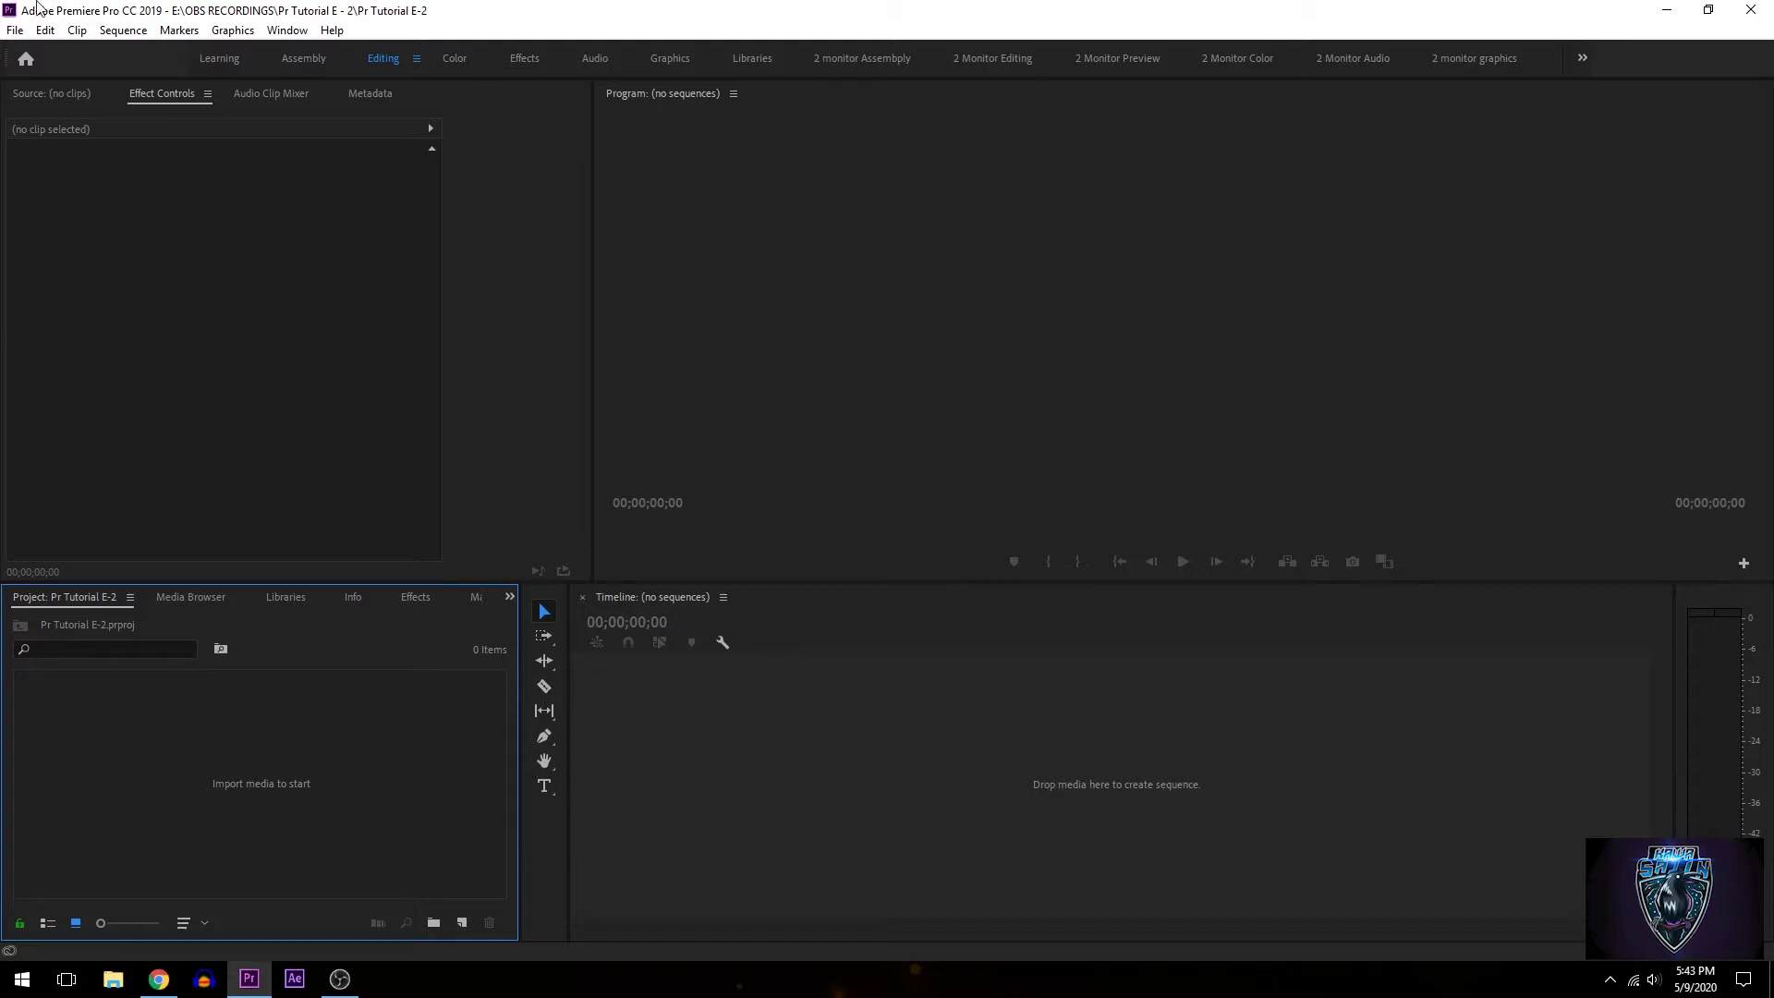
Import clips MVI_0139, MVI_0140 and MVI_0141 from the 2020_05_02 PC RGB folder and show the project's preview area
click(15, 29)
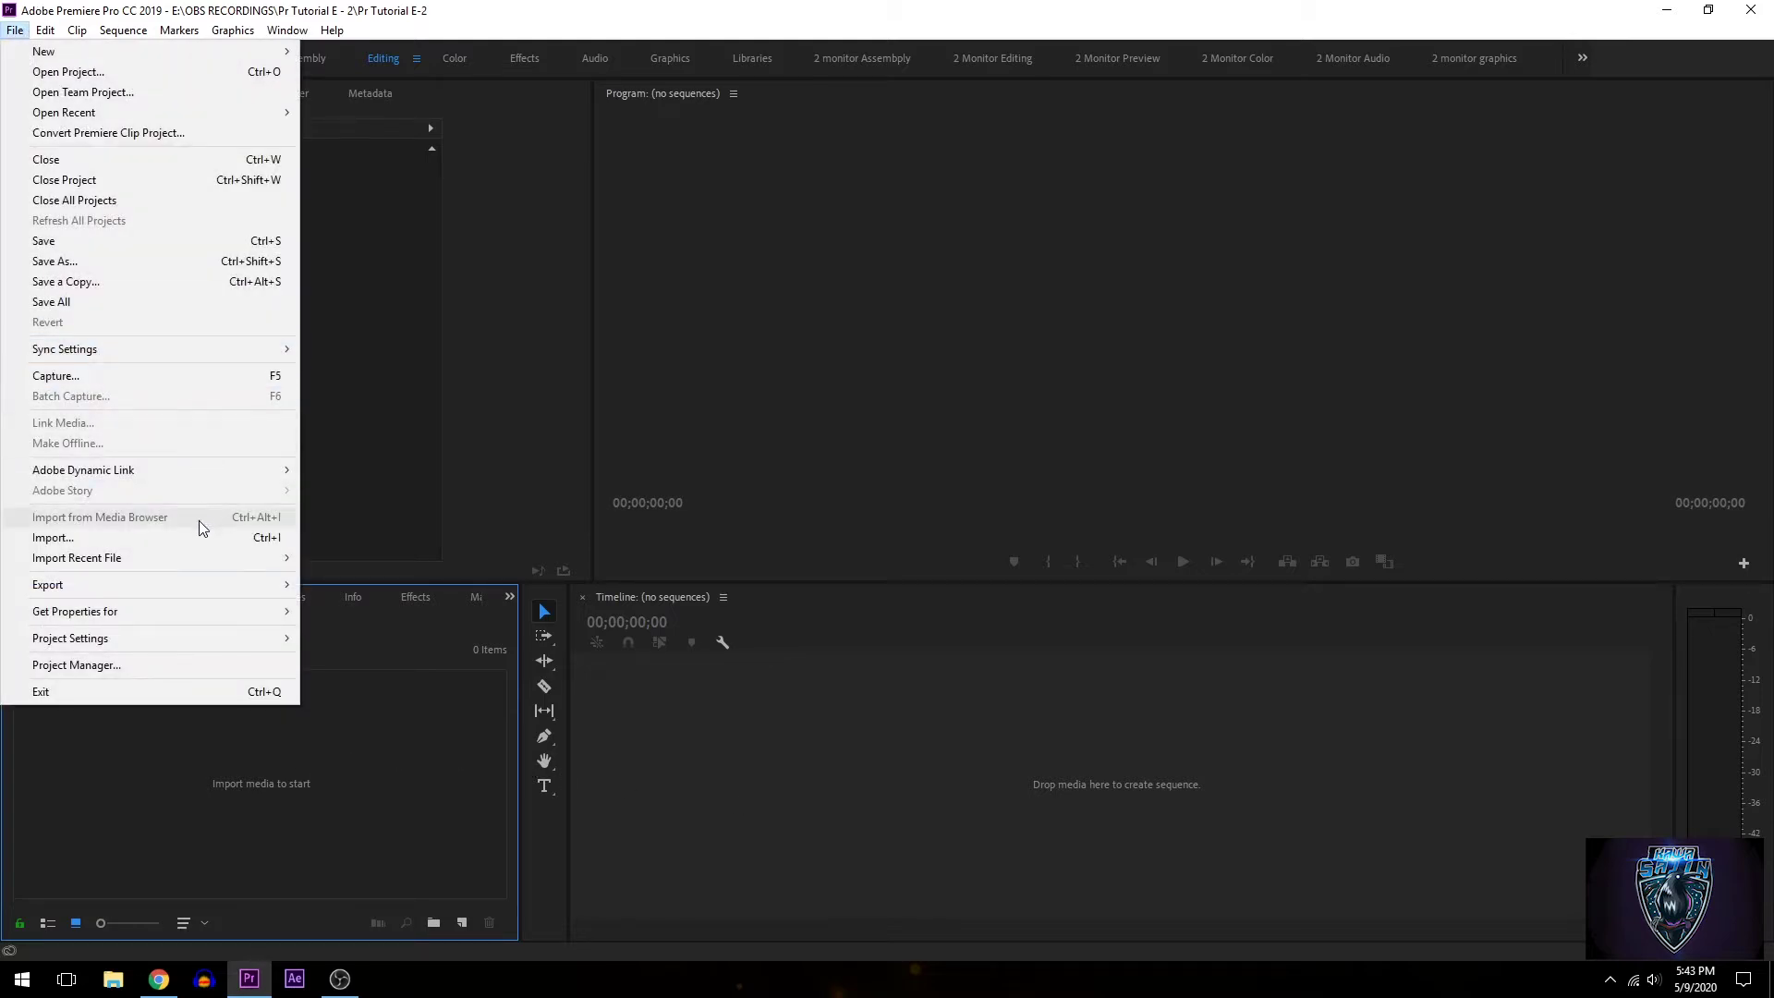
click(198, 539)
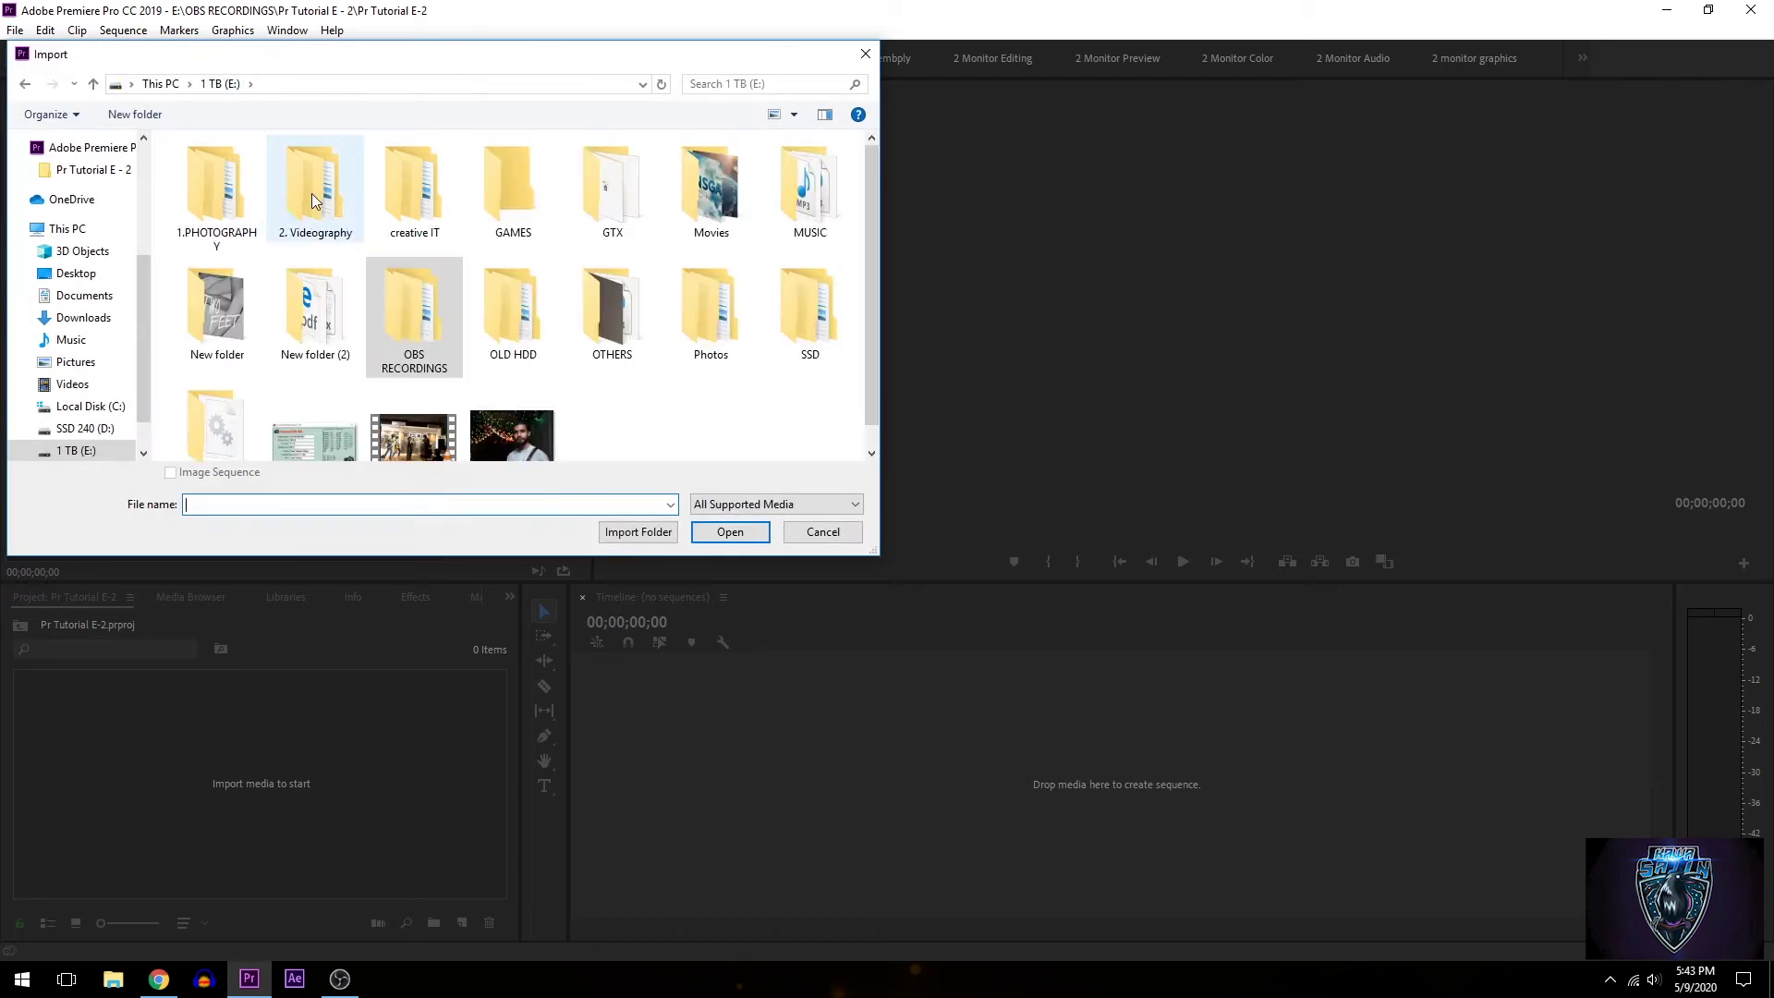
double_click(312, 194)
double_click(312, 184)
click(427, 222)
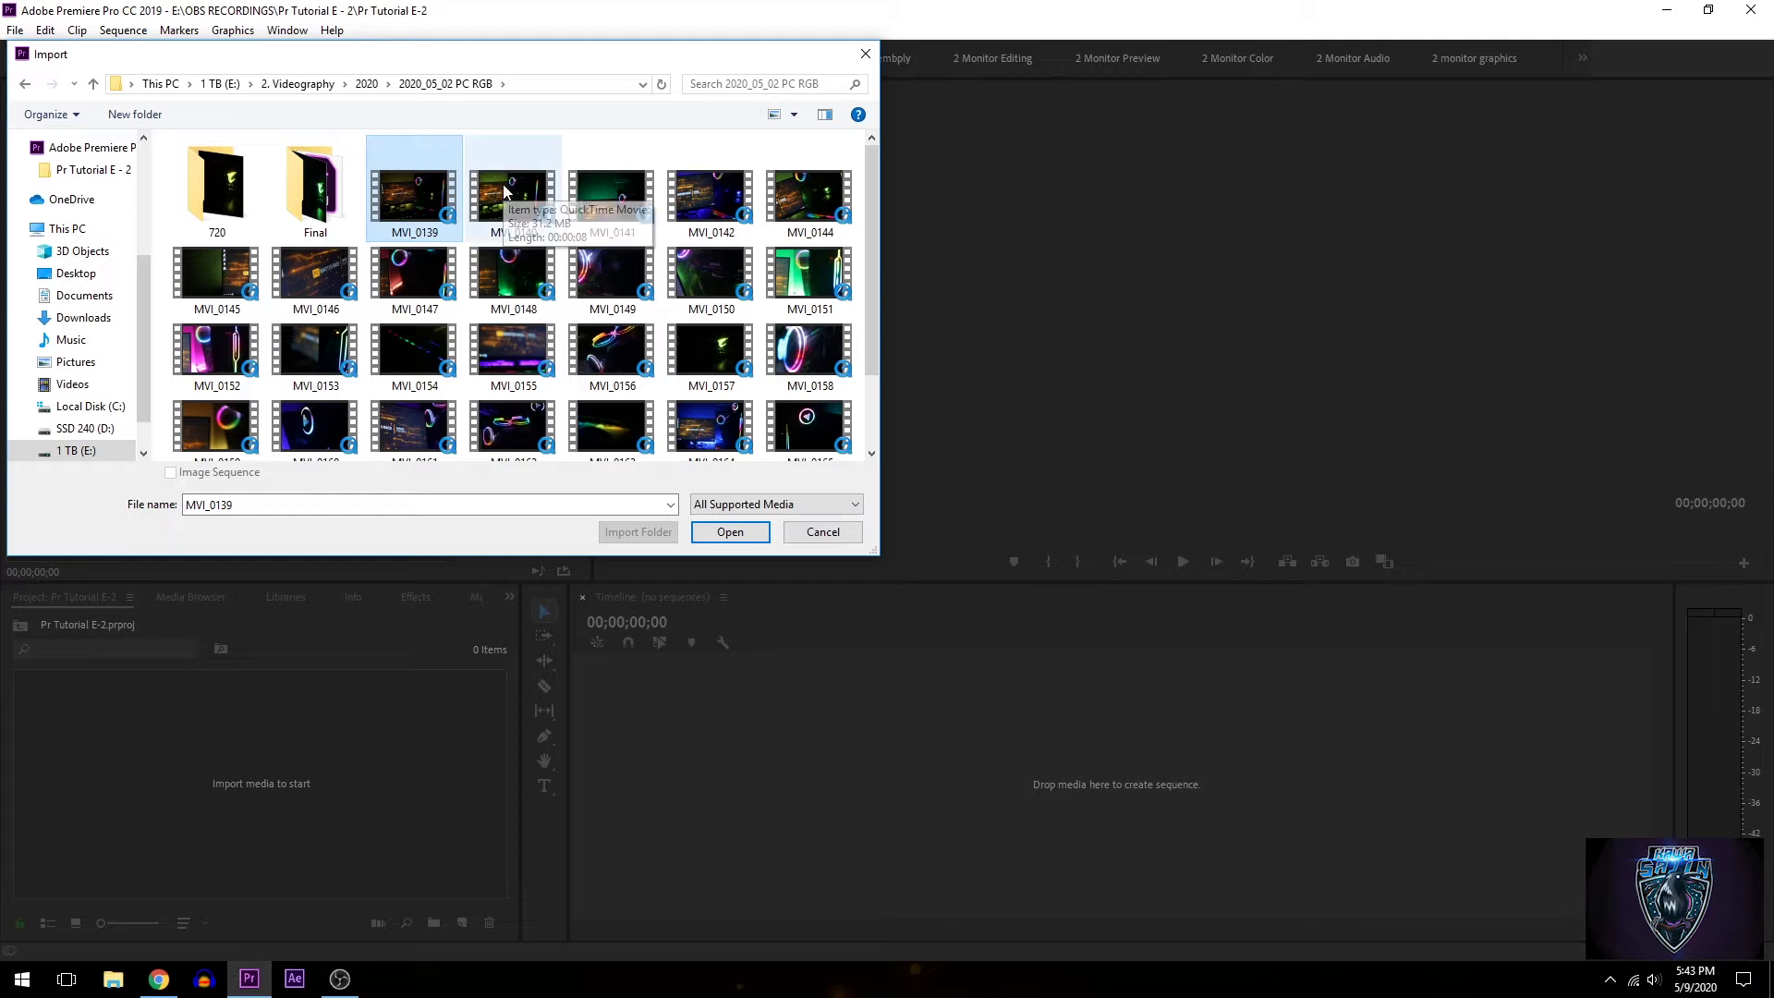
ctrl+click(611, 194)
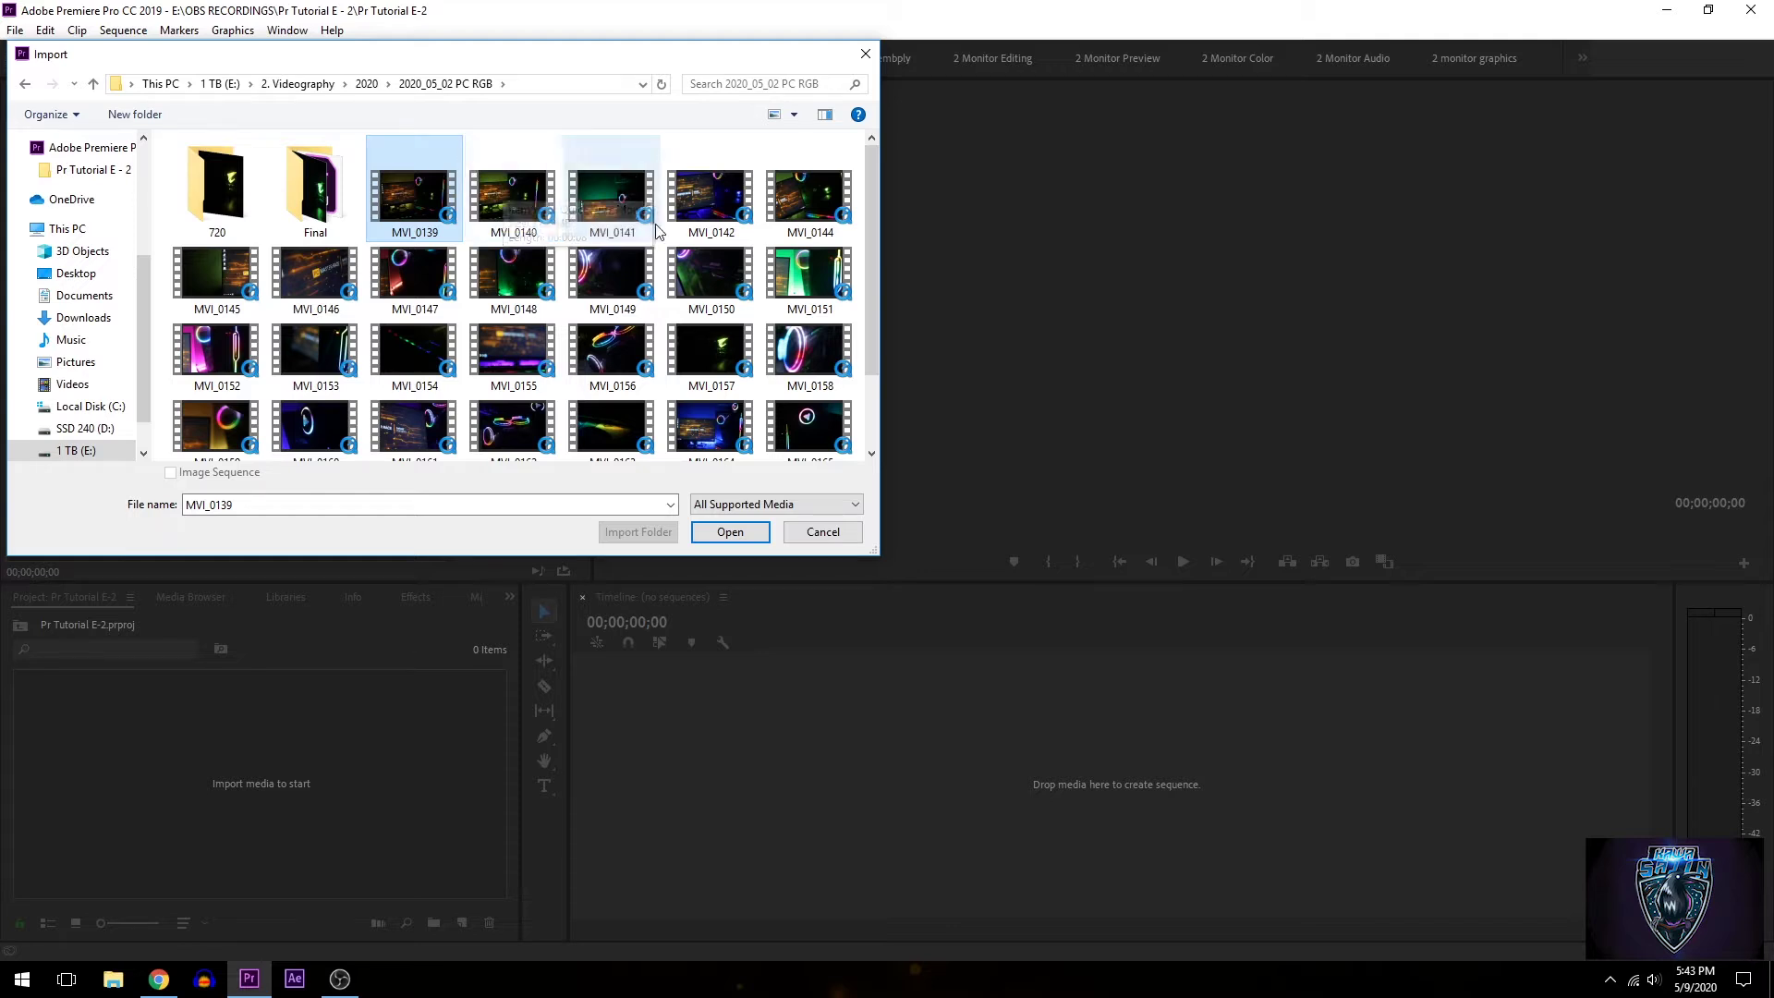
ctrl+click(514, 194)
key(Return)
click(130, 596)
click(203, 414)
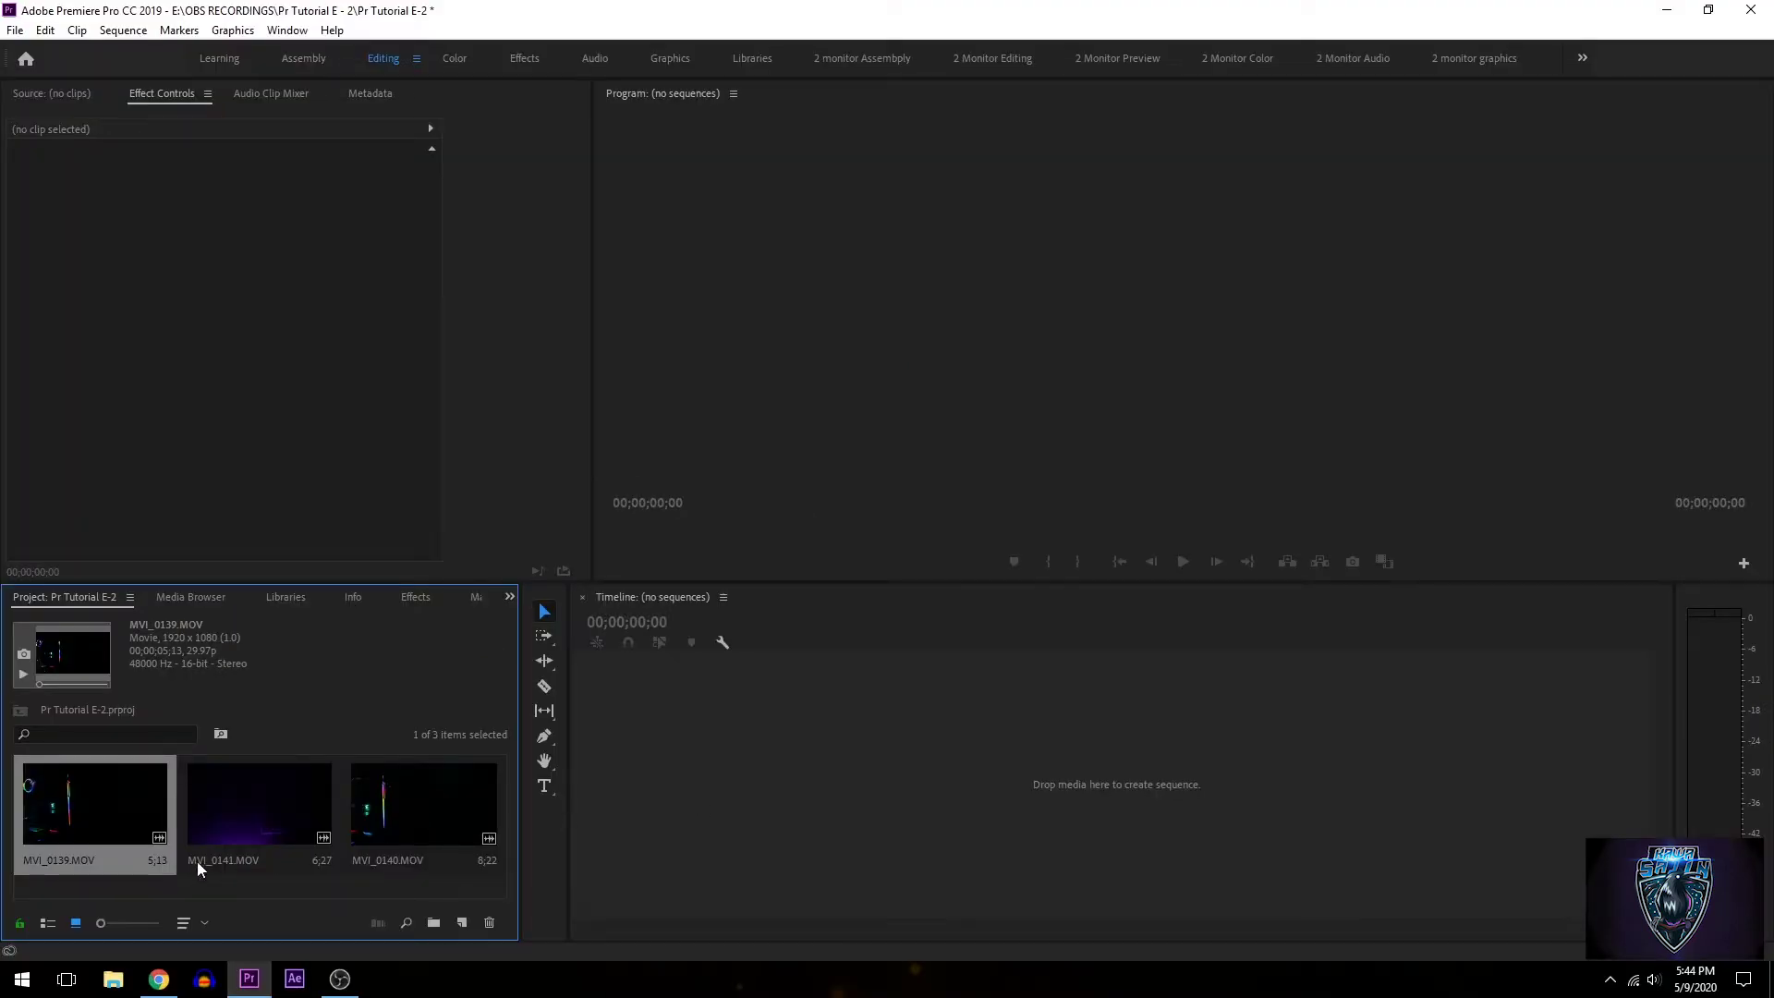
Create a sequence from MVI_0139.MOV, close it, and nest it in a new sequence of its own
drag(102, 817, 634, 787)
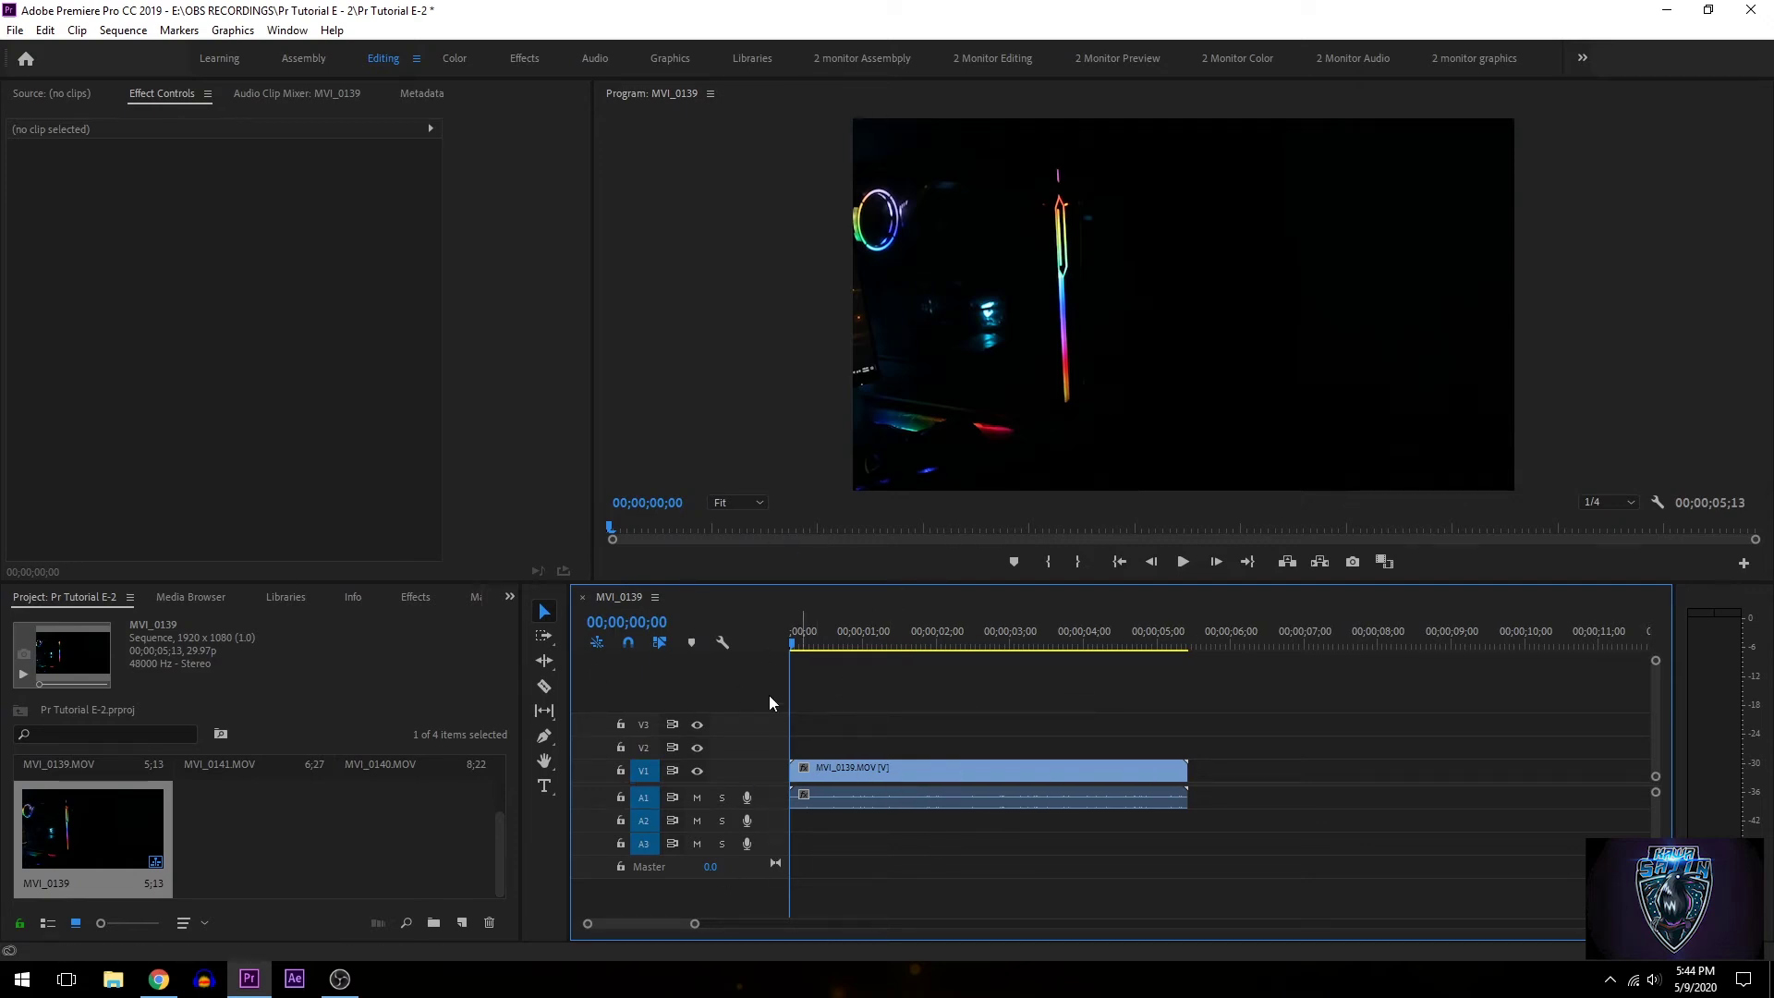
click(584, 597)
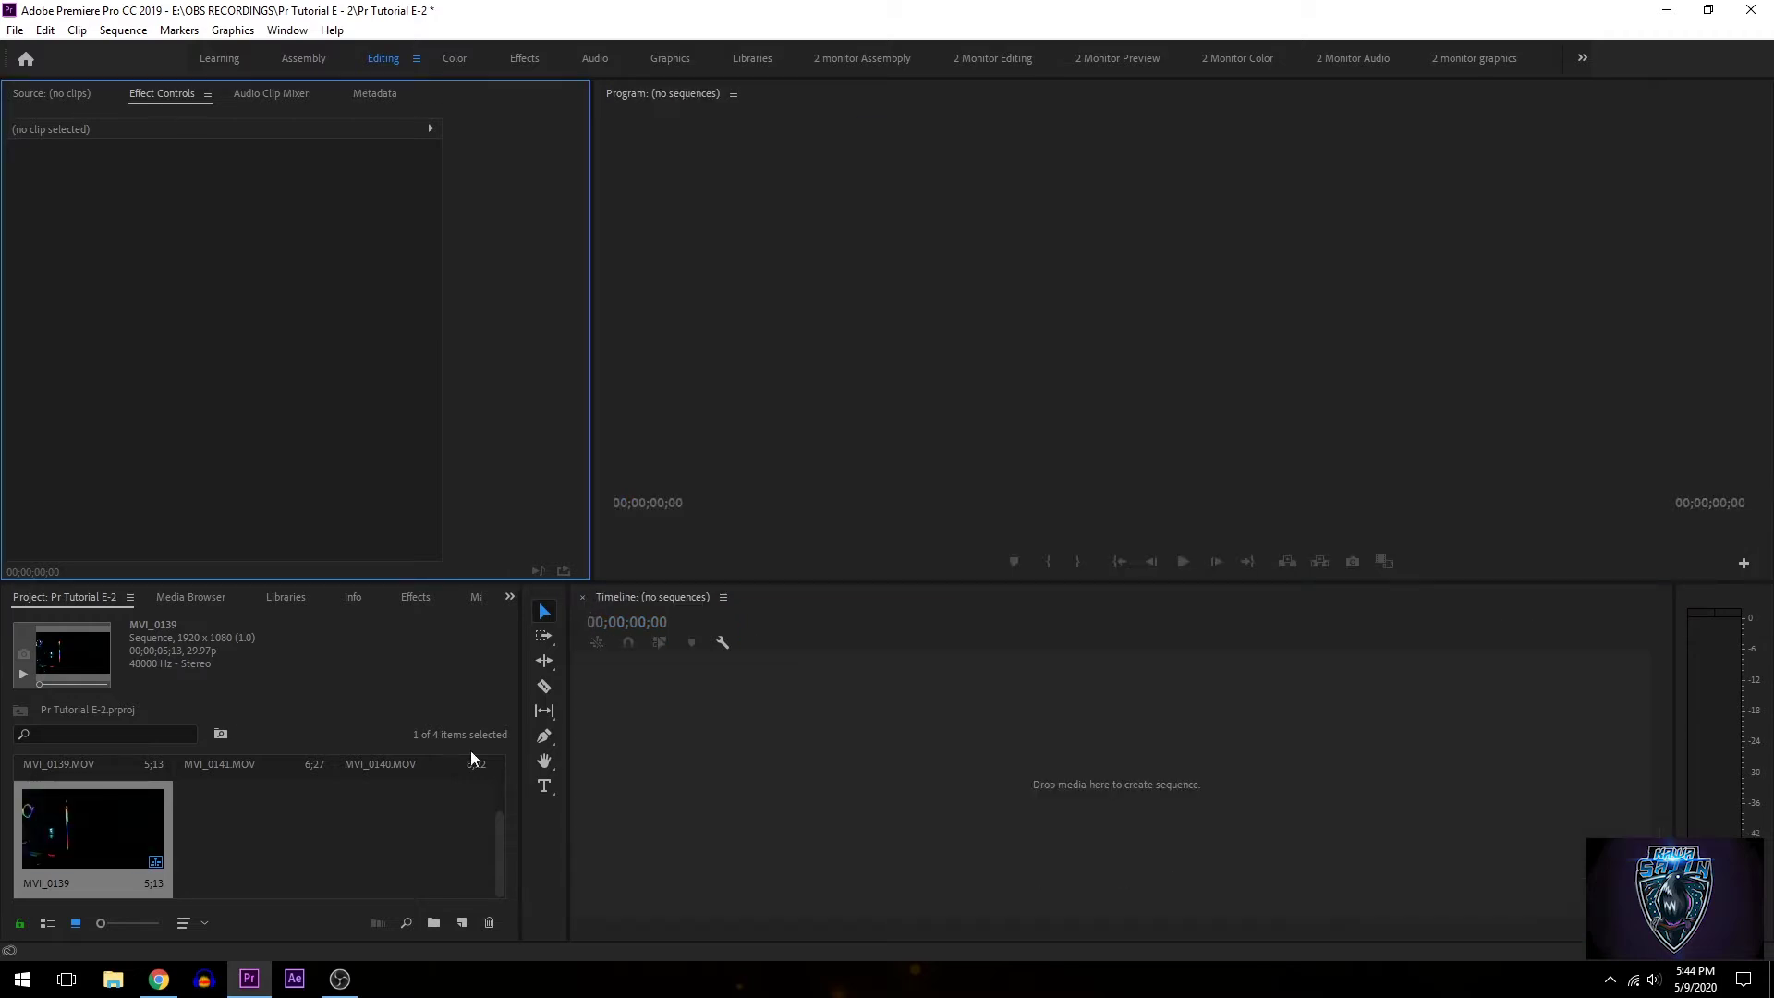
drag(93, 835, 661, 740)
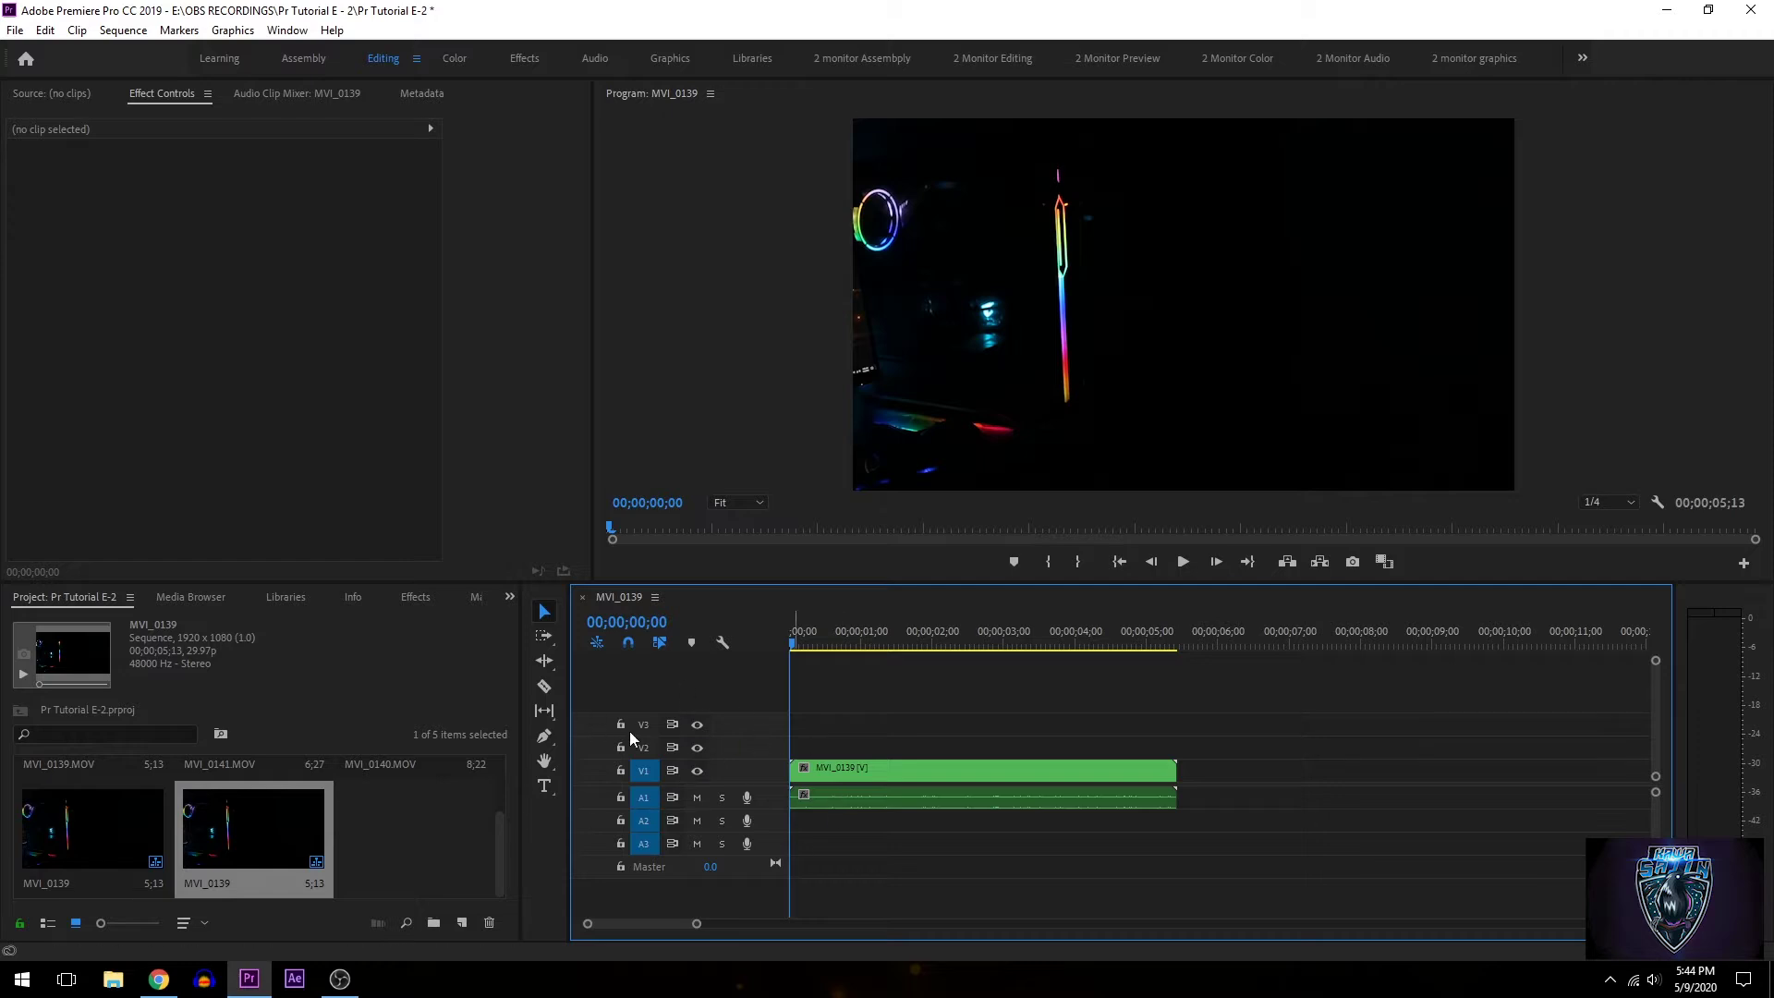
Shorten the nested MVI_0139 clip on V1 to a duration of 00;00;01;21 and return the playhead to the start
click(881, 768)
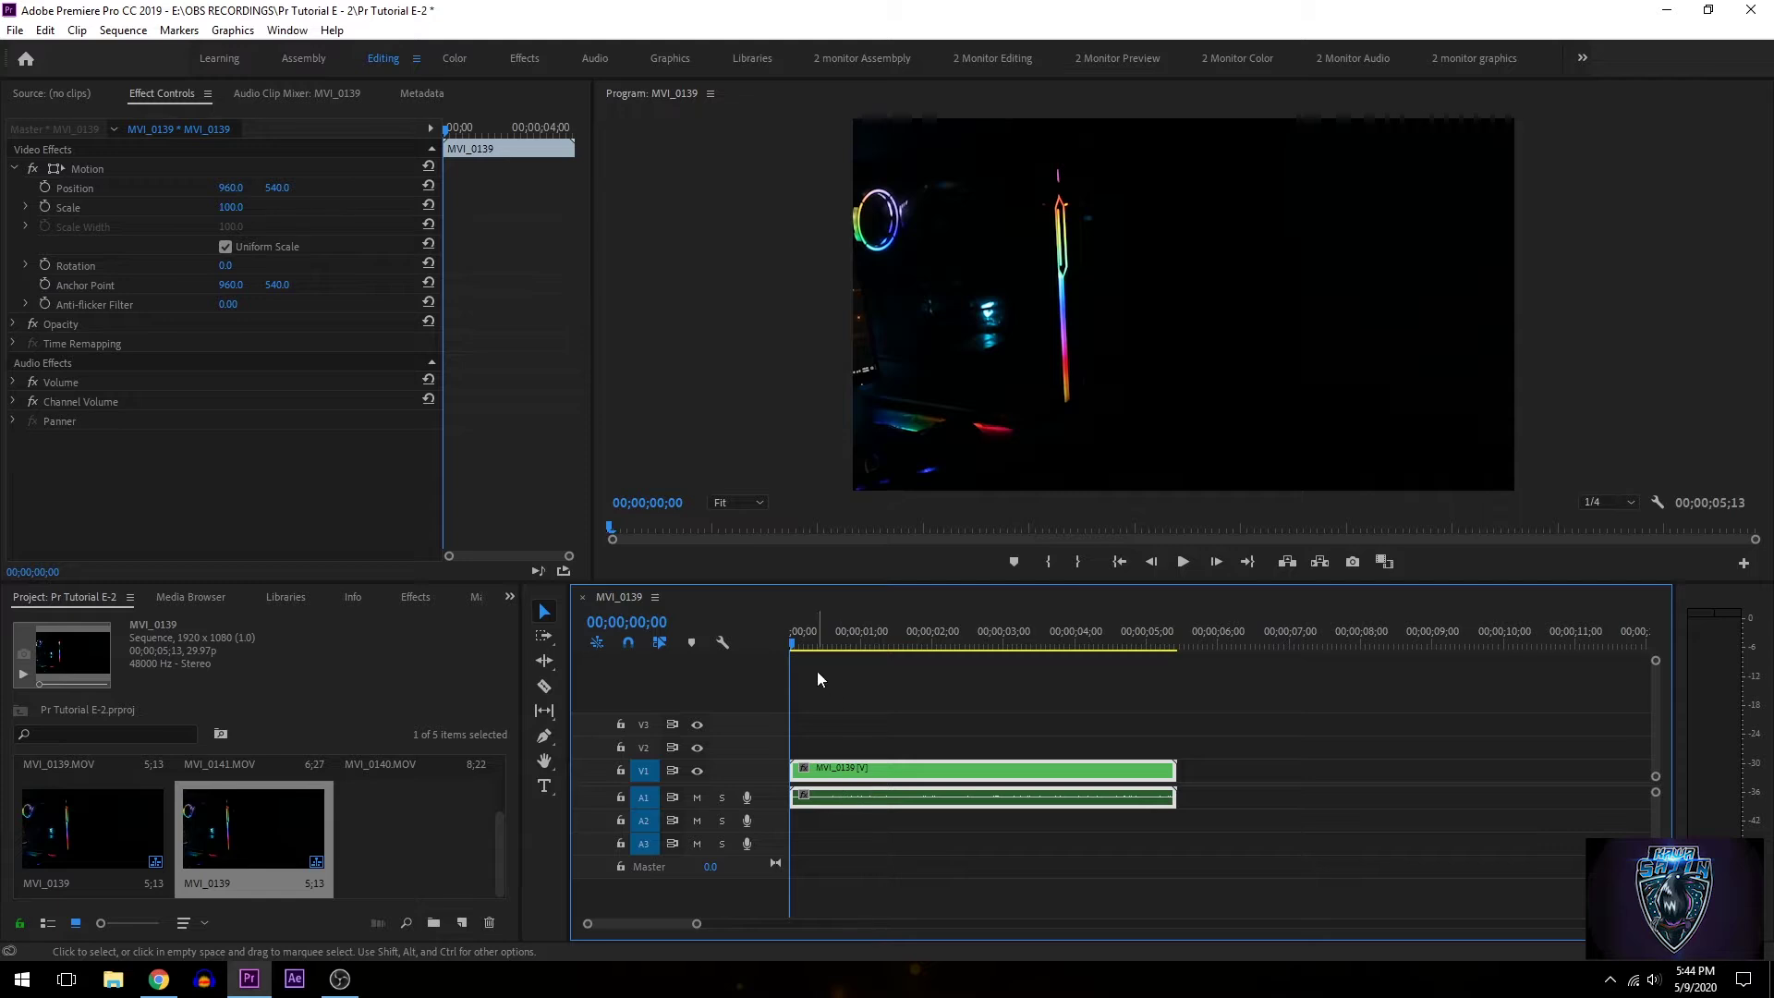
drag(792, 651, 887, 645)
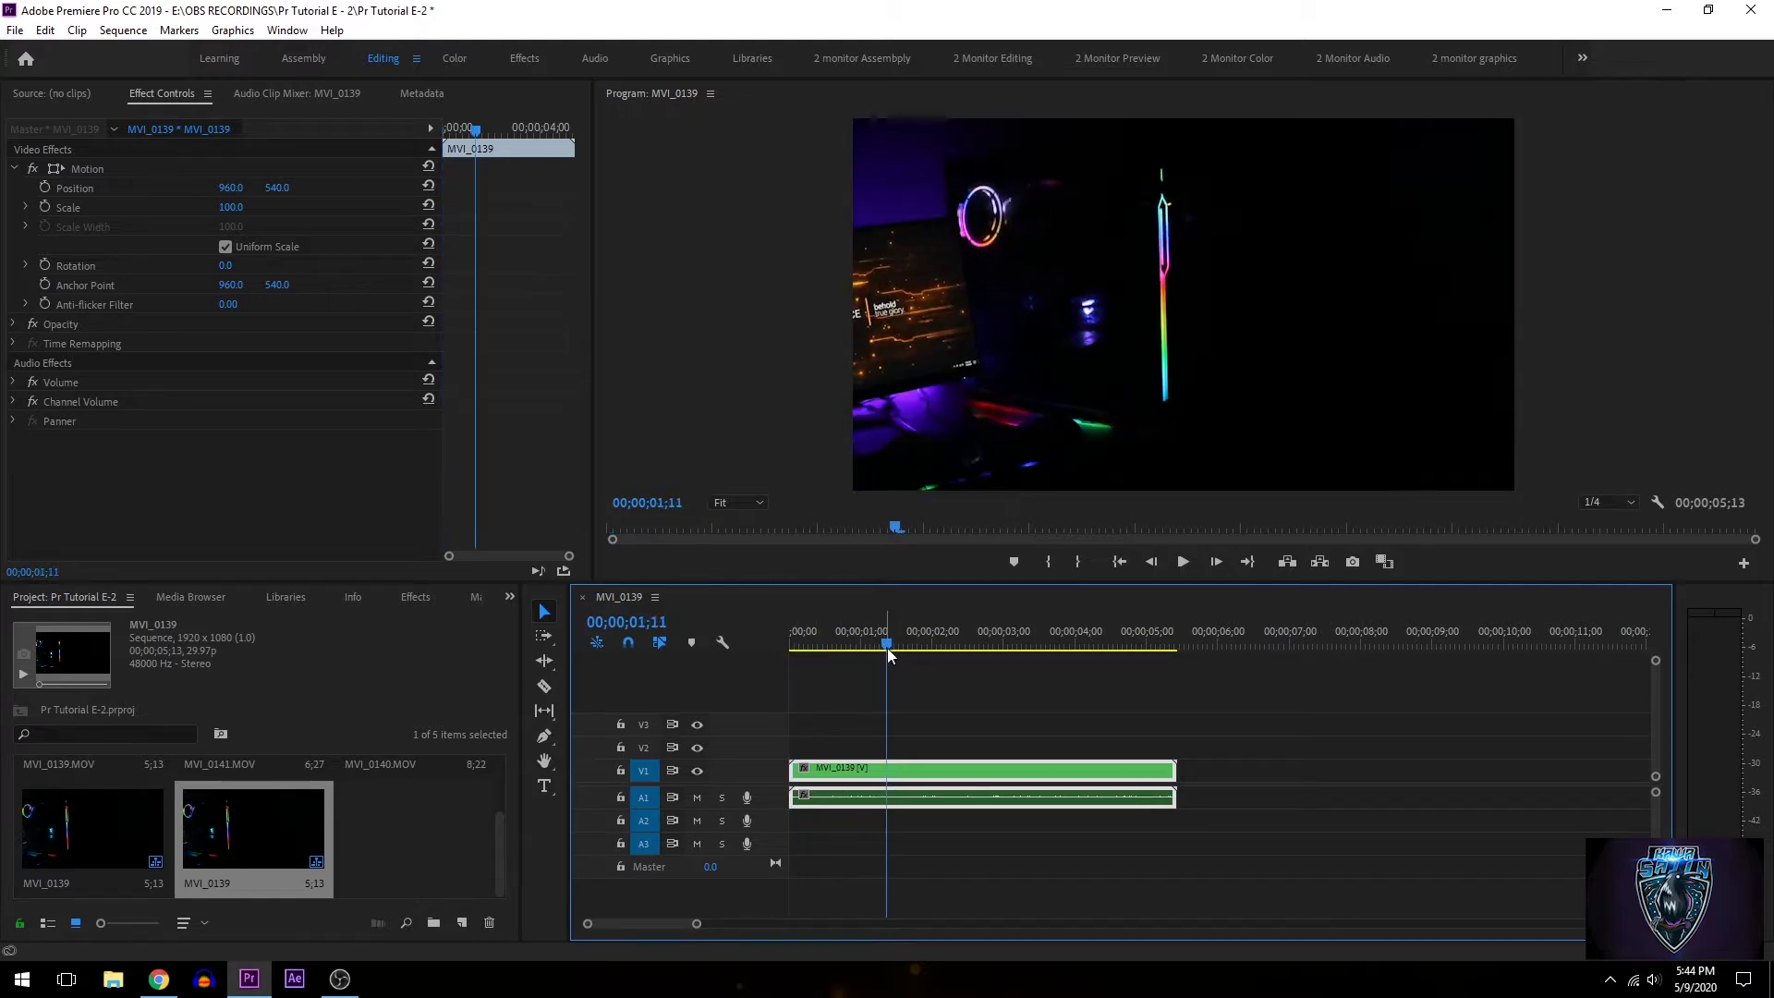
drag(1174, 775, 910, 773)
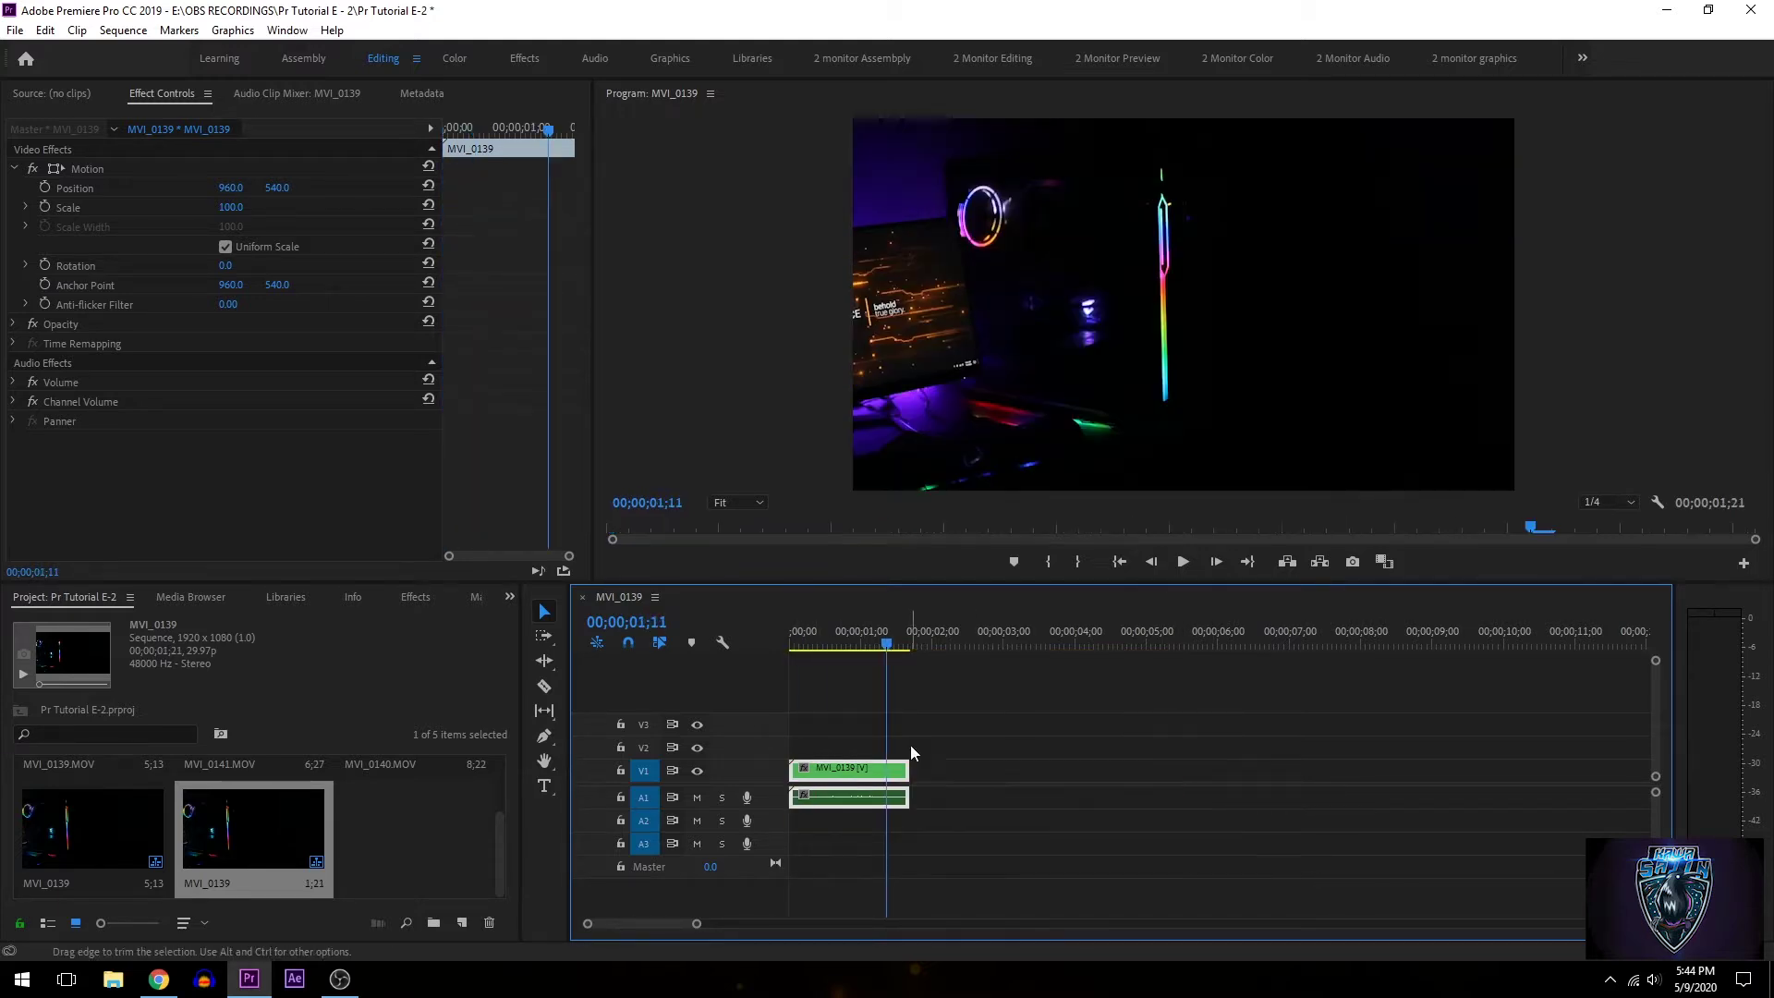
drag(885, 646, 734, 688)
Import the MVI_0157 video from the 720 folder inside 2020_05_02 PC RGB
click(15, 29)
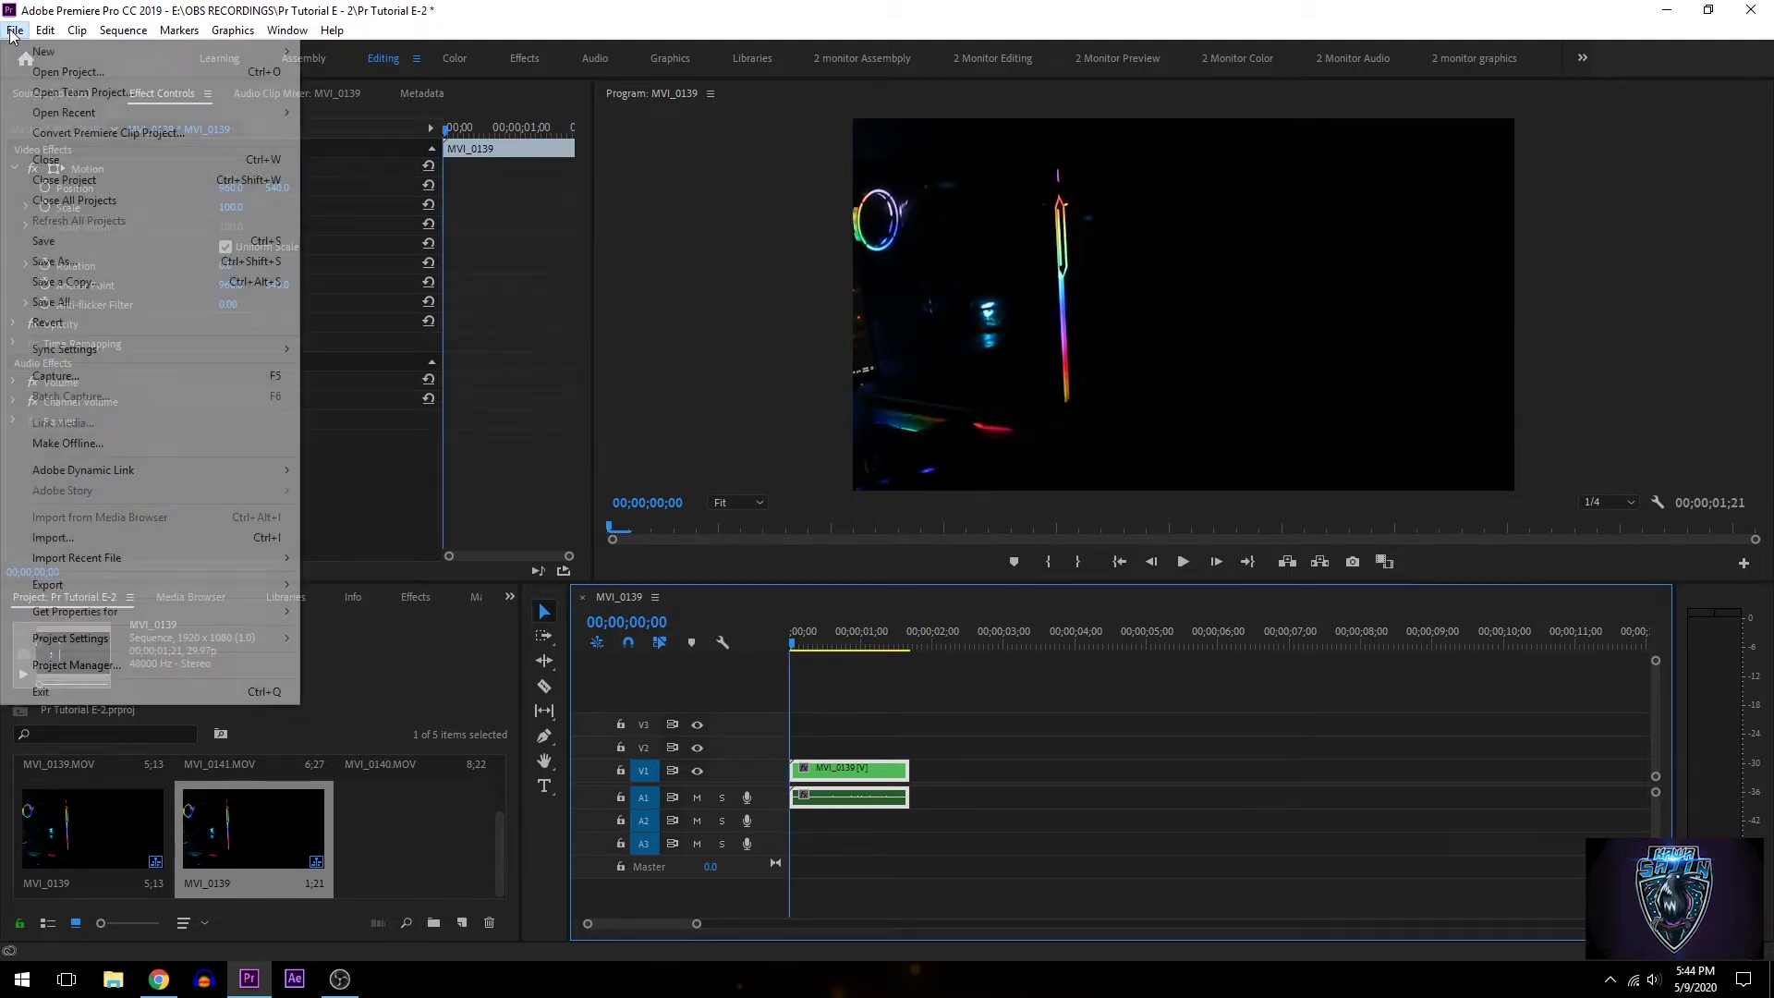
click(148, 536)
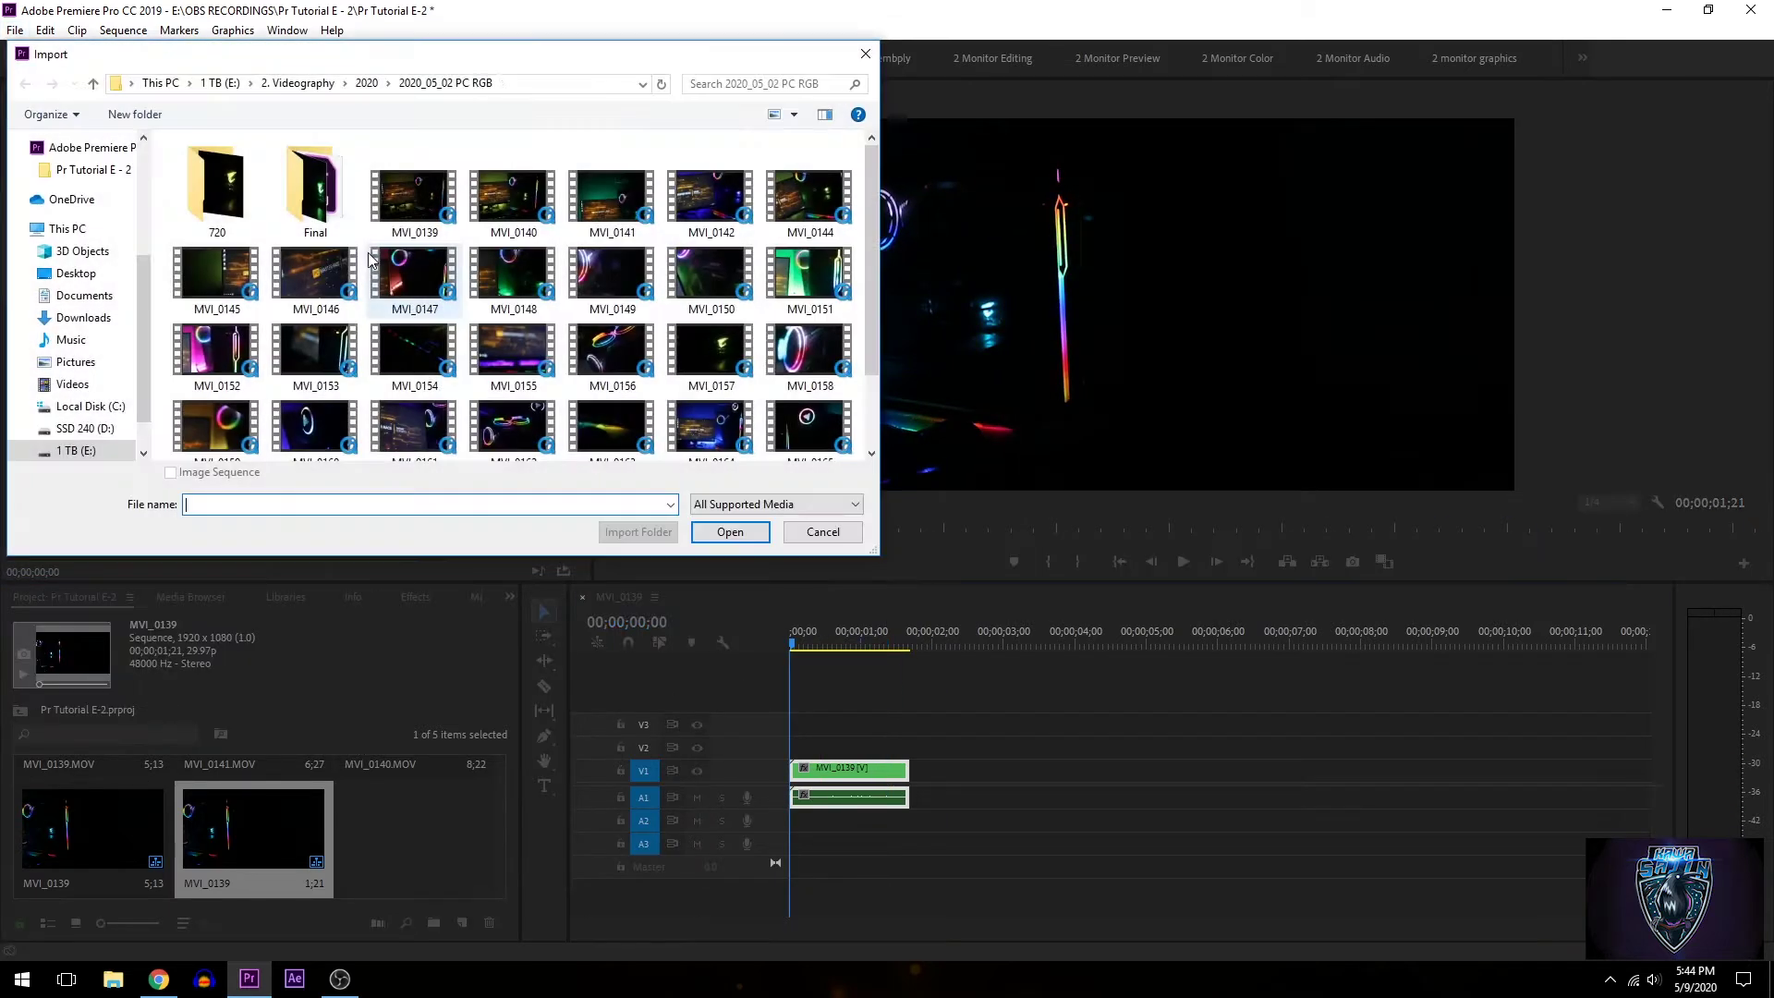
double_click(224, 192)
double_click(216, 166)
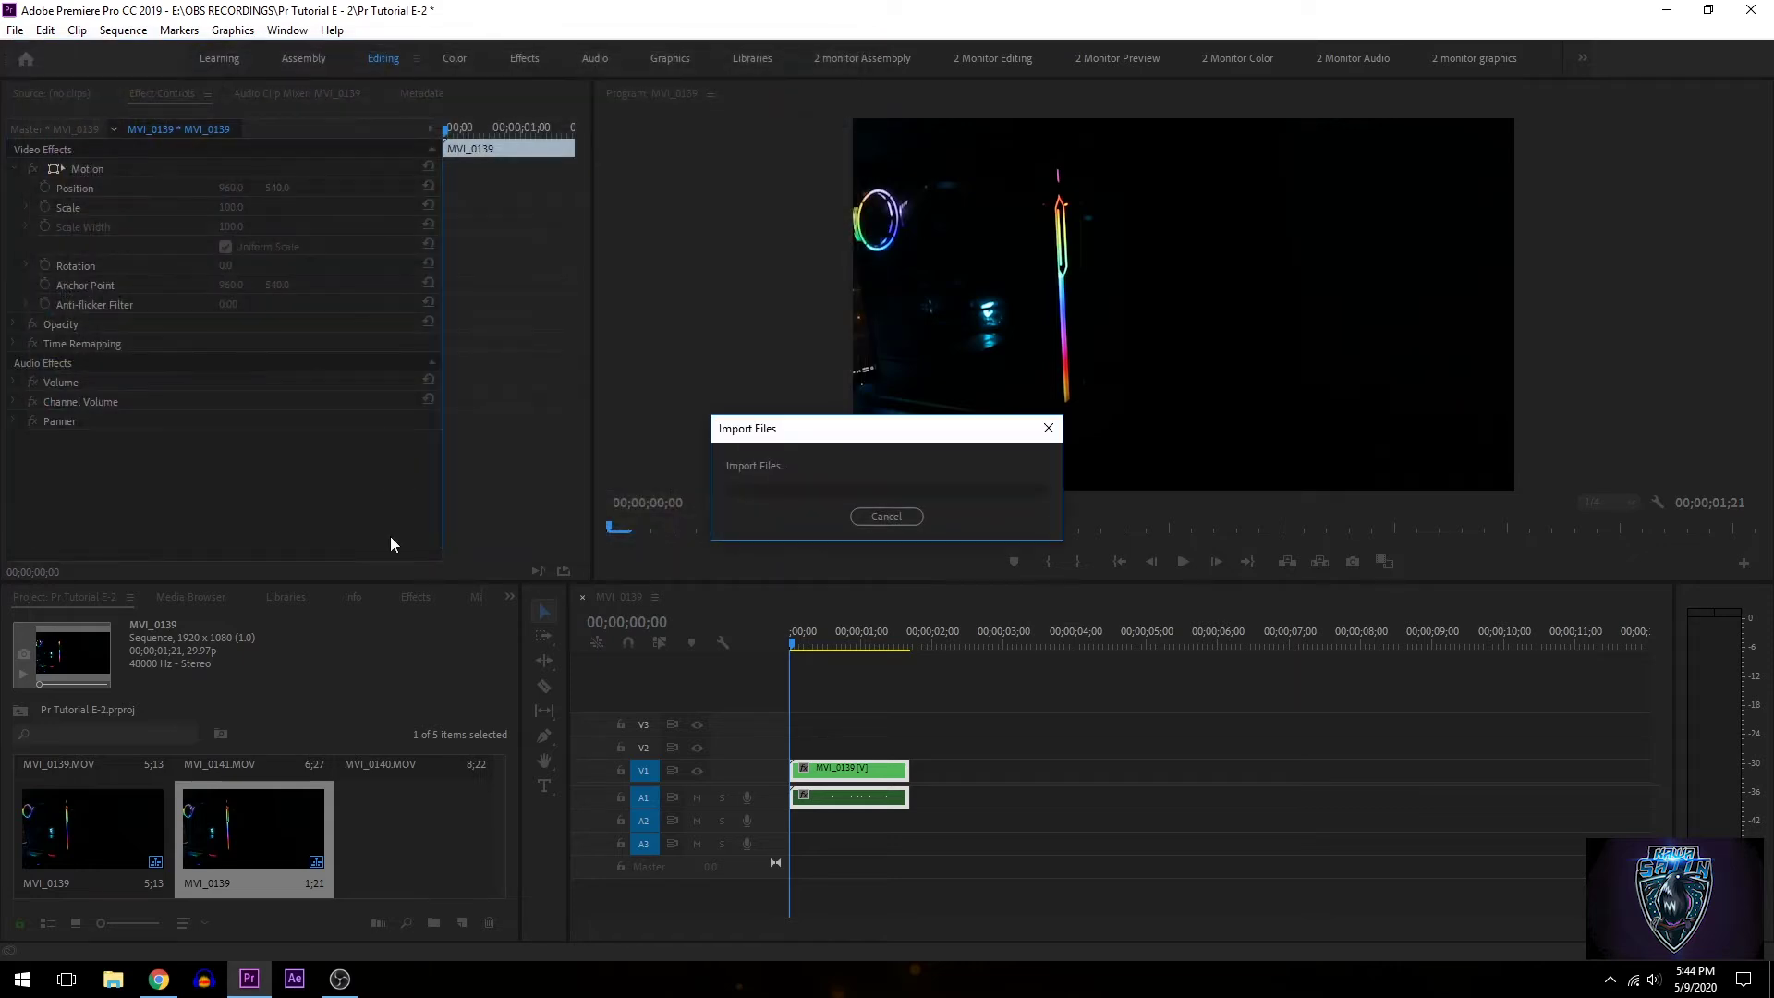
Import the still image _MG_0118 from the 2020_05_01 PC folder under 1.PHOTOGRAPHY on the E: drive
click(14, 30)
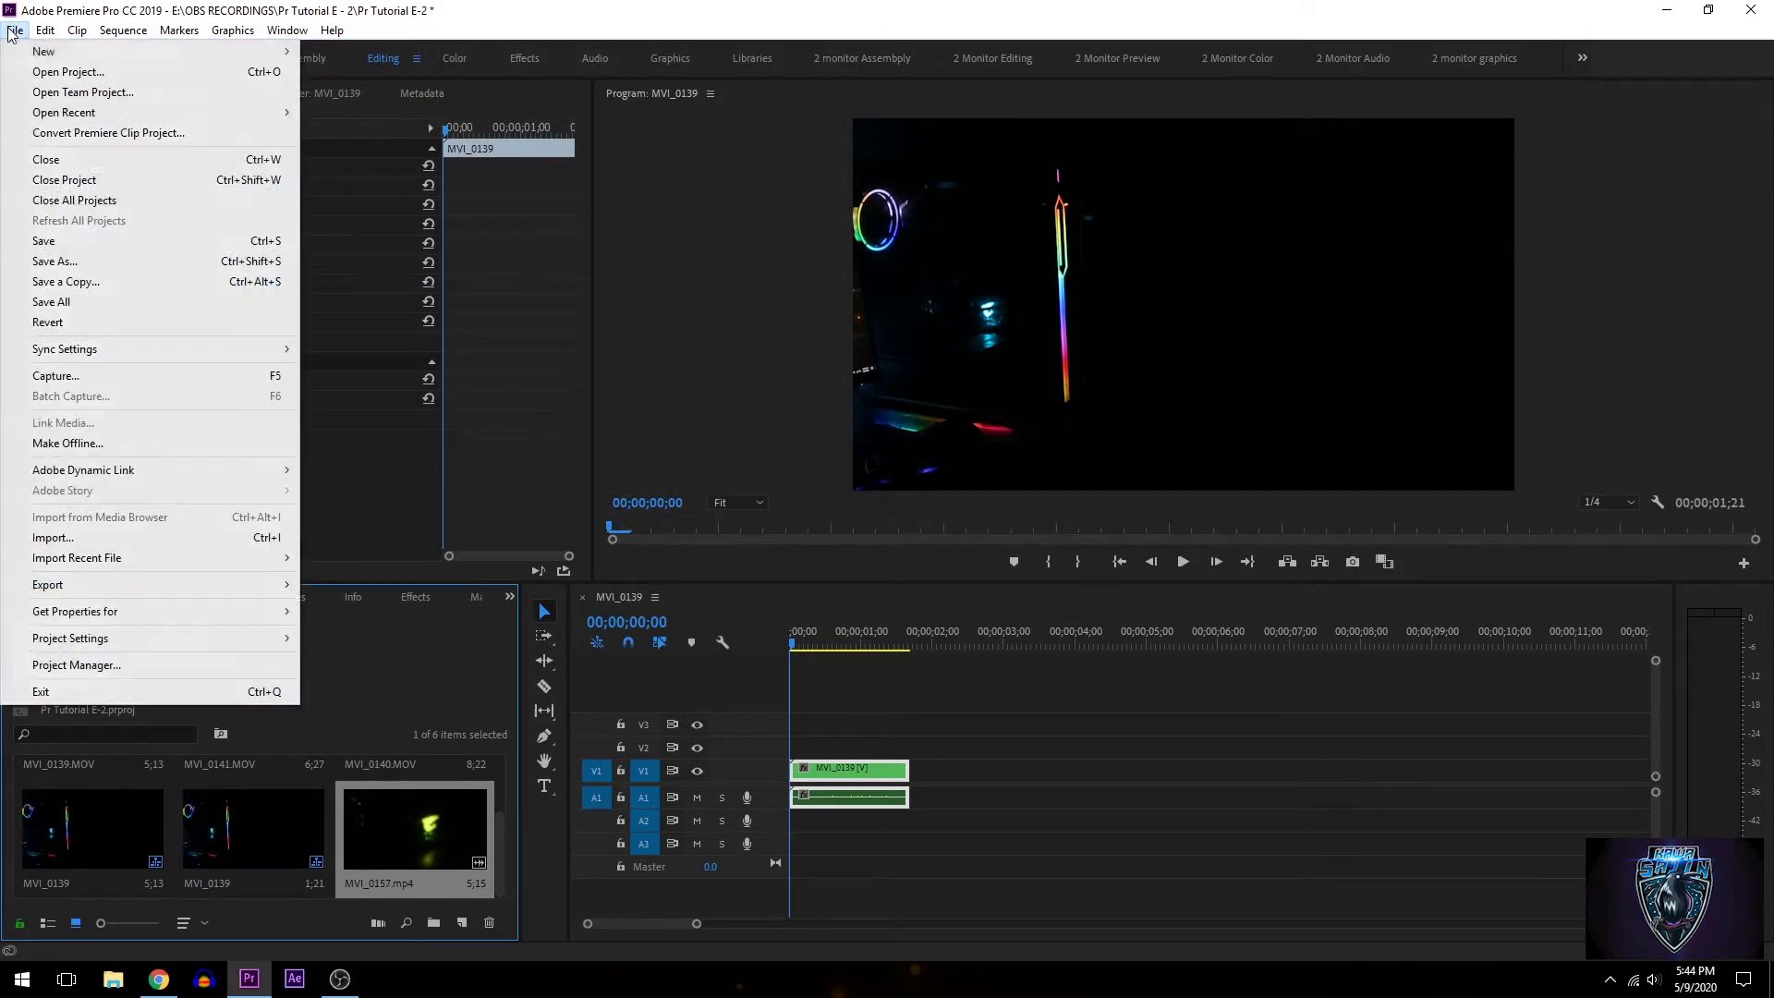
click(157, 537)
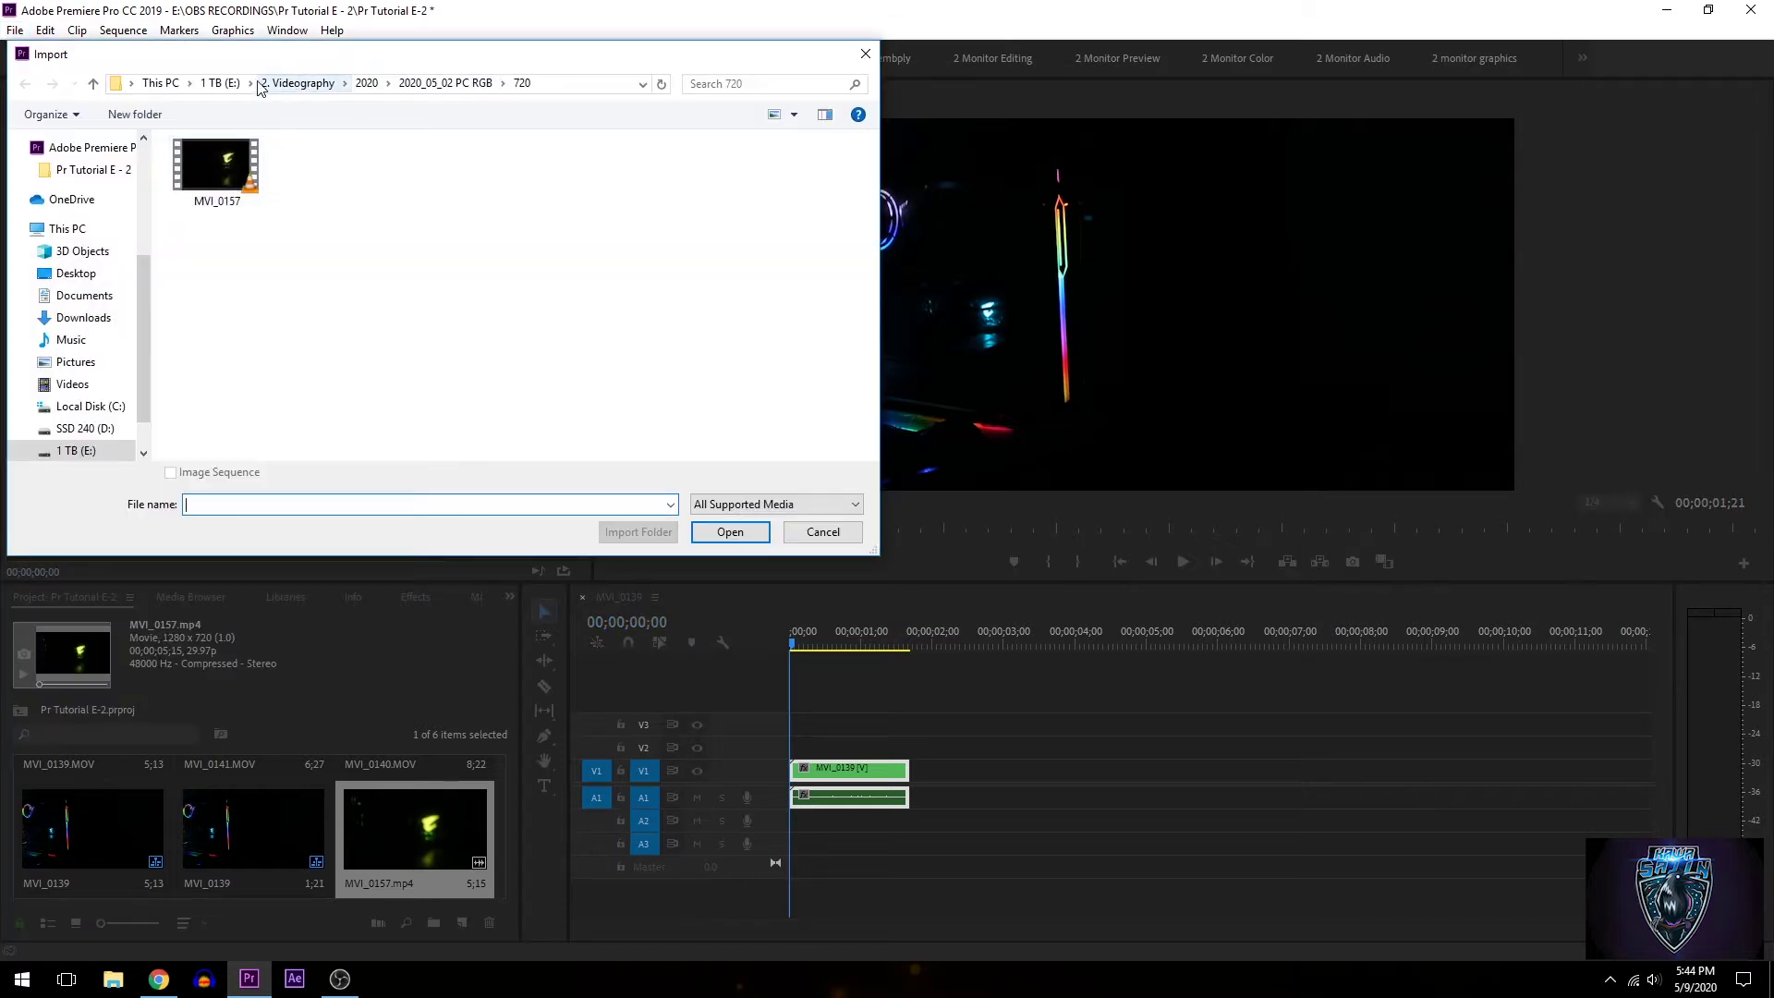
click(220, 83)
double_click(215, 194)
double_click(309, 282)
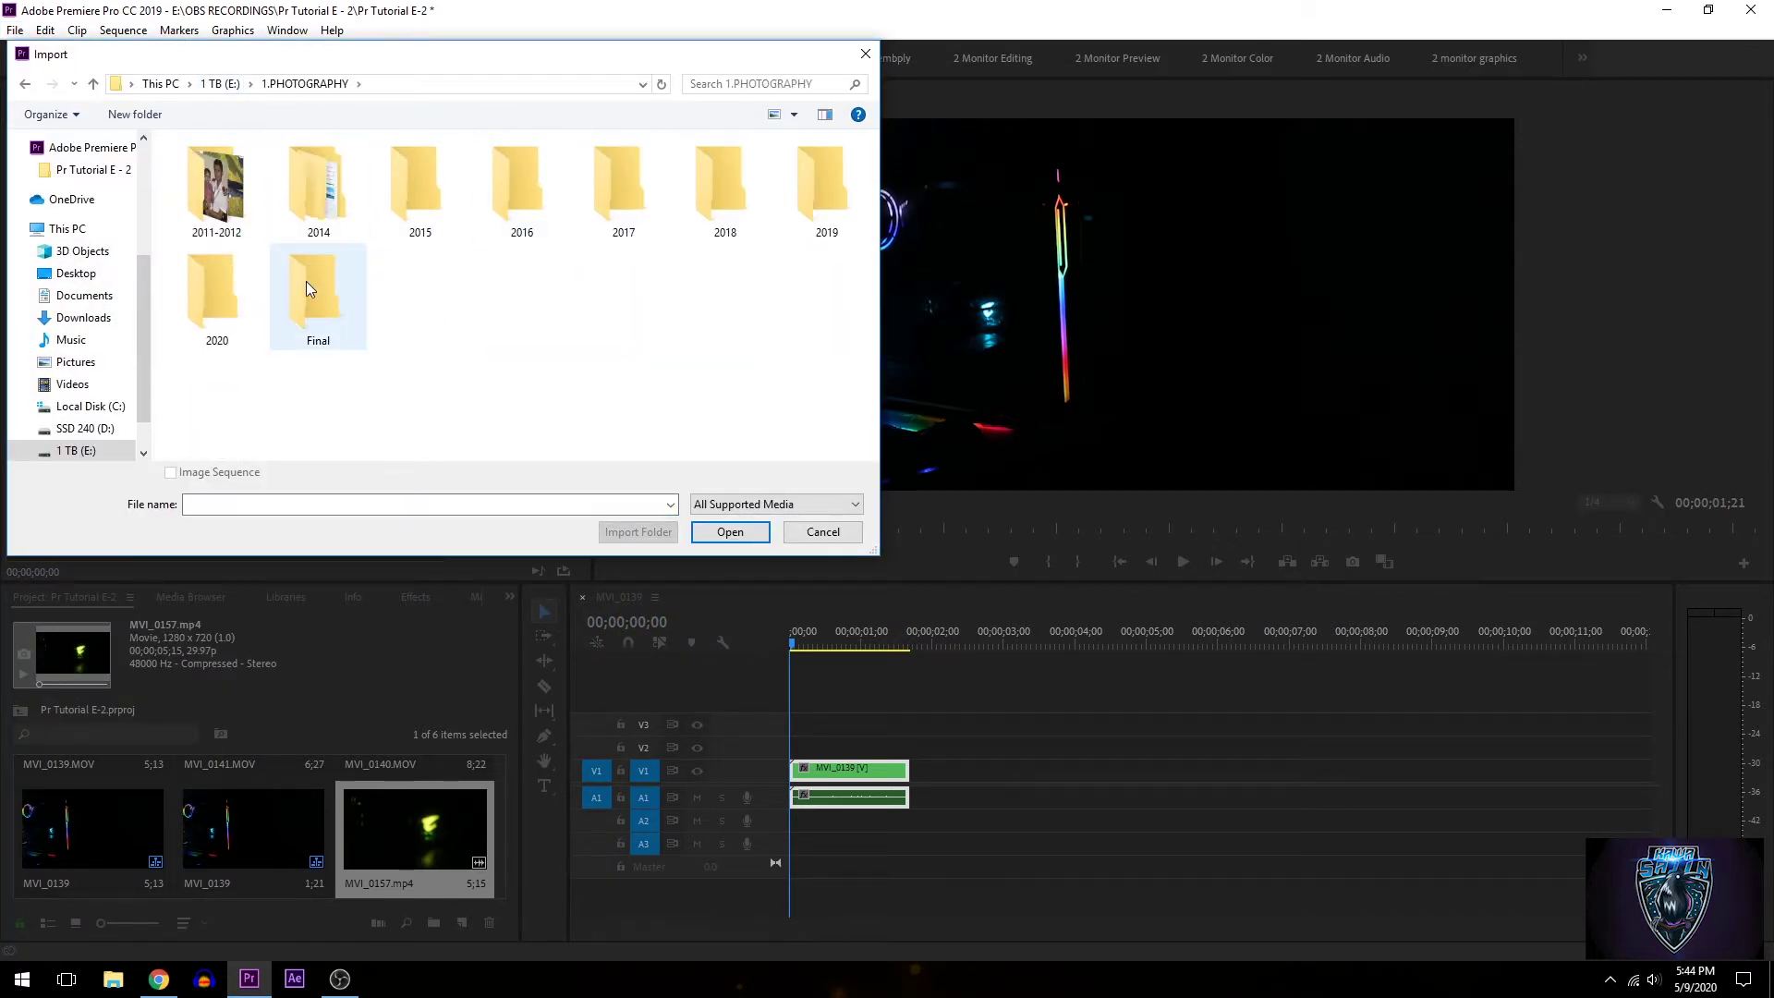
scroll(486, 331, down, 3)
double_click(805, 374)
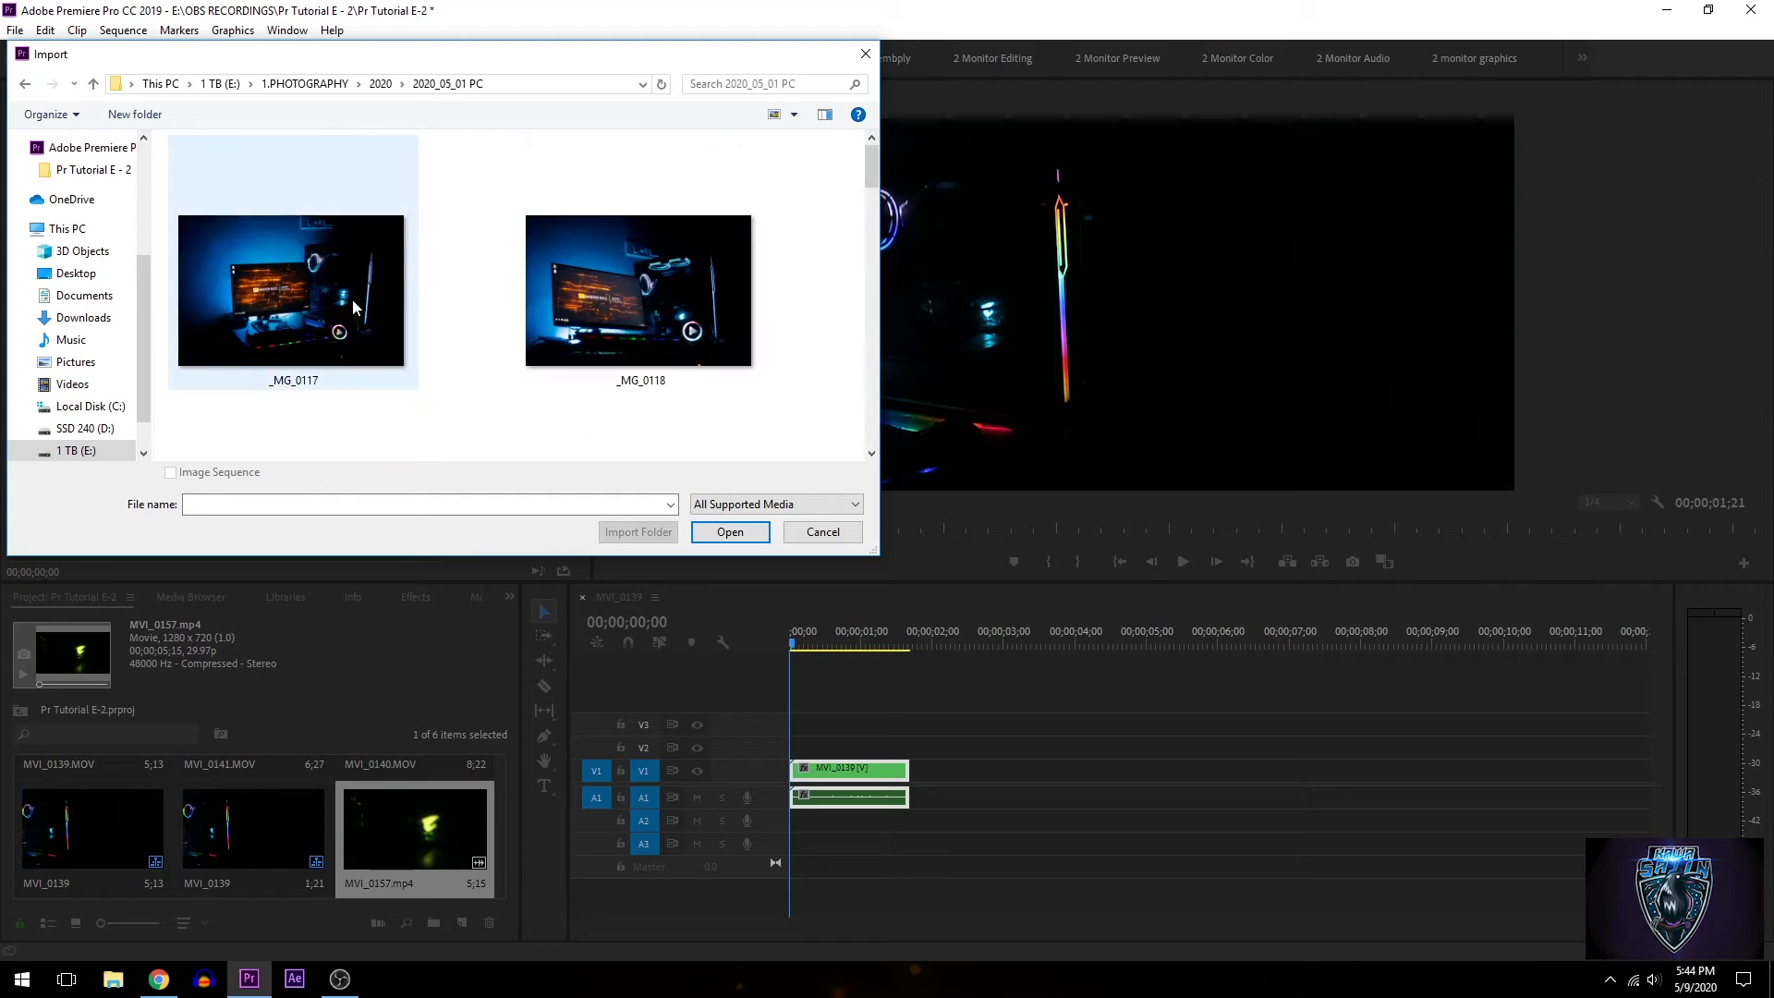
click(710, 300)
double_click(709, 300)
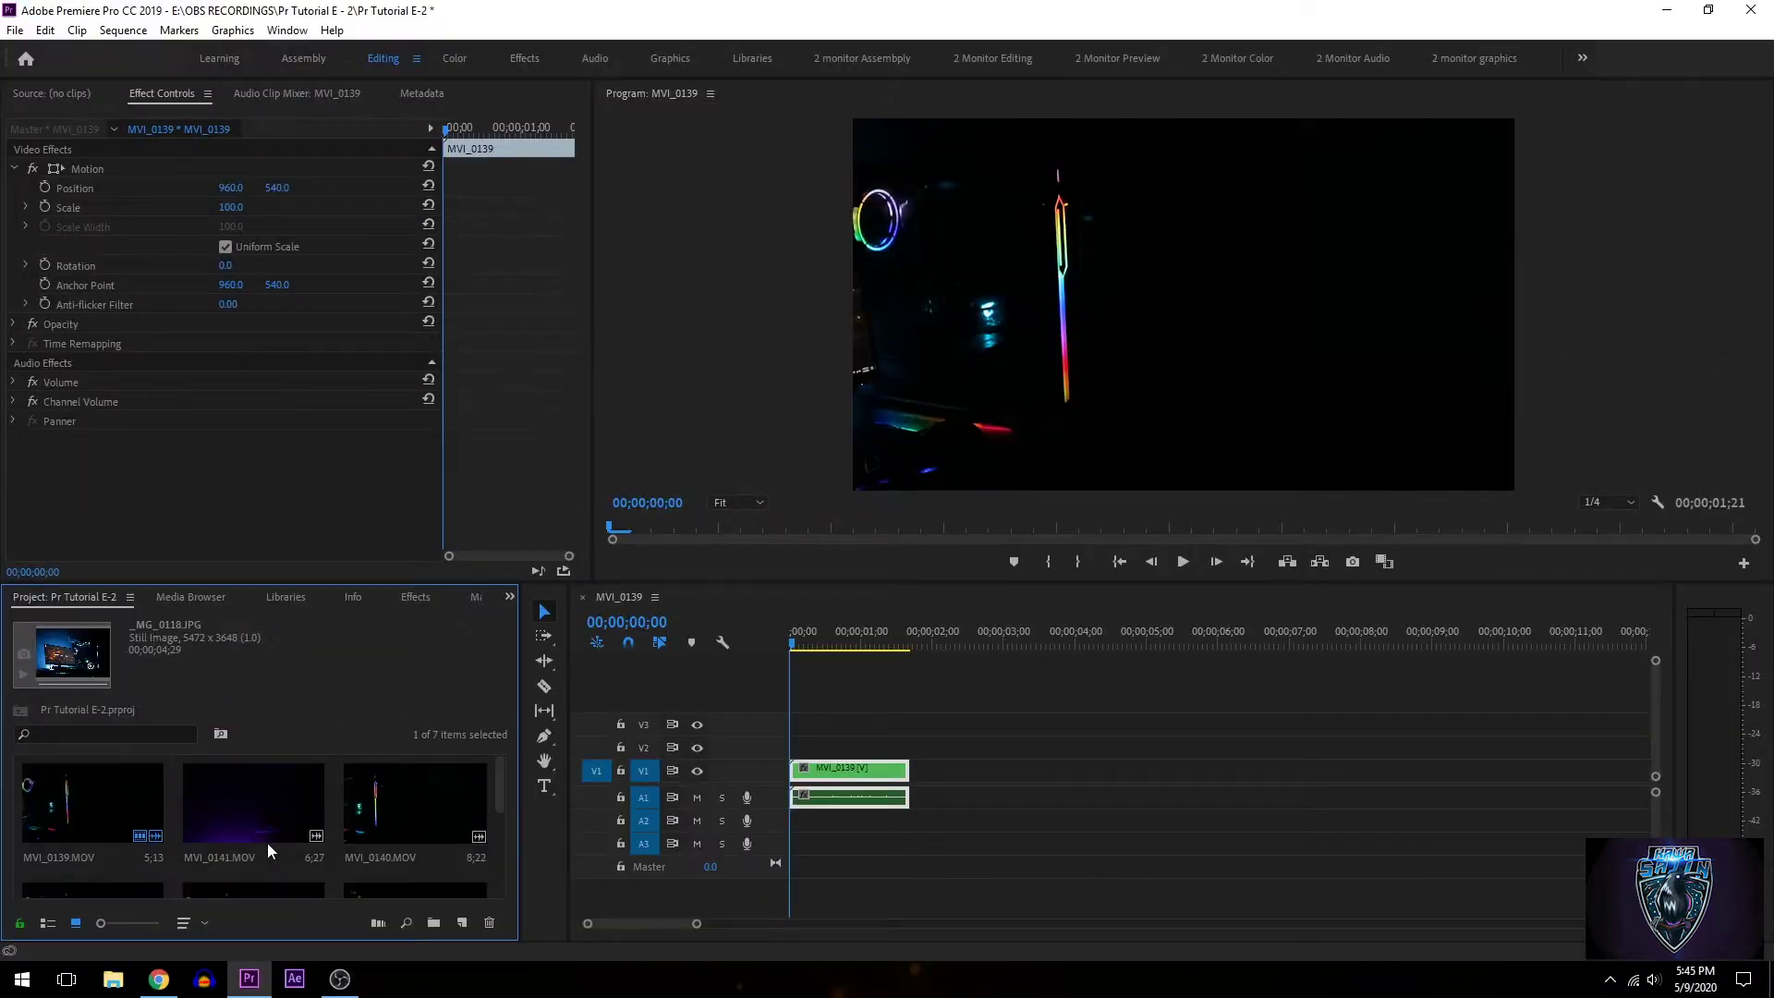
Place MVI_0157.mp4 directly after the MVI_0139 clip on V1 and park the playhead over it at 00;00;02;28
scroll(315, 798, down, 2)
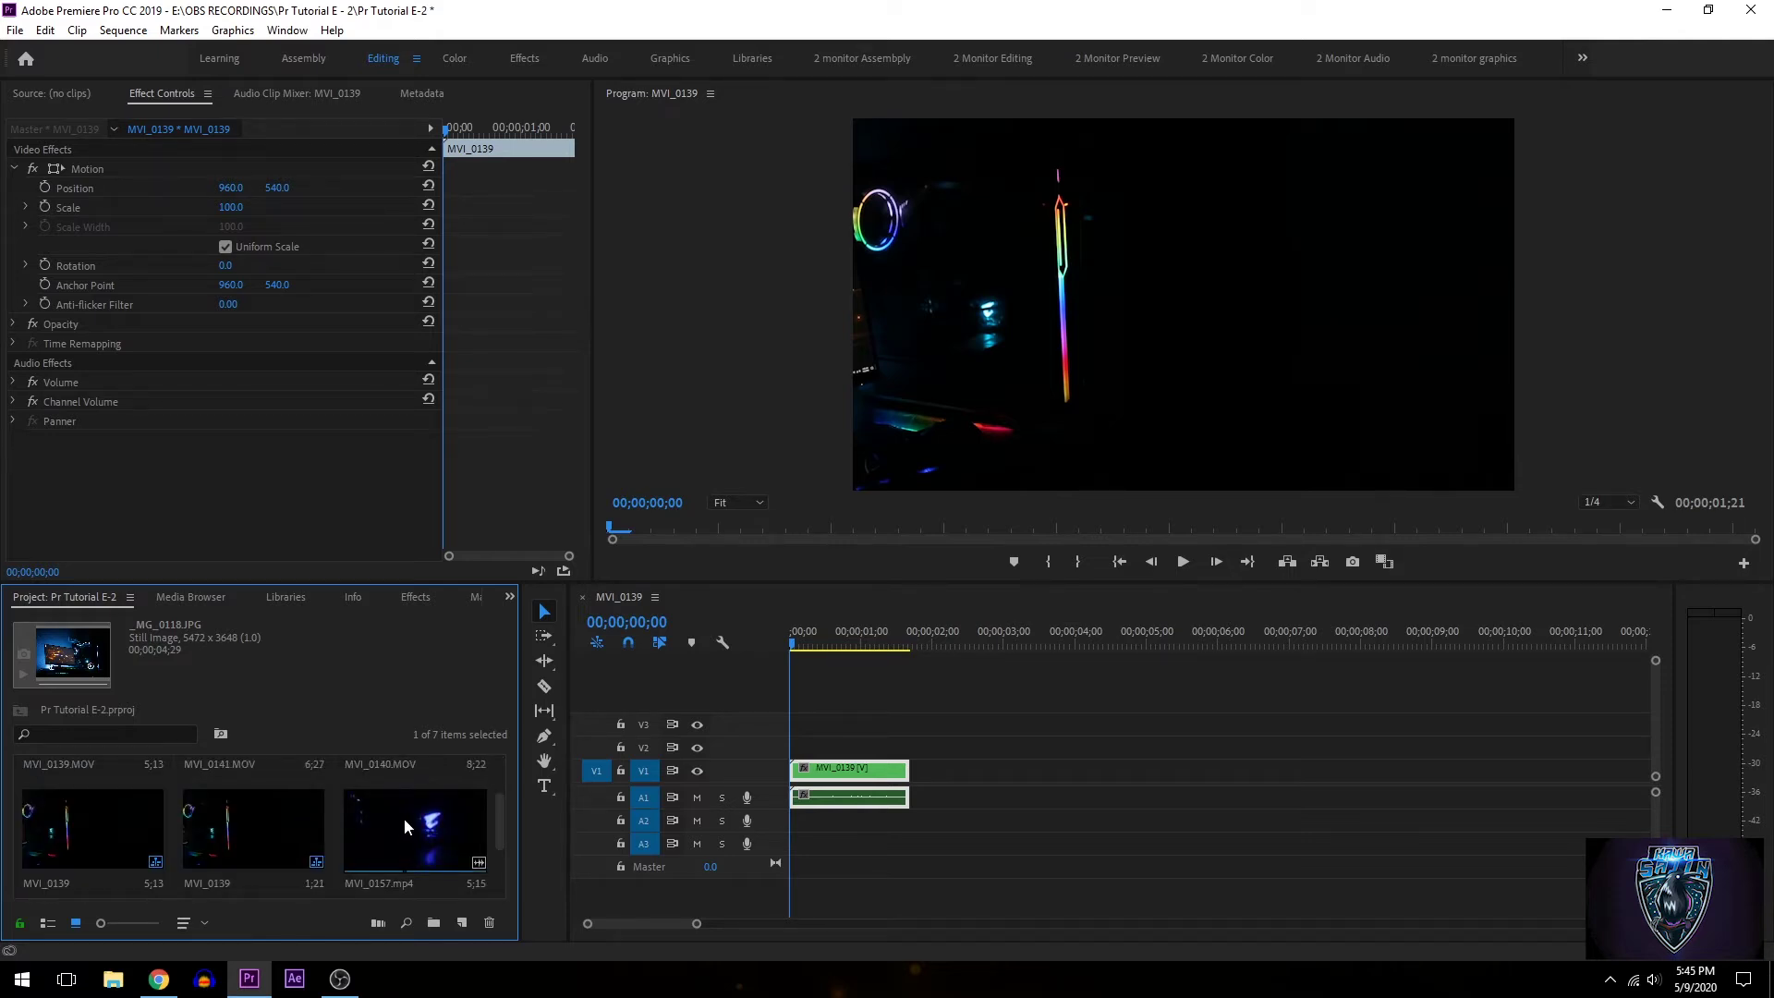
drag(403, 818, 925, 792)
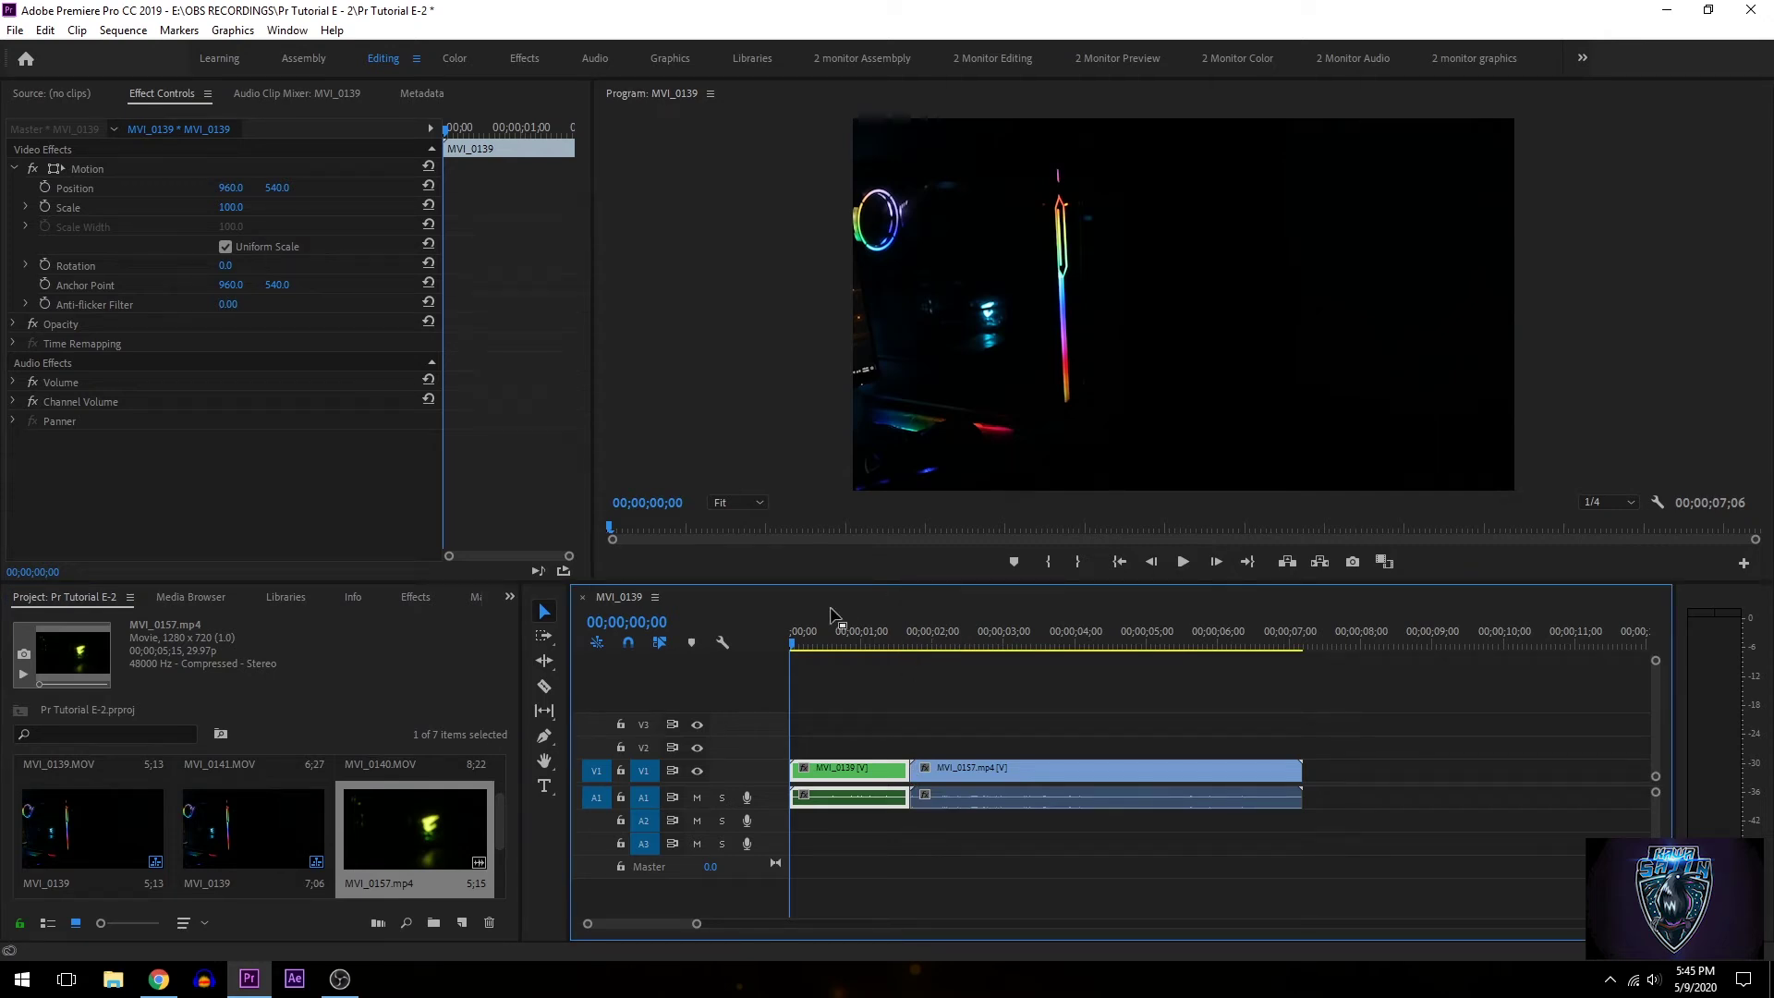
drag(796, 644, 975, 688)
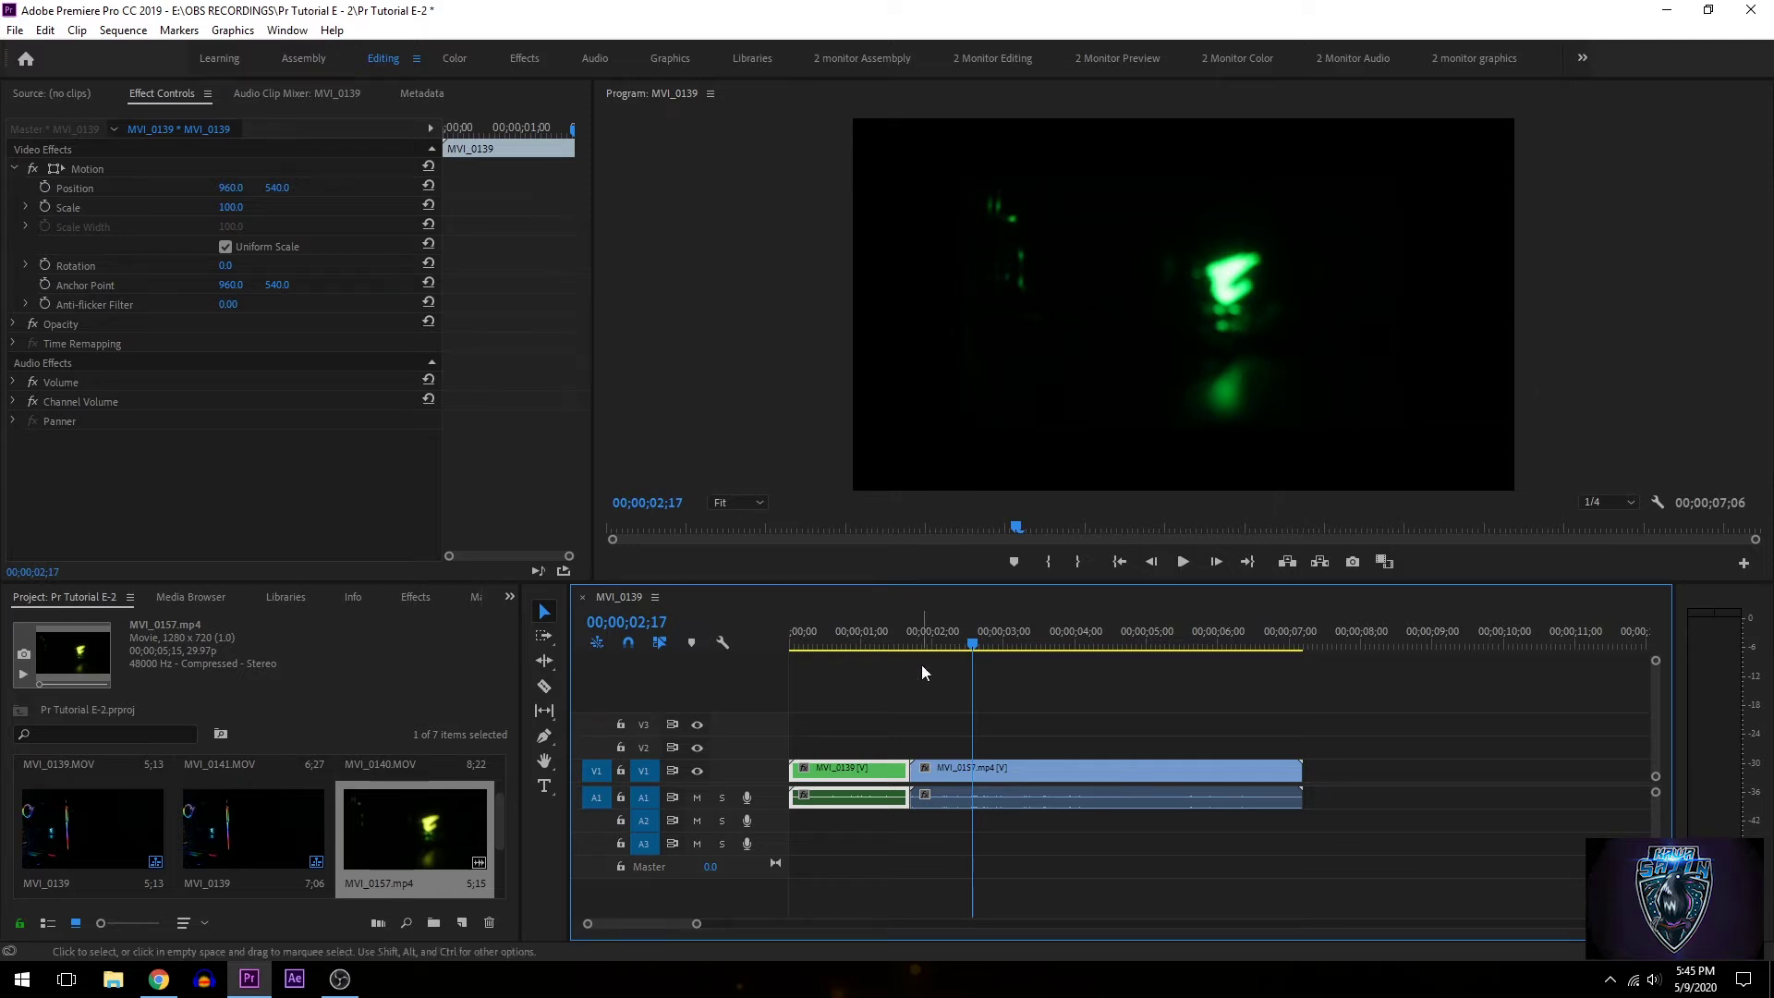
mouse_move(968, 643)
mouse_down()
mouse_move(819, 647)
mouse_move(1001, 645)
mouse_up()
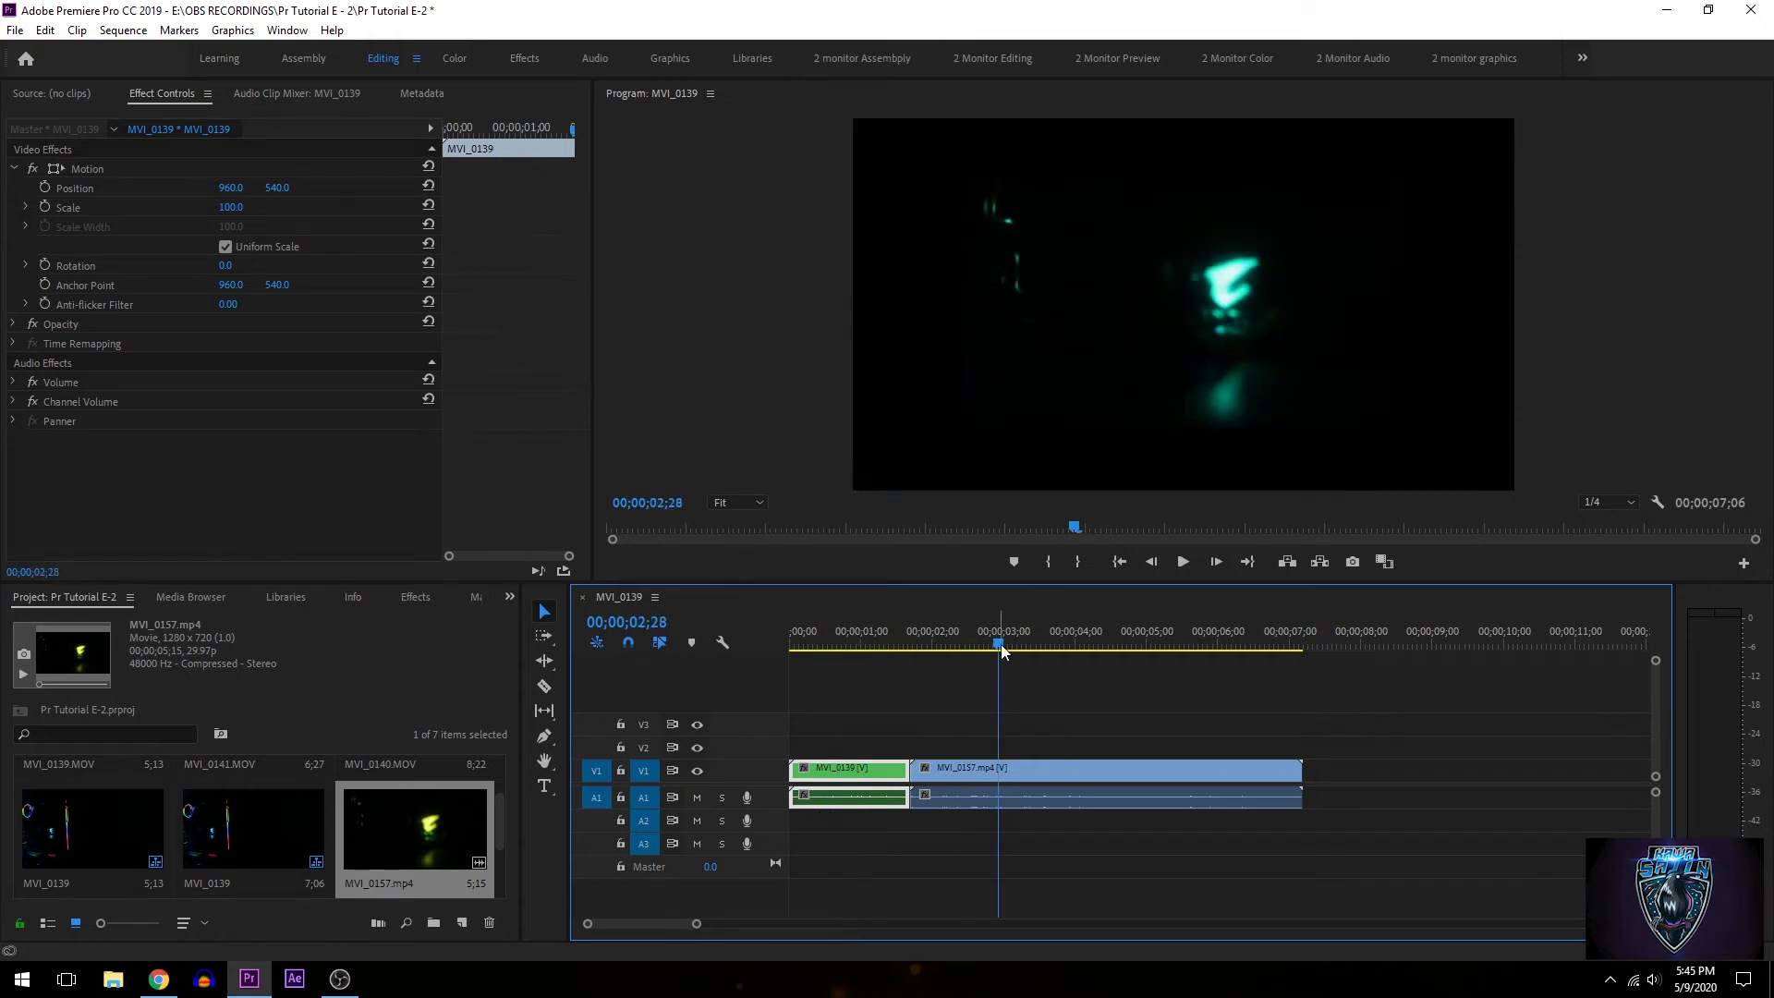
Try enlarging the MVI_0157.mp4 clip to a scale of 151, and reset its scale to 100
click(976, 771)
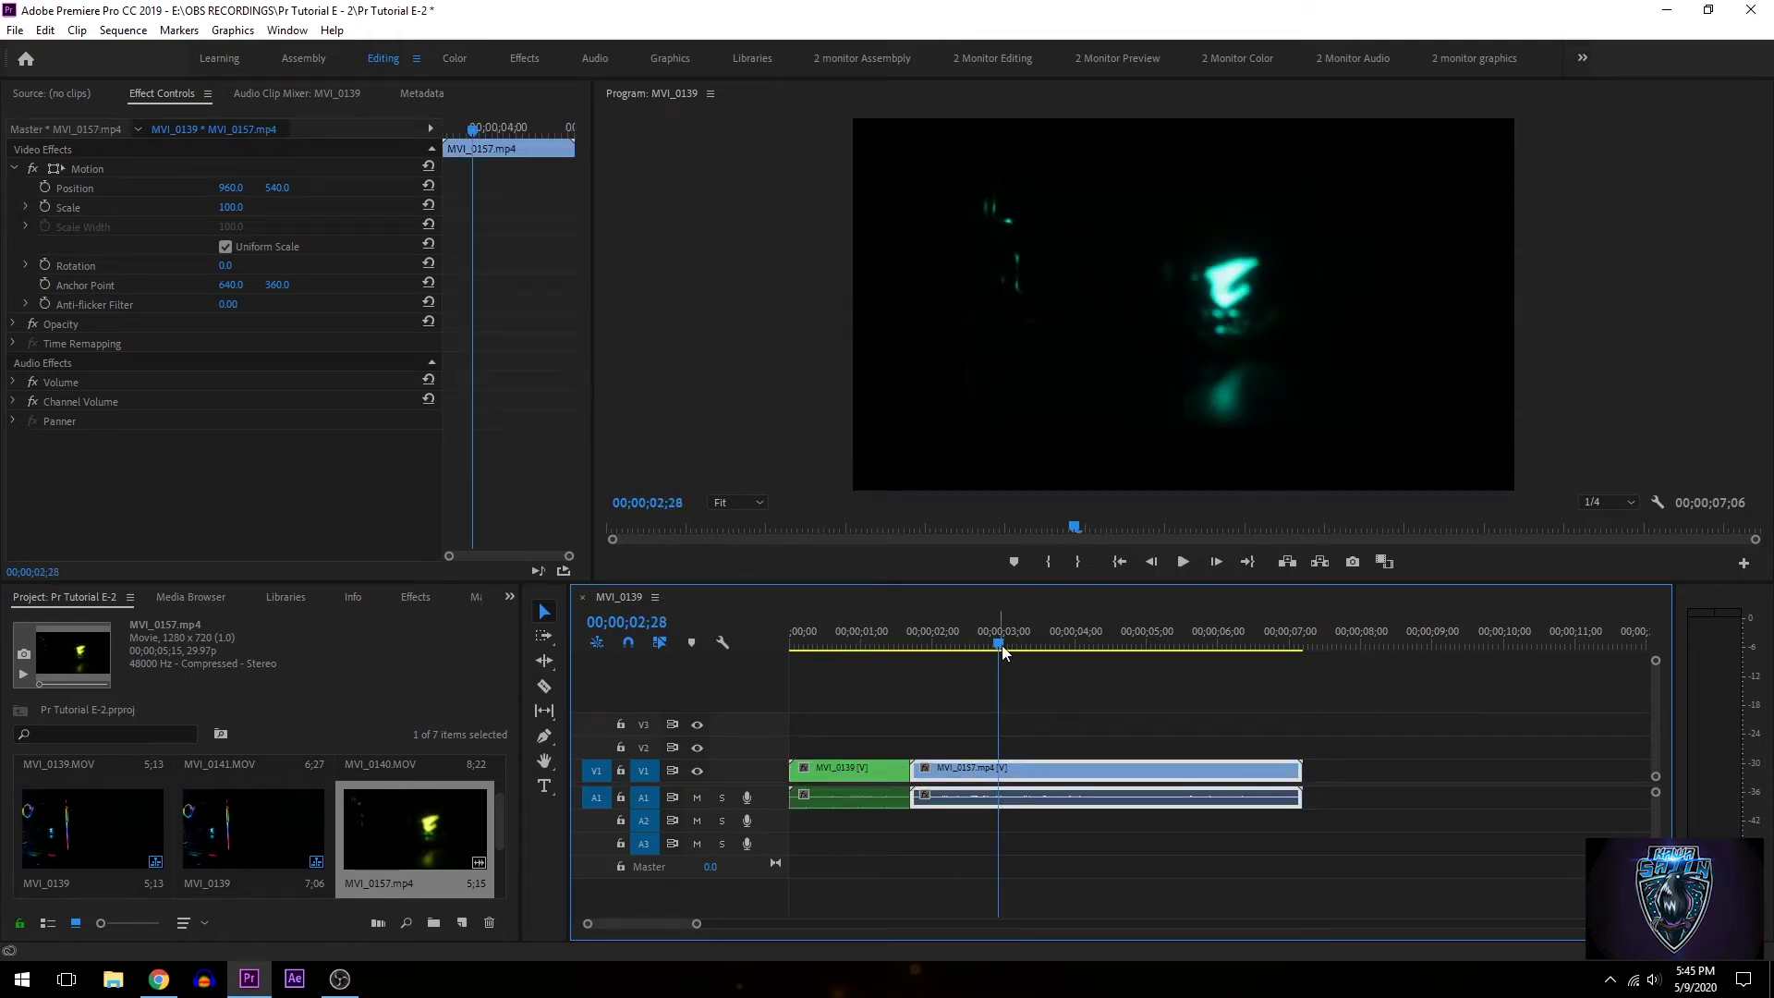
drag(223, 209, 270, 209)
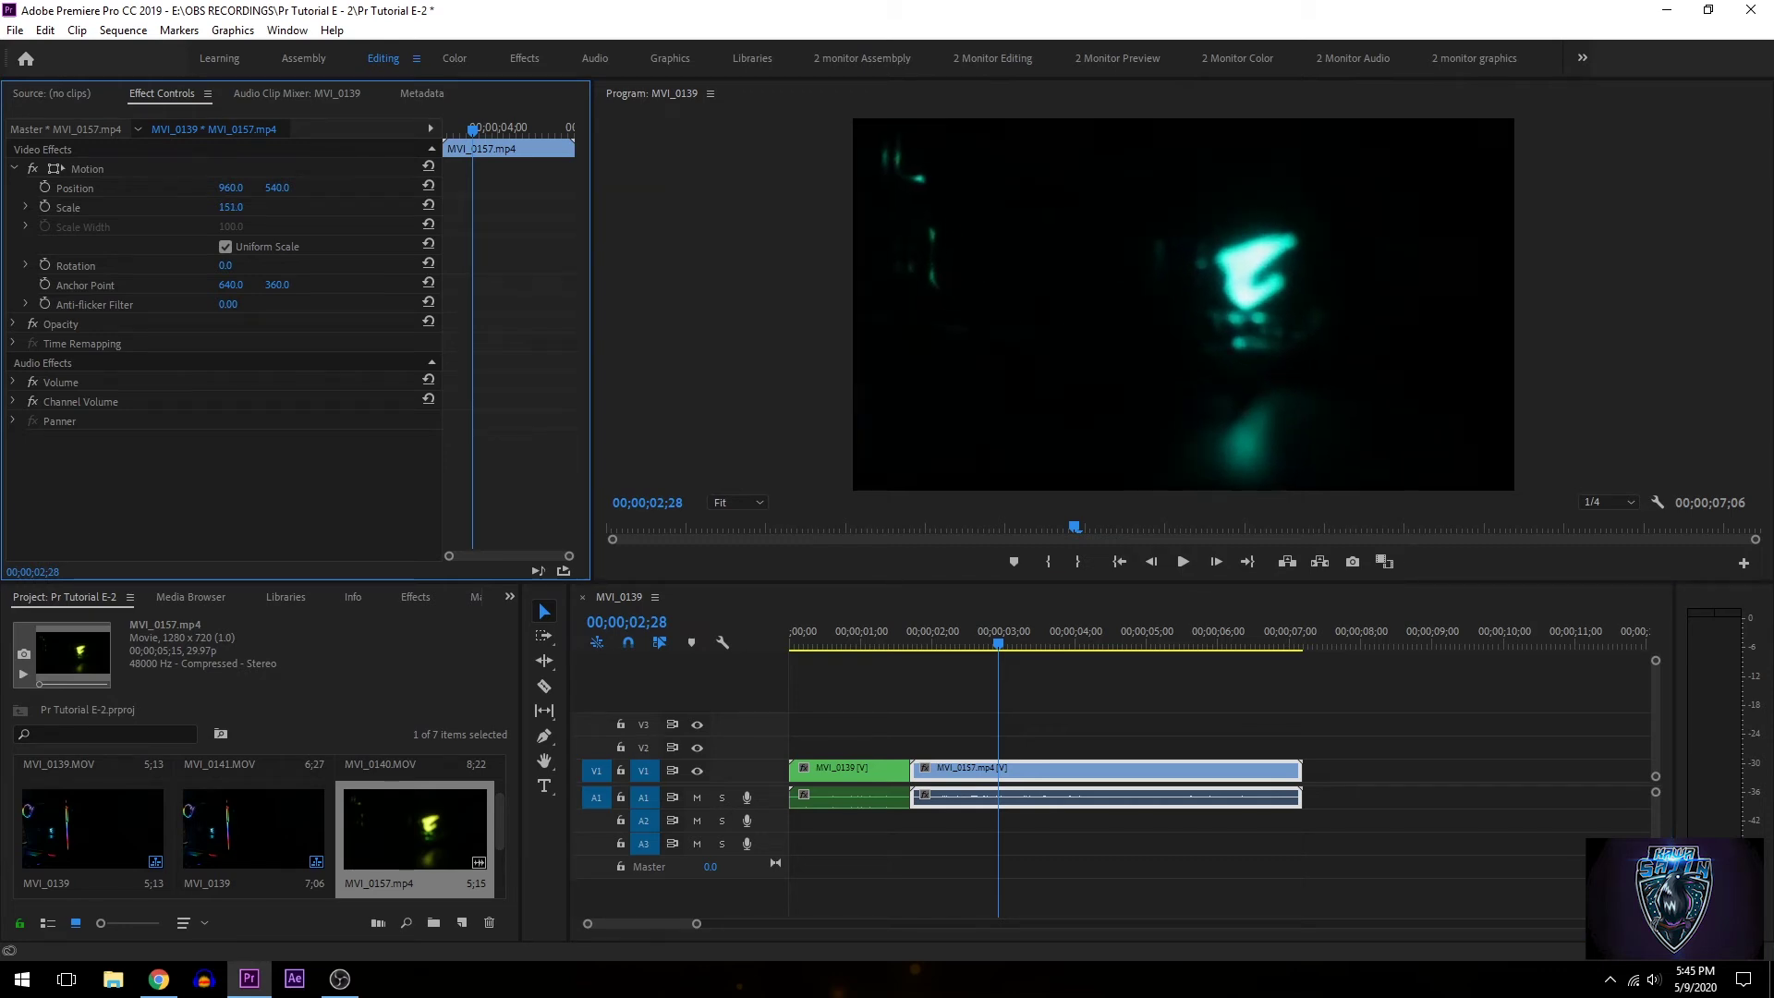
click(233, 207)
text(1)
key(Return)
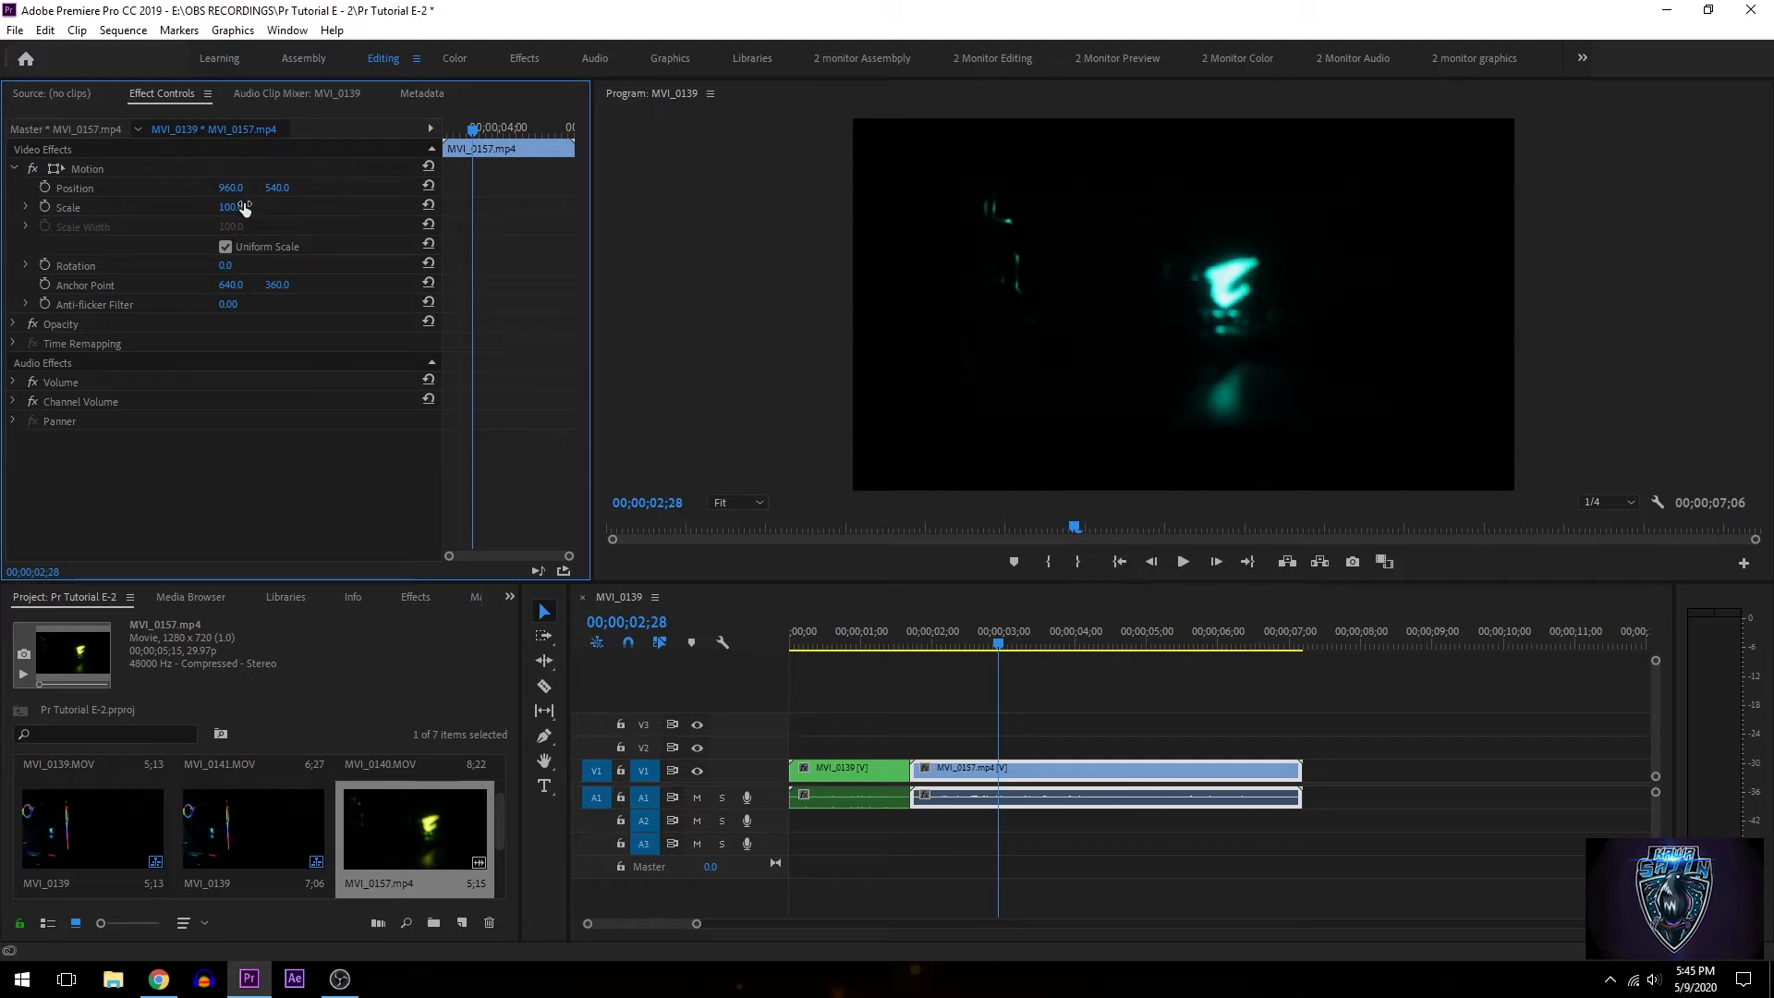
Apply Scale to Frame Size to the MVI_0157.mp4 clip on V1
right_click(944, 776)
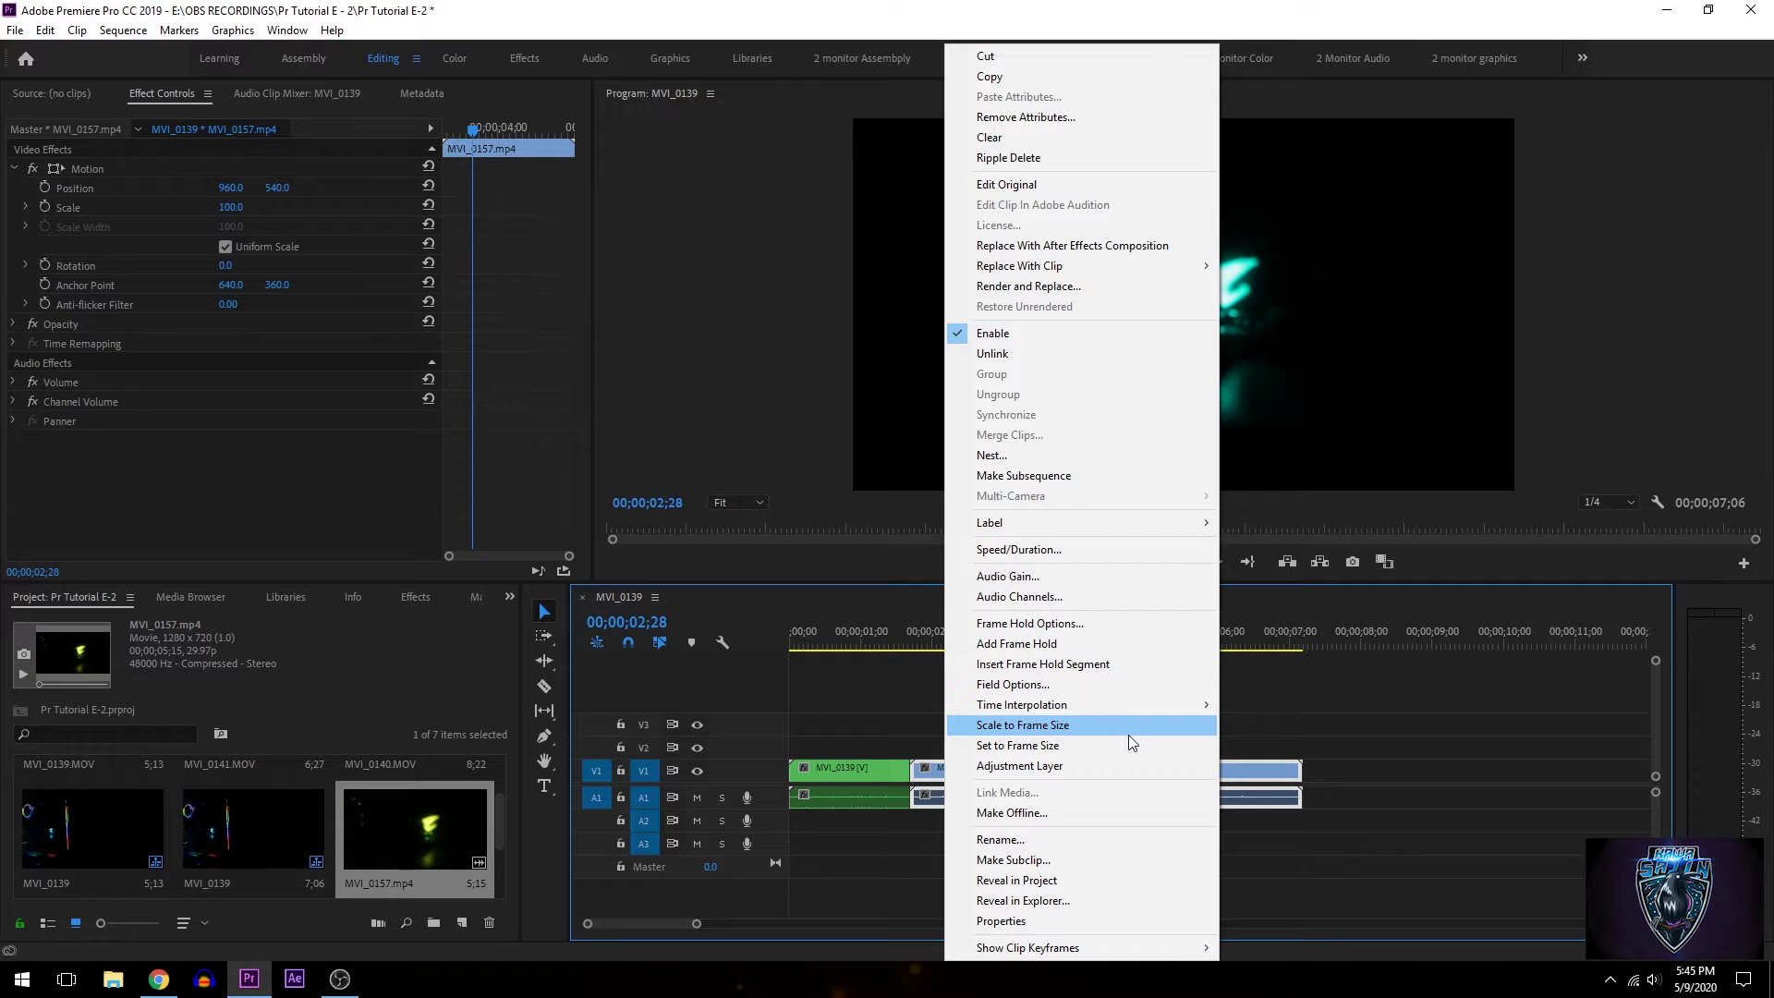
click(1061, 730)
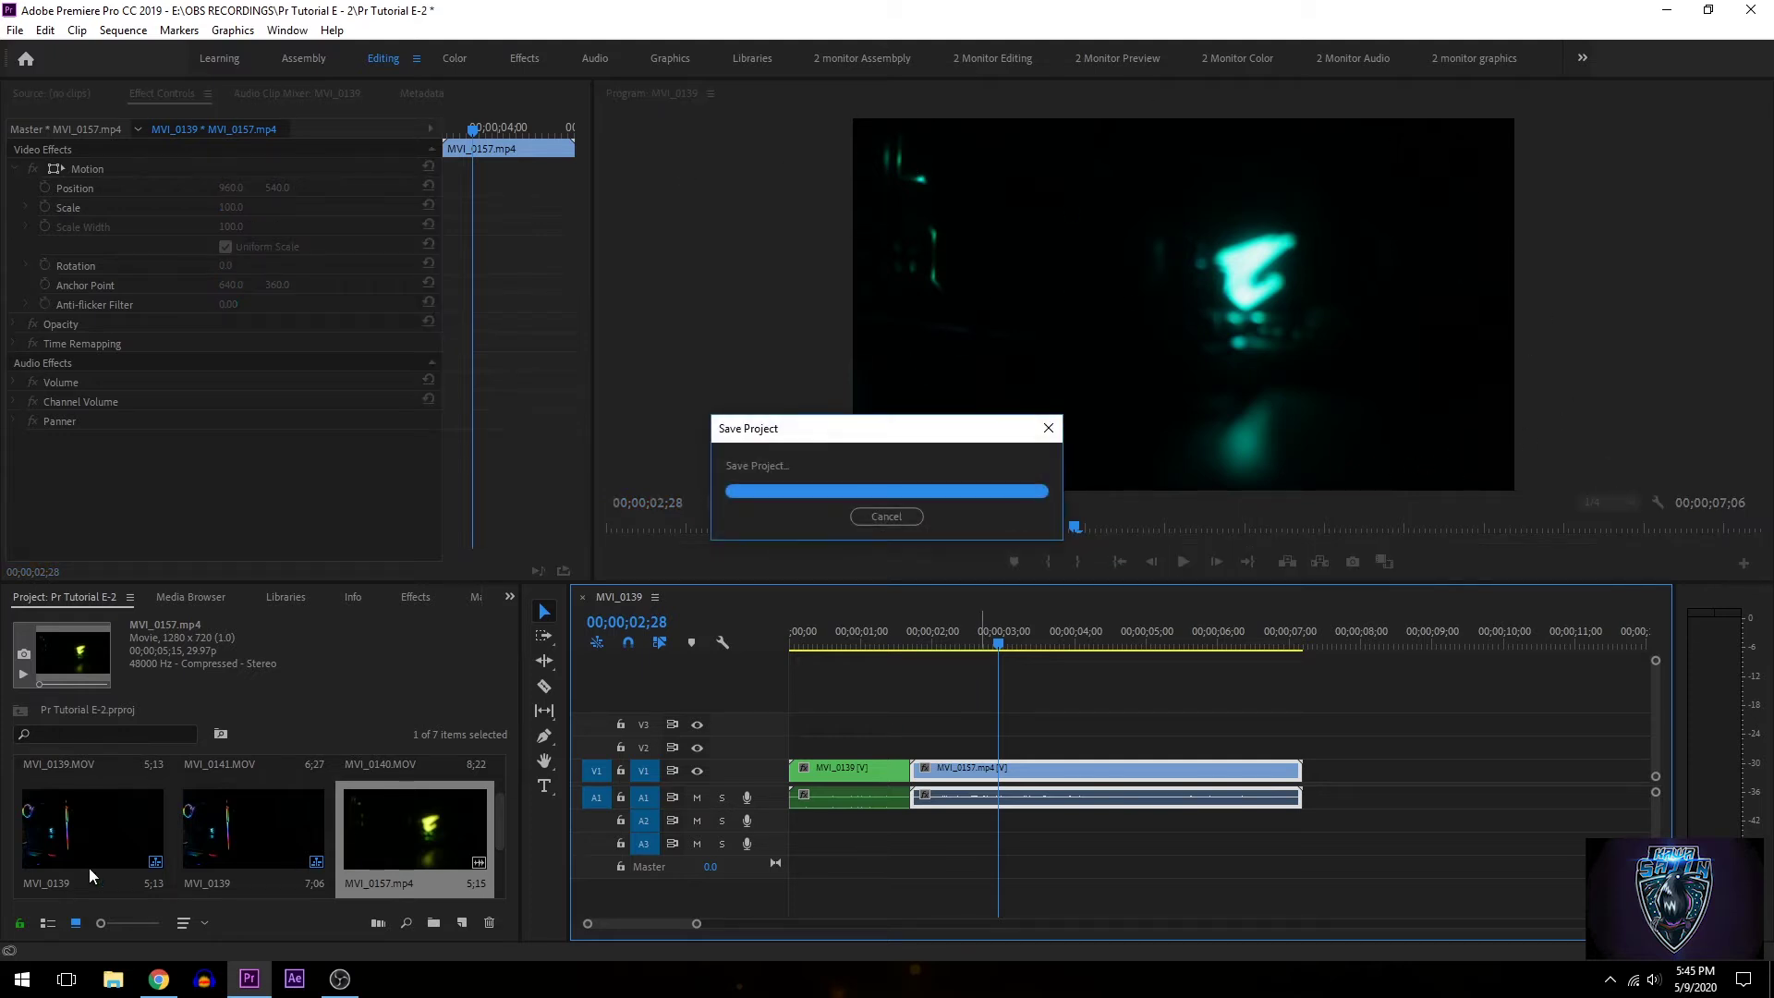
Place _MG_0118.JPG directly after MVI_0157.mp4 on V1 and park the playhead over it at 00;00;07;29
scroll(214, 818, down, 2)
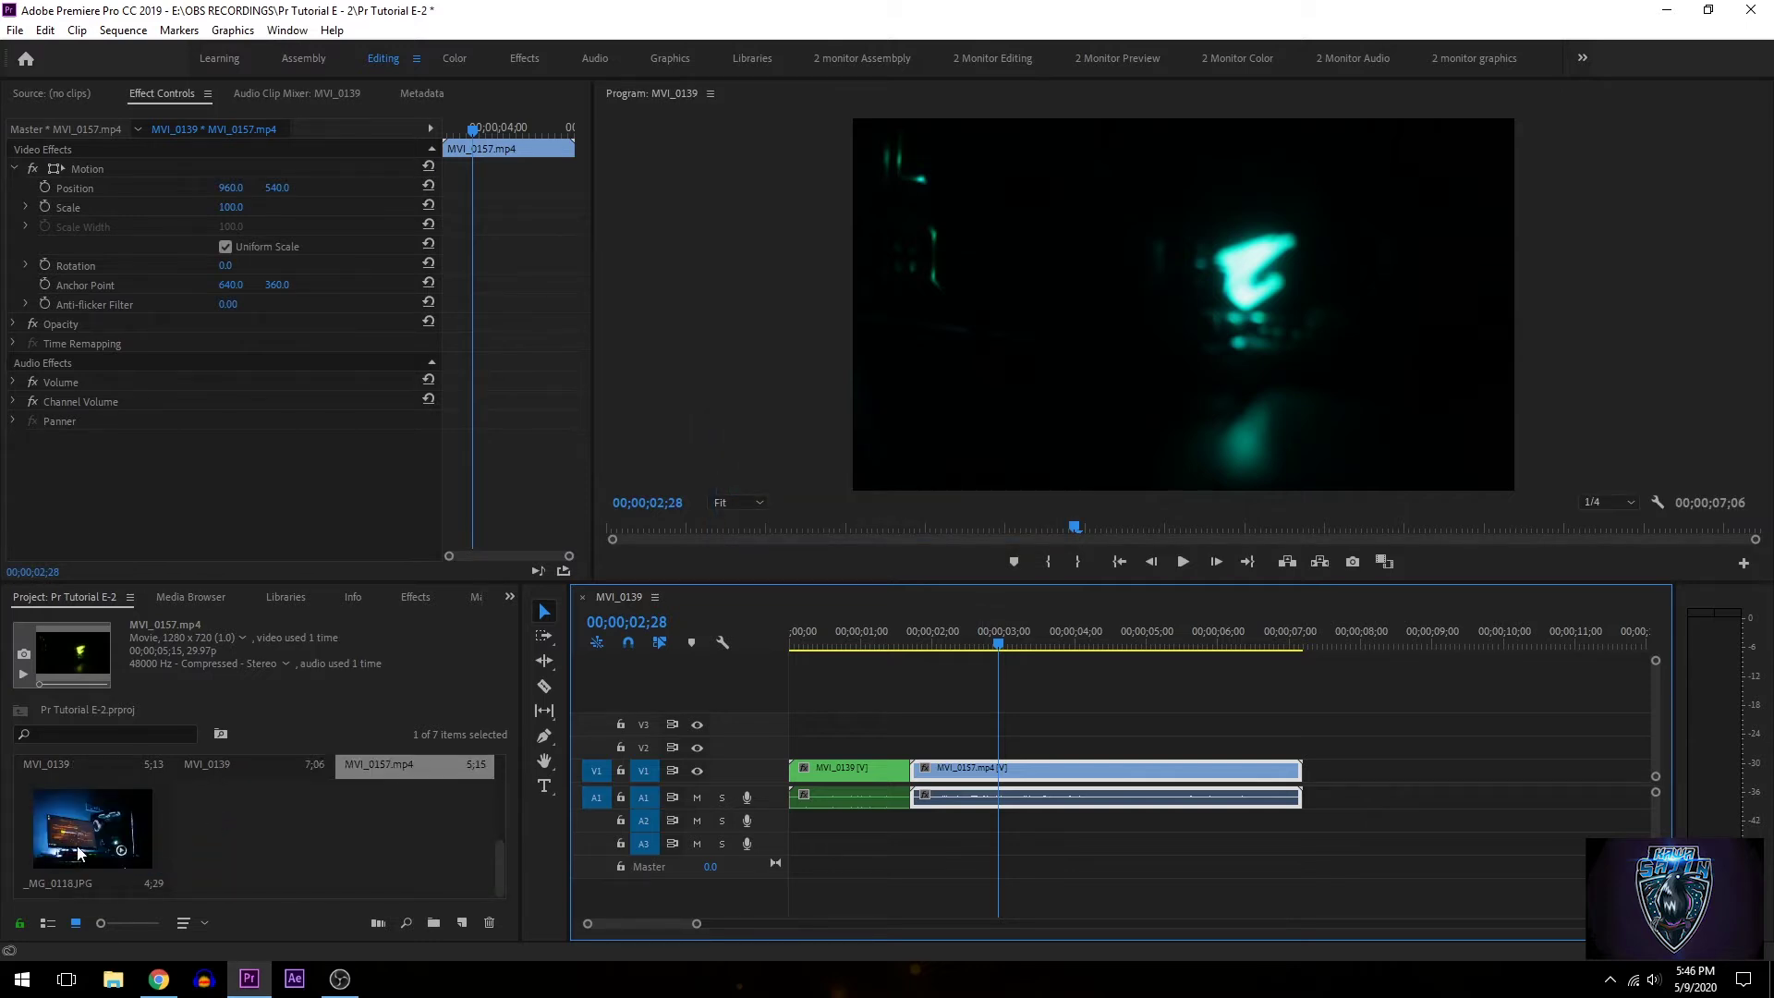
drag(83, 843, 1299, 764)
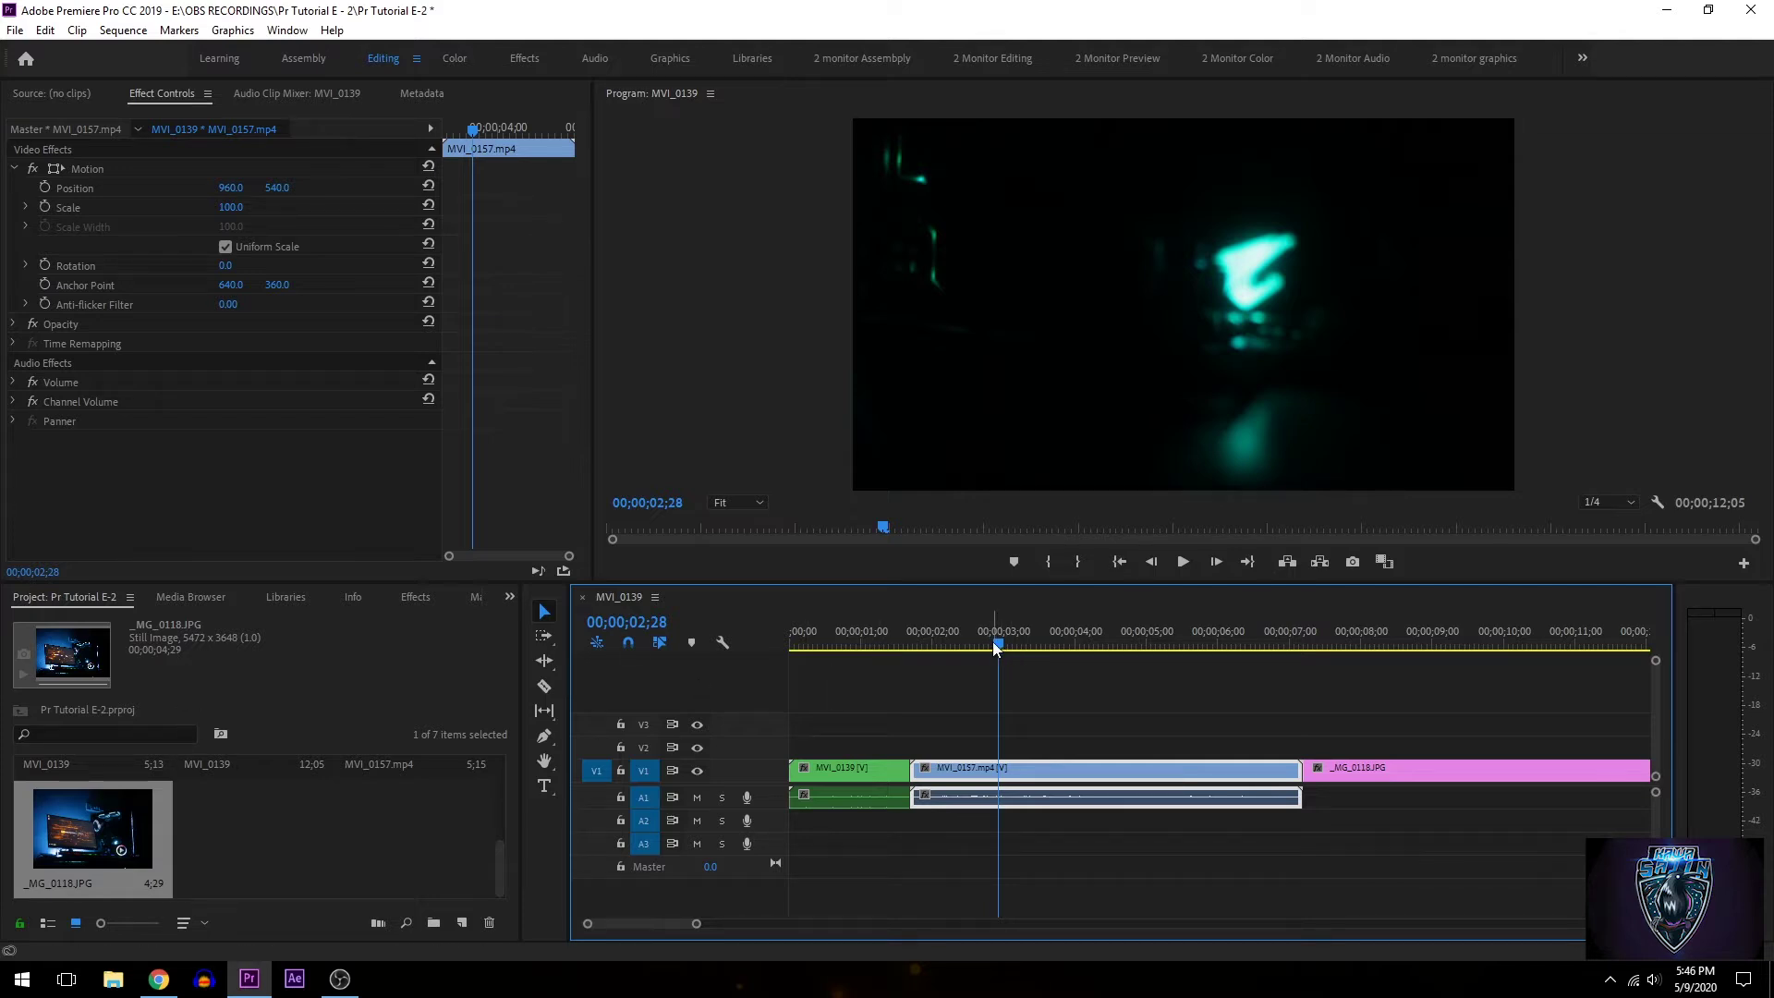
drag(1004, 641, 1361, 654)
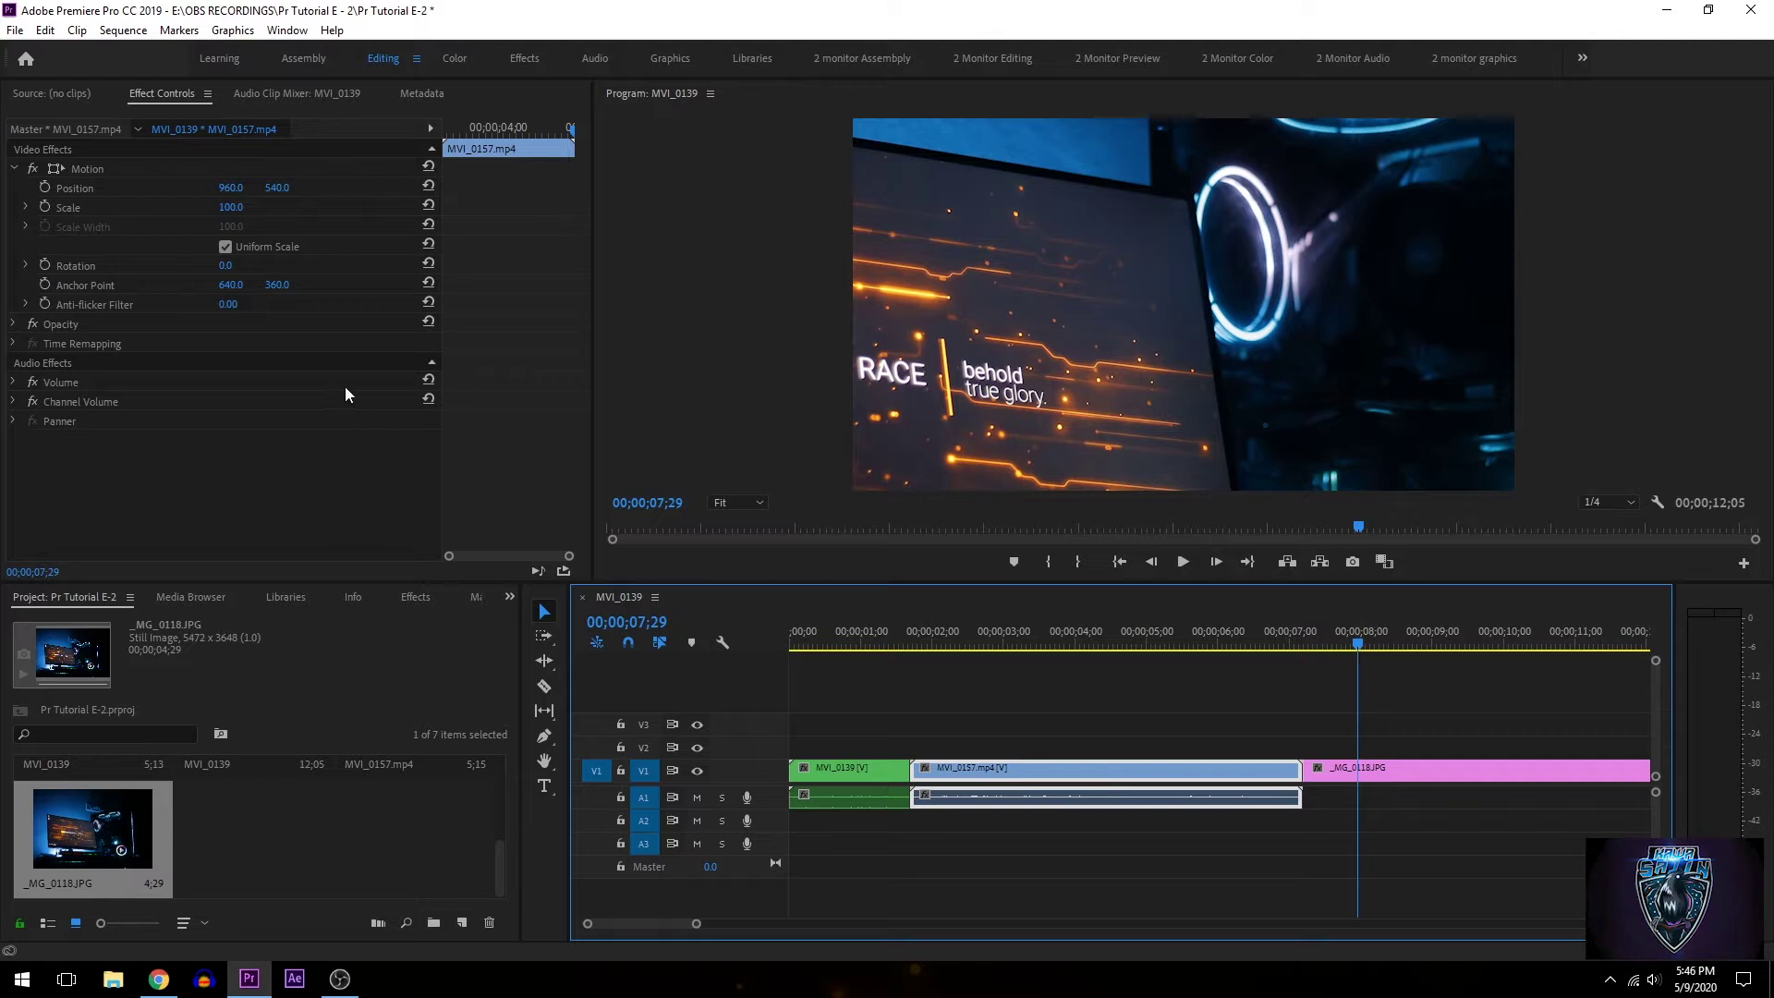
Try shrinking the _MG_0118.JPG clip to a scale of about 32, and reset its scale to 100
click(246, 218)
click(1343, 772)
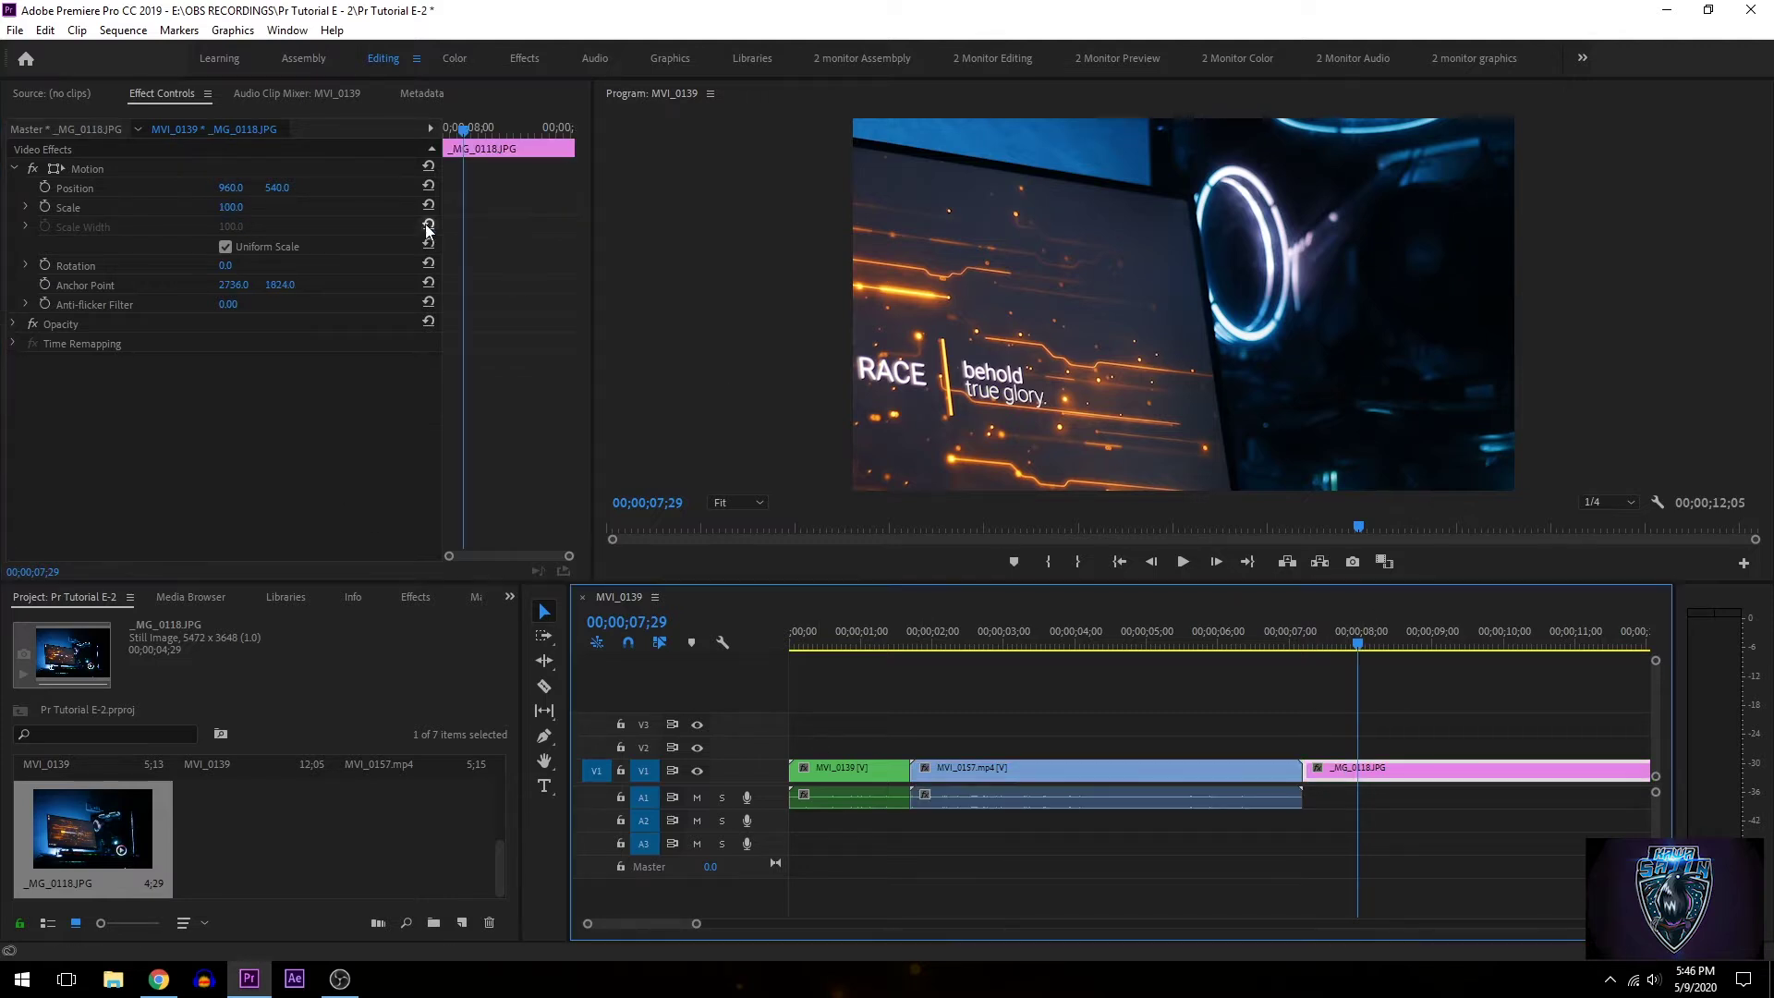
drag(230, 207, 144, 207)
click(242, 208)
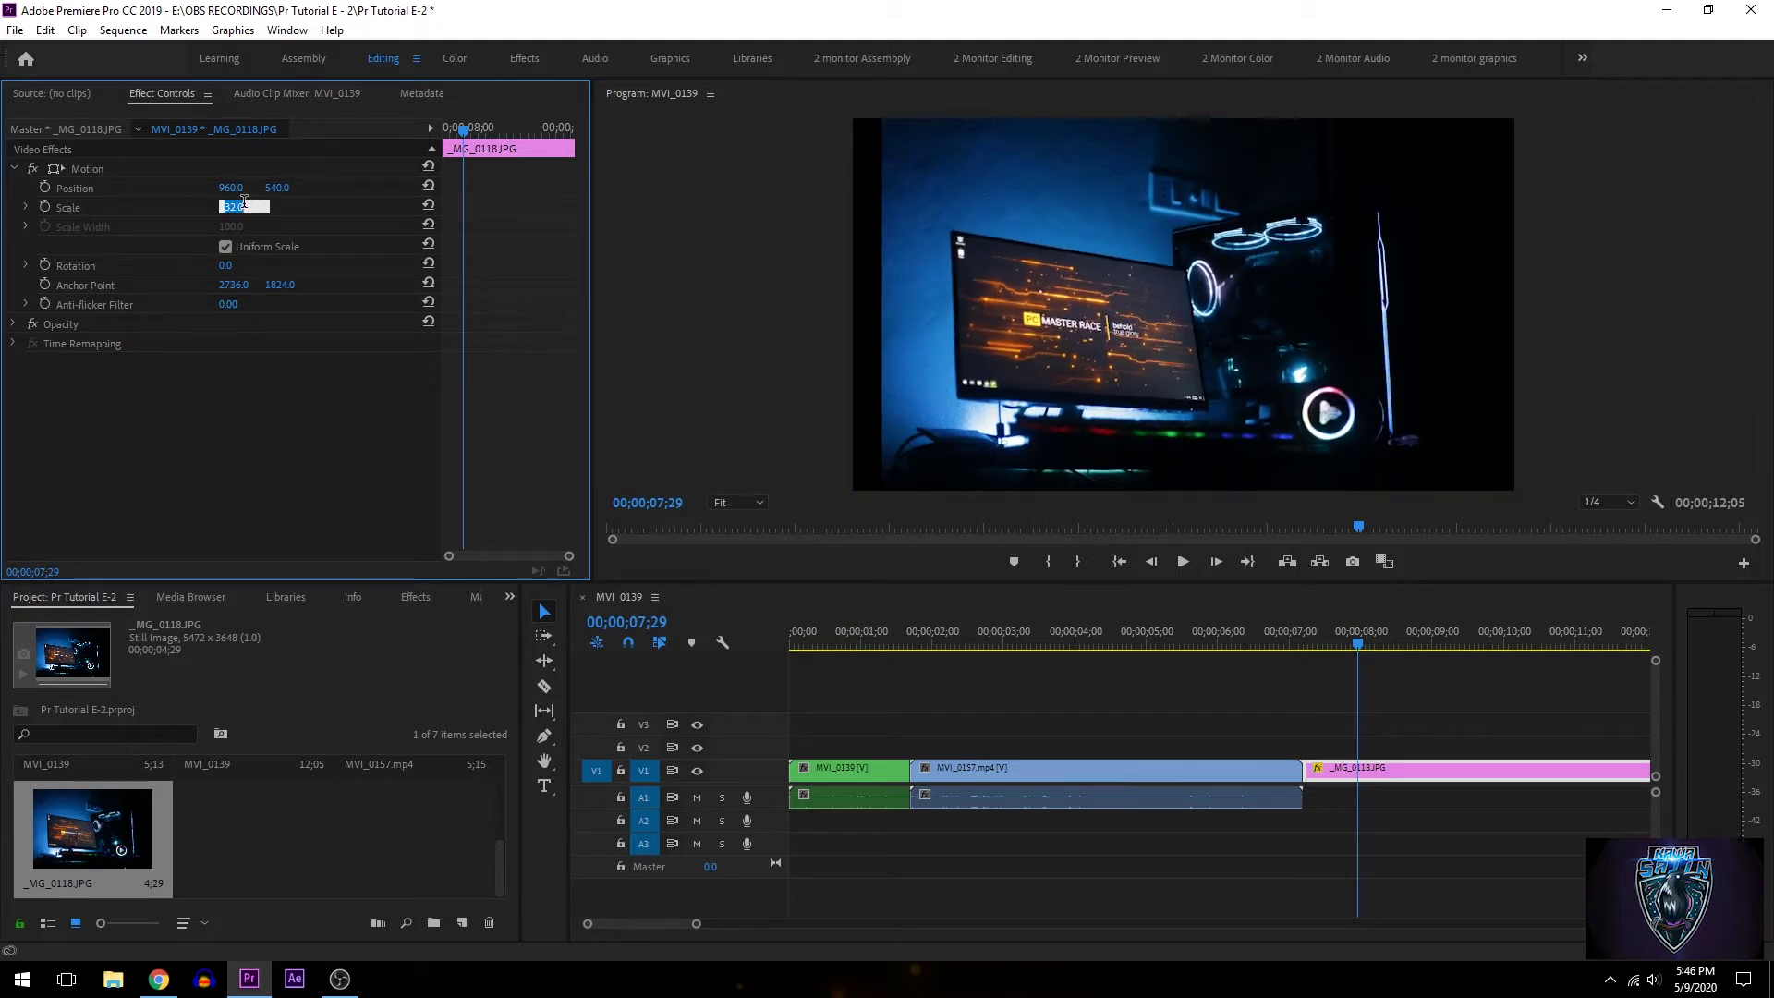
text(100)
key(Return)
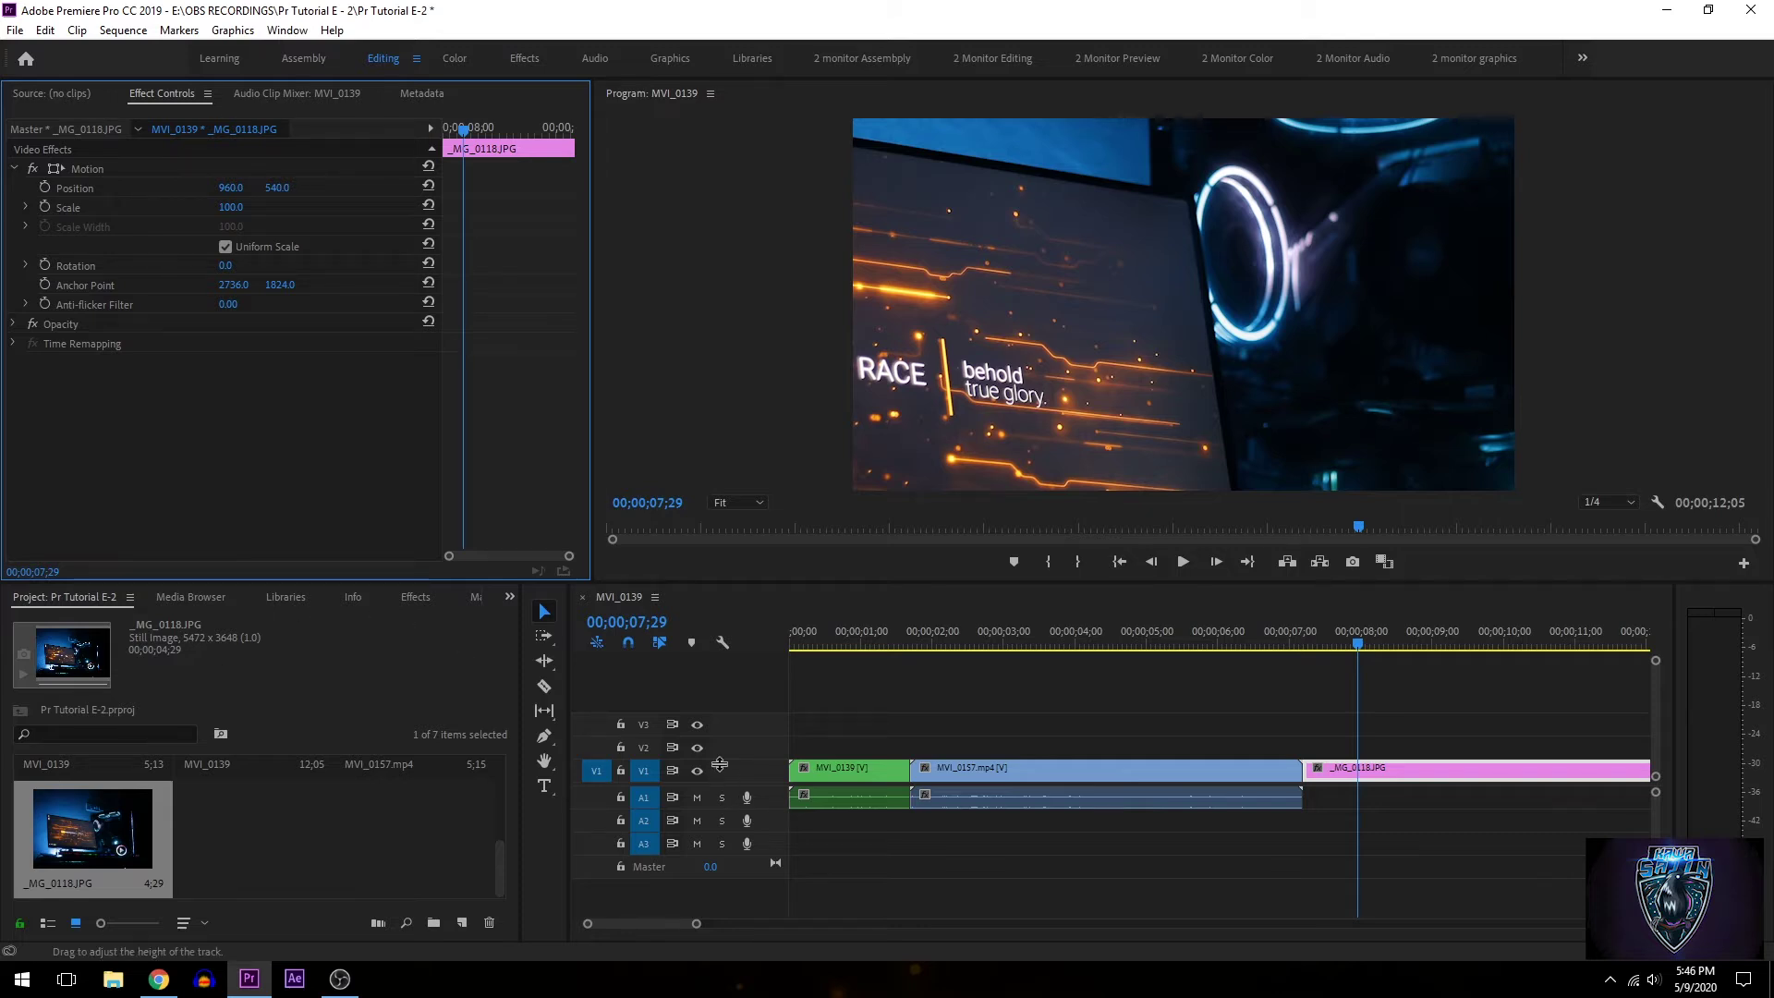
Apply Scale to Frame Size to the _MG_0118.JPG clip on V1 and park the playhead at 00;00;08;22
right_click(1411, 771)
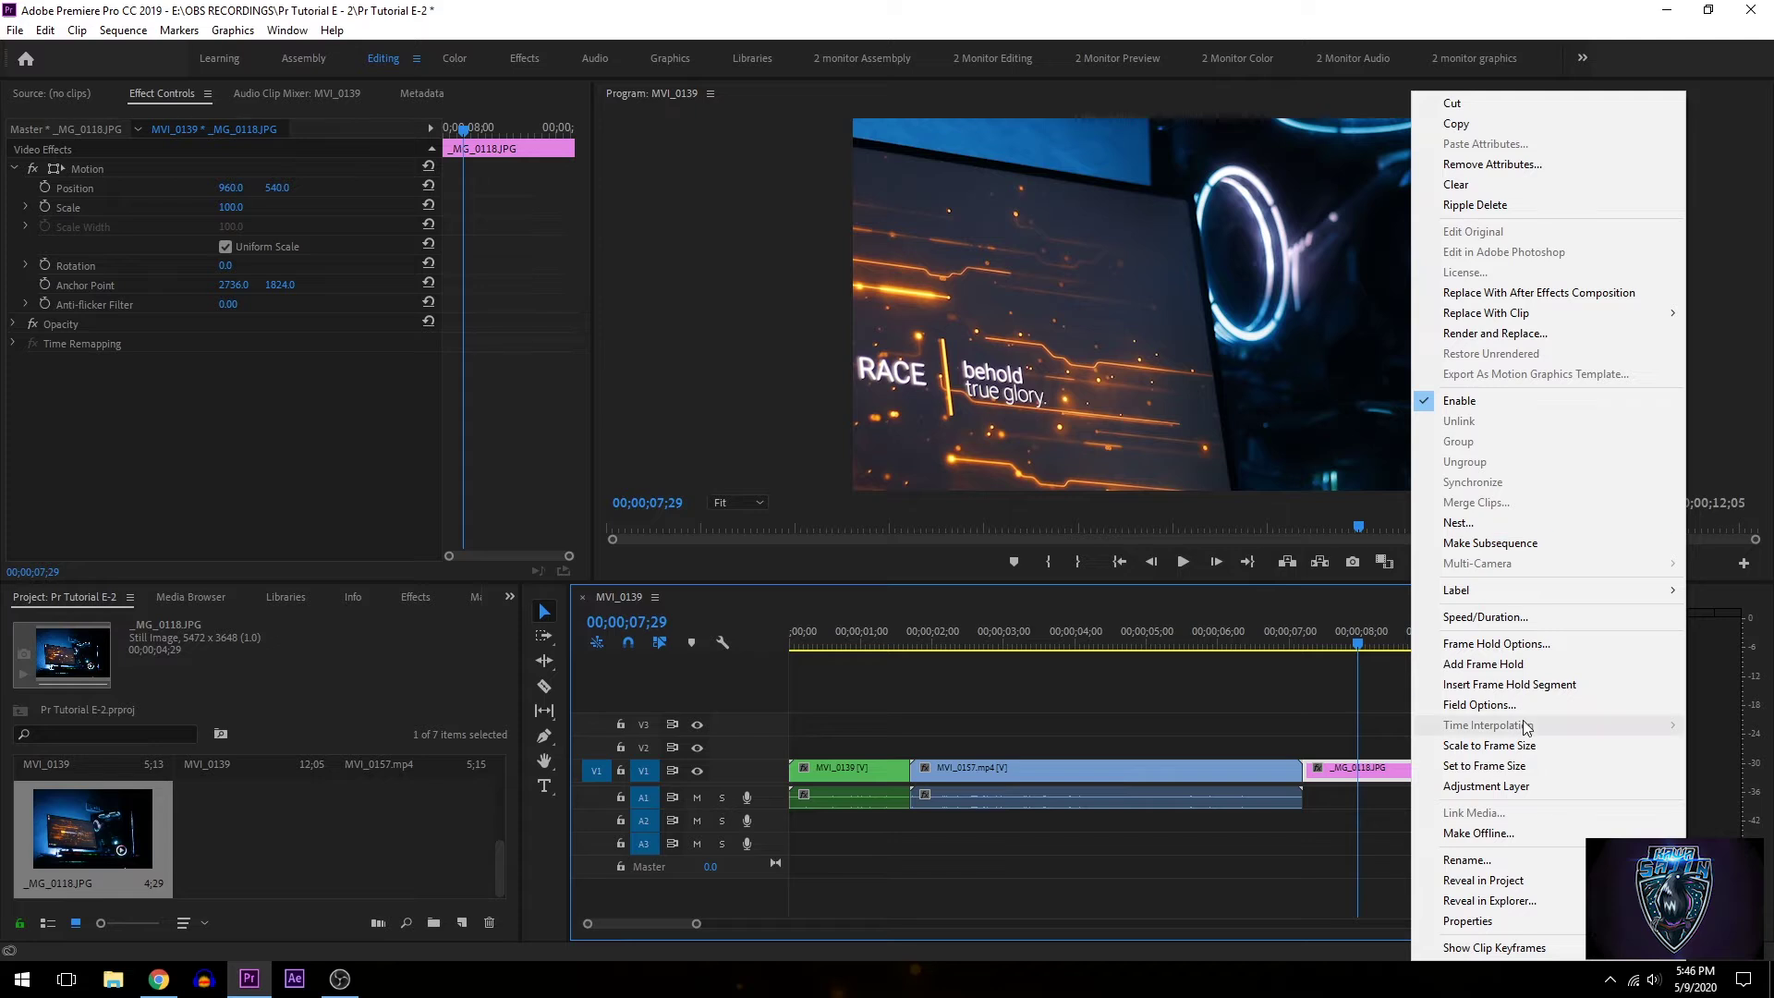
click(1494, 747)
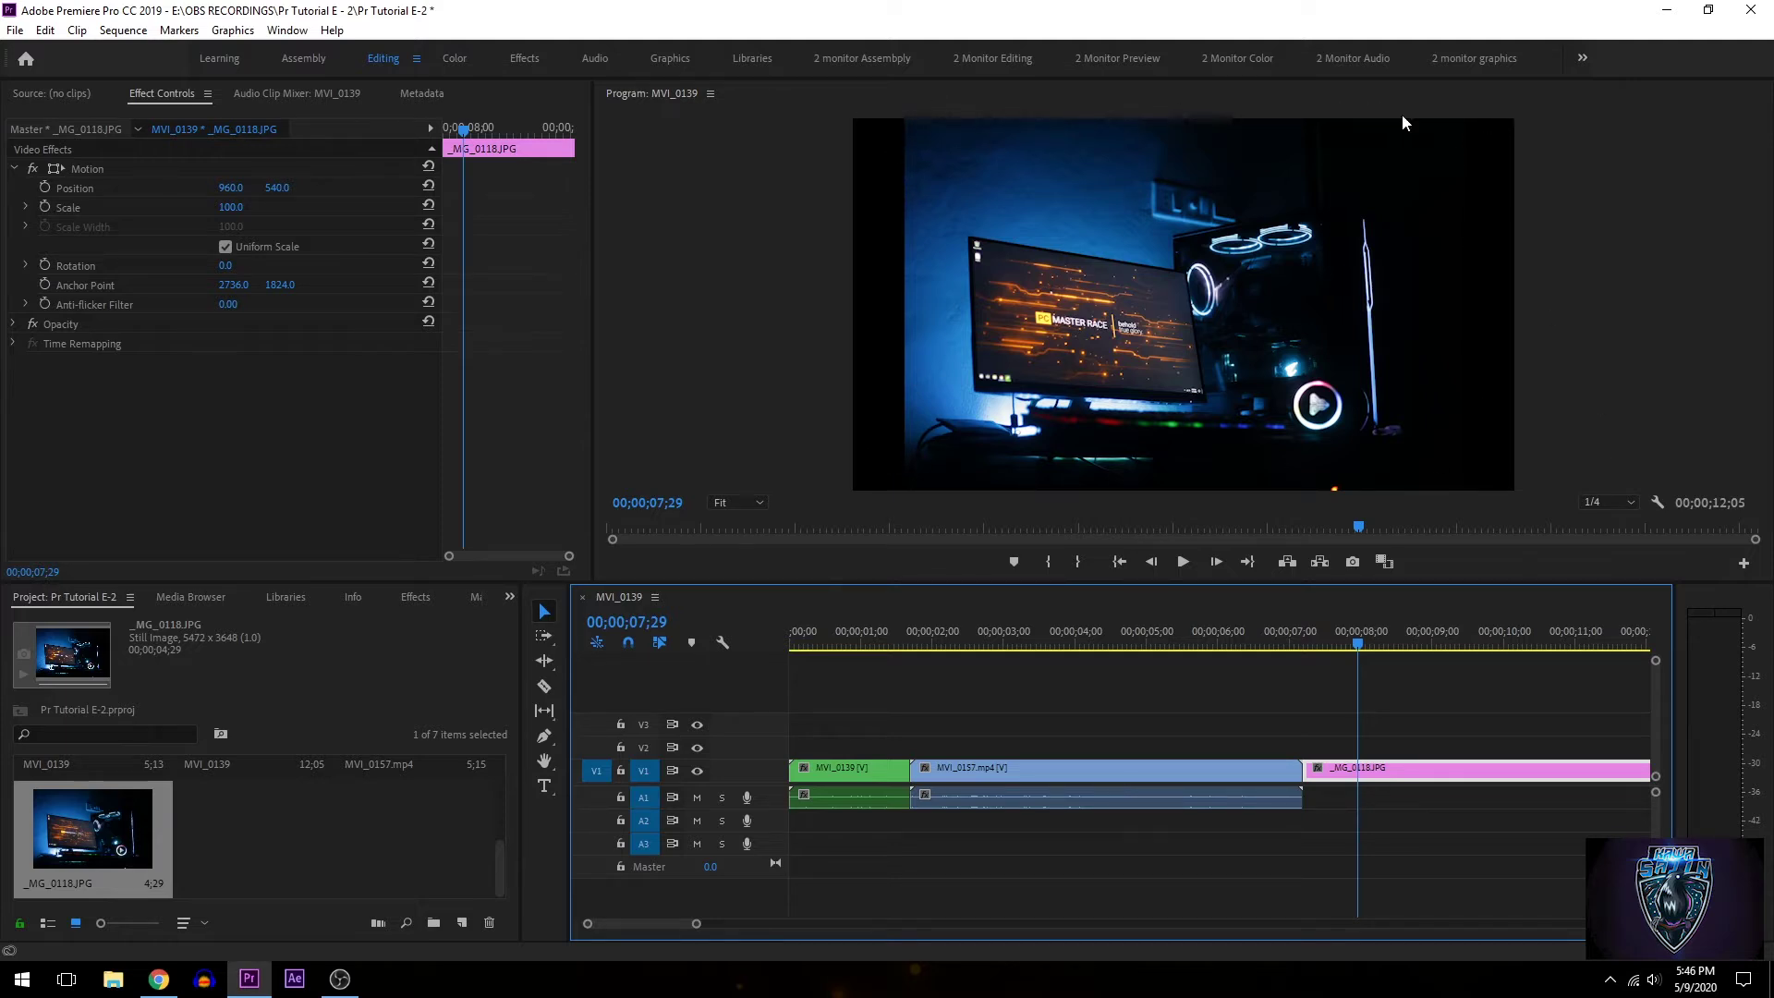
drag(1338, 646, 1412, 706)
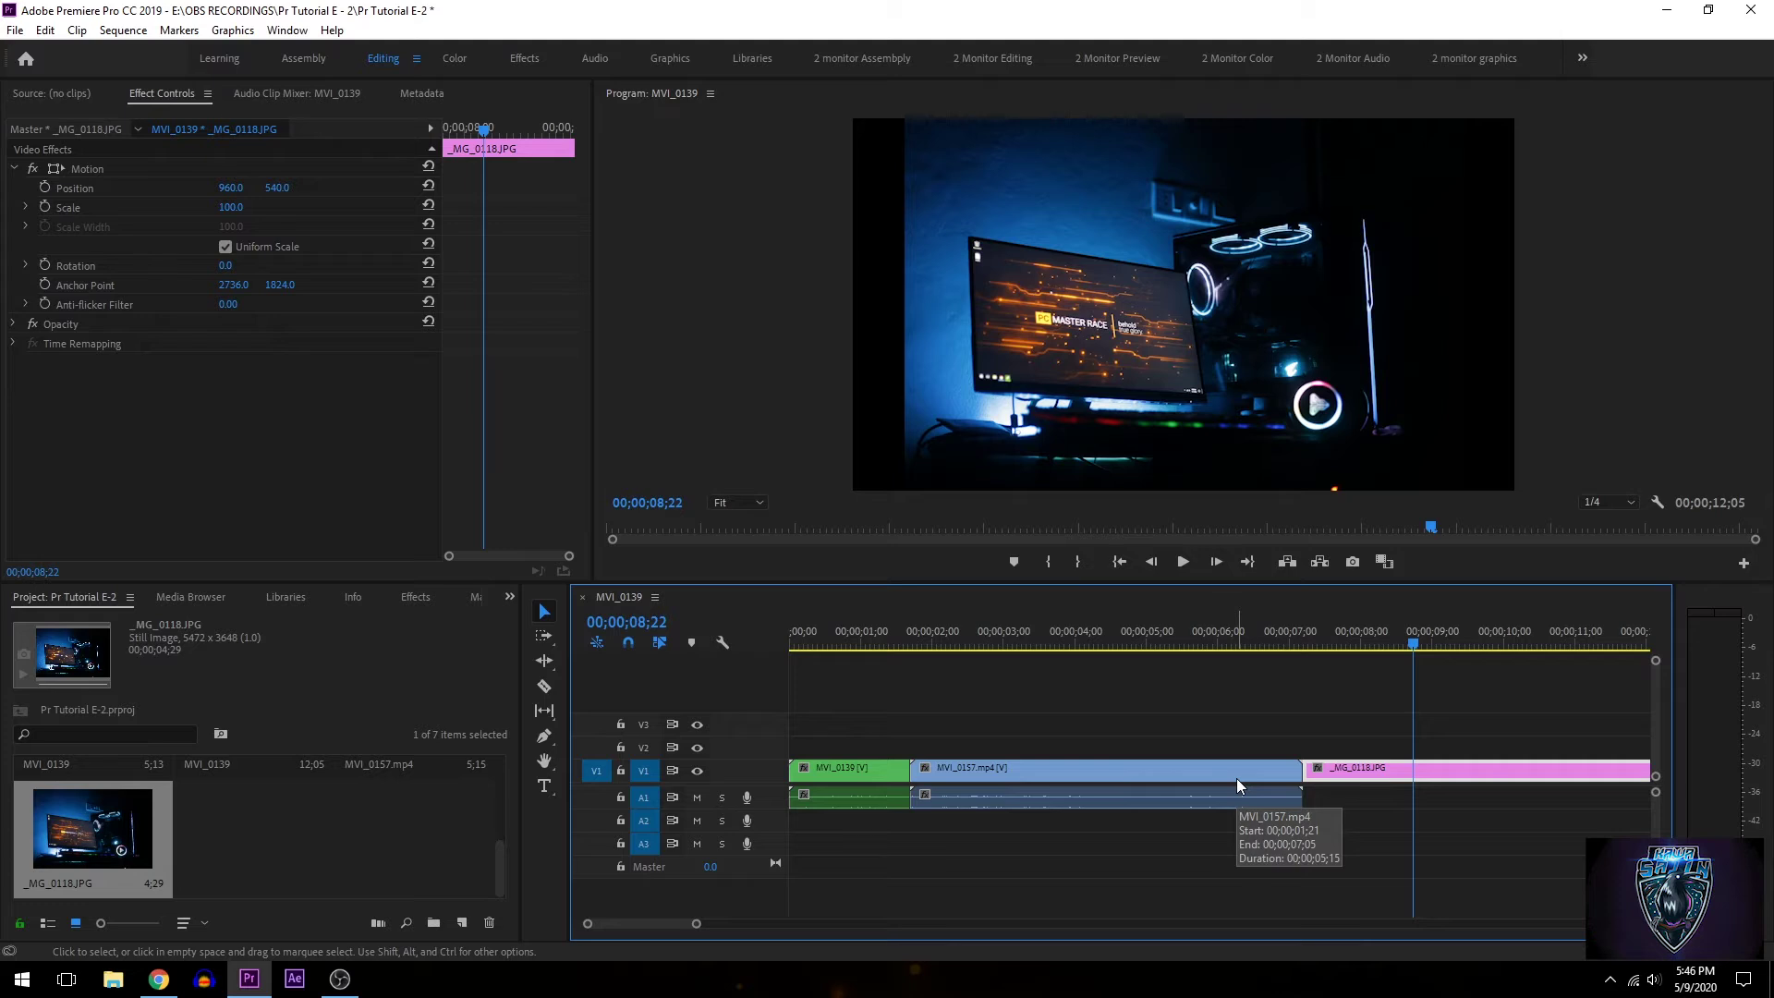
Delete all the clips from the MVI_0139 sequence timeline and select MVI_0139.MOV in the project
drag(848, 851, 1529, 731)
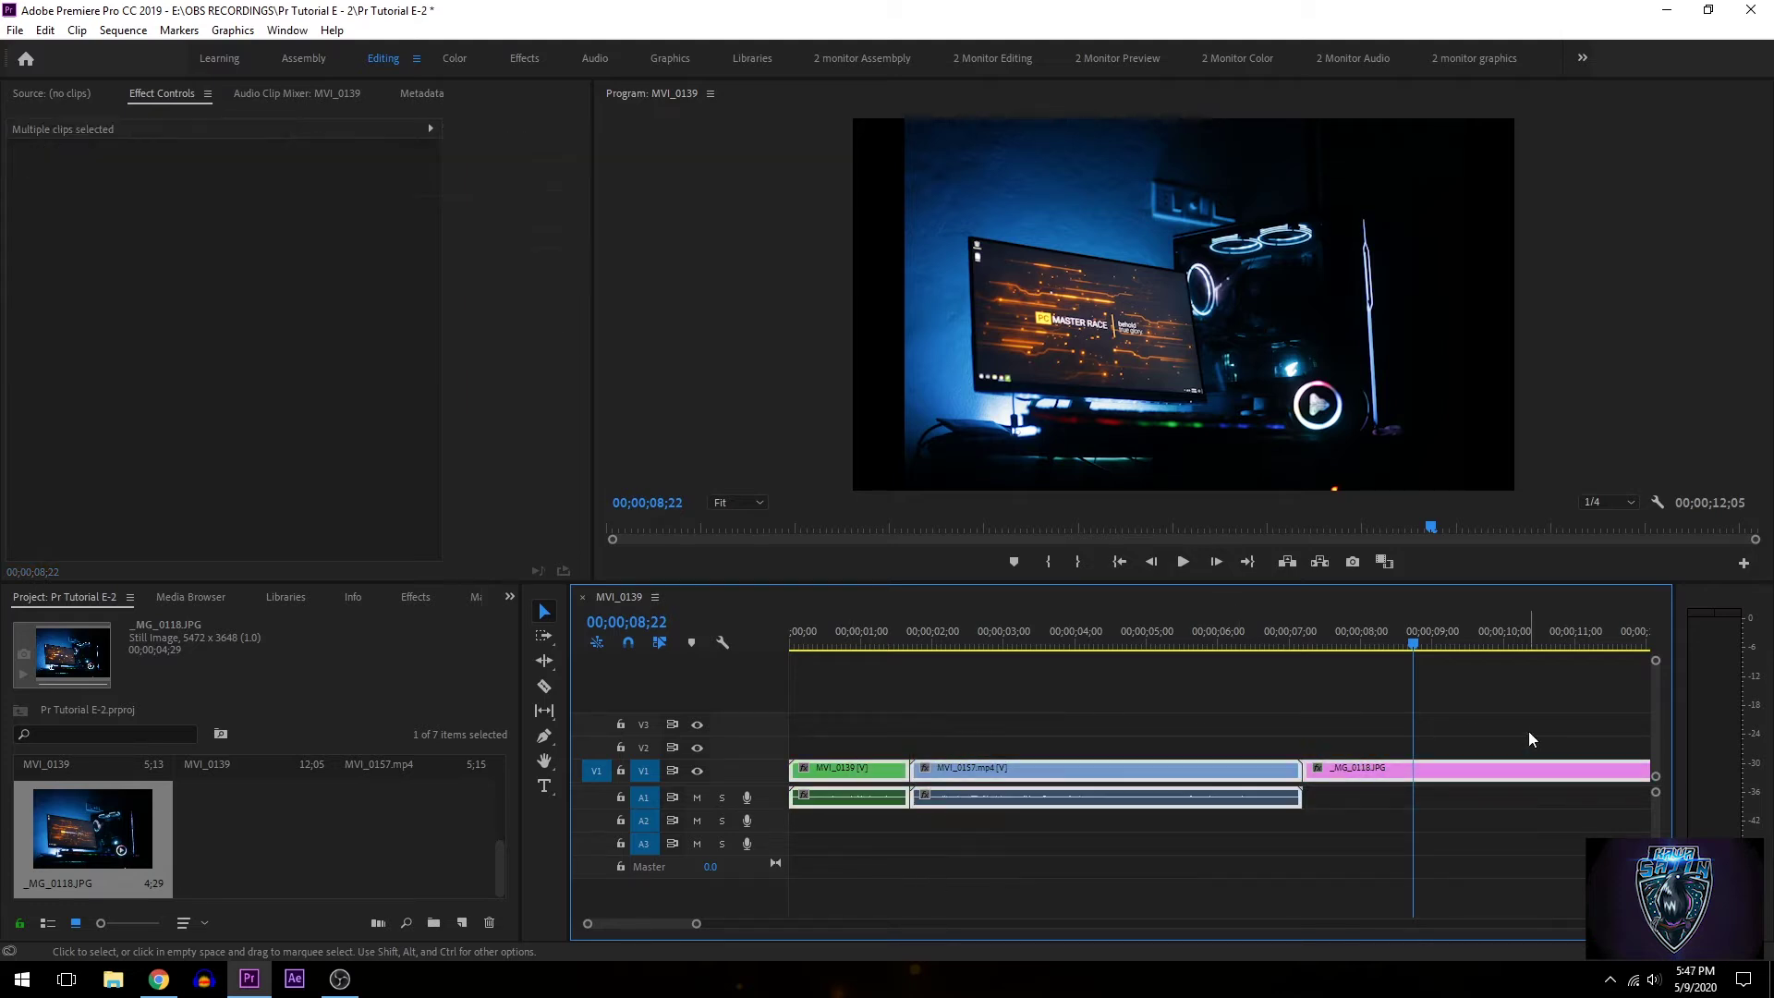
key(Delete)
scroll(208, 832, up, 2)
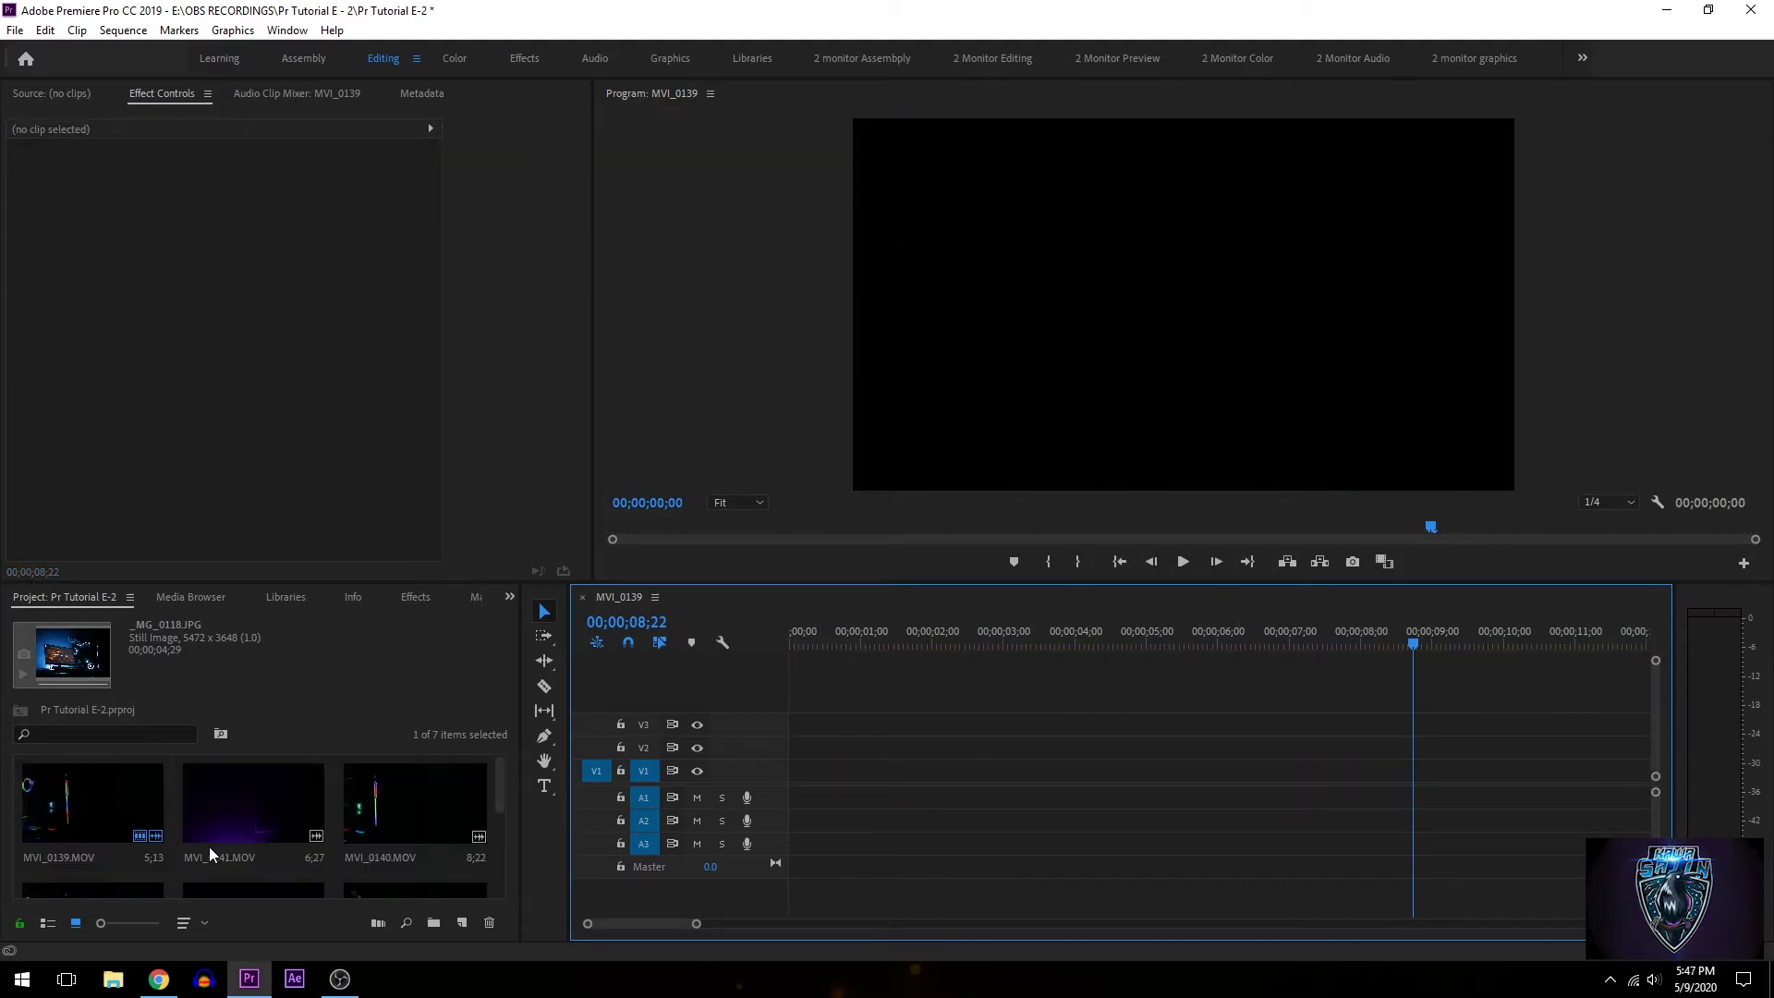
click(75, 824)
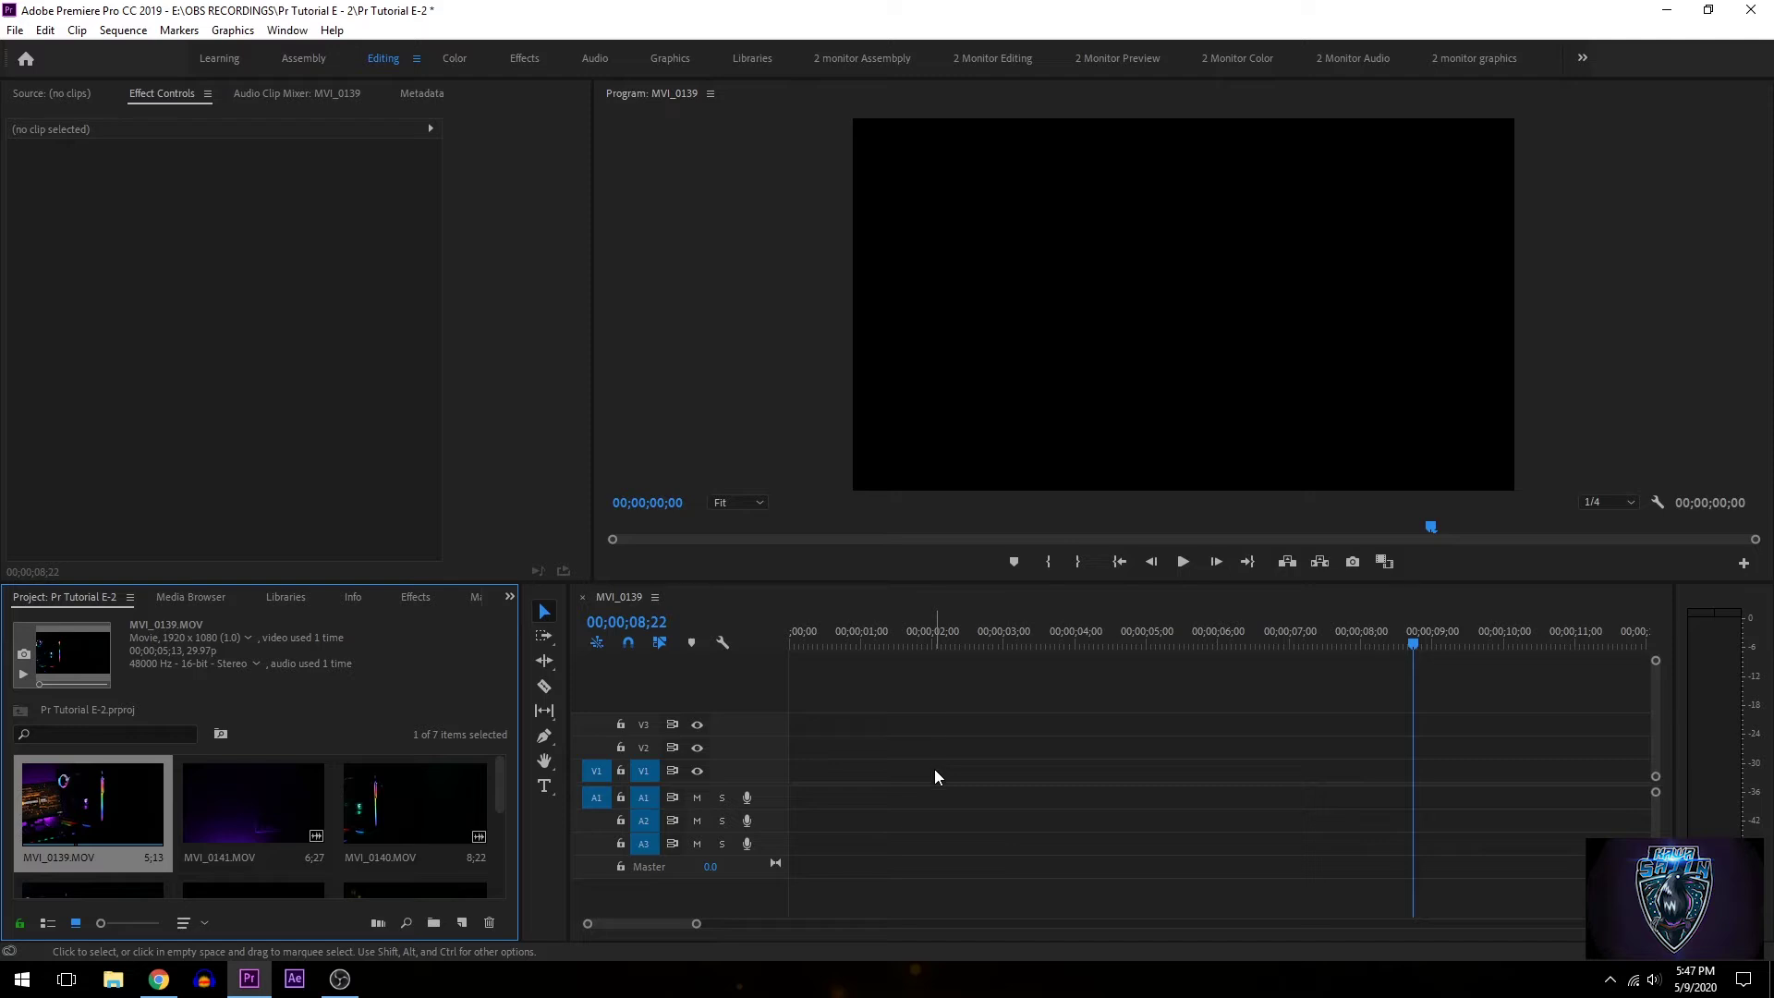
Try MVI_0157.mp4 at the start of V1 with the existing sequence settings kept, and delete it from the timeline
scroll(97, 785, down, 2)
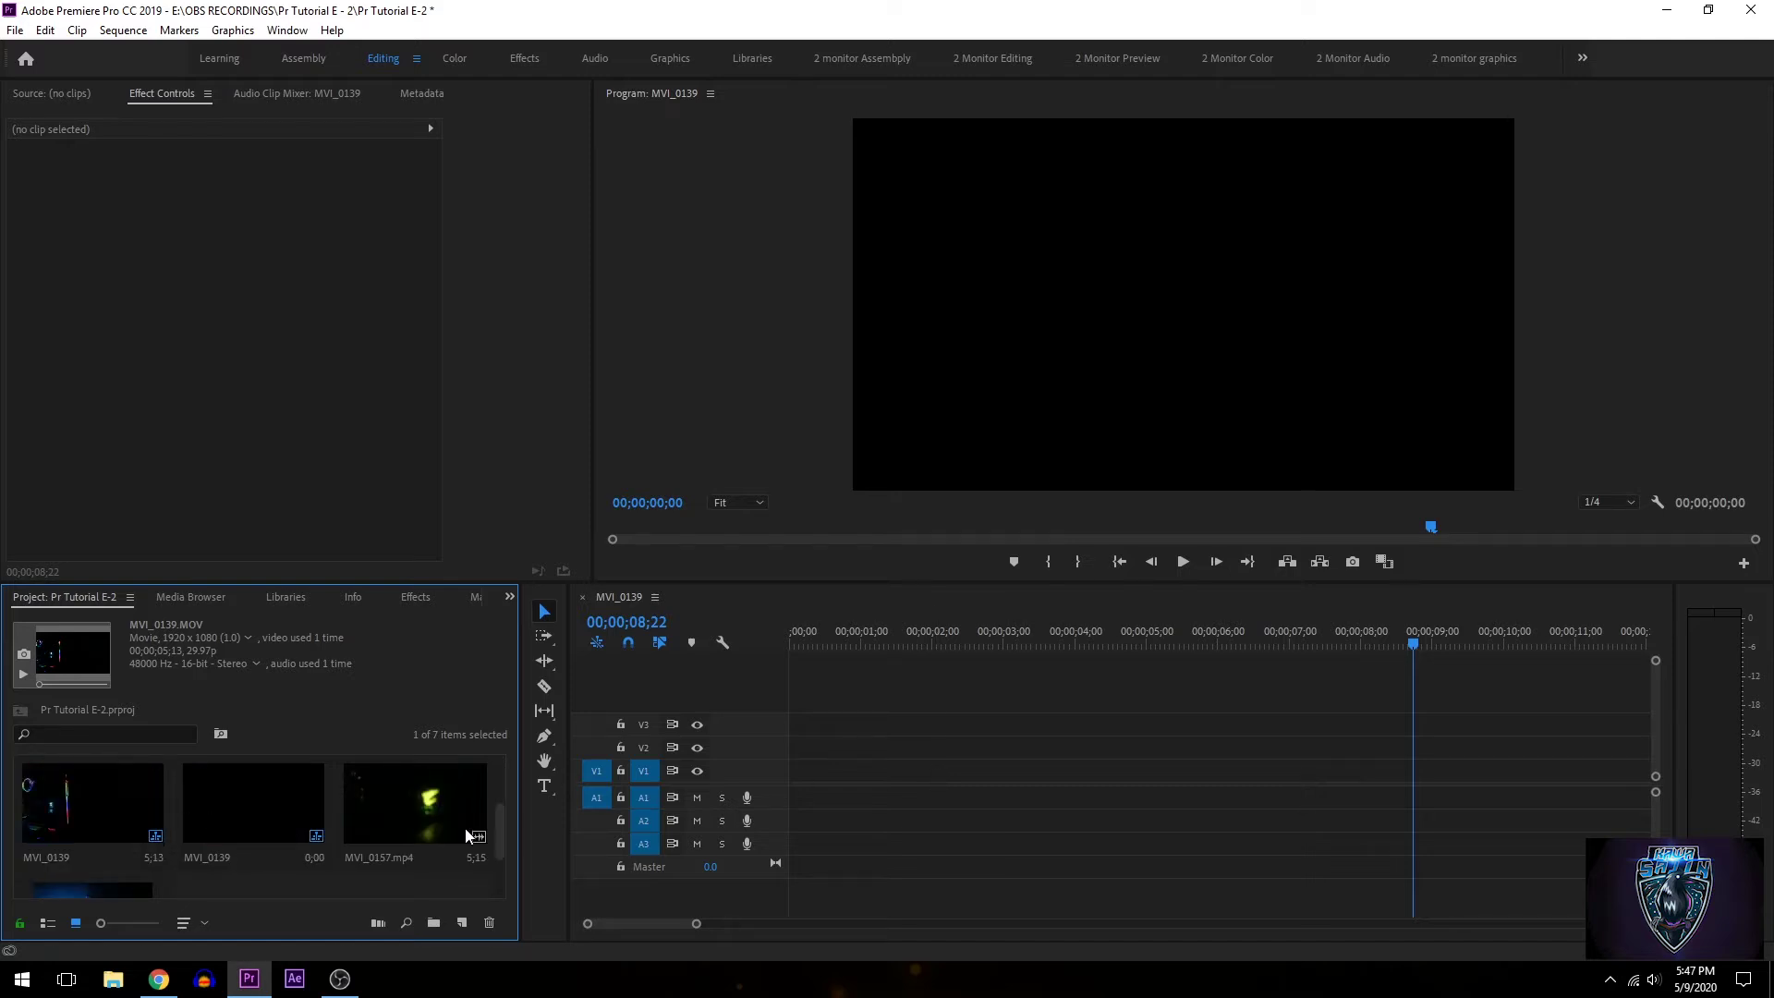
drag(466, 831, 780, 802)
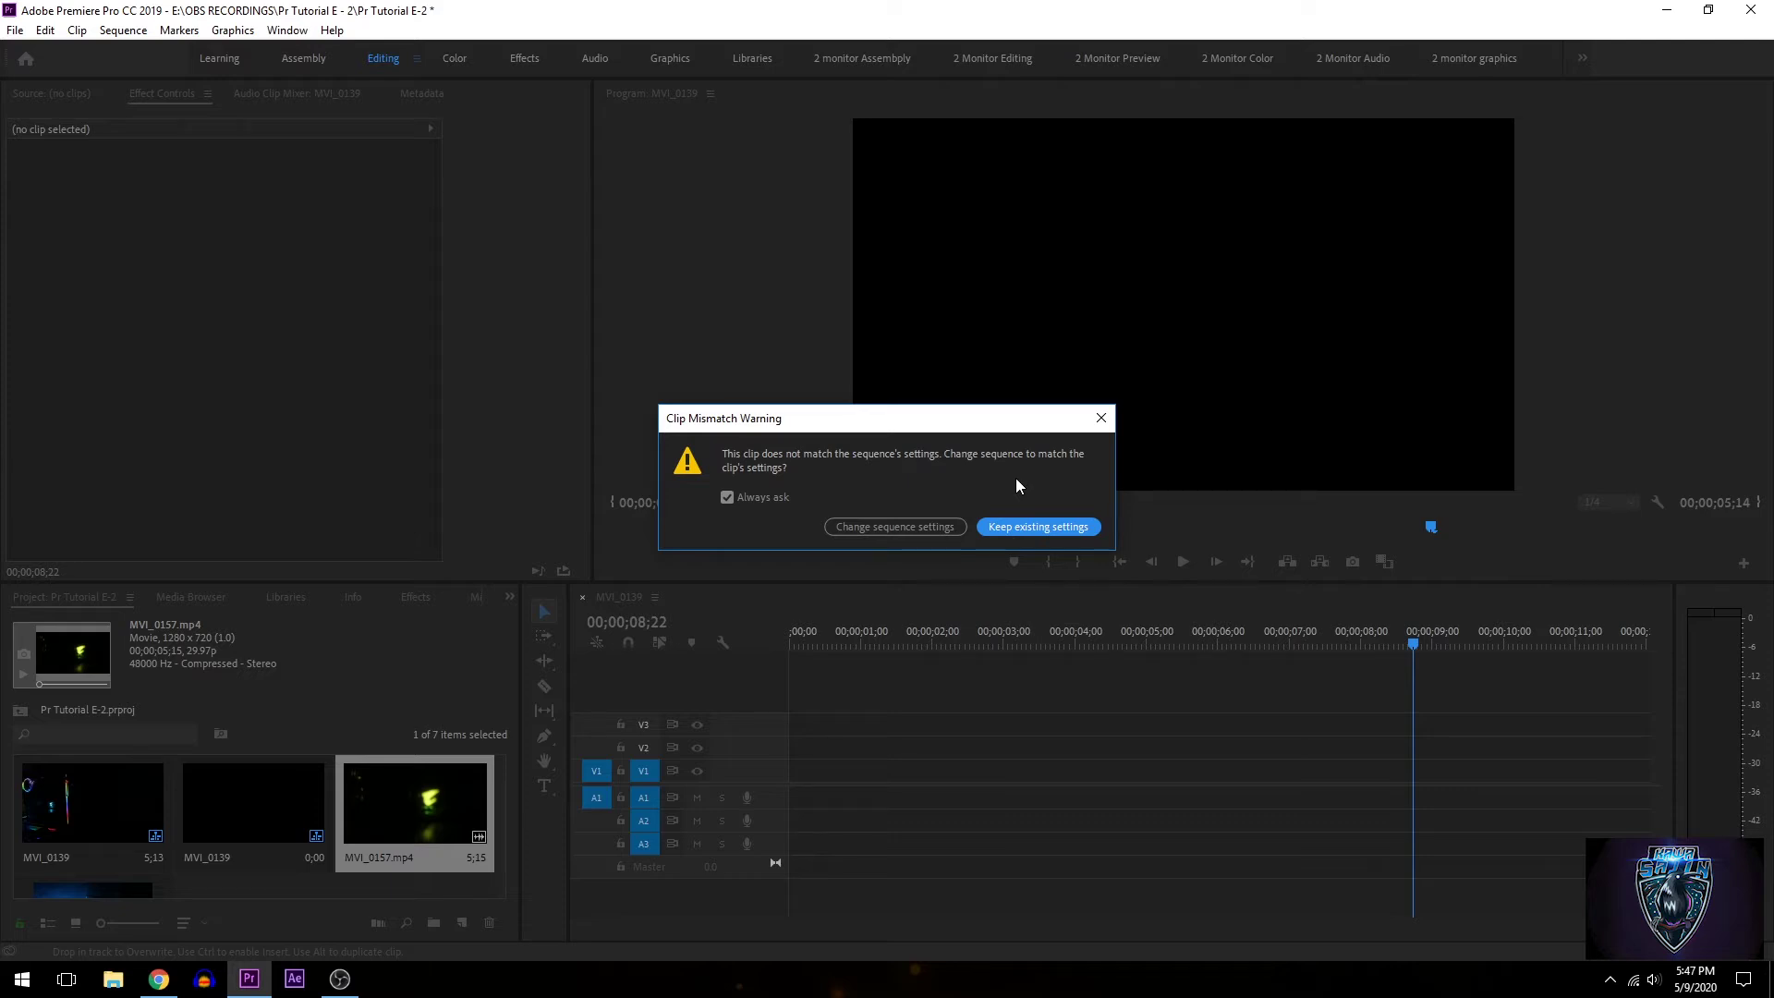
click(1061, 528)
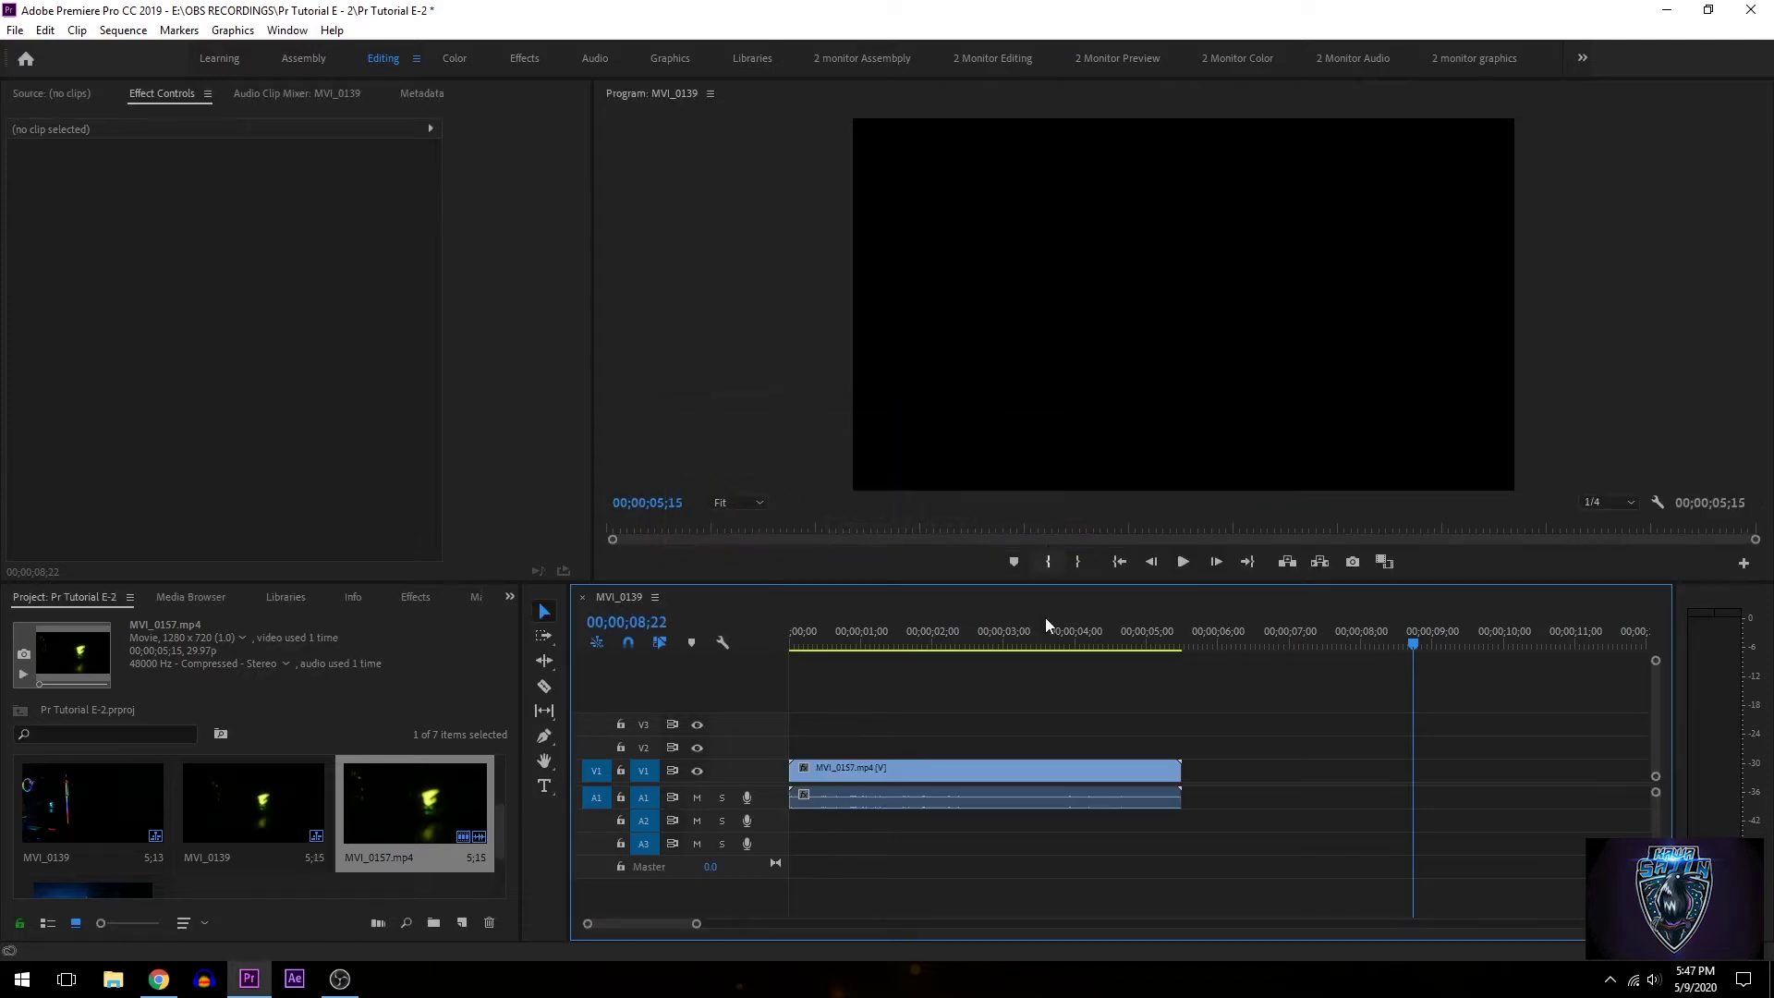
drag(1410, 647, 796, 664)
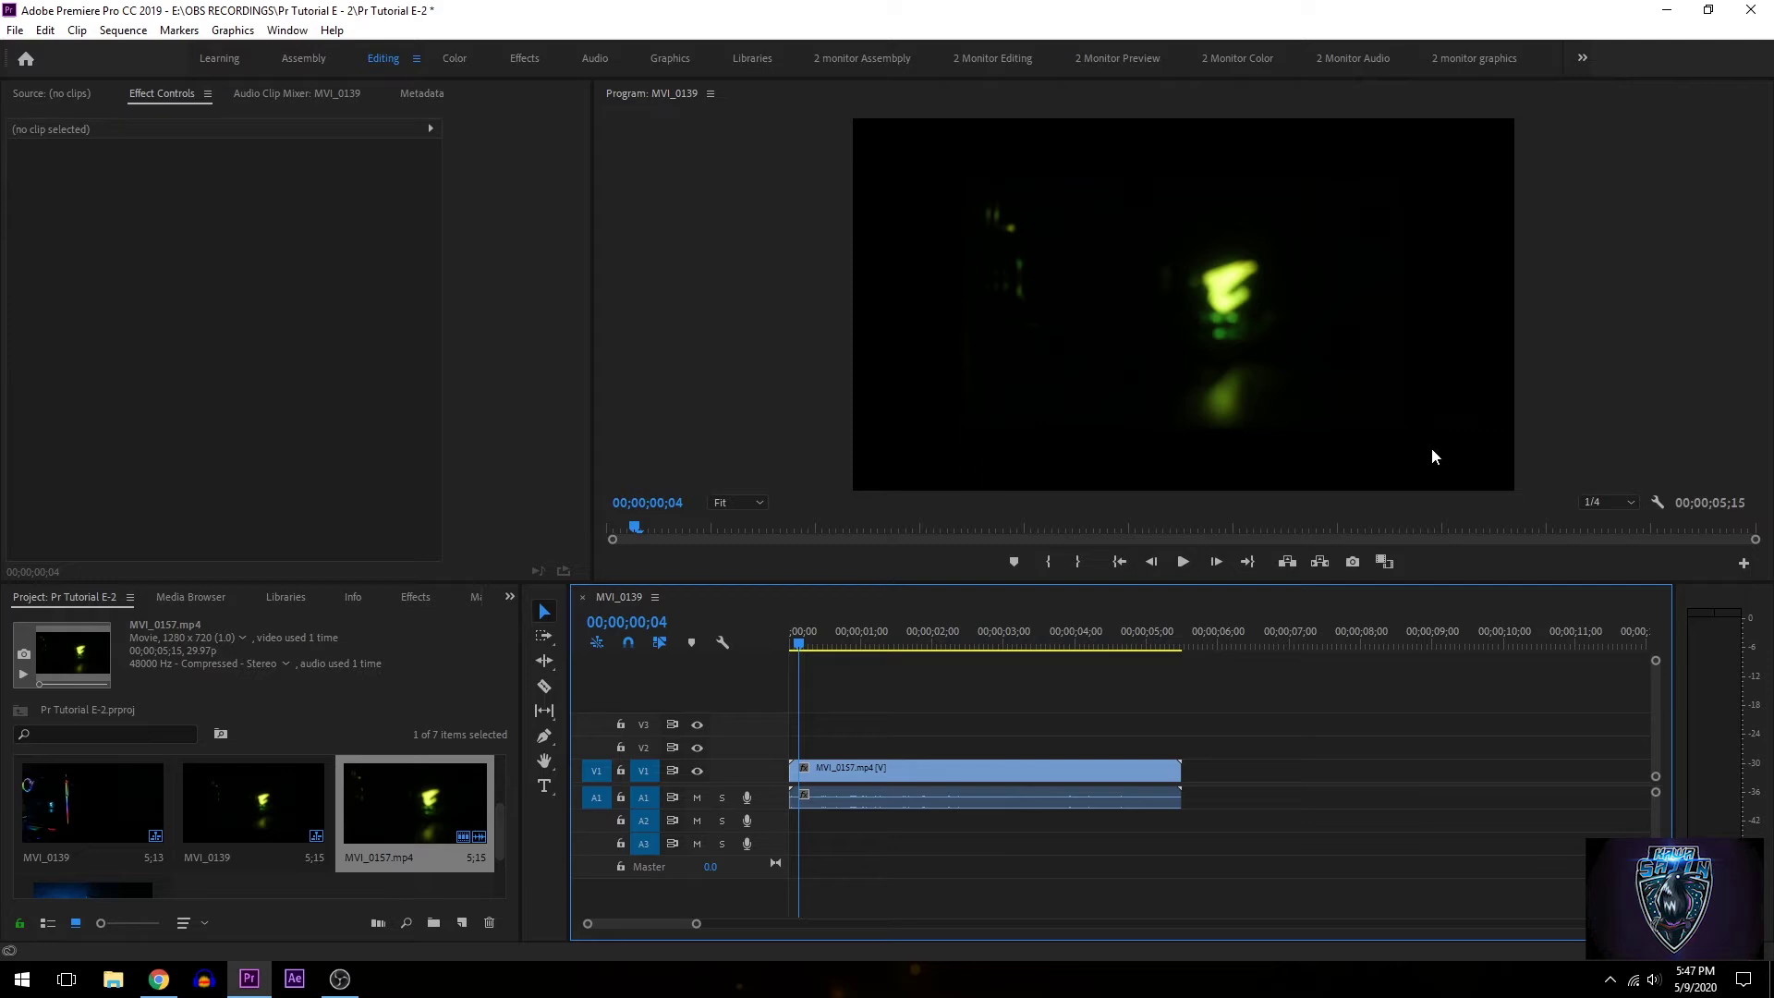
click(907, 782)
key(Delete)
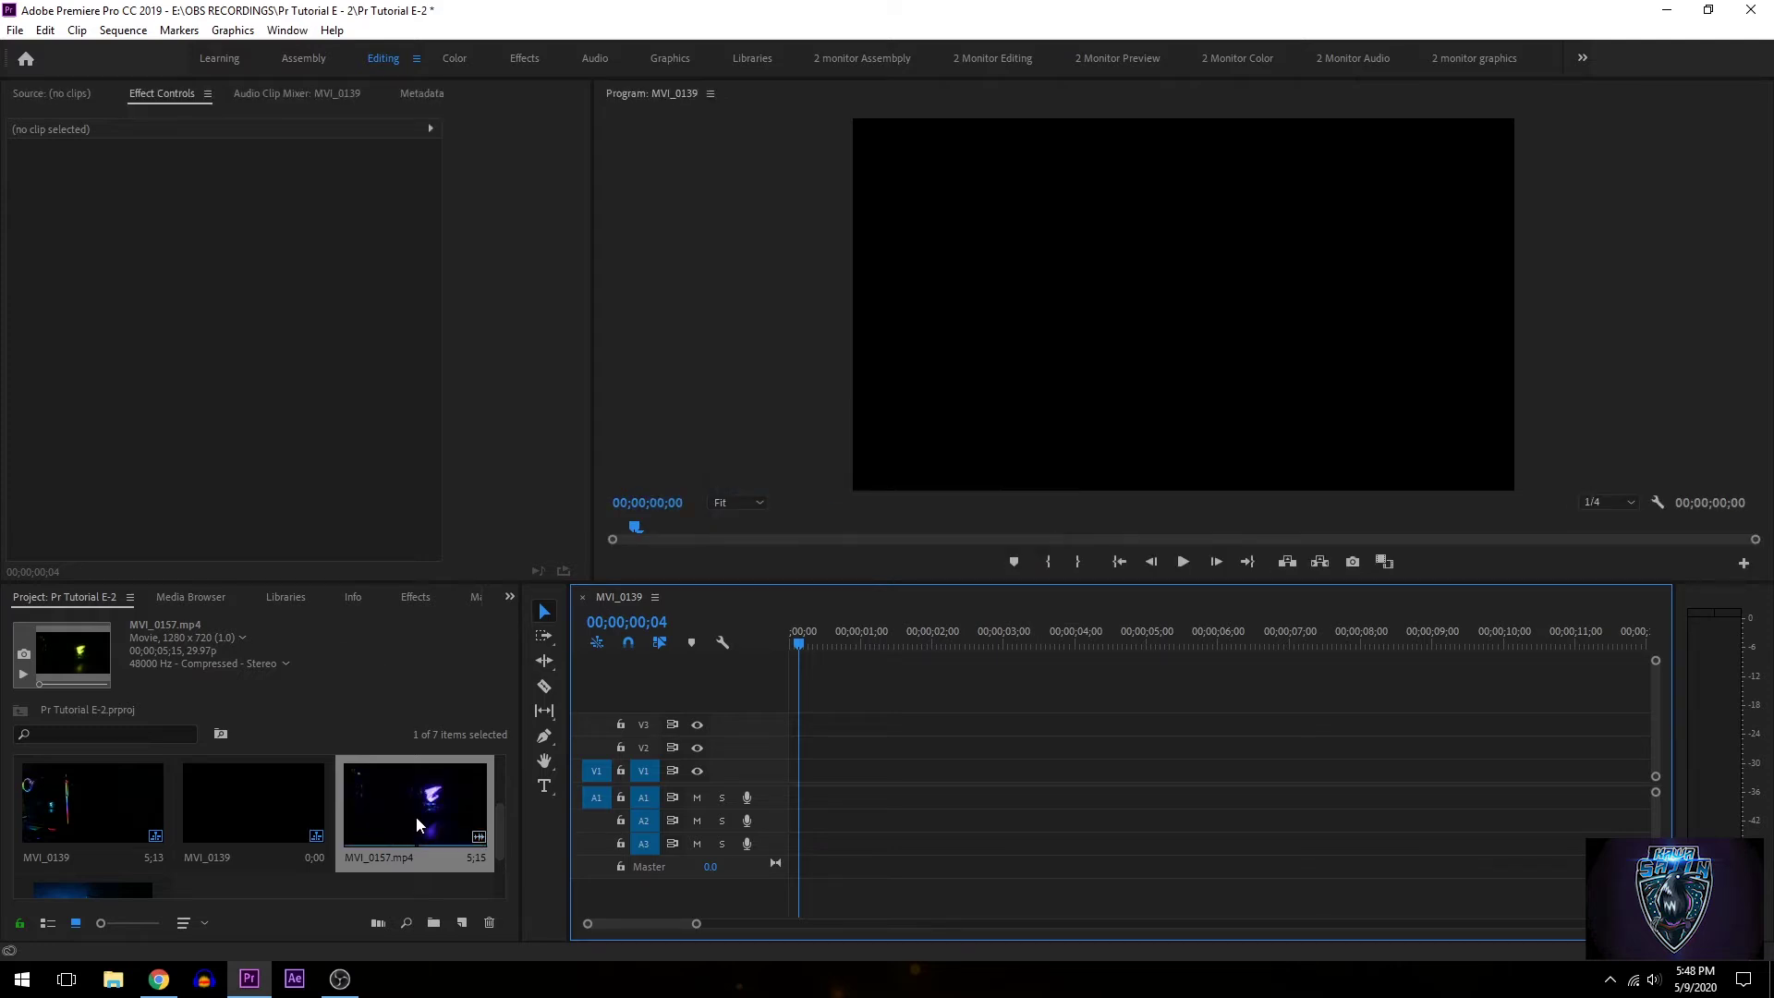
Apply Scale to Frame Size to the MVI_0157.mp4 and _MG_0118.JPG source items together in the project
scroll(265, 824, down, 1)
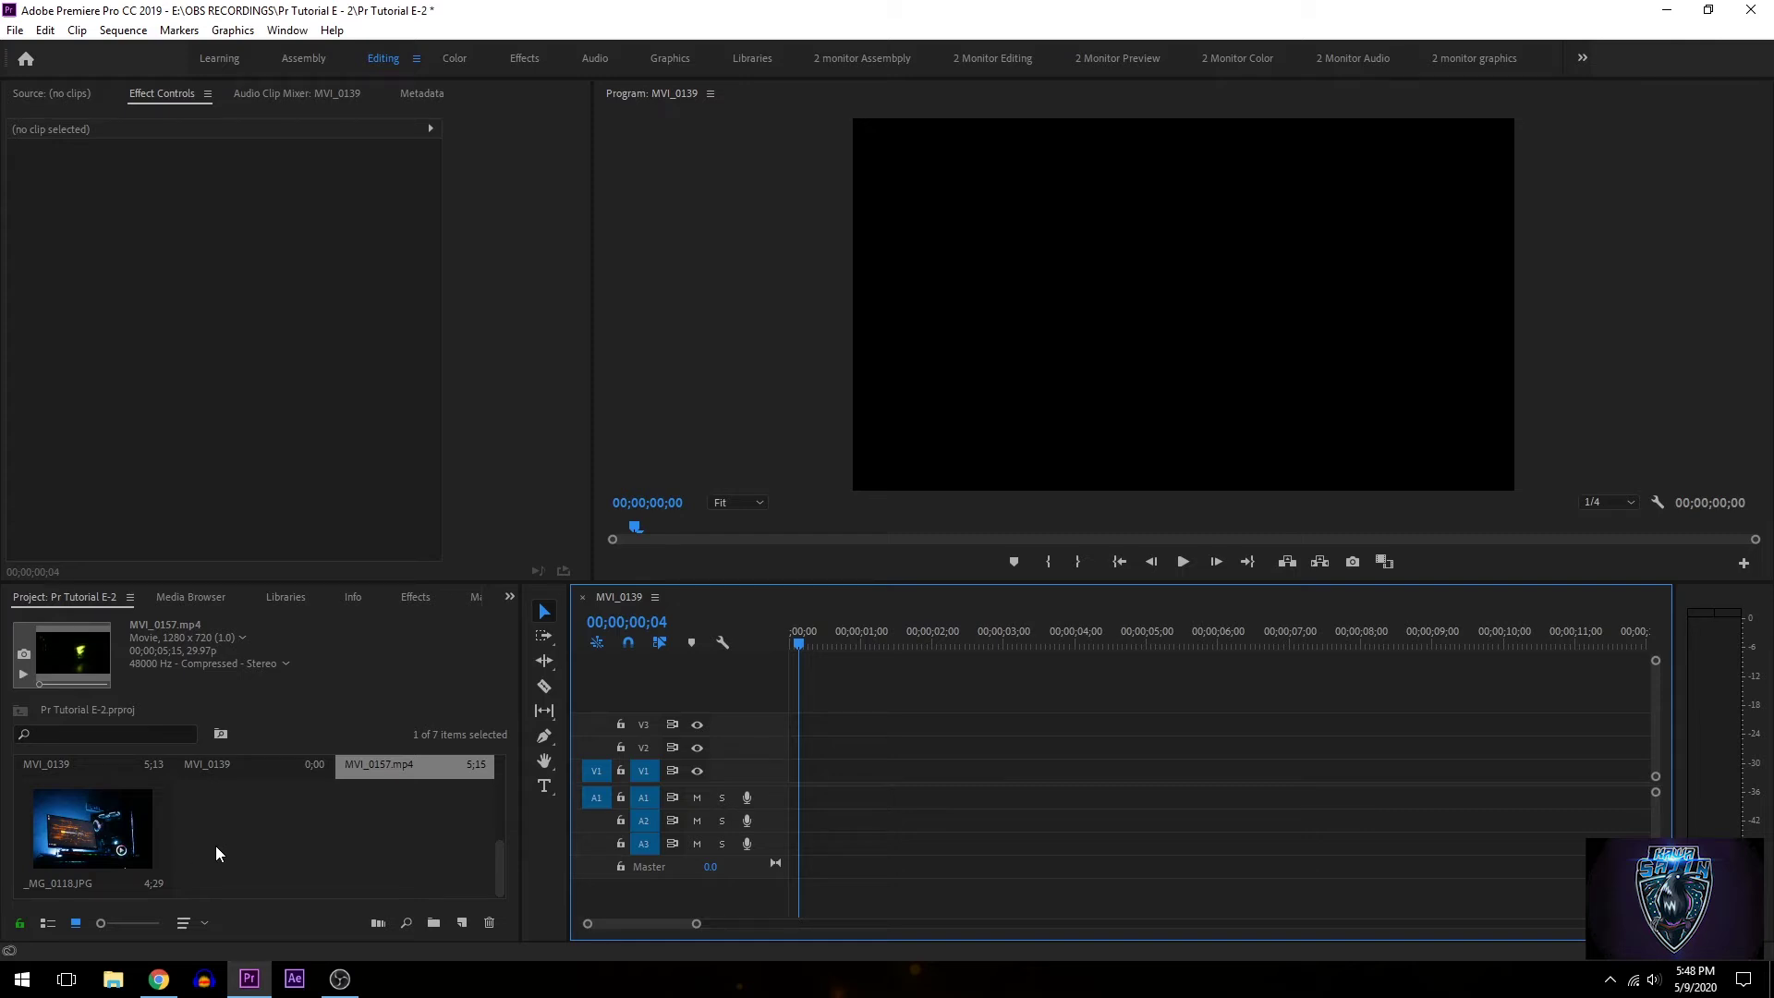
ctrl+click(113, 846)
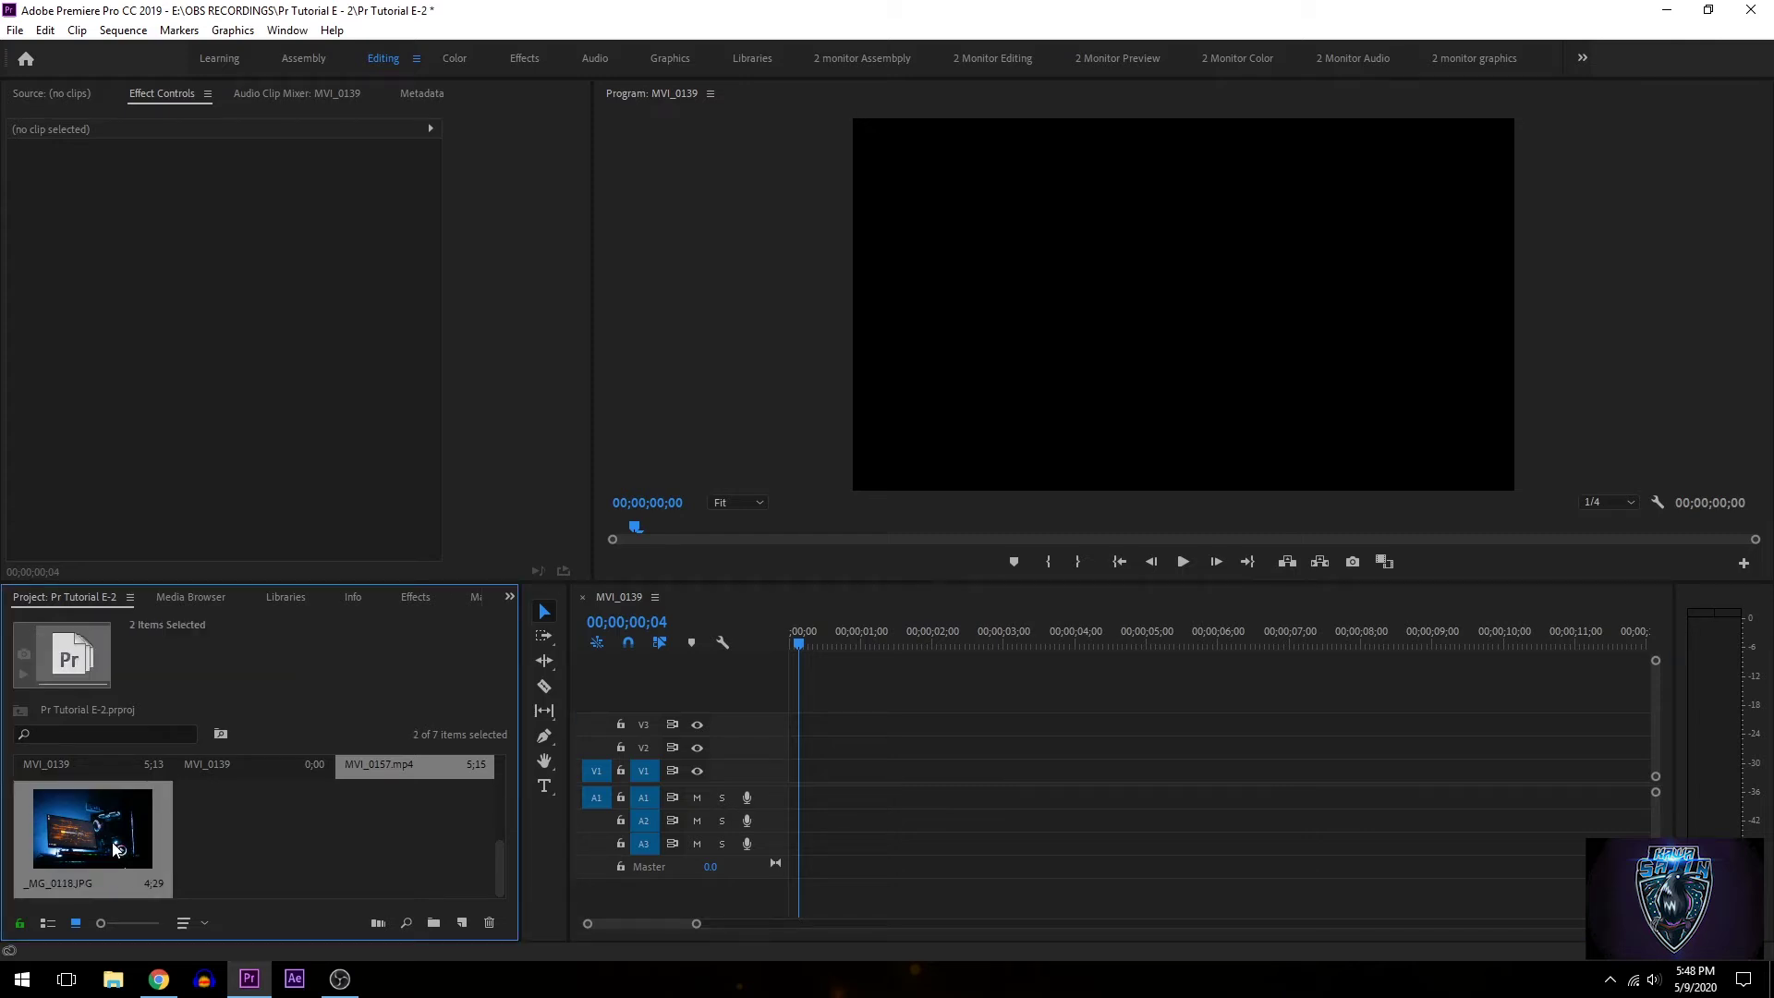
click(78, 31)
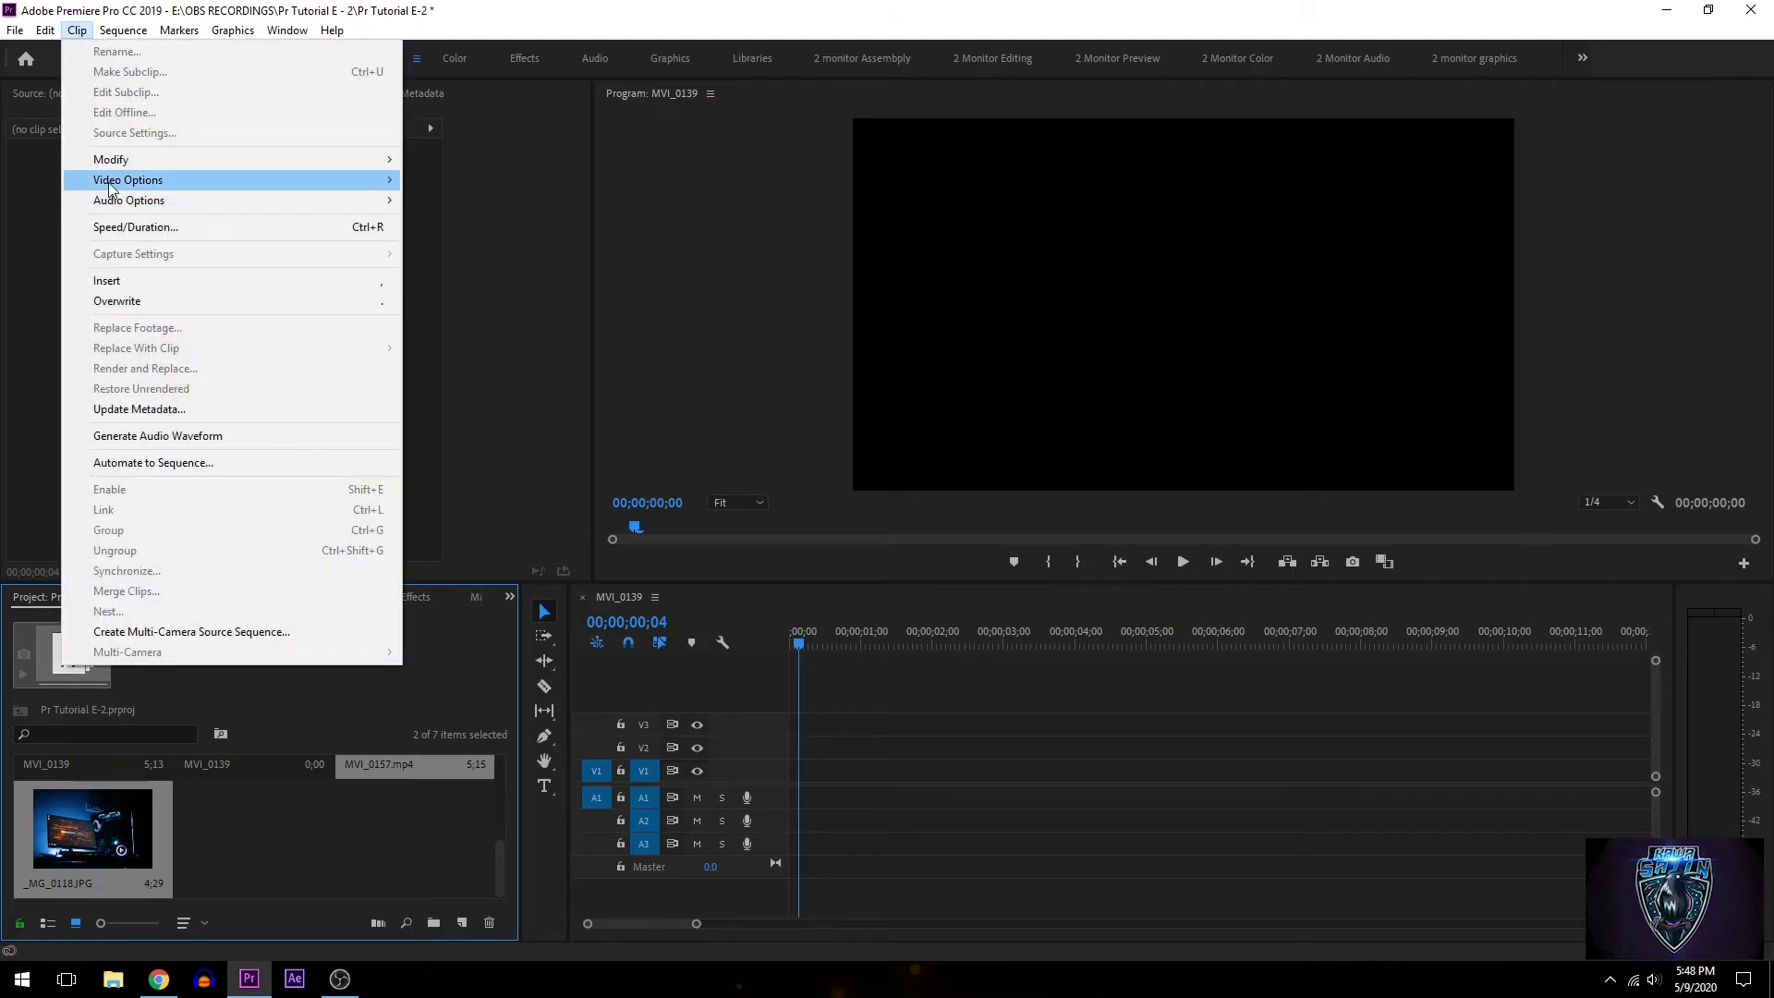
mouse_move(111, 179)
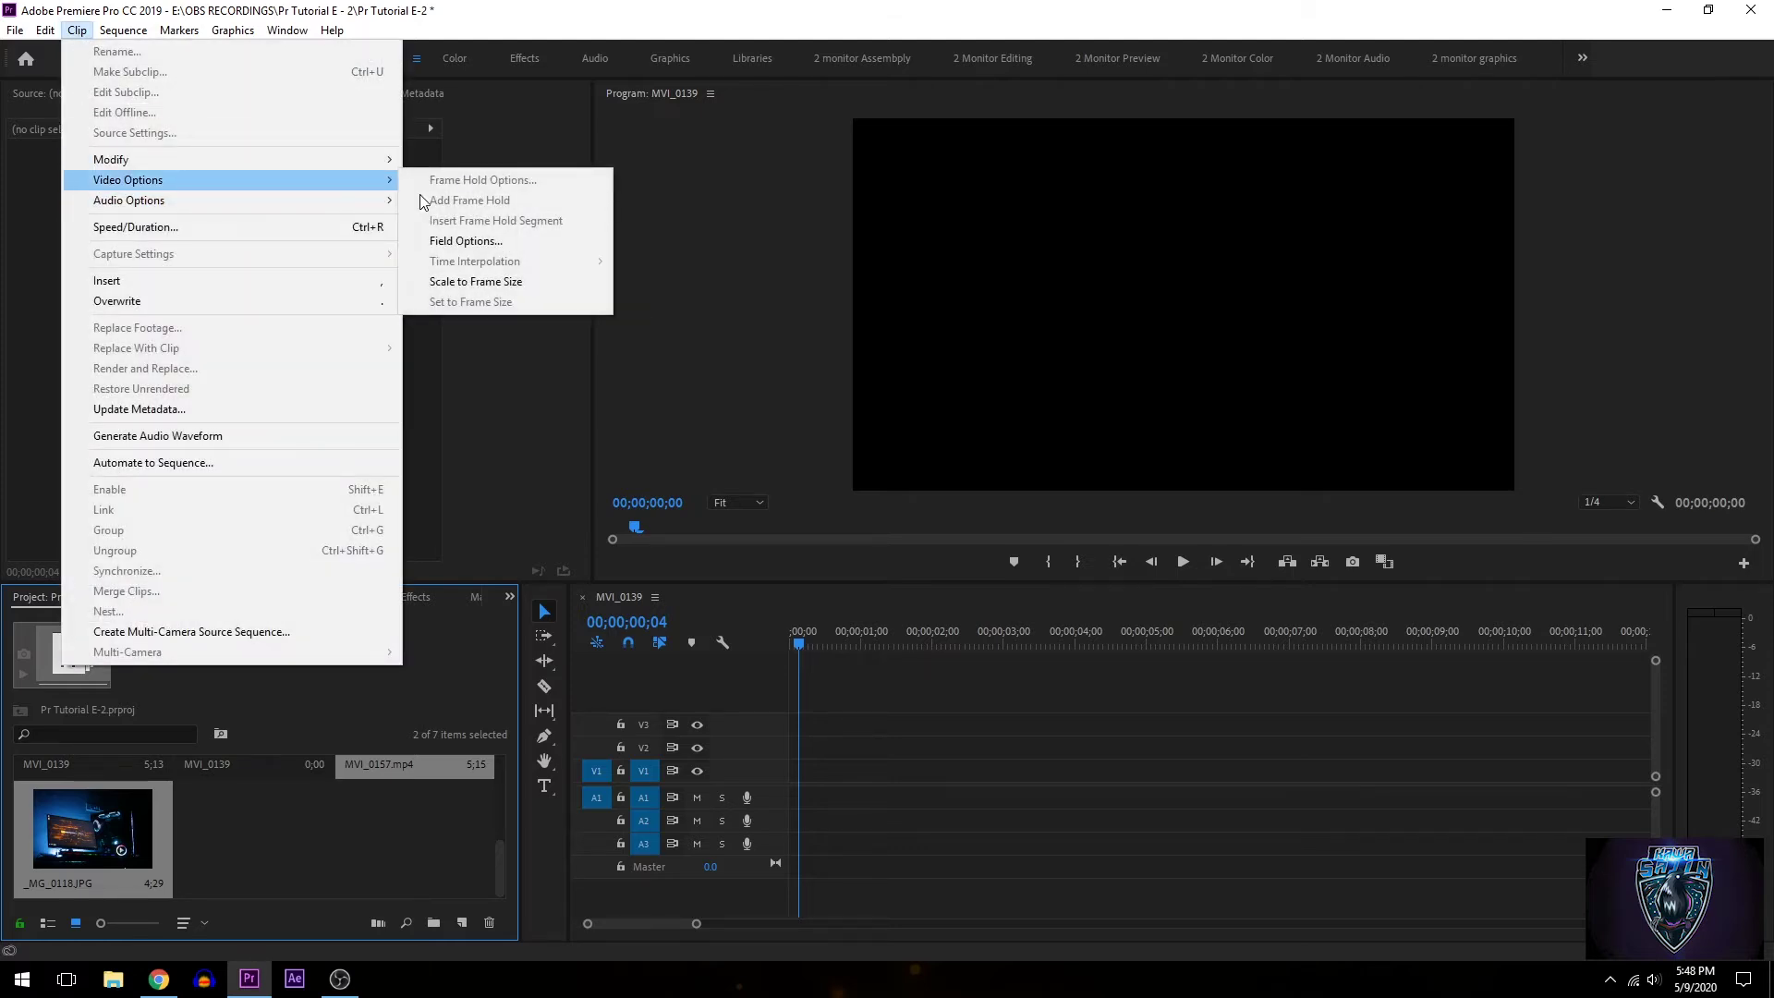
click(503, 281)
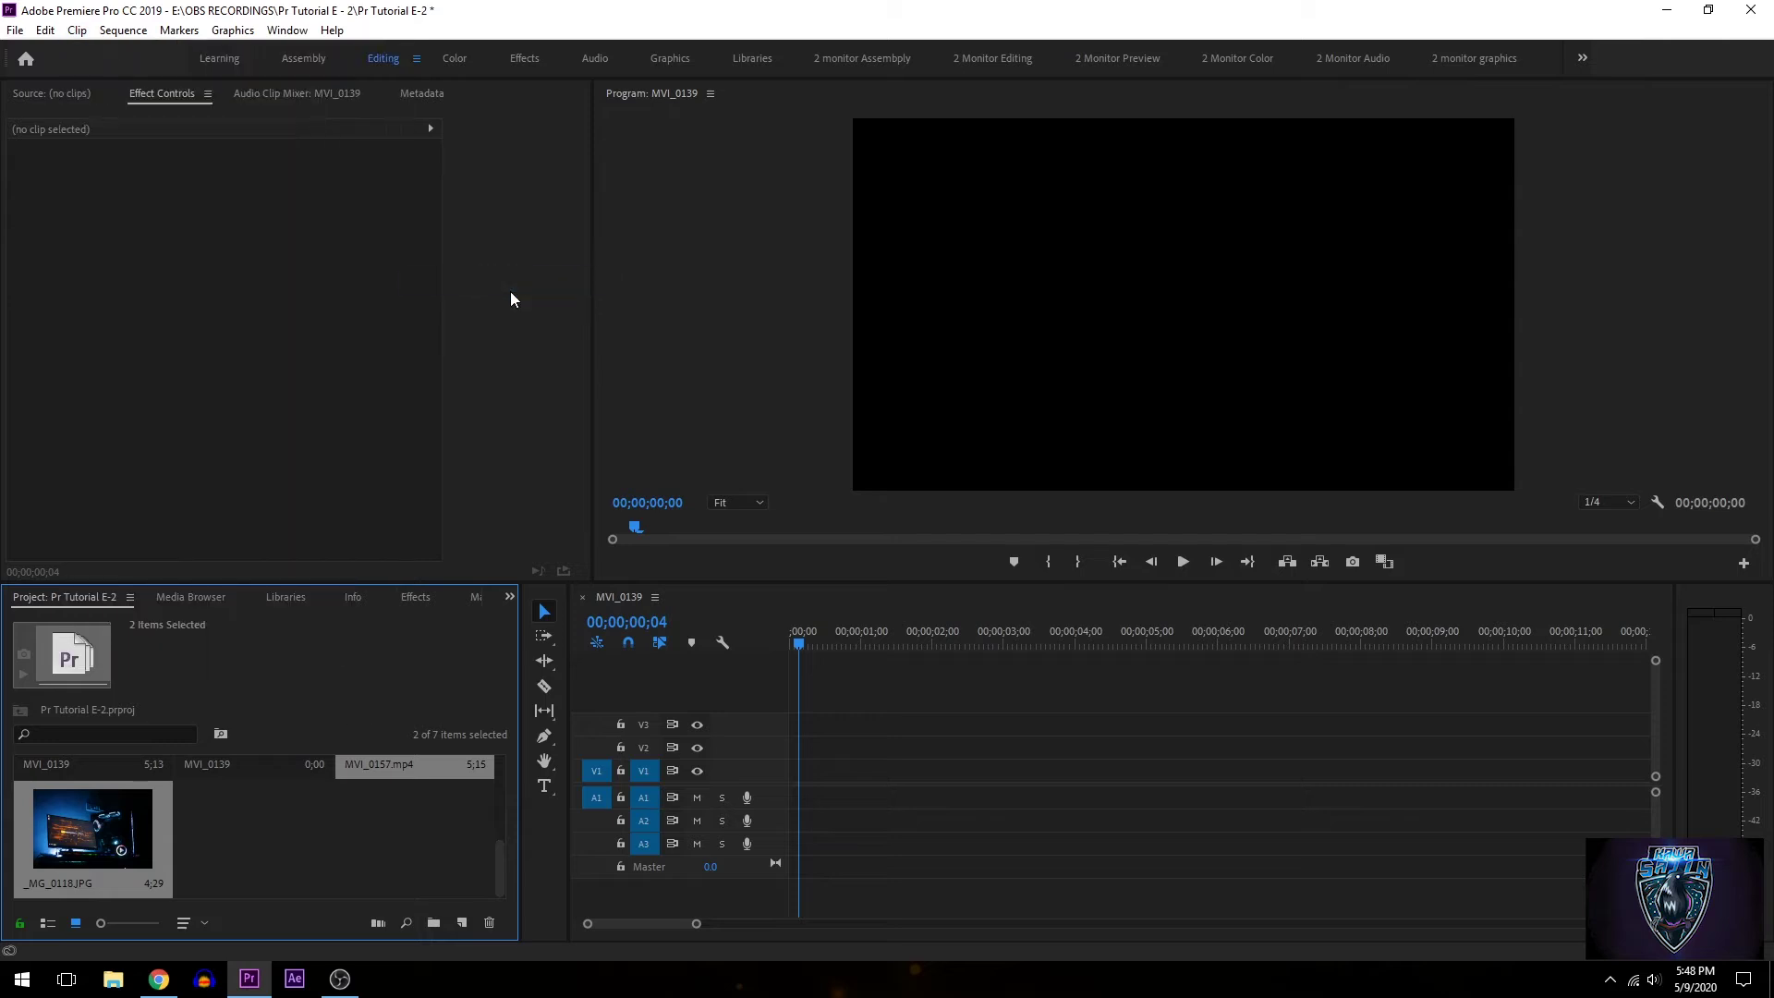
click(78, 30)
mouse_move(146, 185)
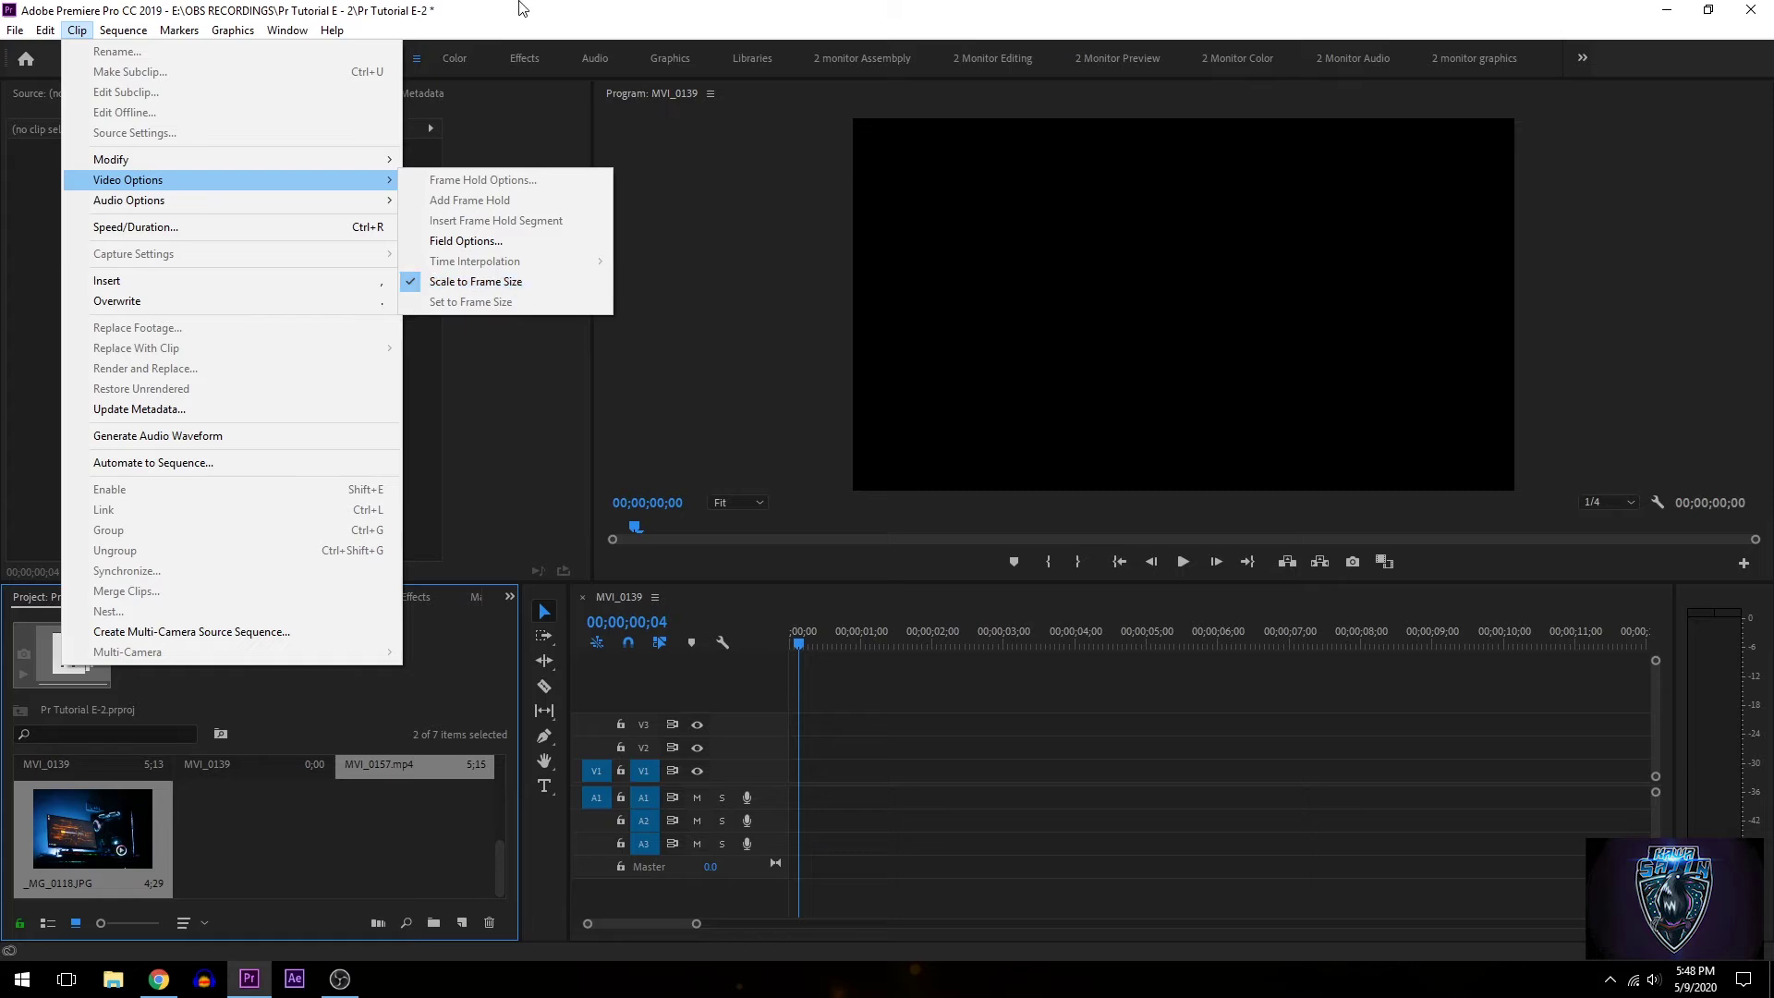
click(510, 281)
click(294, 834)
Place the scaled MVI_0157.mp4 at the start of V1, keeping the existing sequence settings and the Always ask option
scroll(390, 839, up, 2)
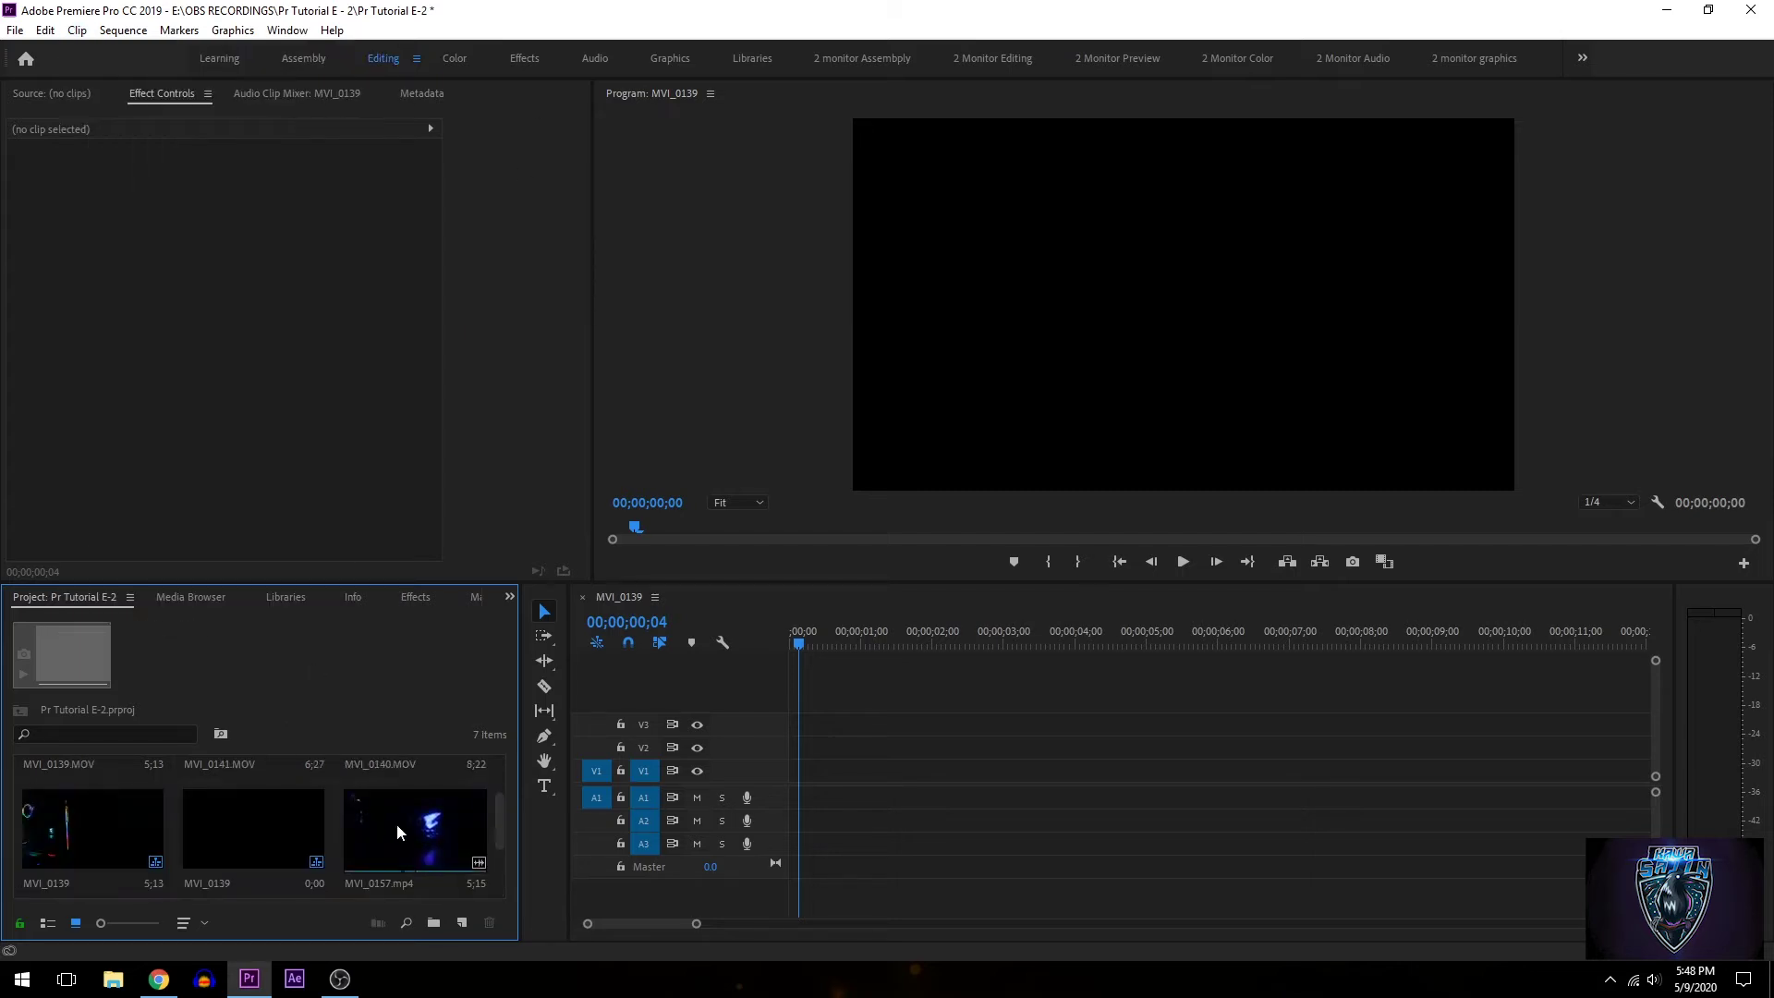
drag(380, 828, 759, 787)
drag(375, 839, 792, 806)
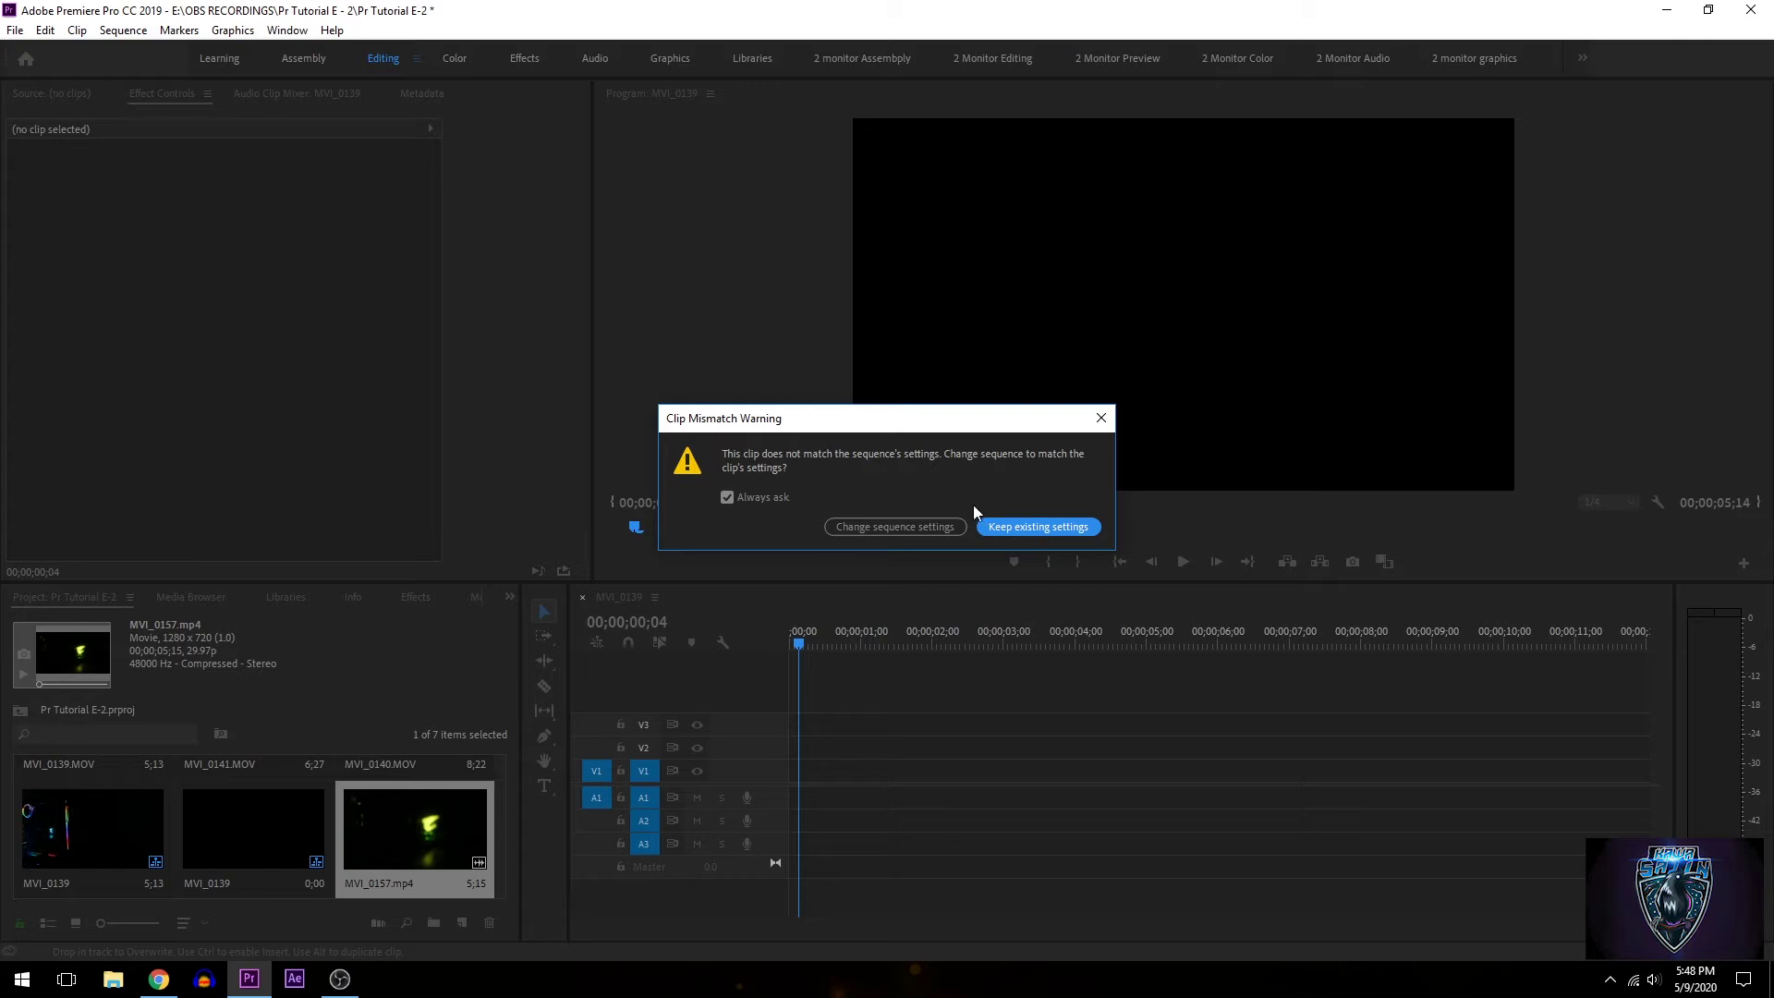
click(728, 497)
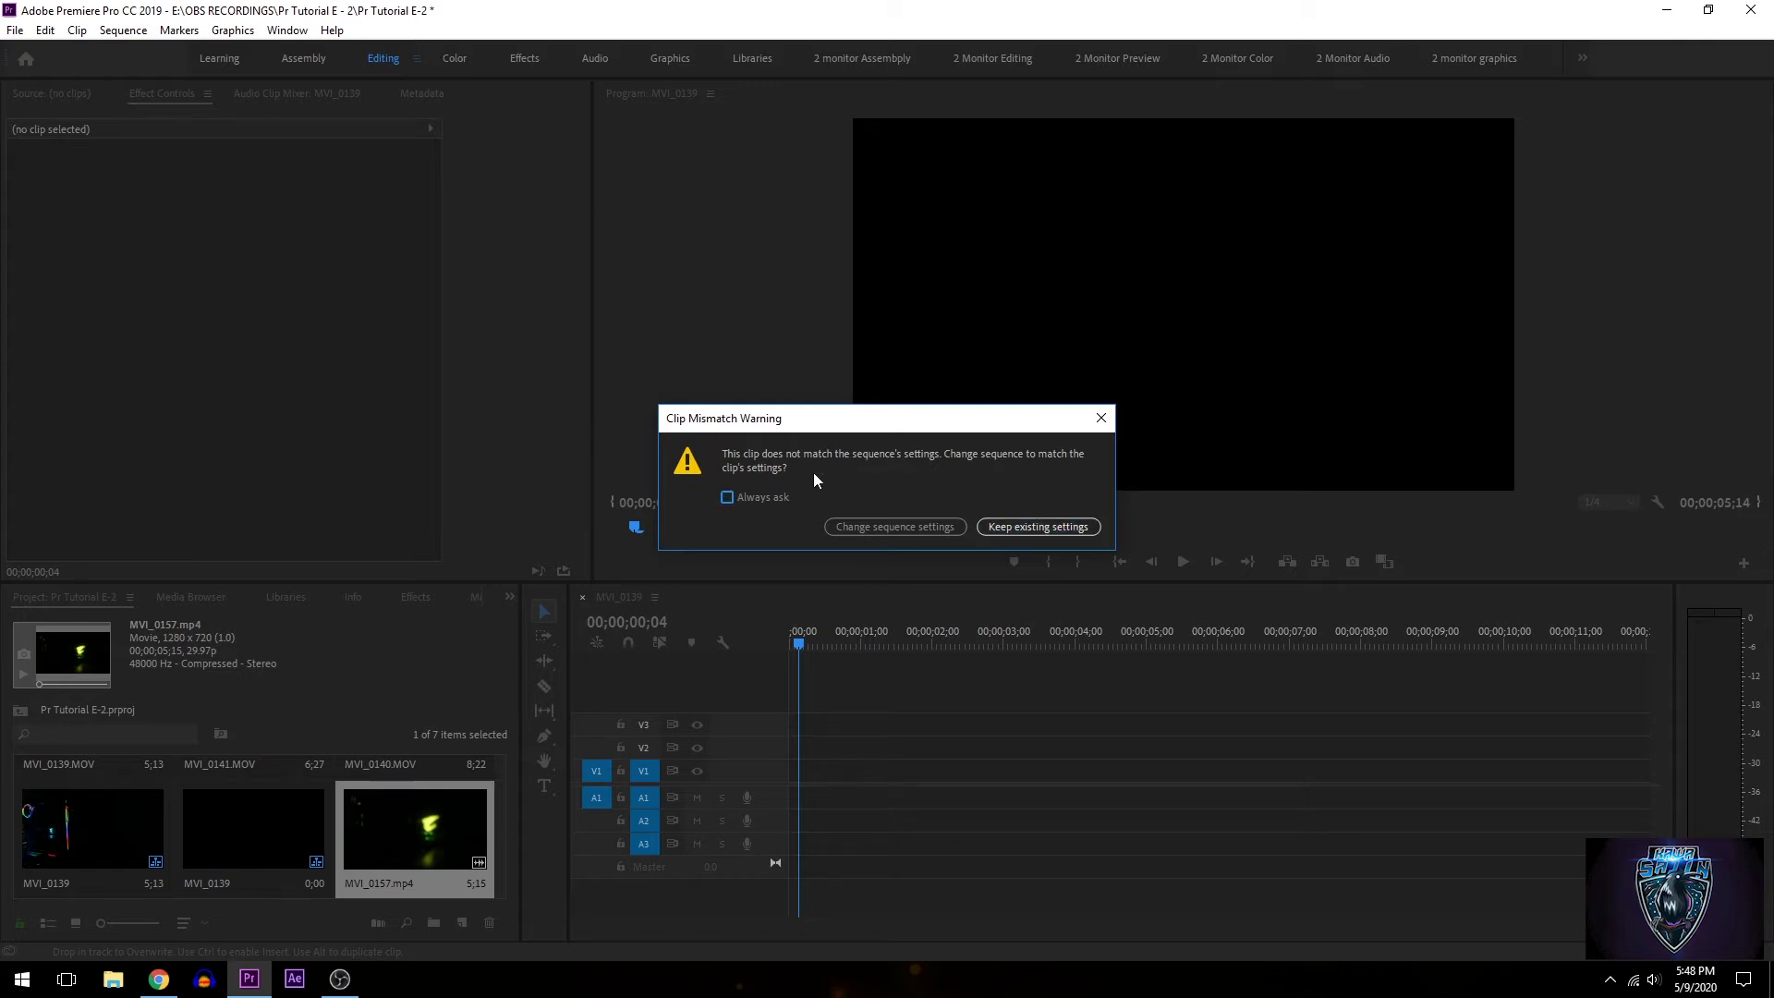
click(737, 502)
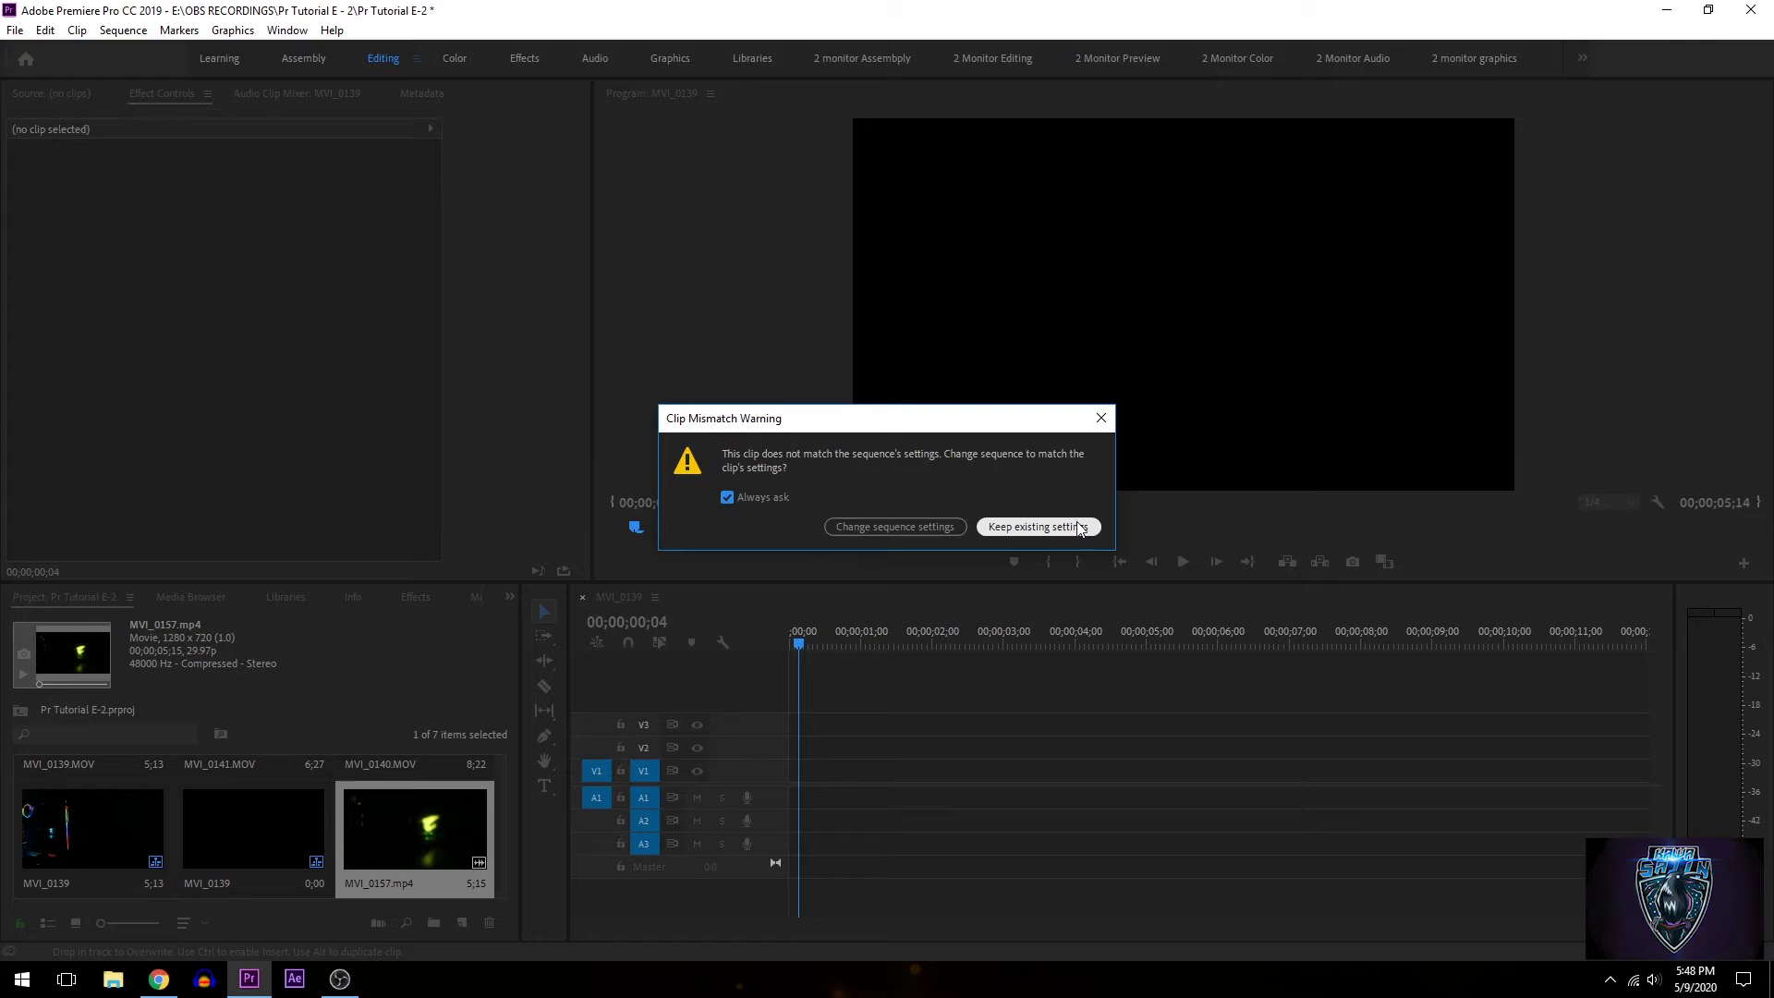
click(1059, 531)
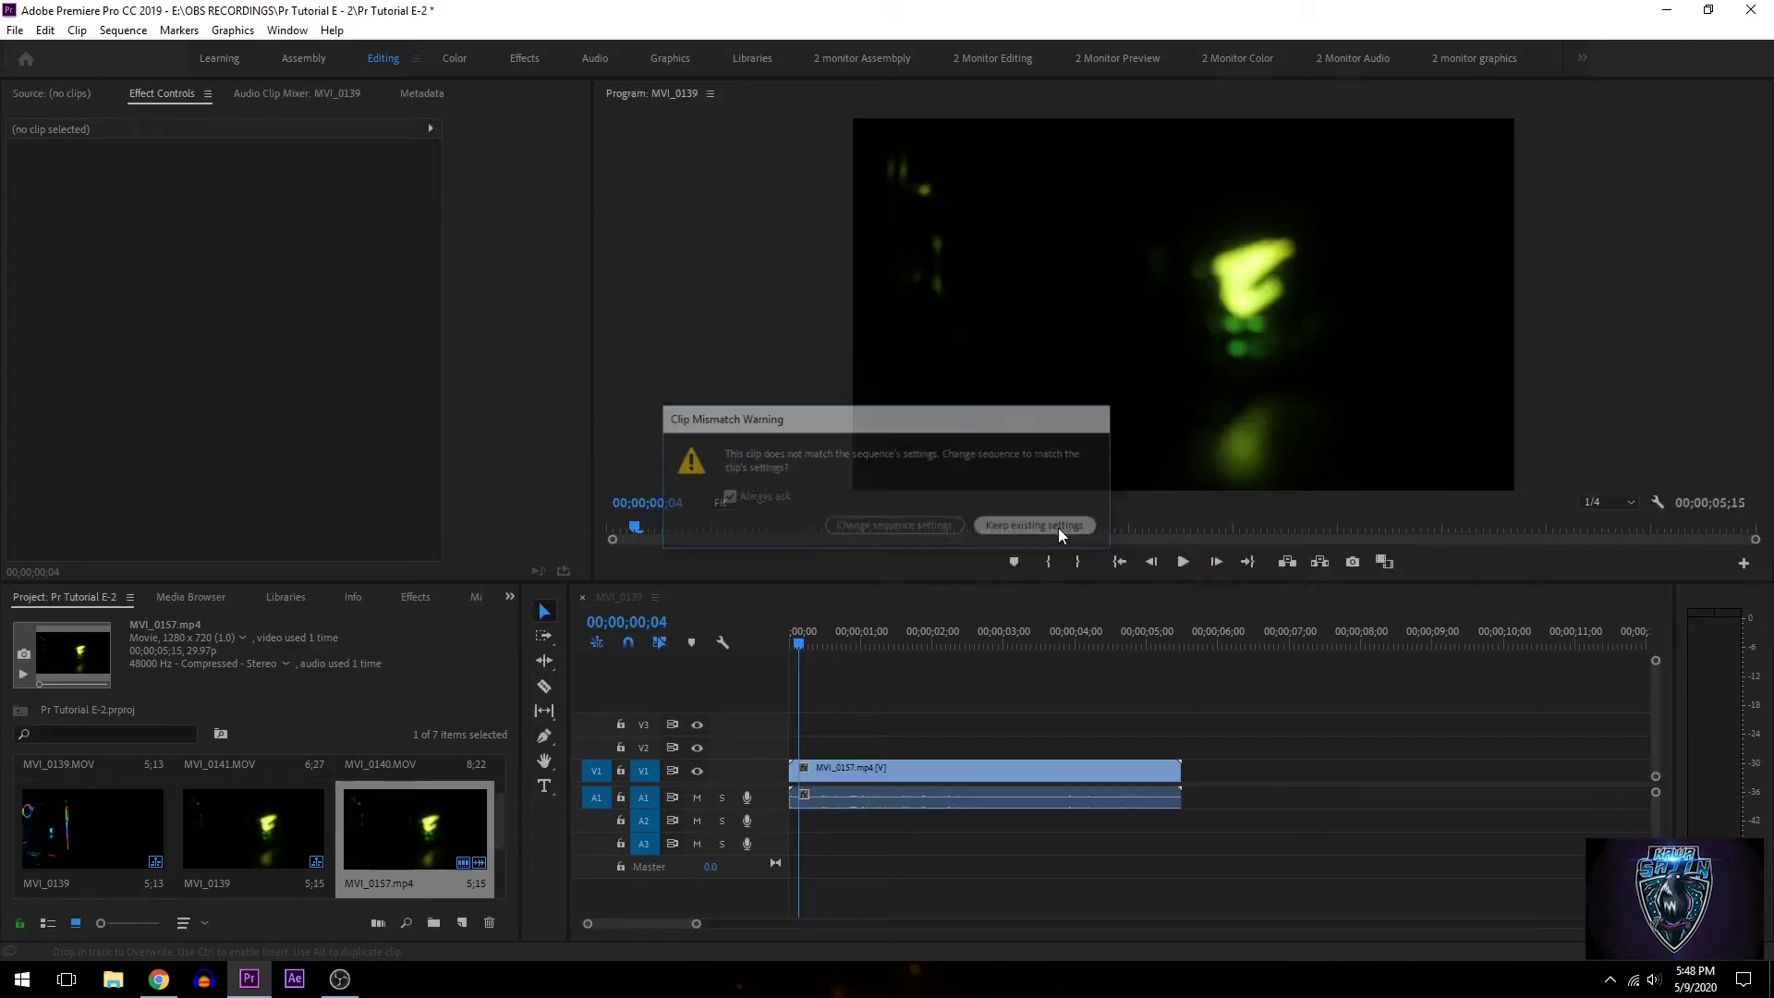
Place _MG_0118.JPG directly after MVI_0157.mp4 on V1 and park the playhead over it at 00;00;07;20
drag(801, 645, 704, 662)
scroll(130, 829, down, 2)
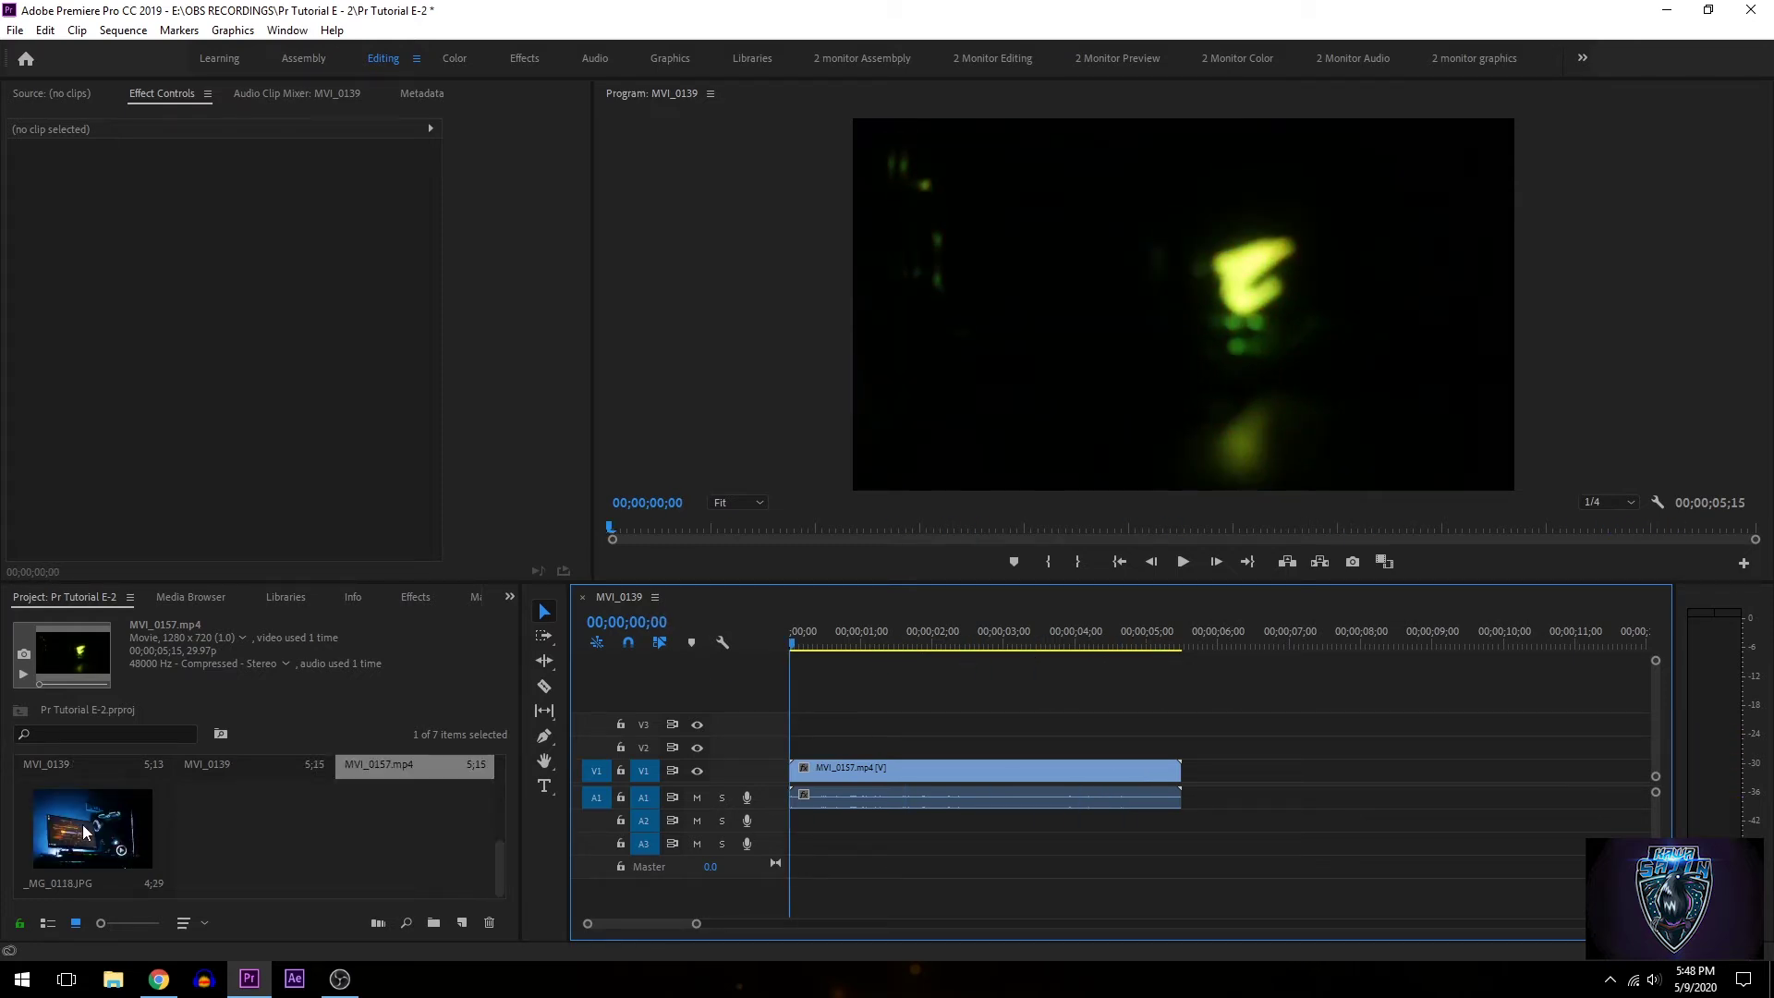
drag(81, 825, 1192, 789)
drag(831, 646, 1338, 781)
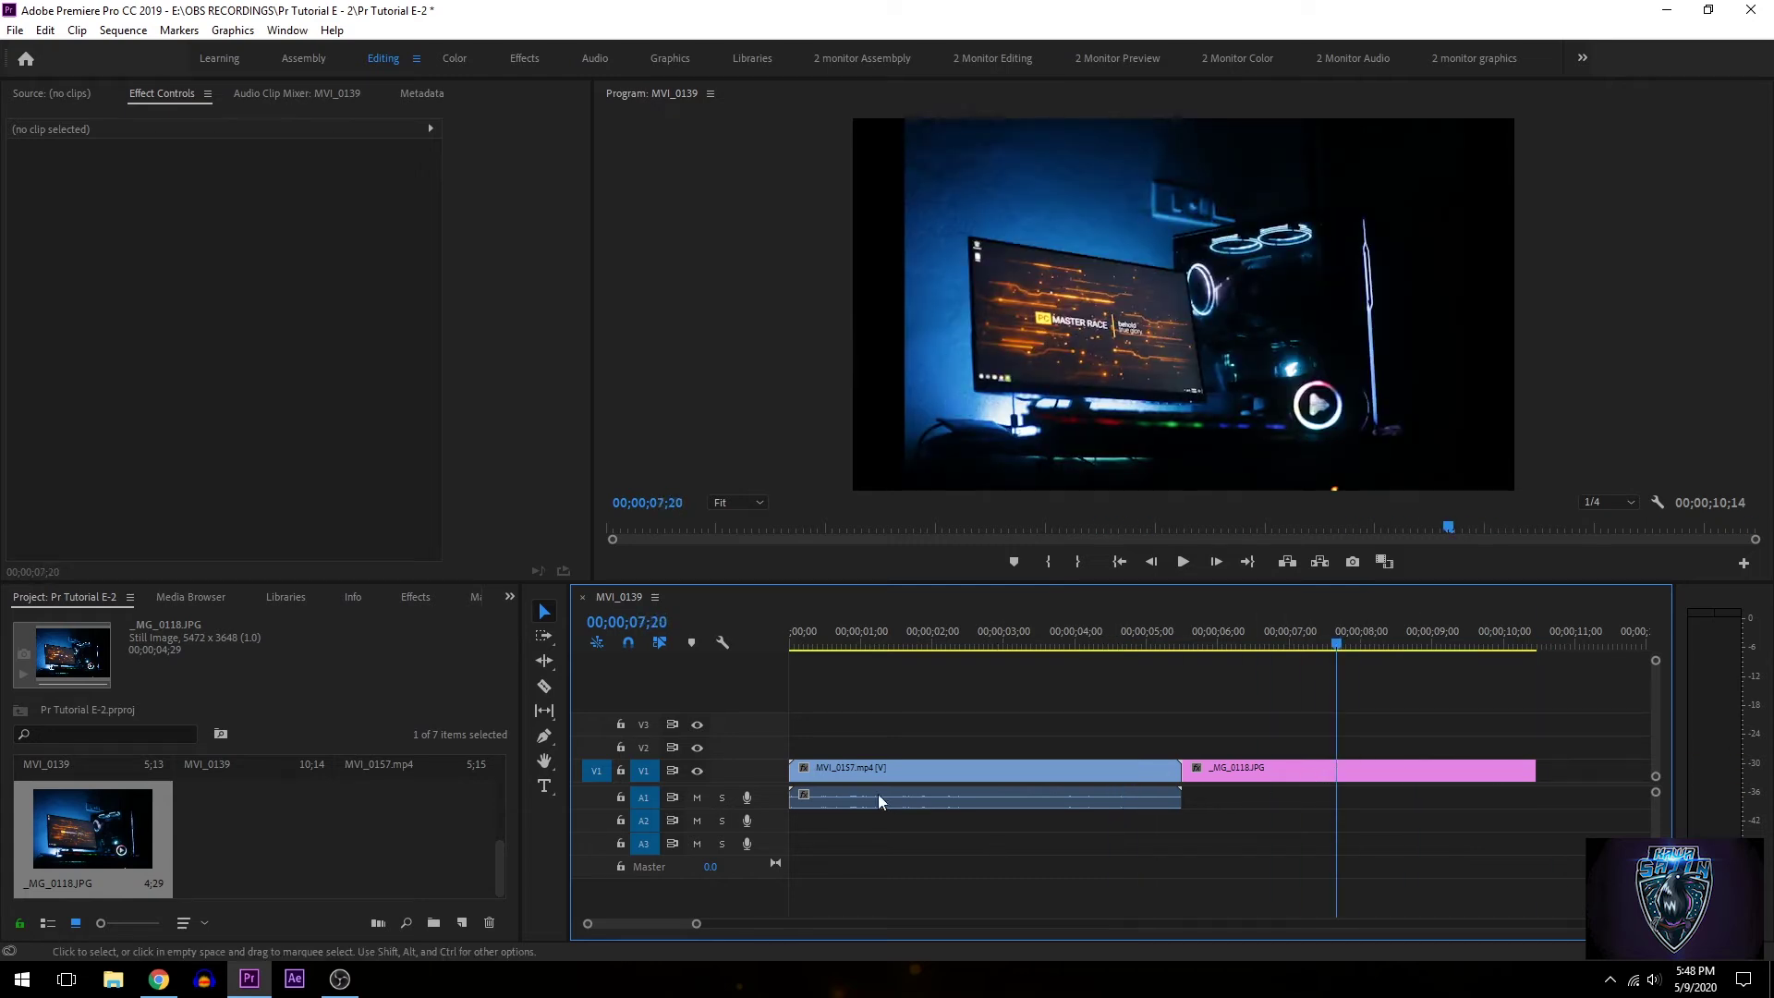
Delete both clips from the timeline and remove all media and sequences from the project
drag(829, 707, 1297, 841)
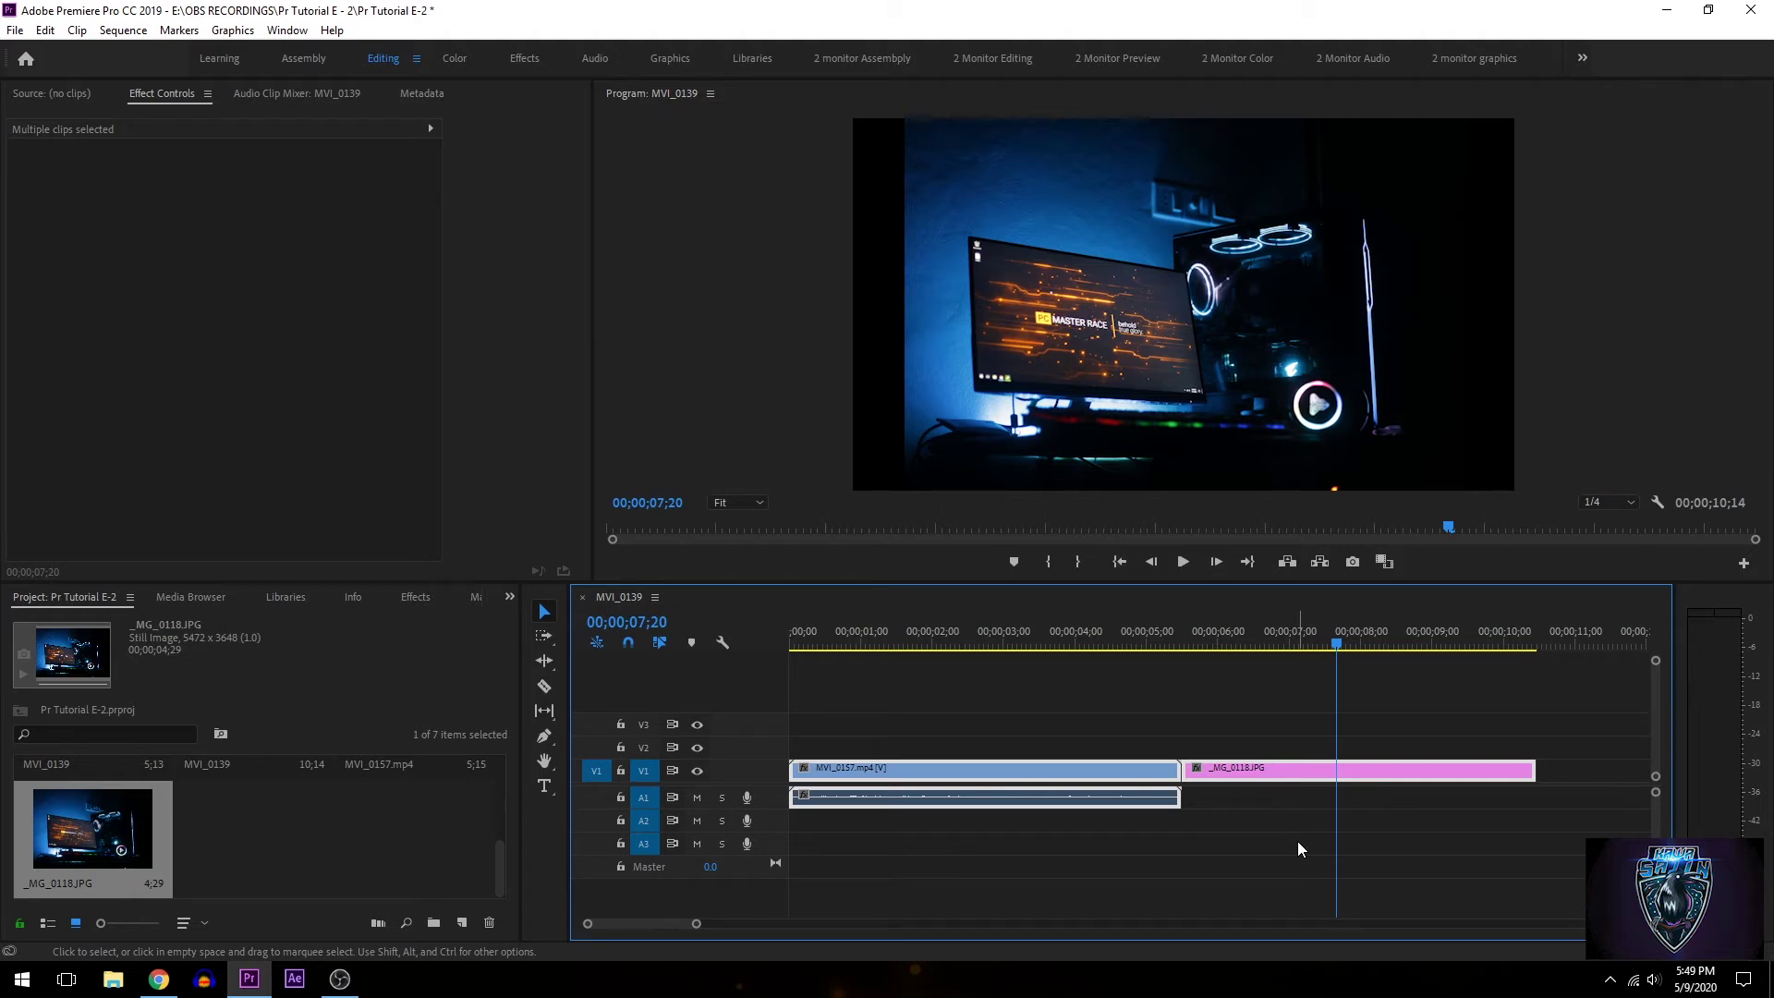
key(Delete)
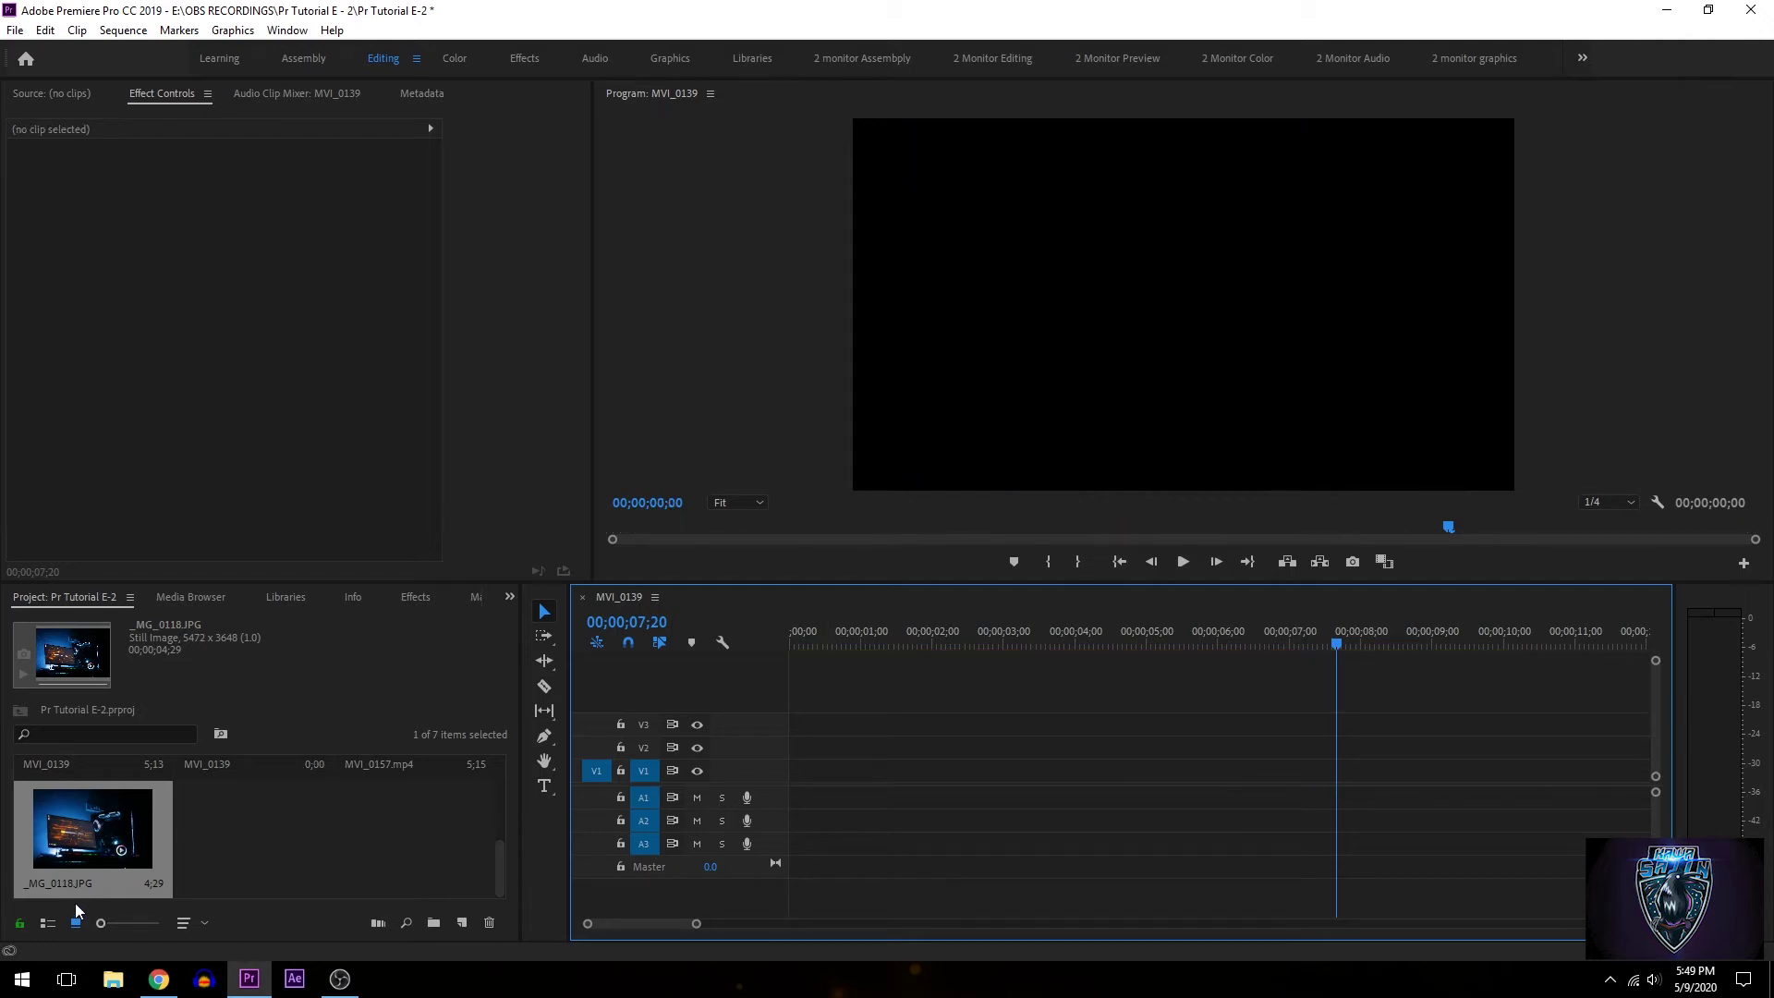
click(109, 823)
scroll(109, 823, up, 2)
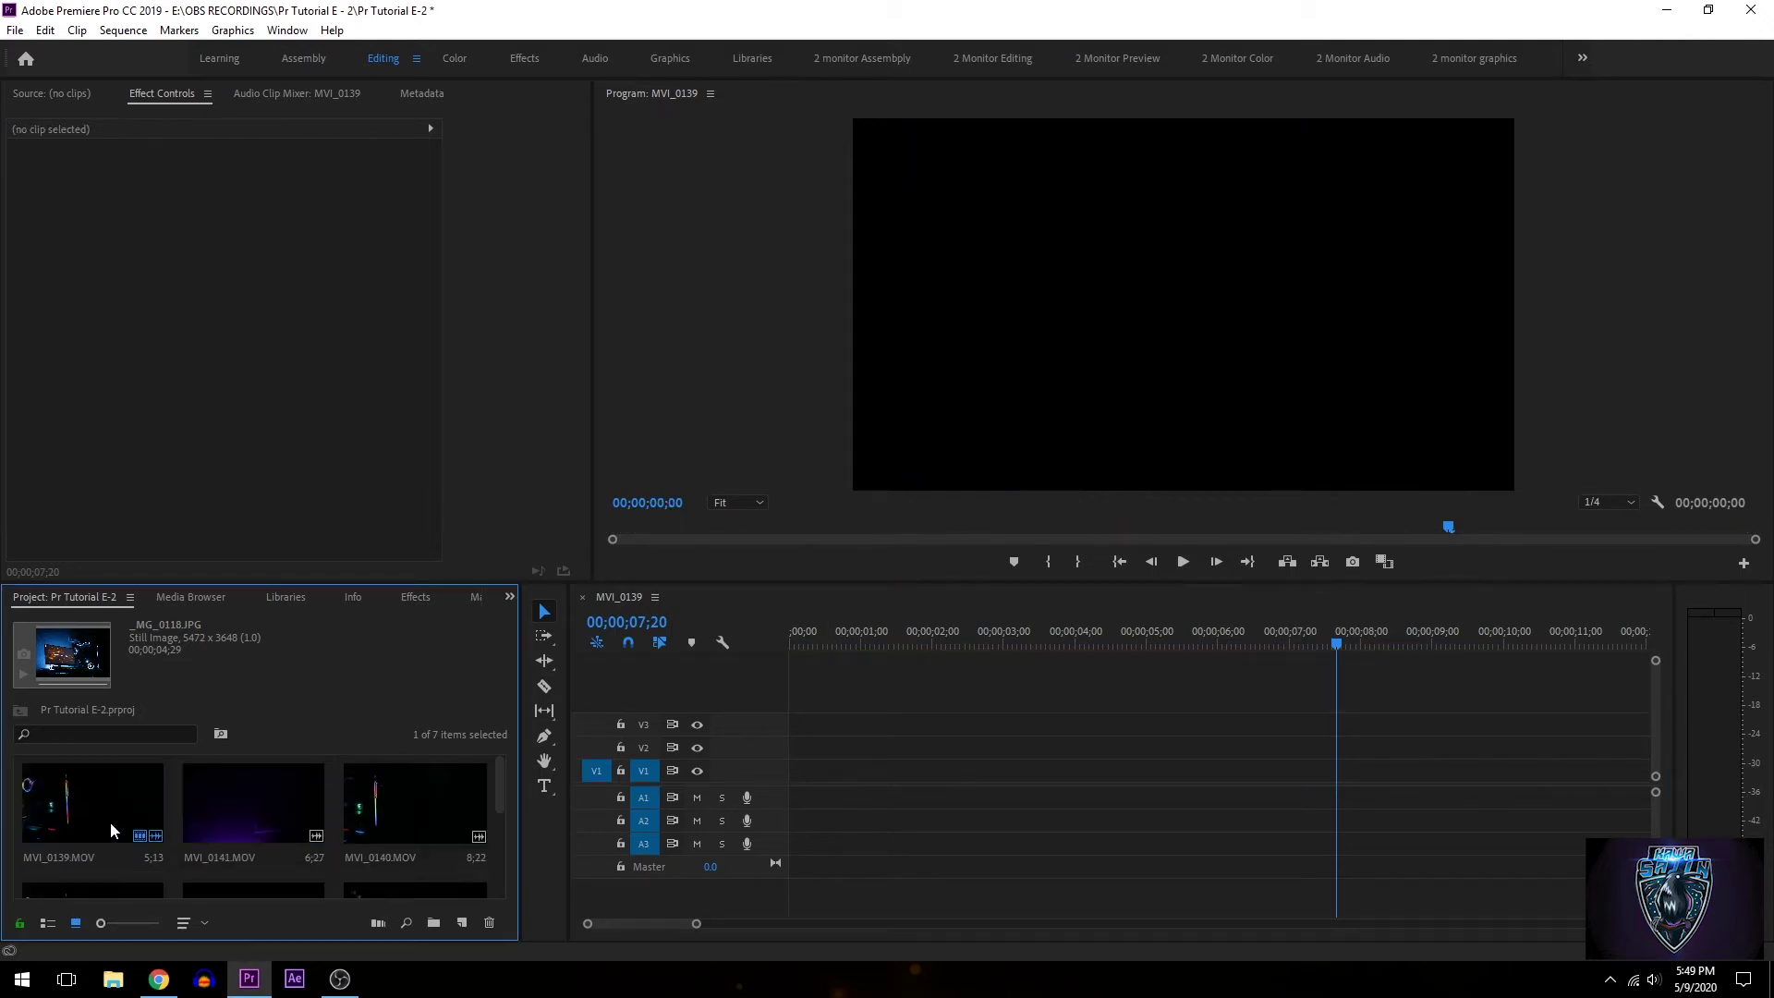
key(ctrl+a)
key(Delete)
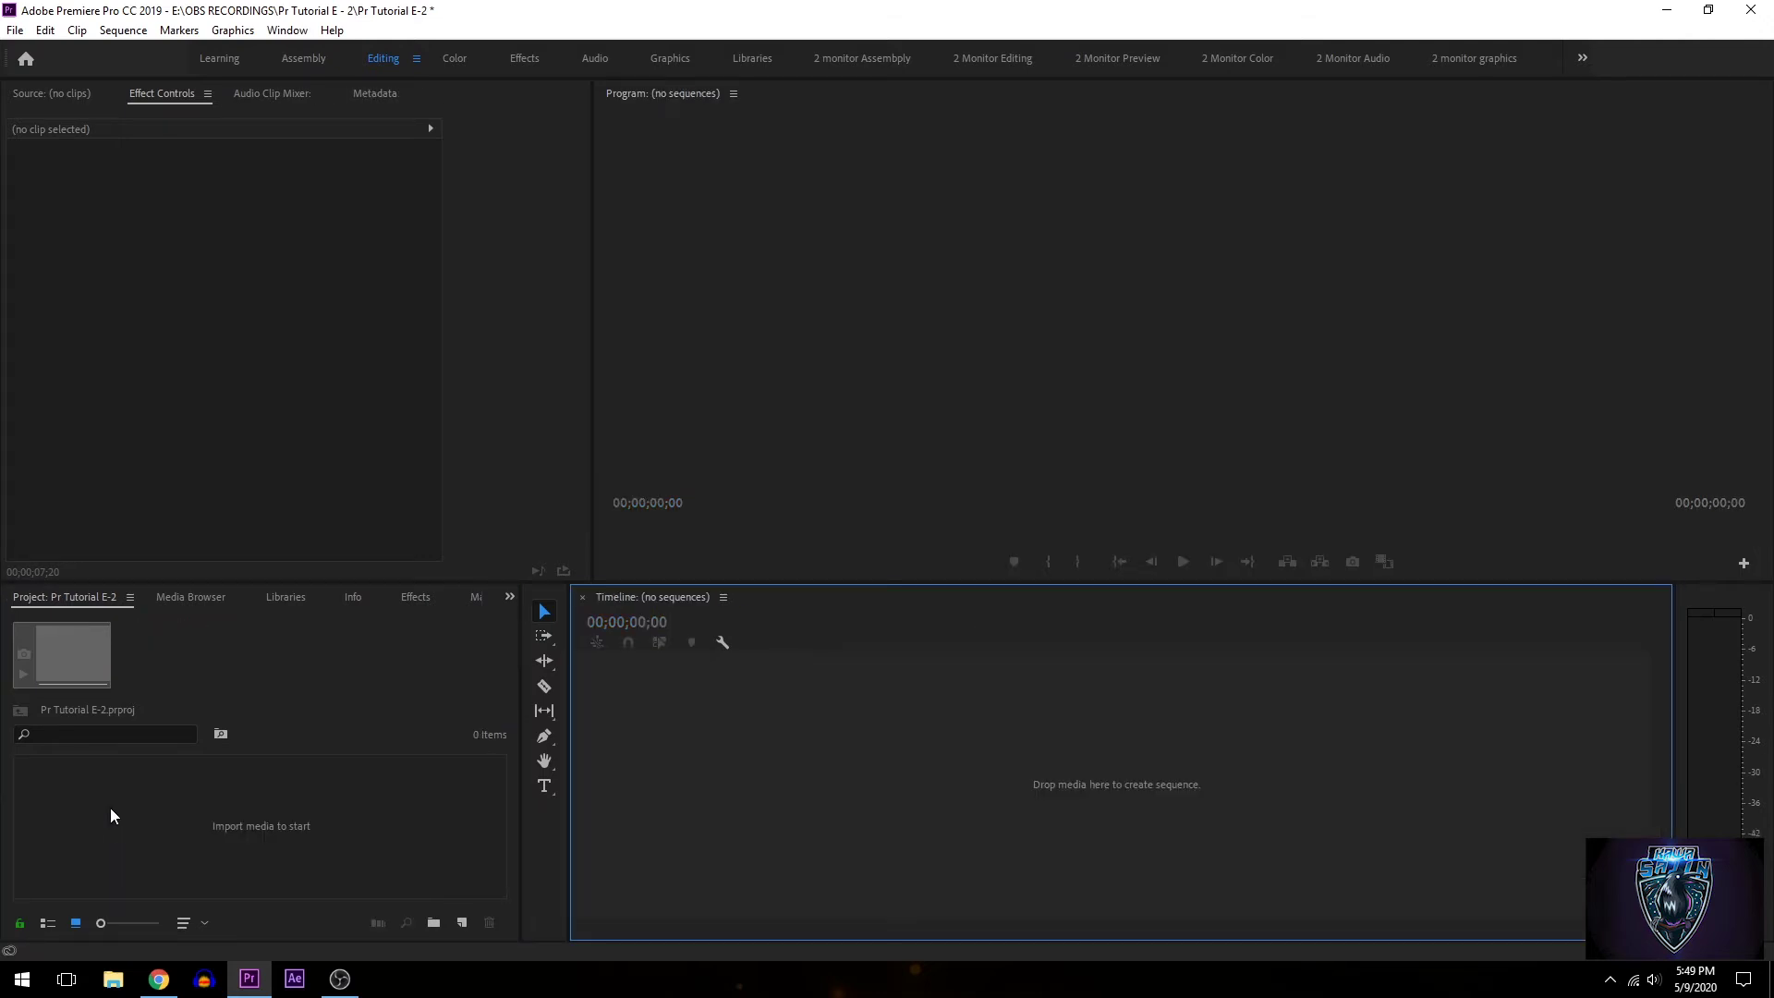
Set Default Media Scaling to Scale to frame size in the Media preferences
click(16, 30)
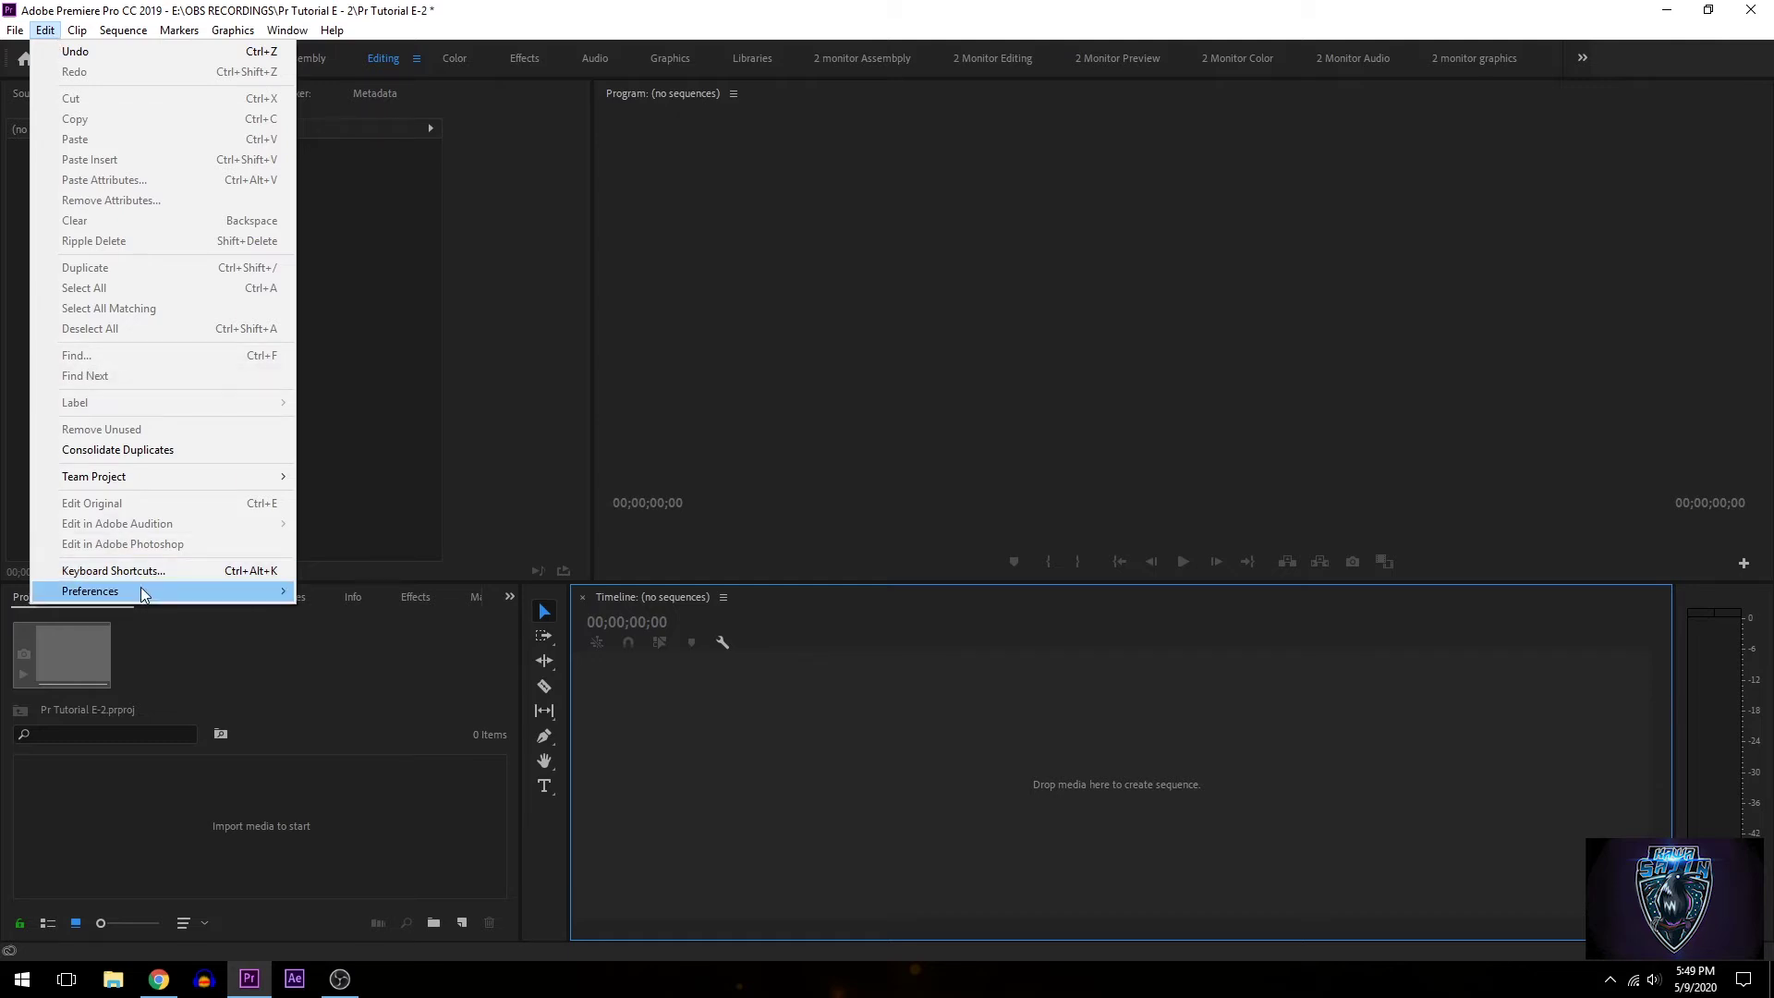
mouse_move(140, 592)
click(359, 813)
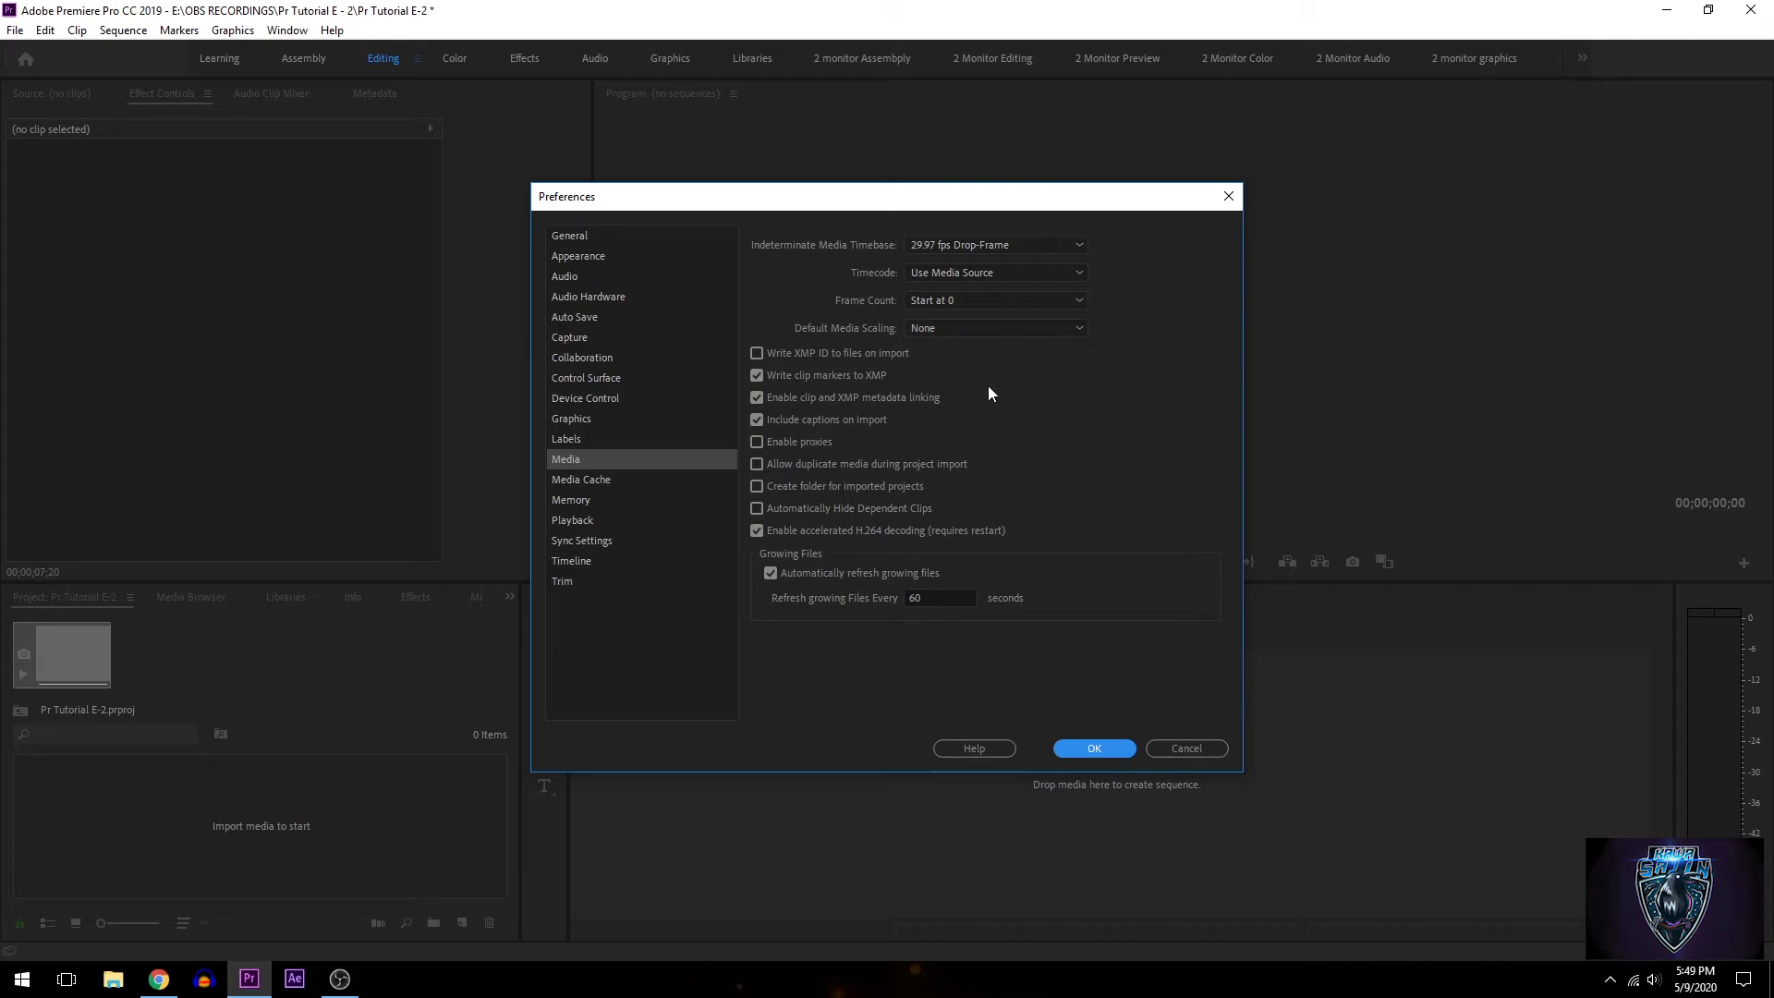
click(1022, 329)
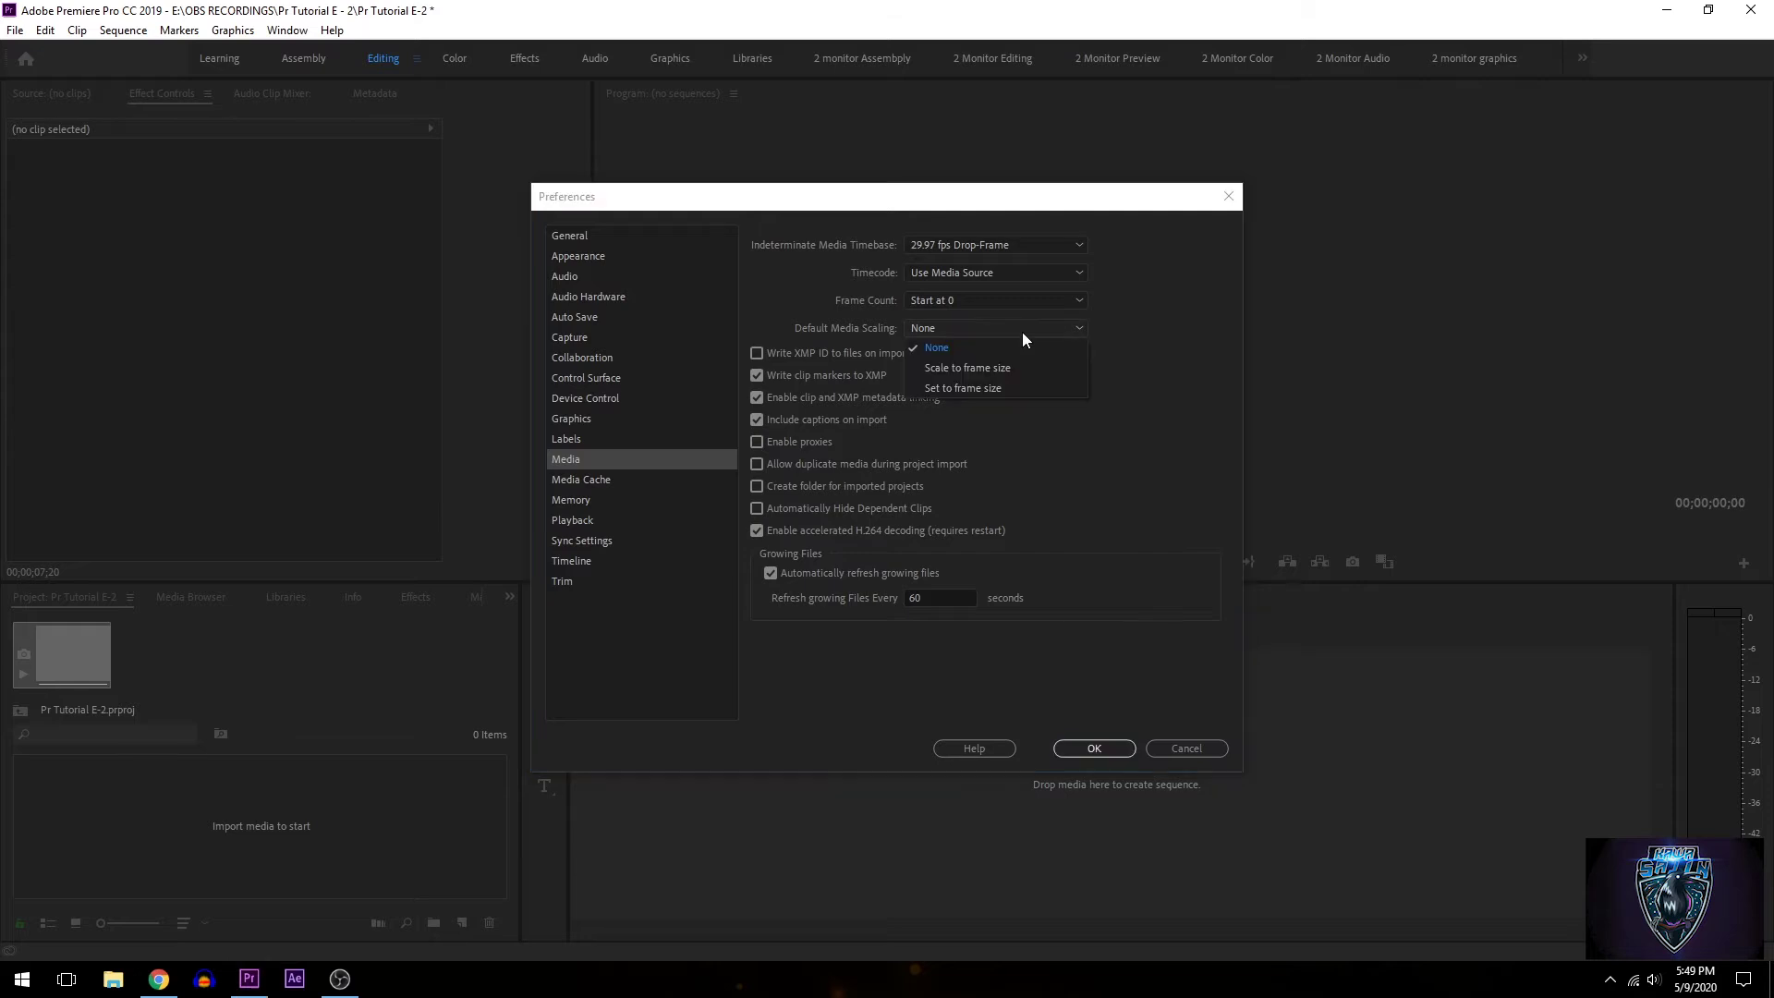
click(1013, 368)
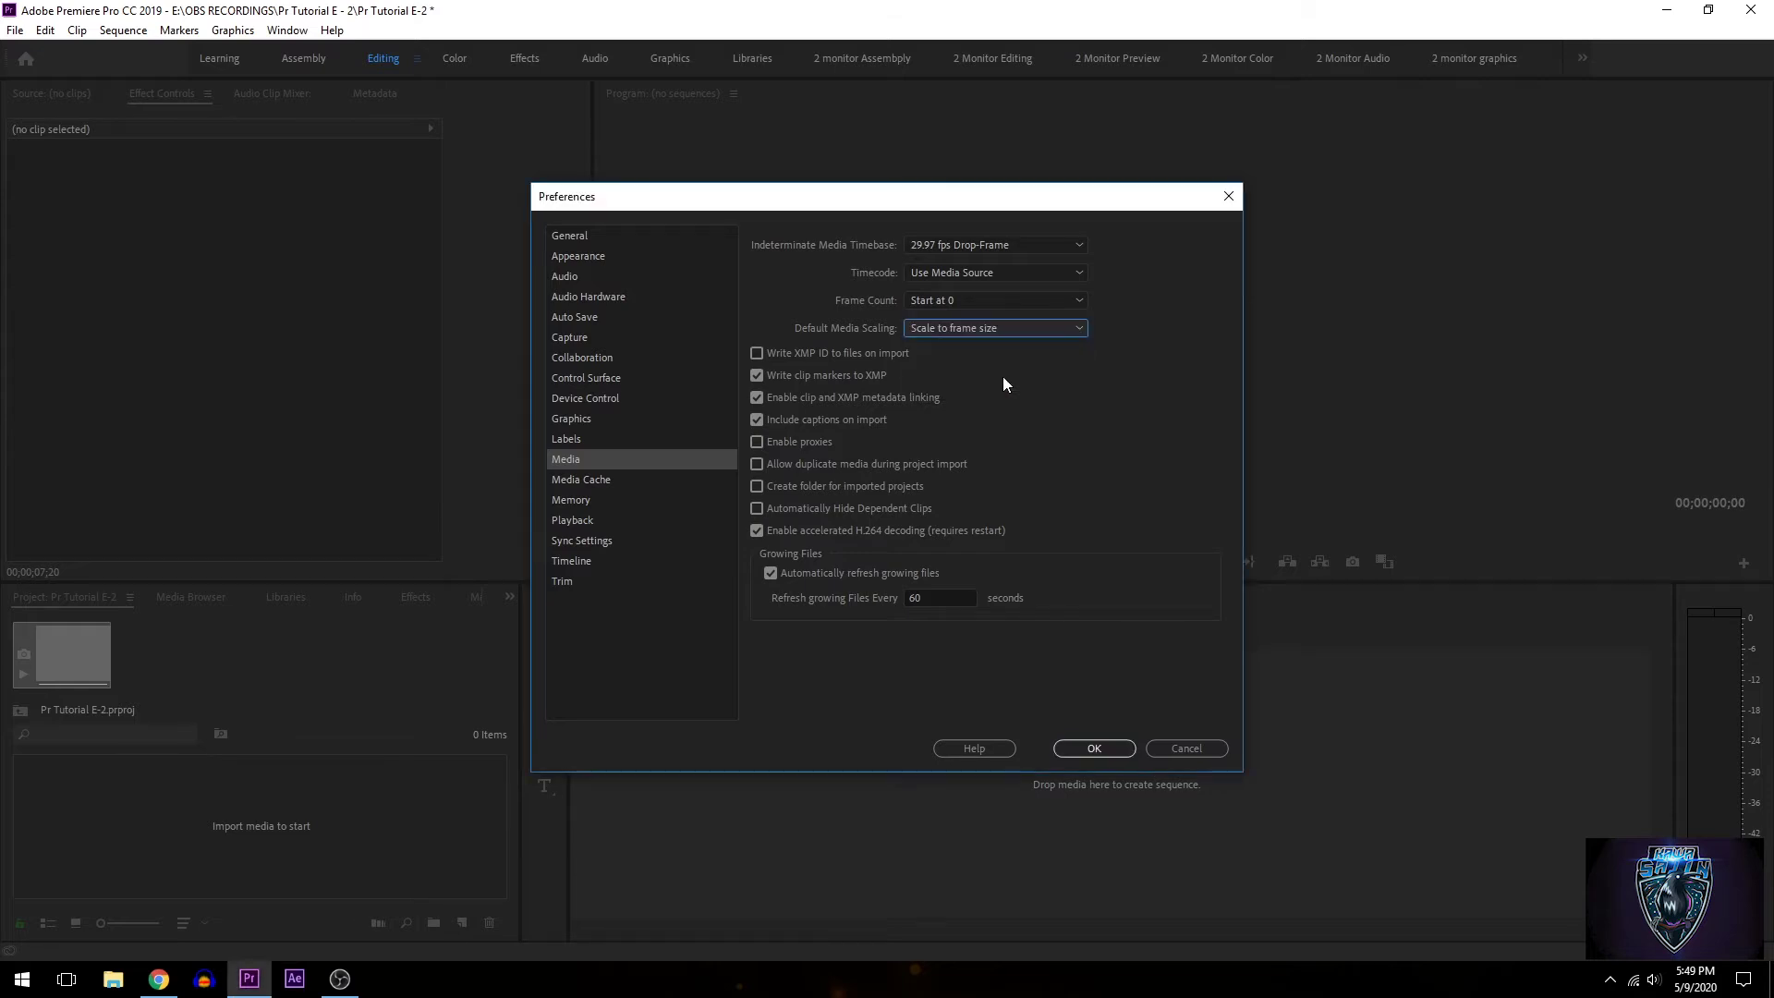
click(1114, 748)
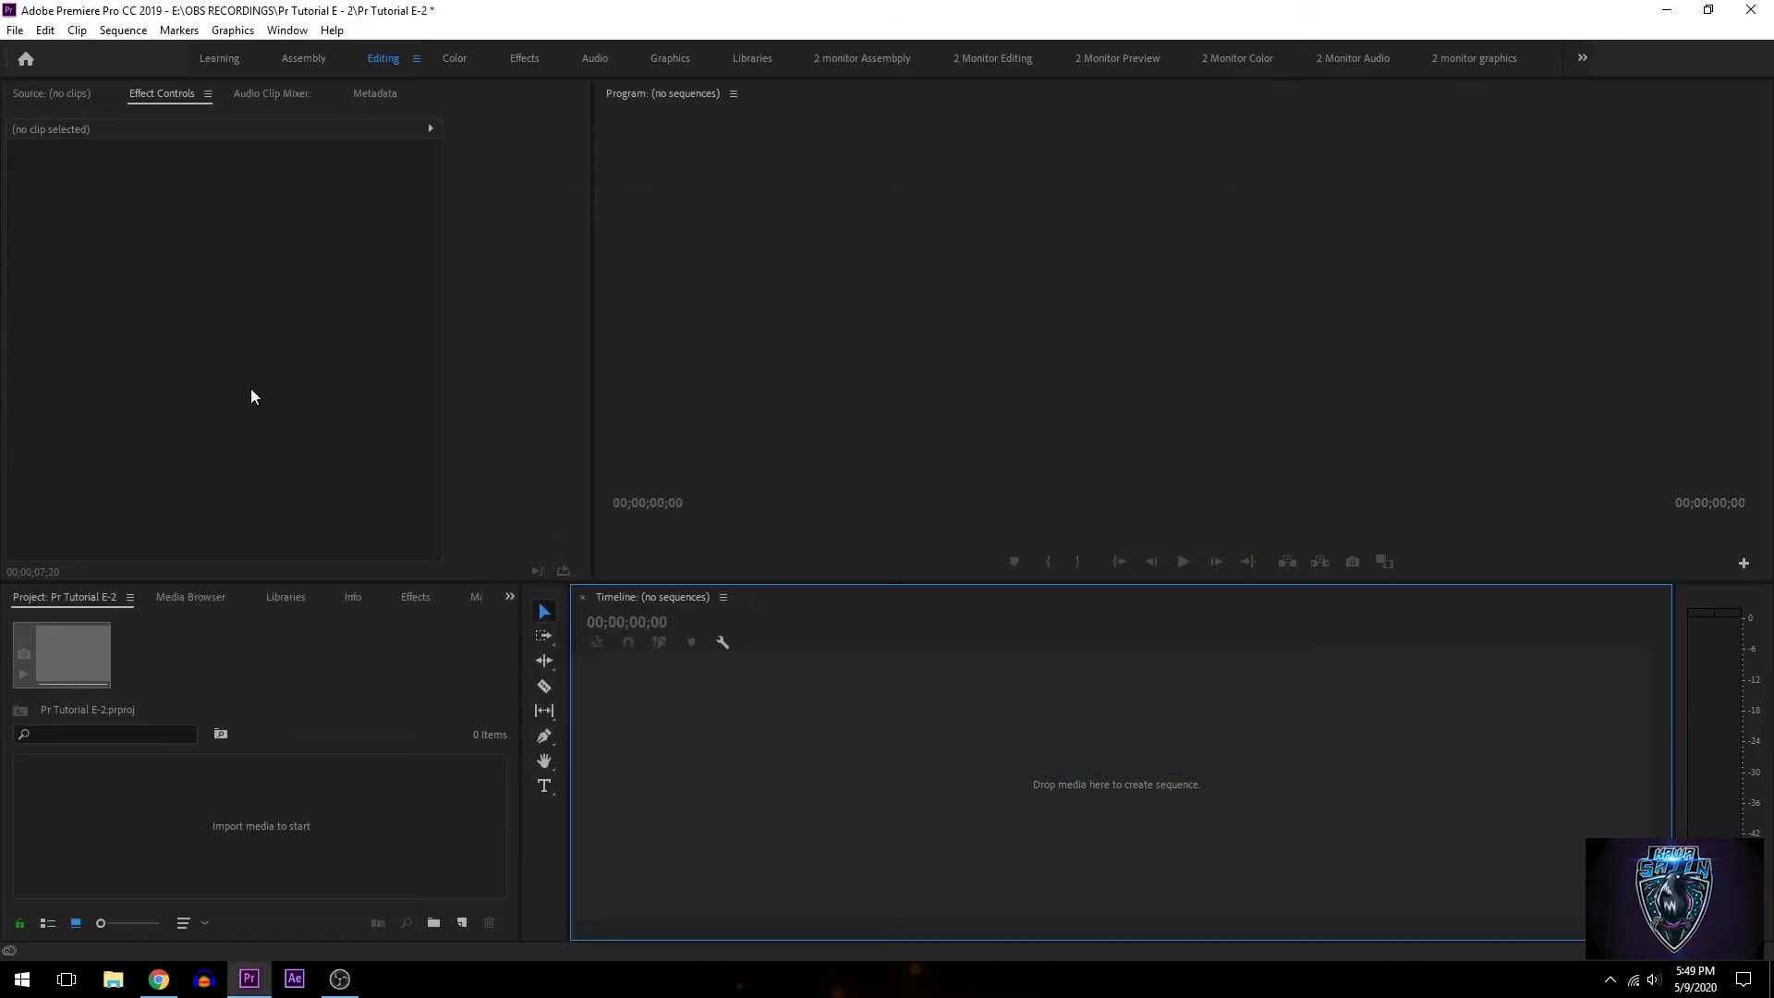
Import the photo _MG_0118.JPG from the 2020_05_01 PC folder into the project
click(15, 29)
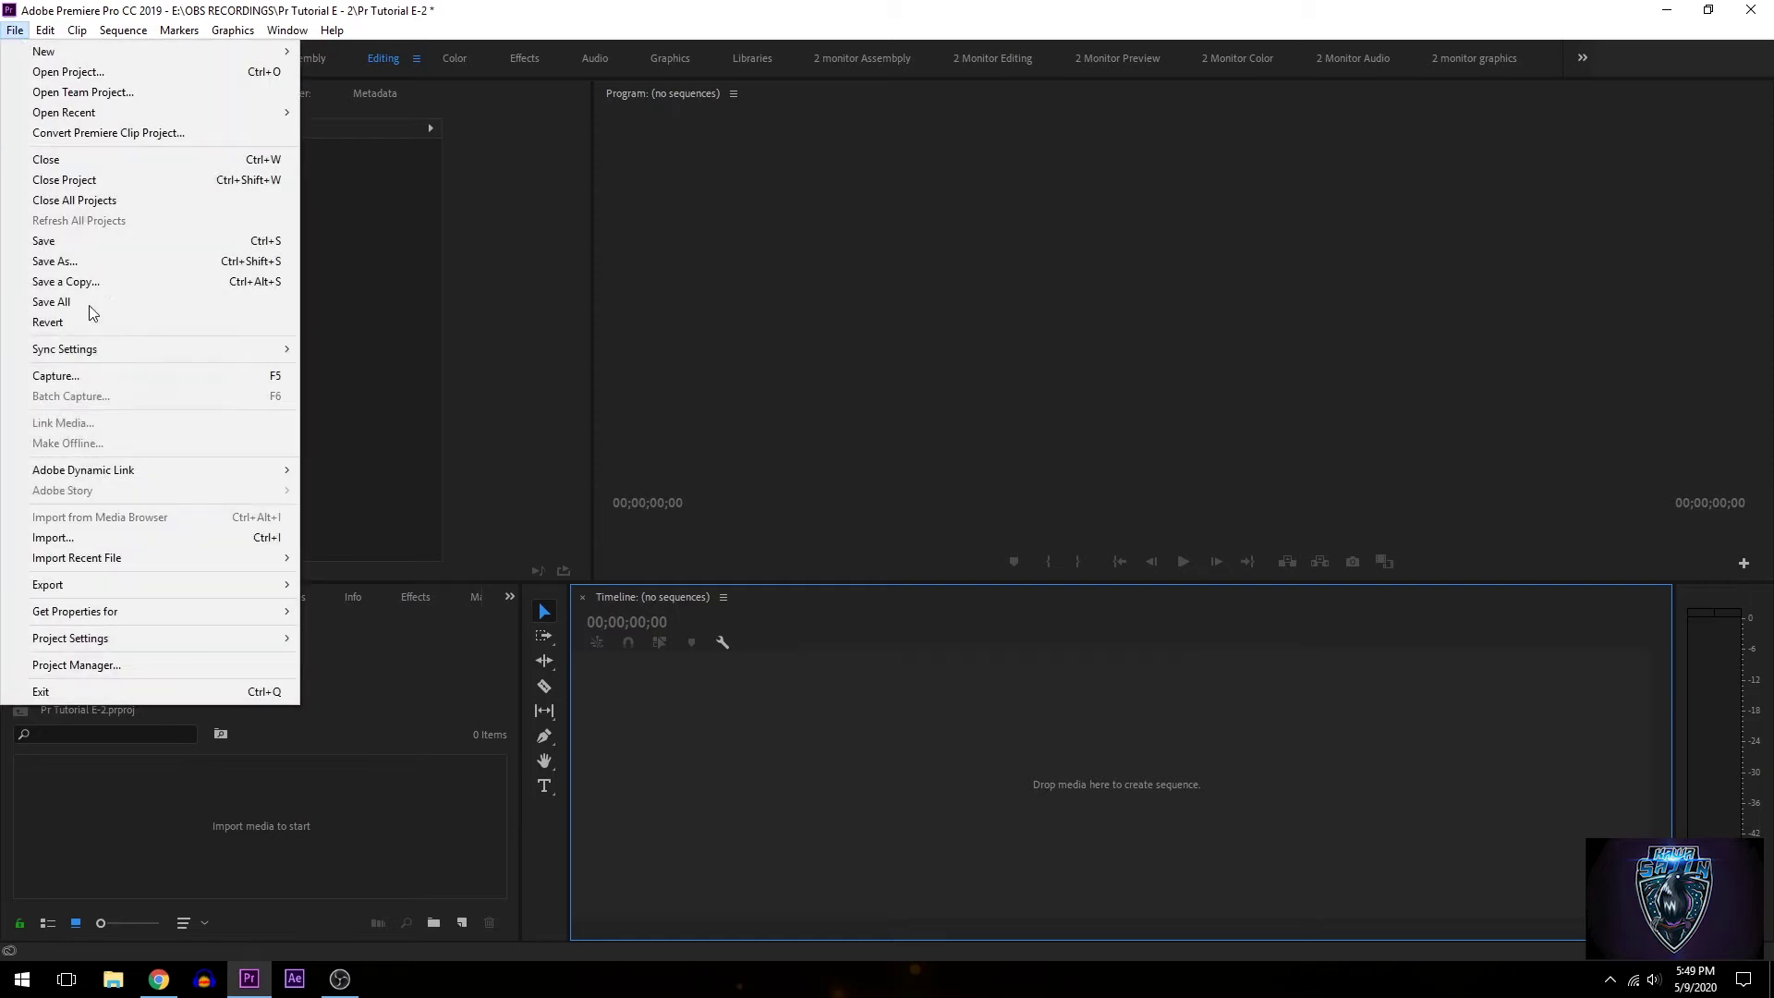
click(123, 534)
click(629, 259)
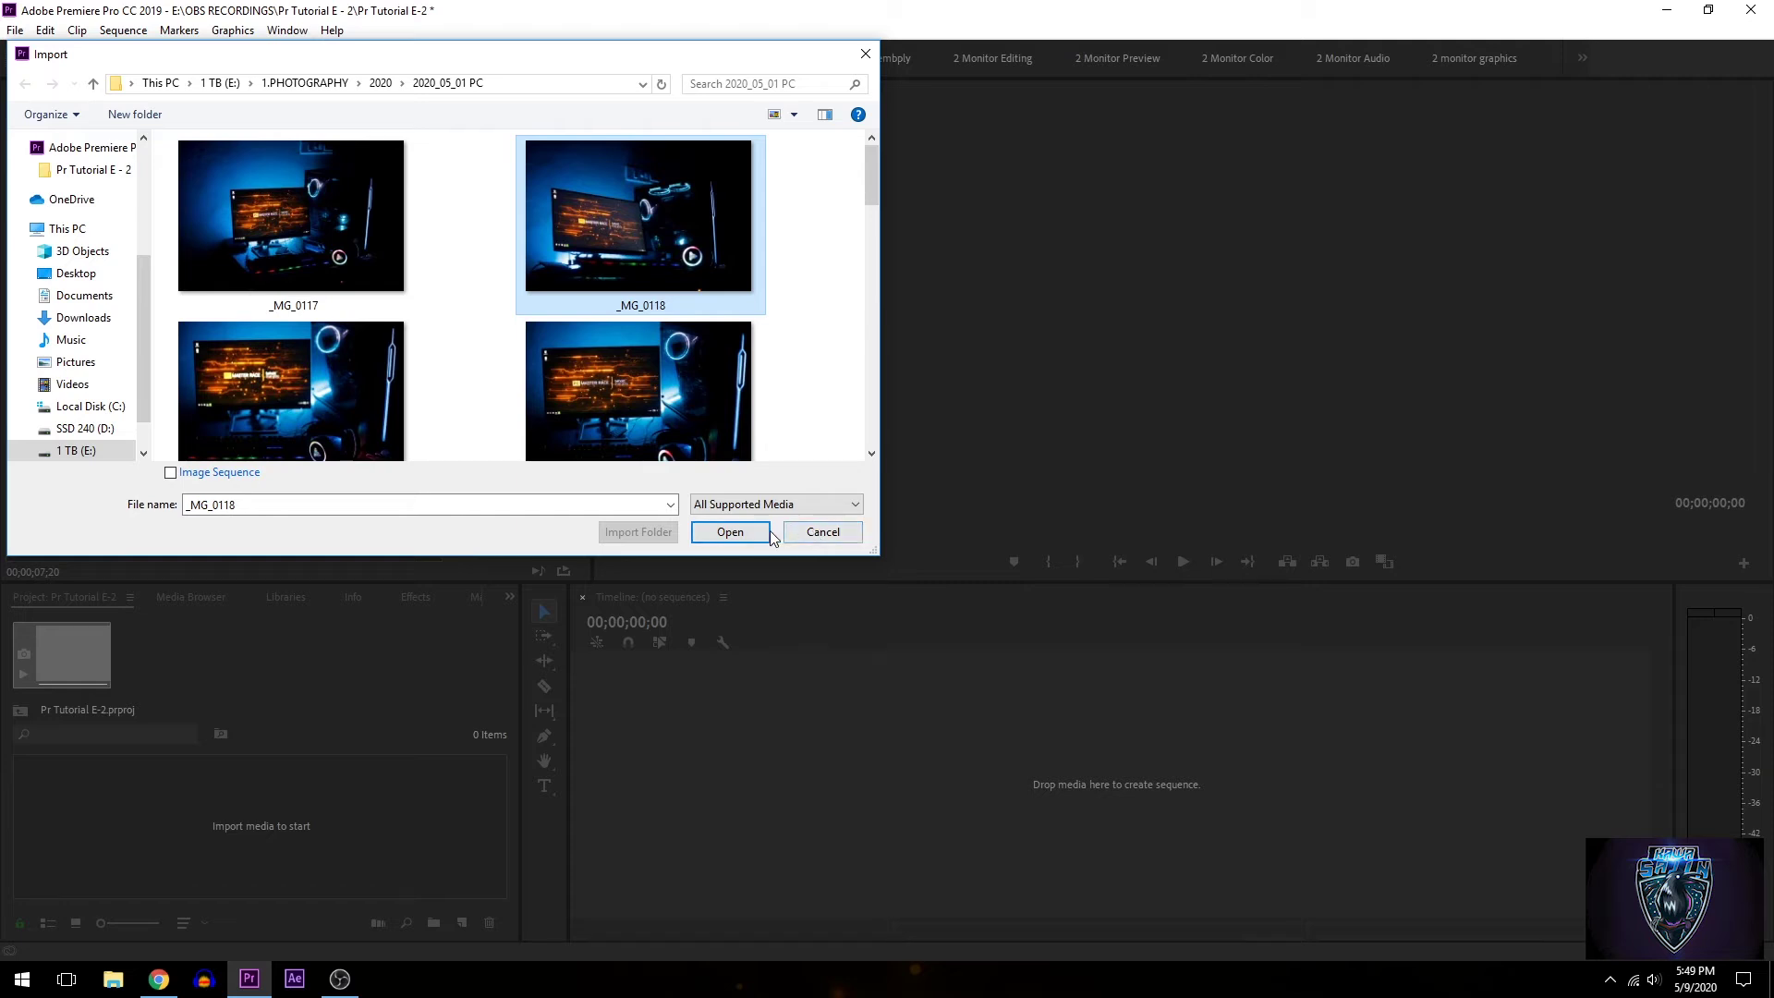
click(731, 536)
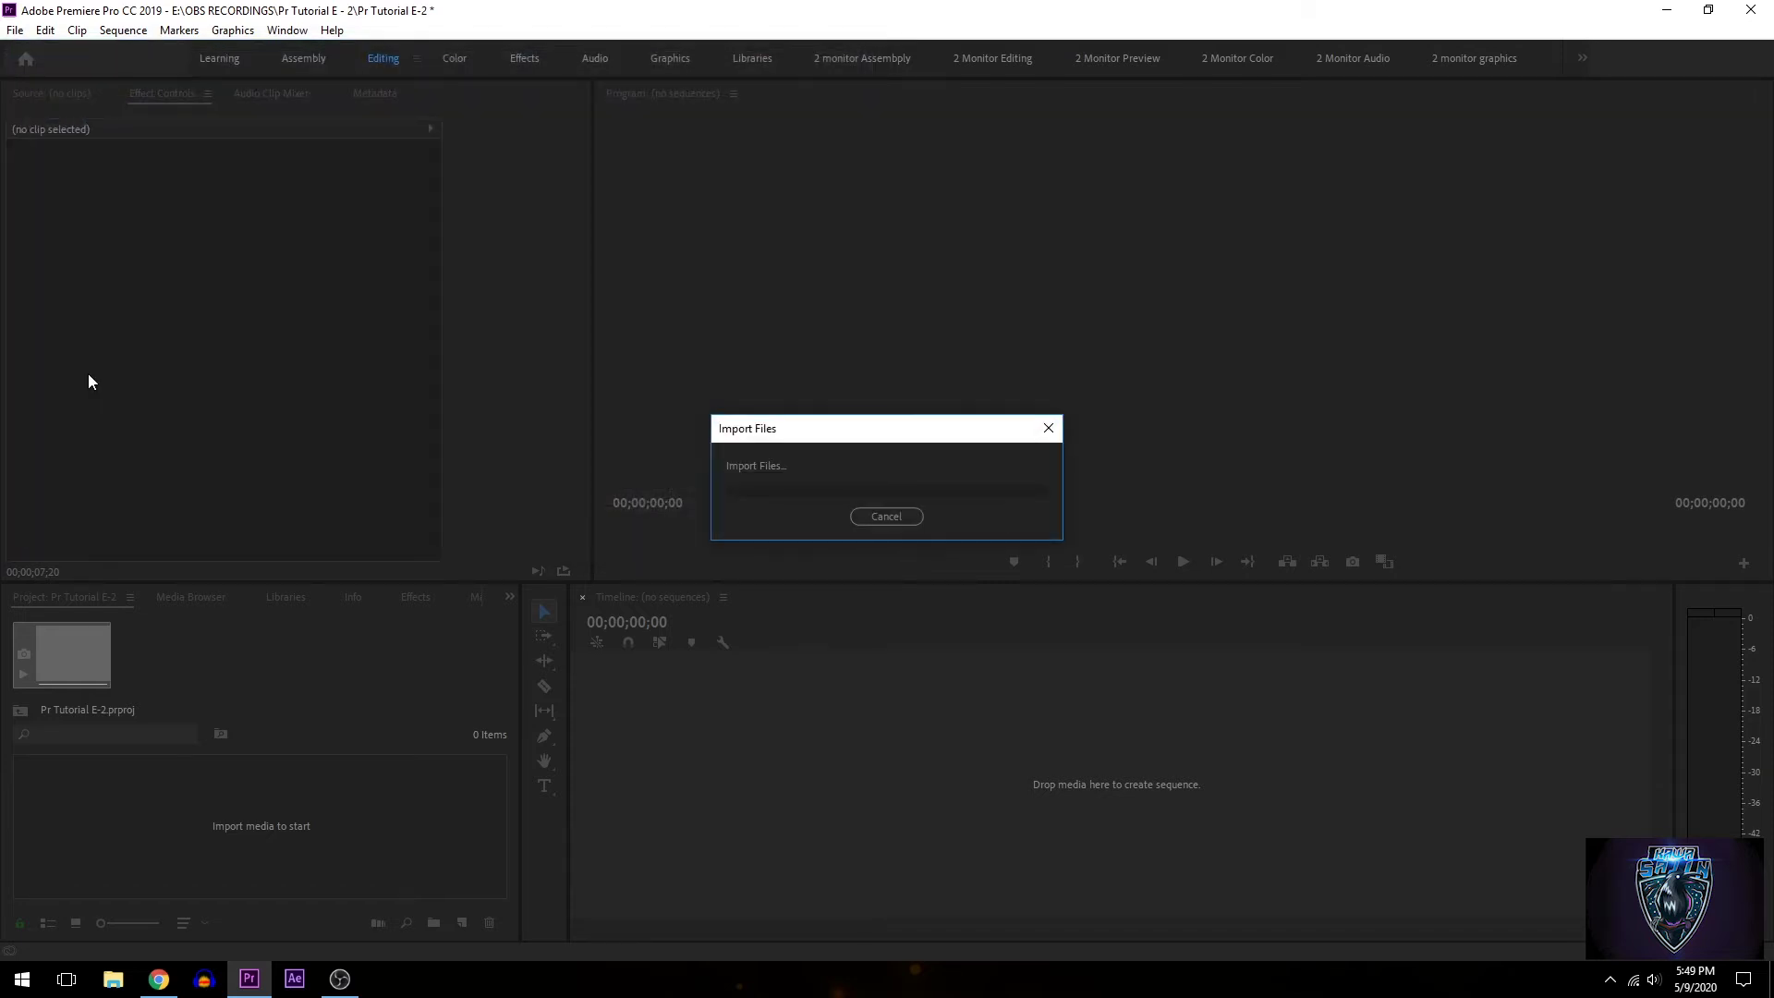
Import MVI_0157.mp4 from the 720 folder inside 2020_05_02 PC RGB
click(22, 33)
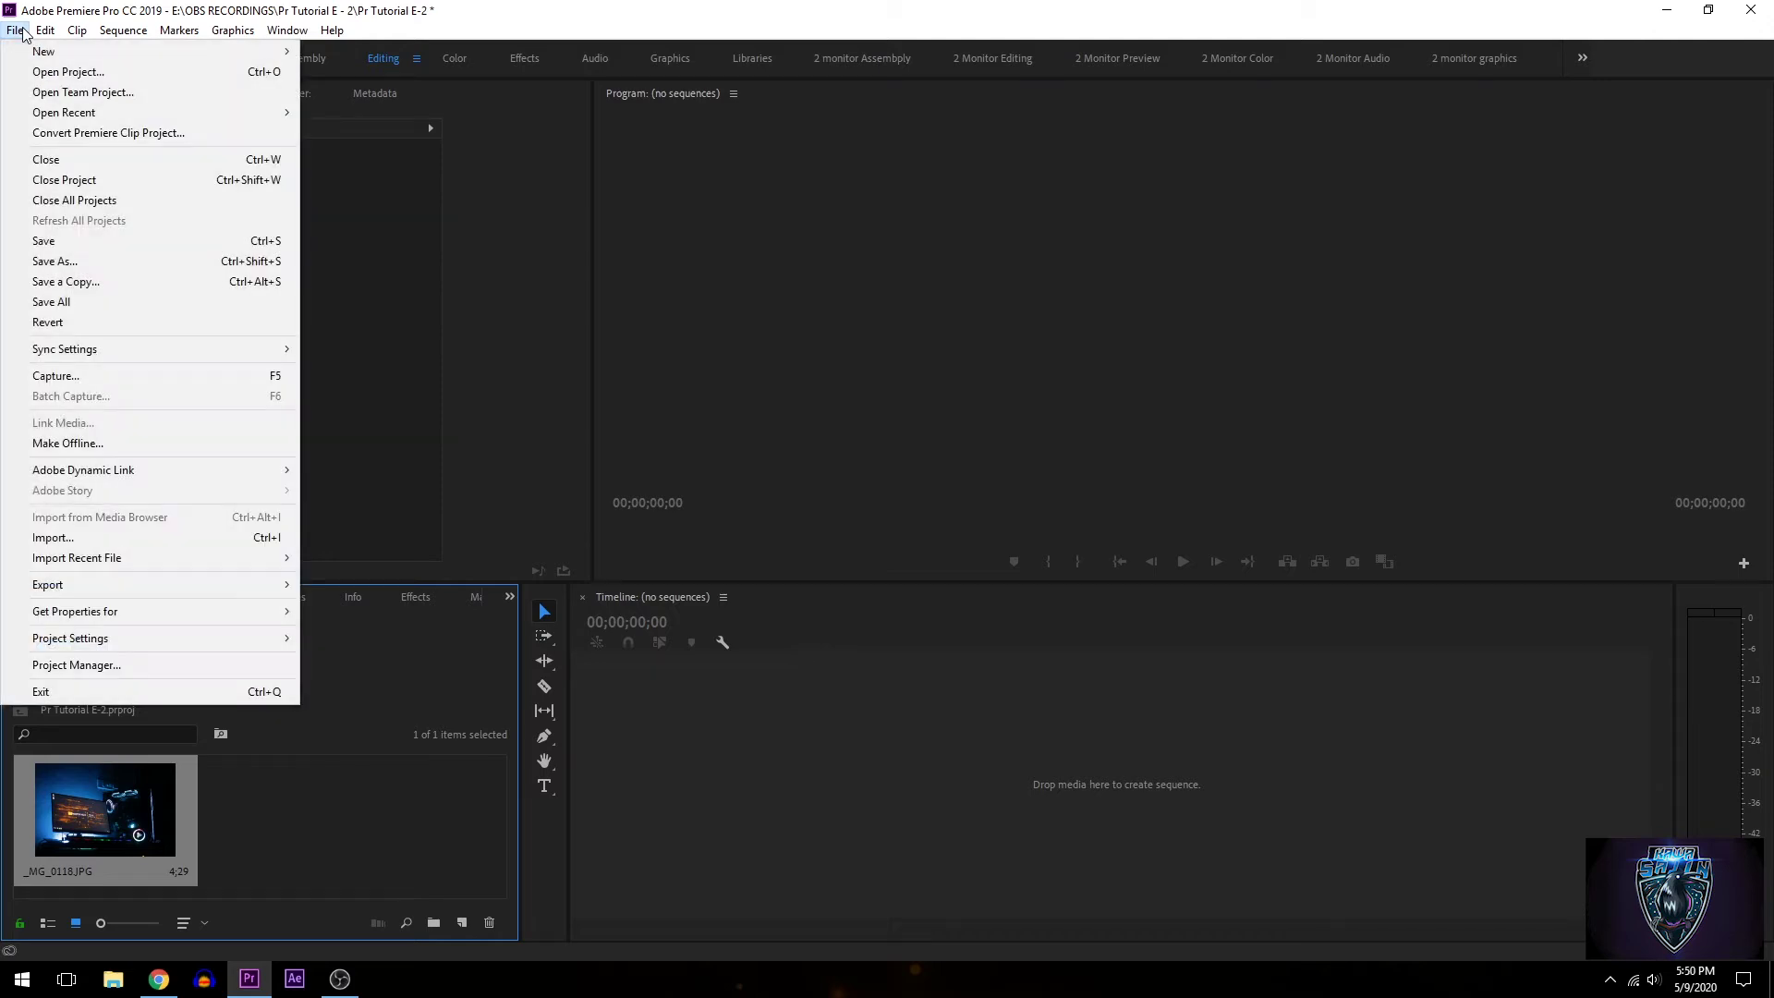
click(138, 538)
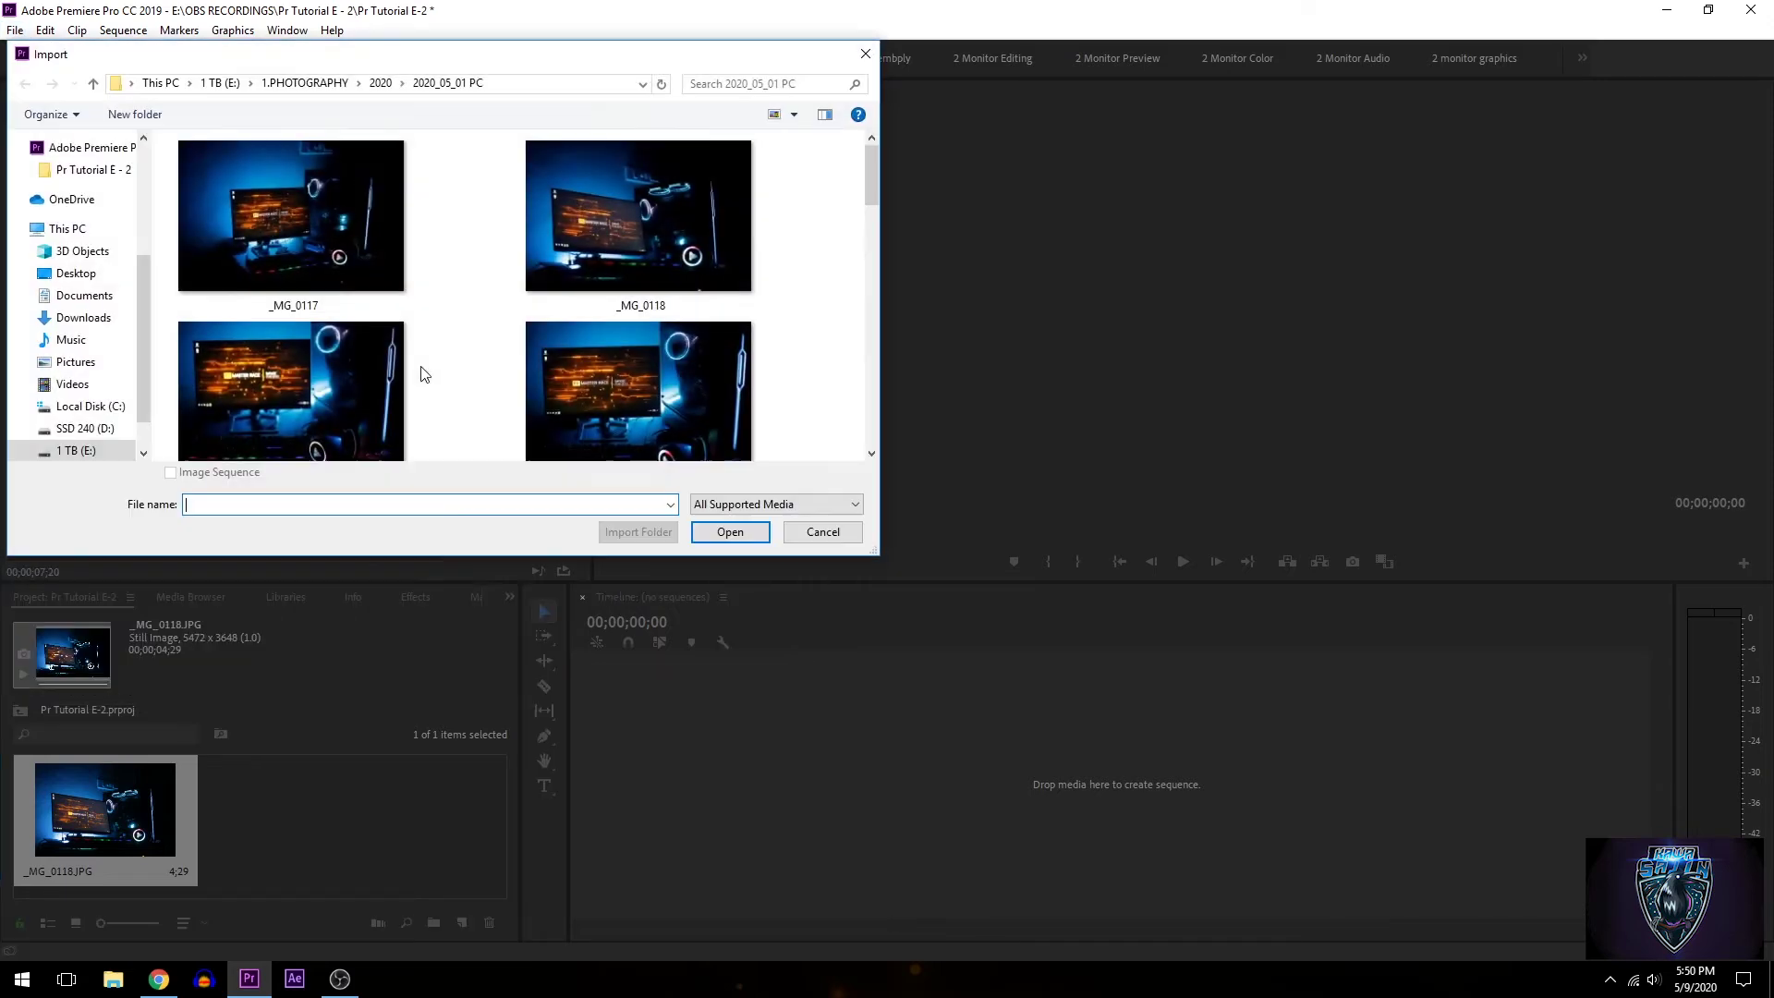
click(230, 85)
double_click(218, 189)
double_click(213, 188)
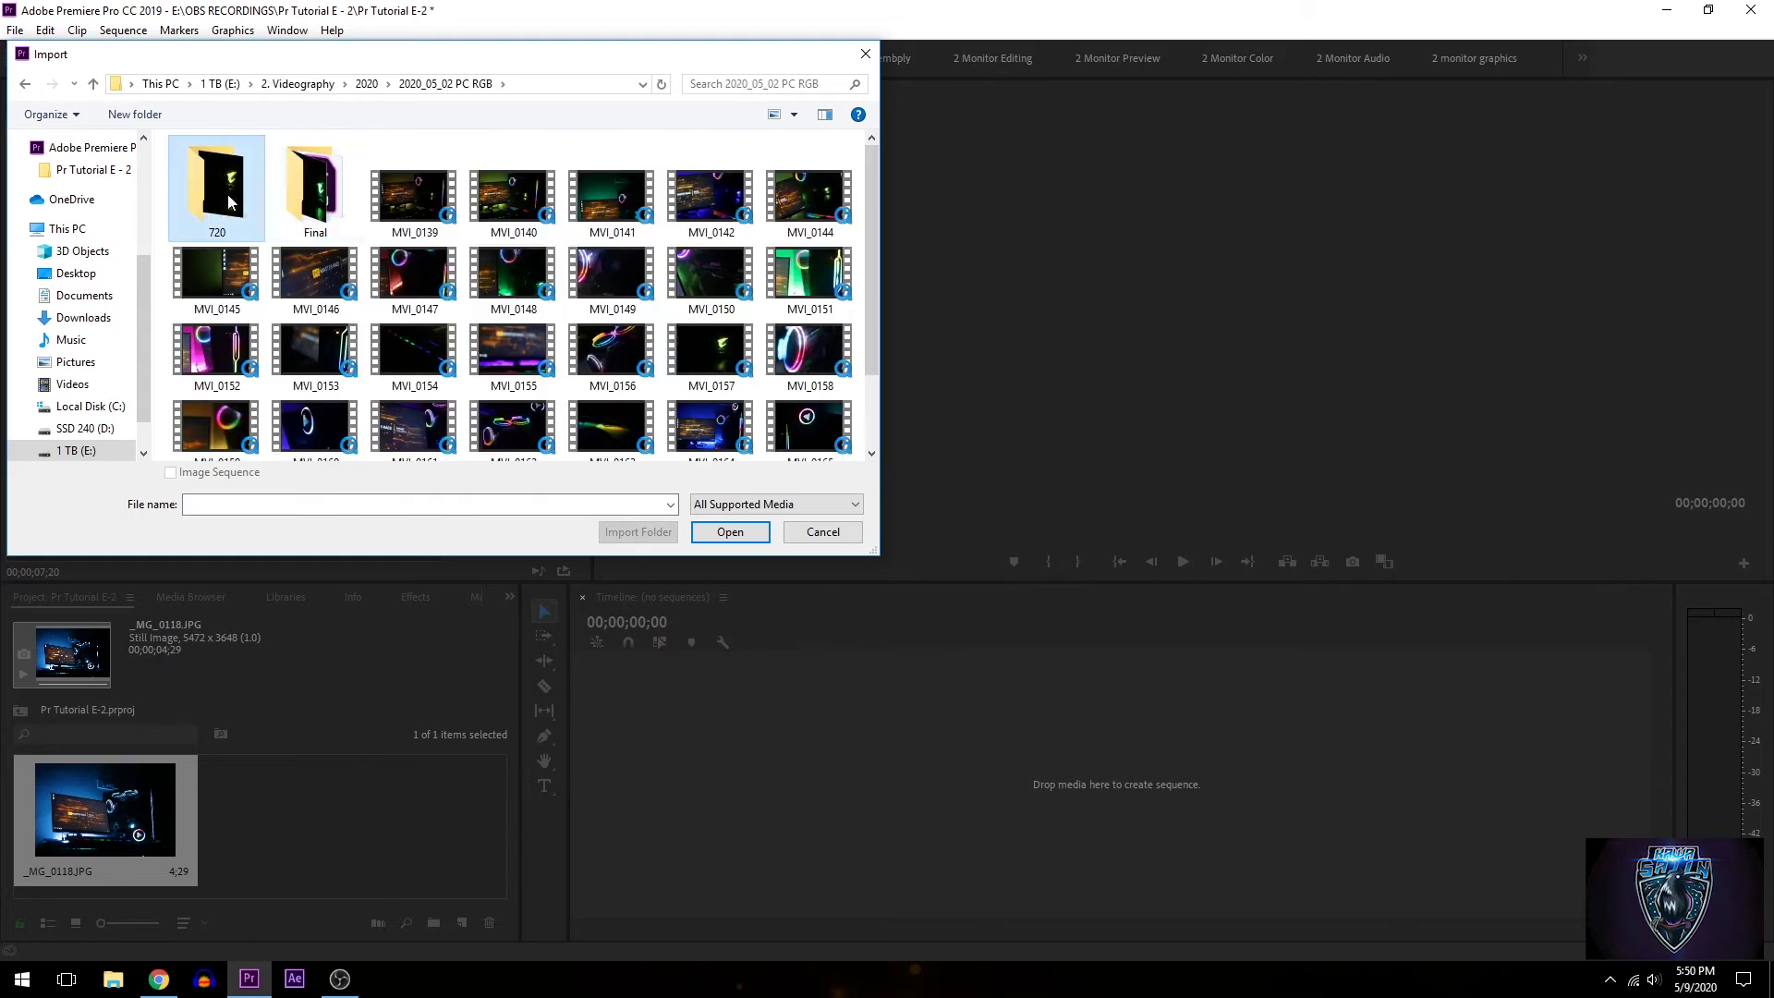
Import MVI_0139.MOV from the 2020_05_02 PC RGB folder and create a new sequence from it in the timeline
click(14, 29)
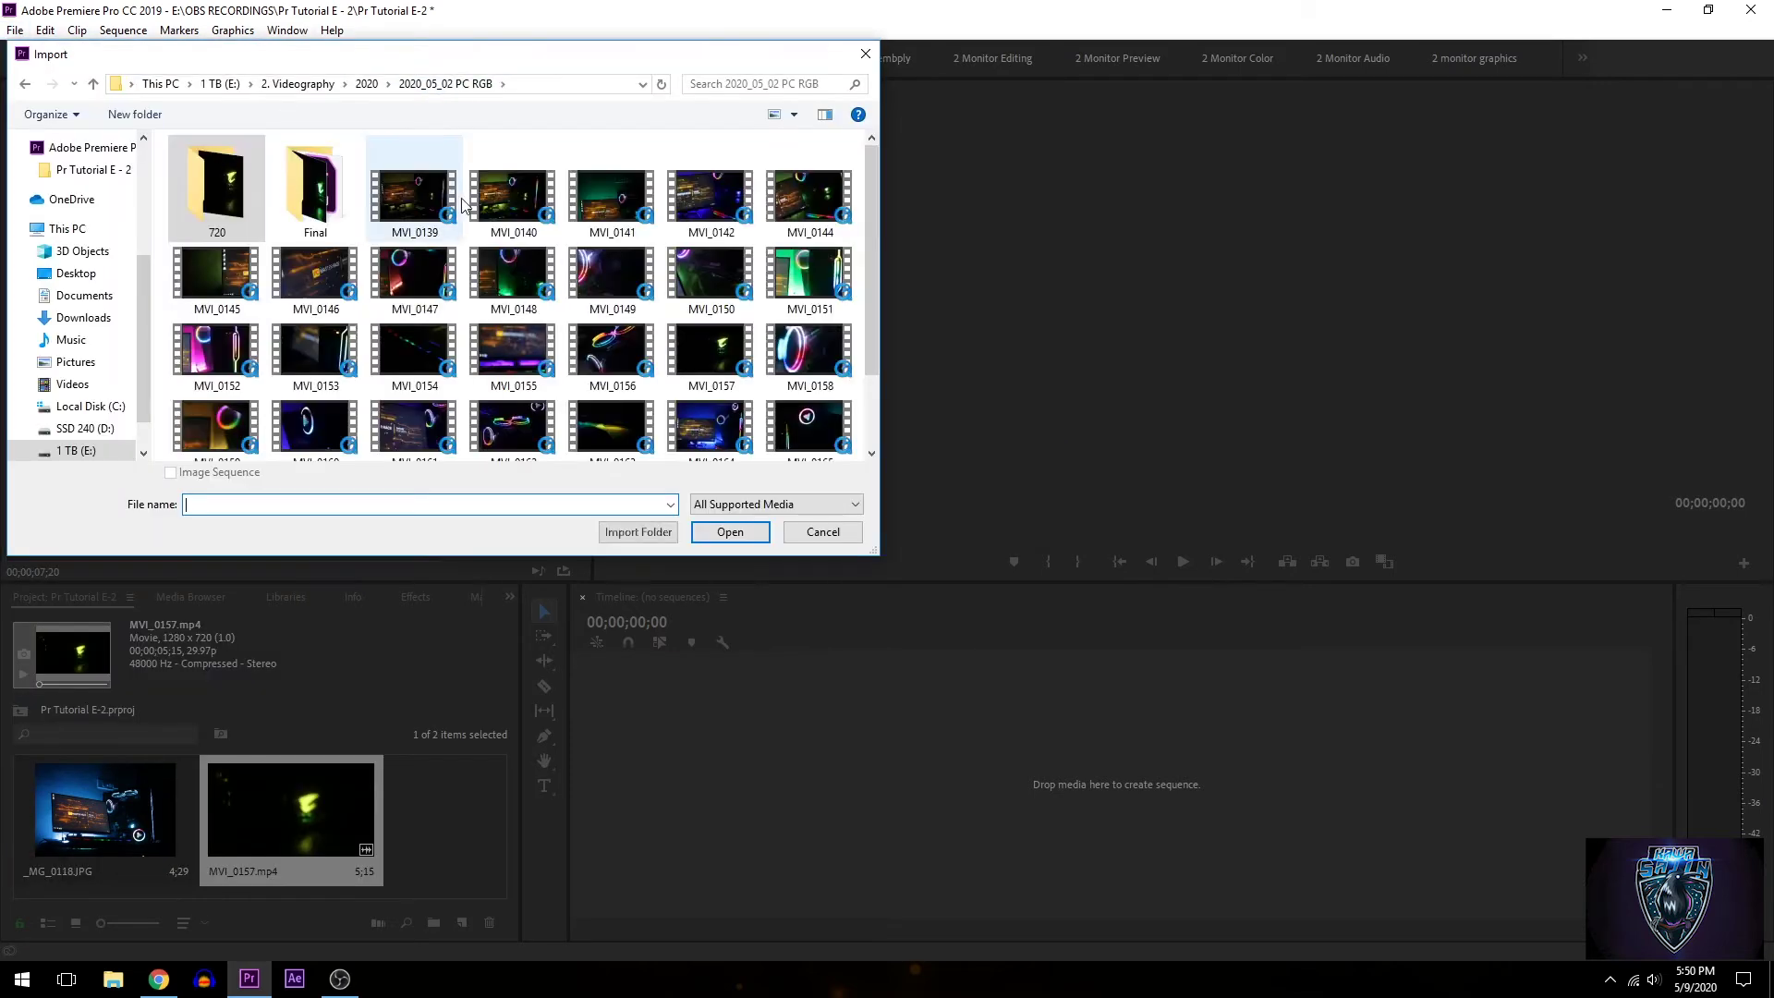
click(725, 749)
drag(368, 822, 760, 748)
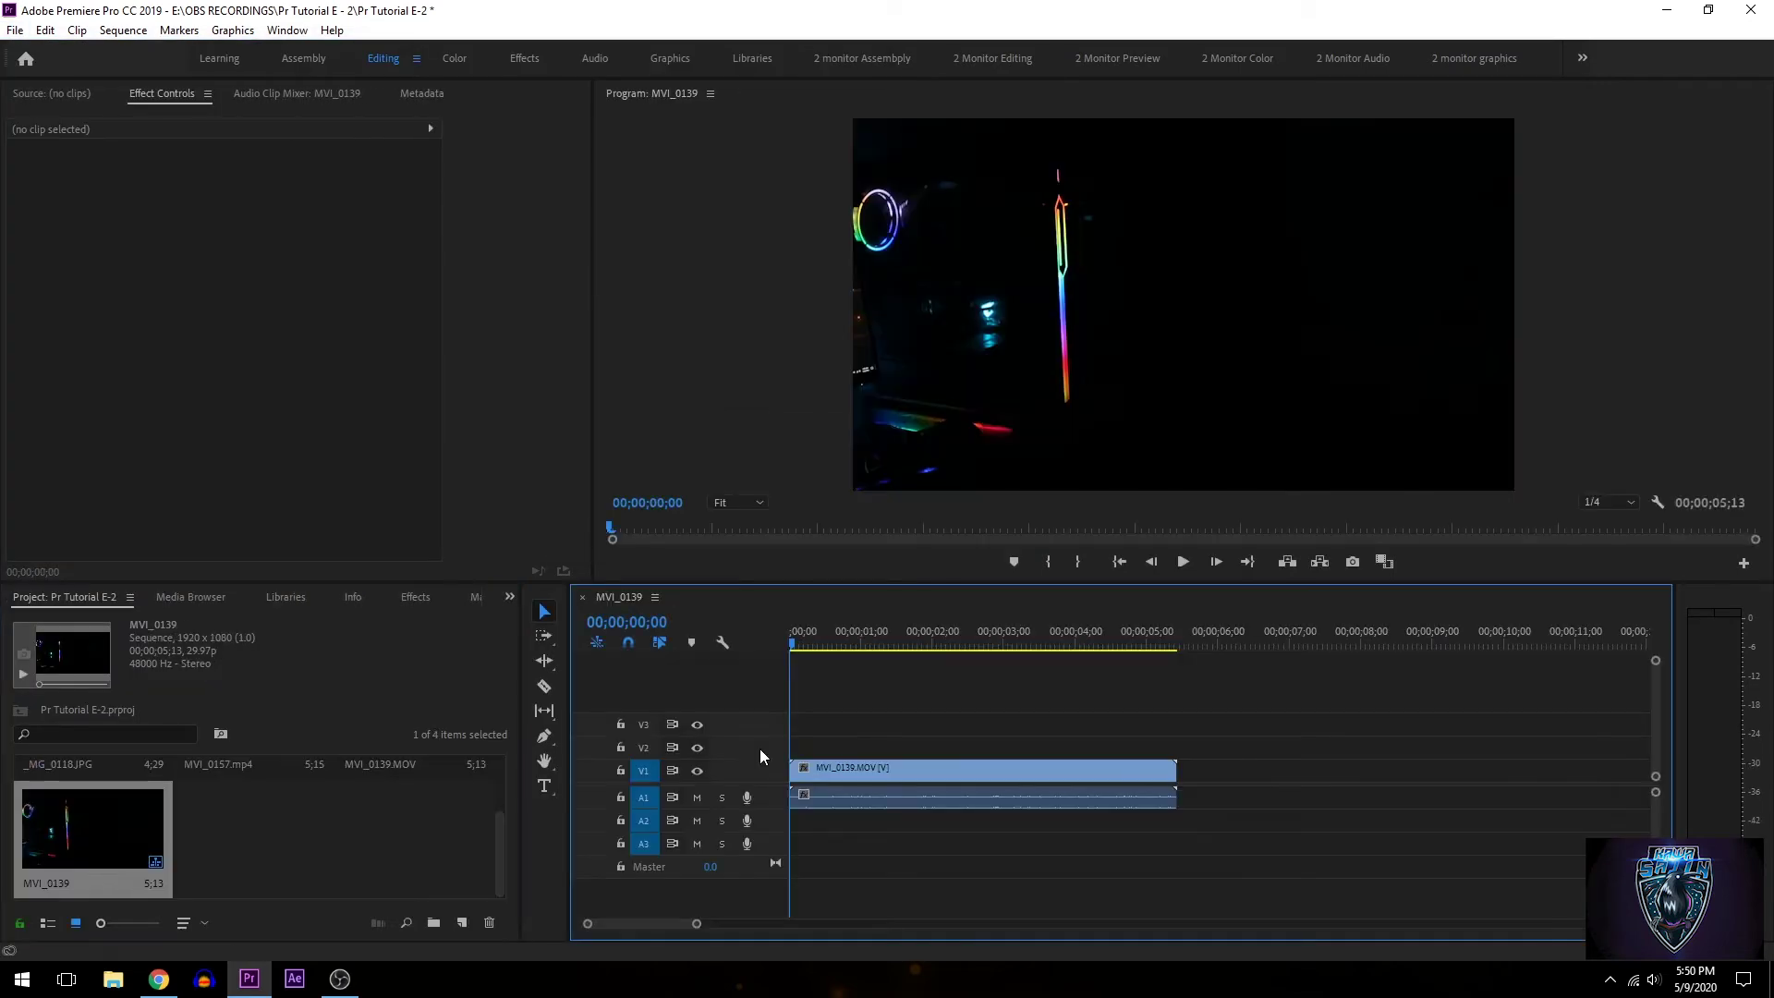
Place _MG_0118.JPG directly after MVI_0139.MOV on V1, followed by MVI_0157.mp4, and park the playhead at 00;00;01;06
mouse_move(795, 639)
mouse_down()
mouse_move(1091, 656)
mouse_move(792, 642)
mouse_up()
scroll(168, 830, up, 2)
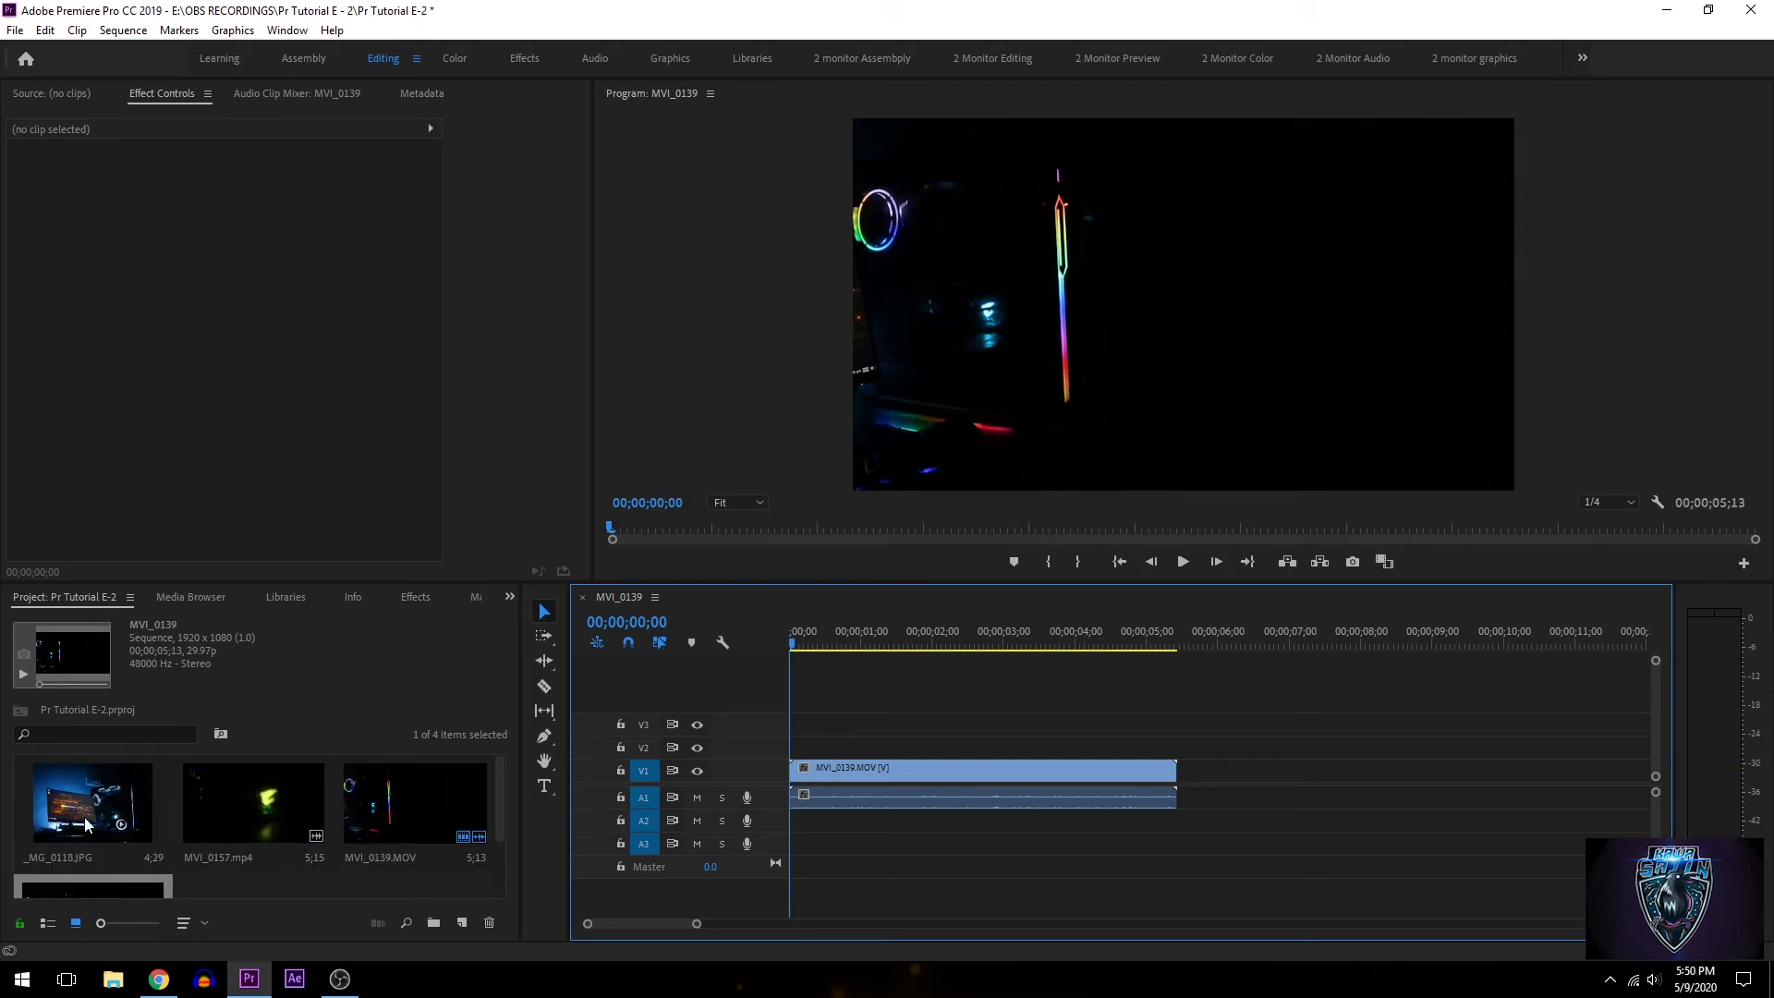
drag(88, 824, 1213, 770)
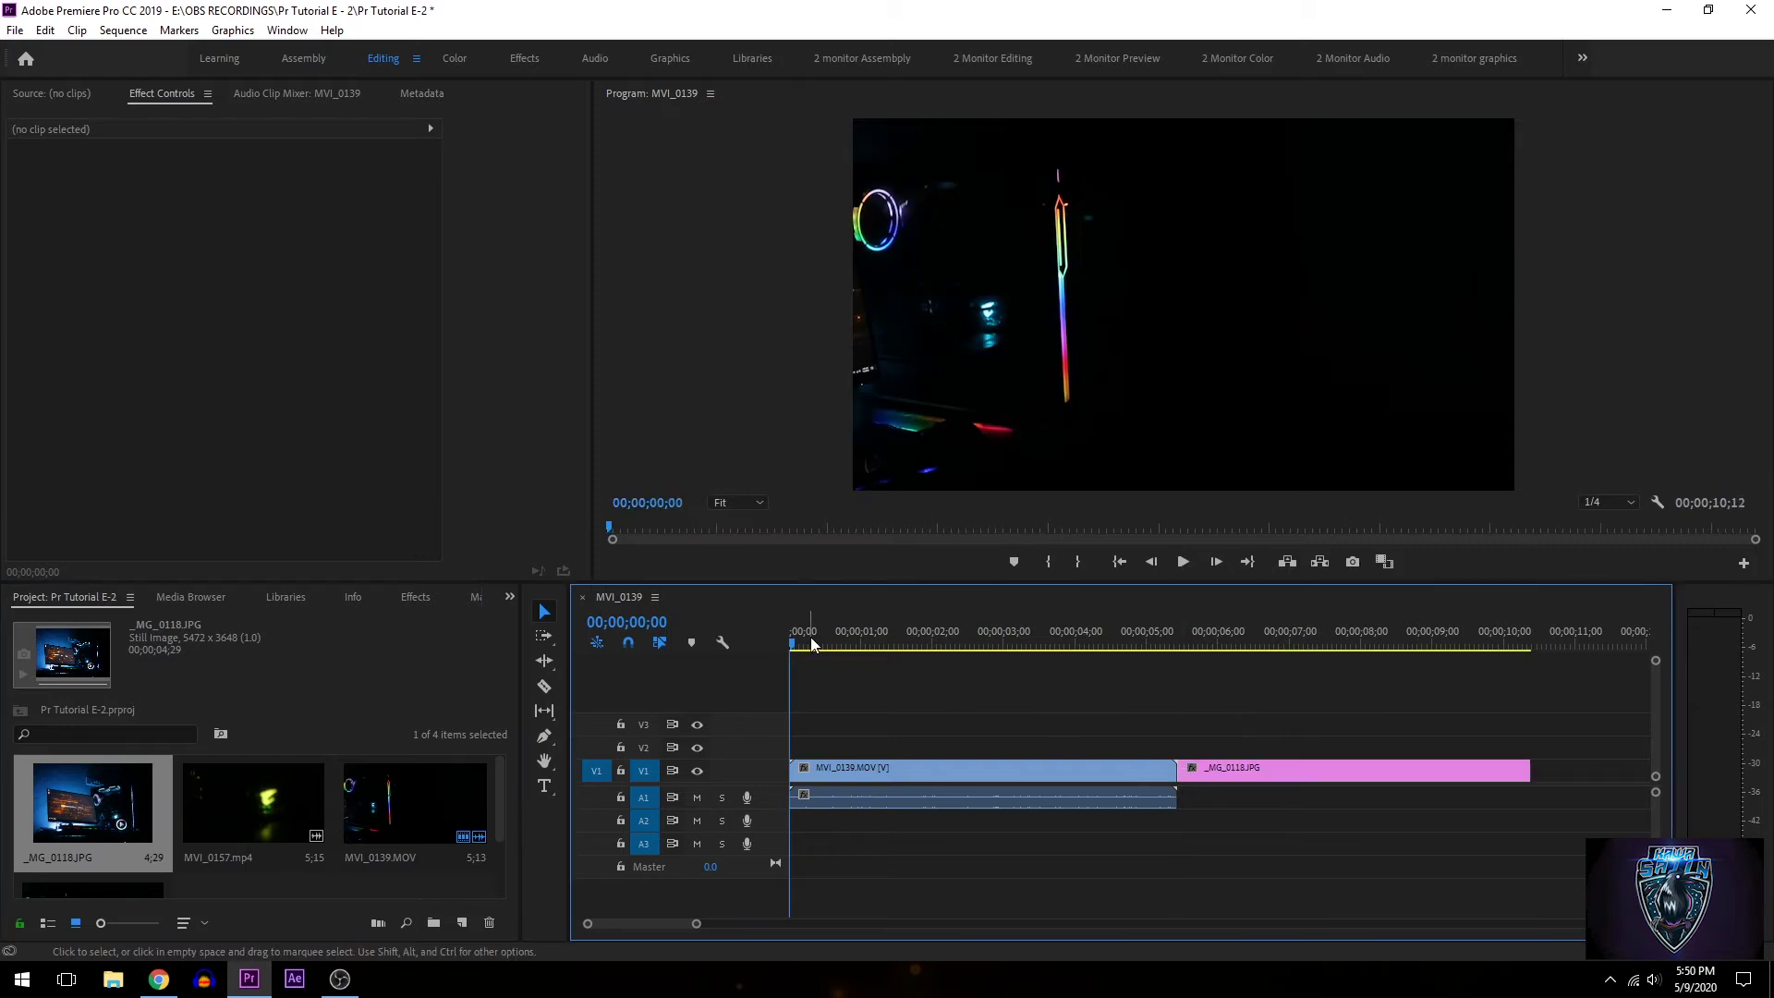
drag(794, 653, 1063, 705)
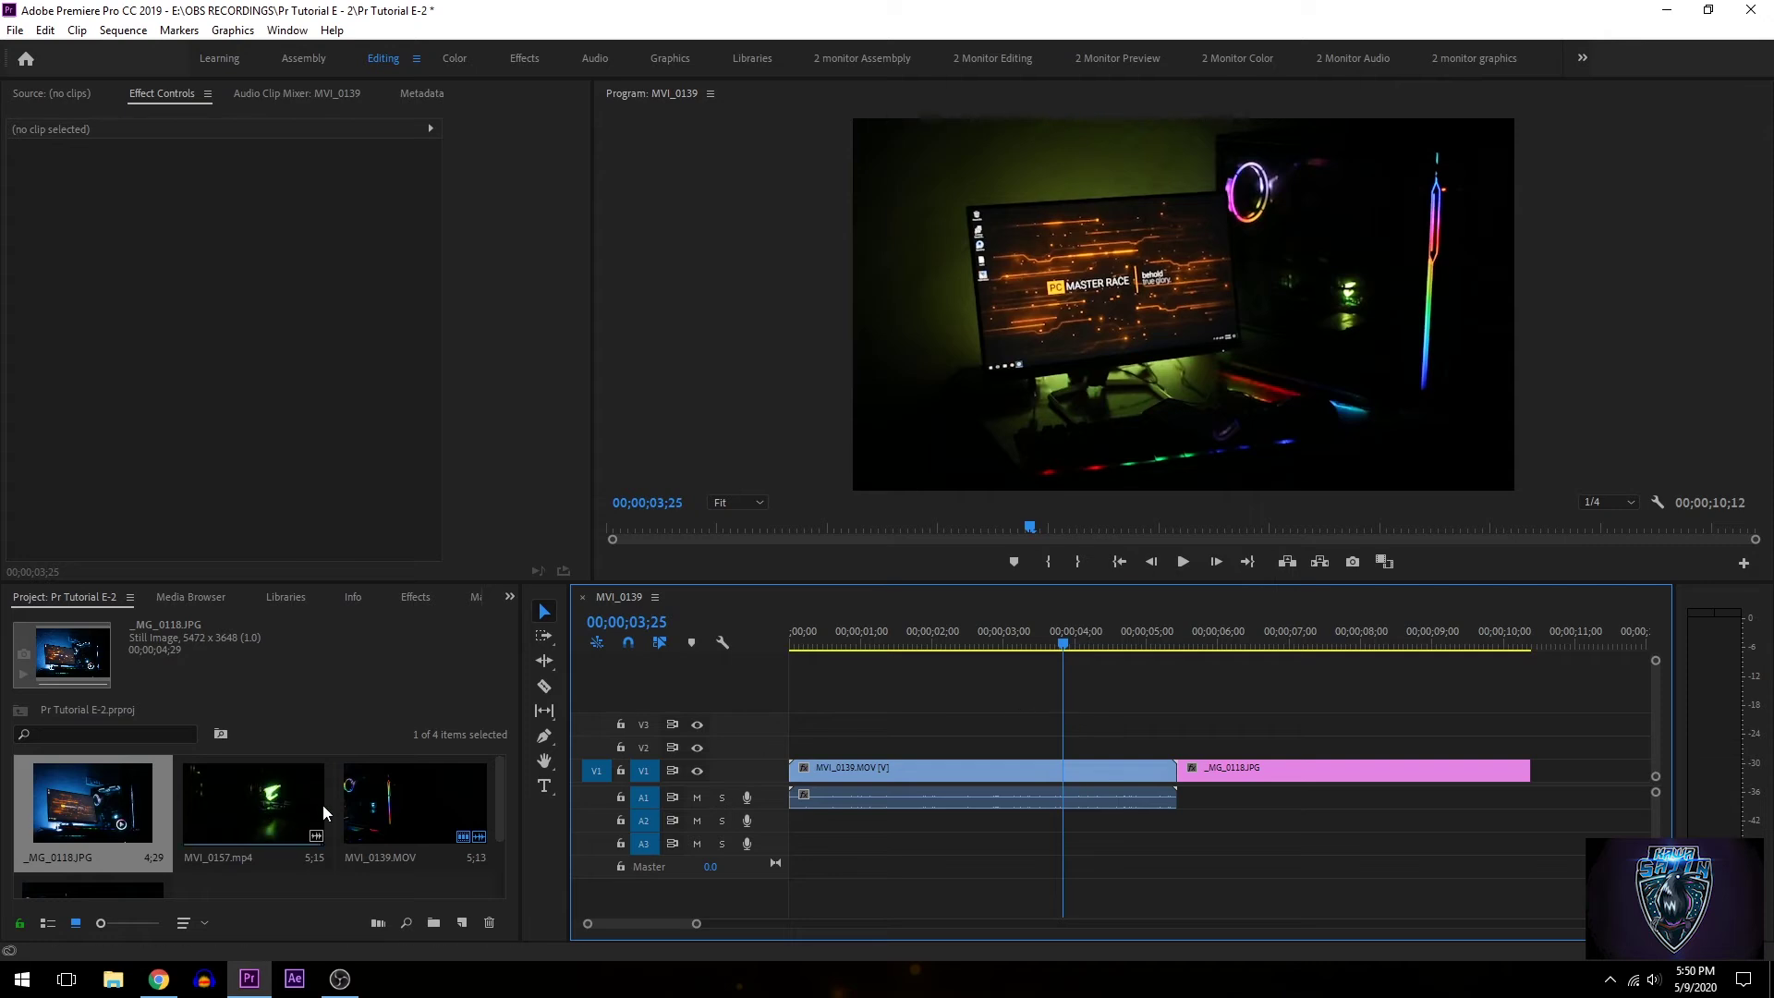
drag(259, 813, 1542, 772)
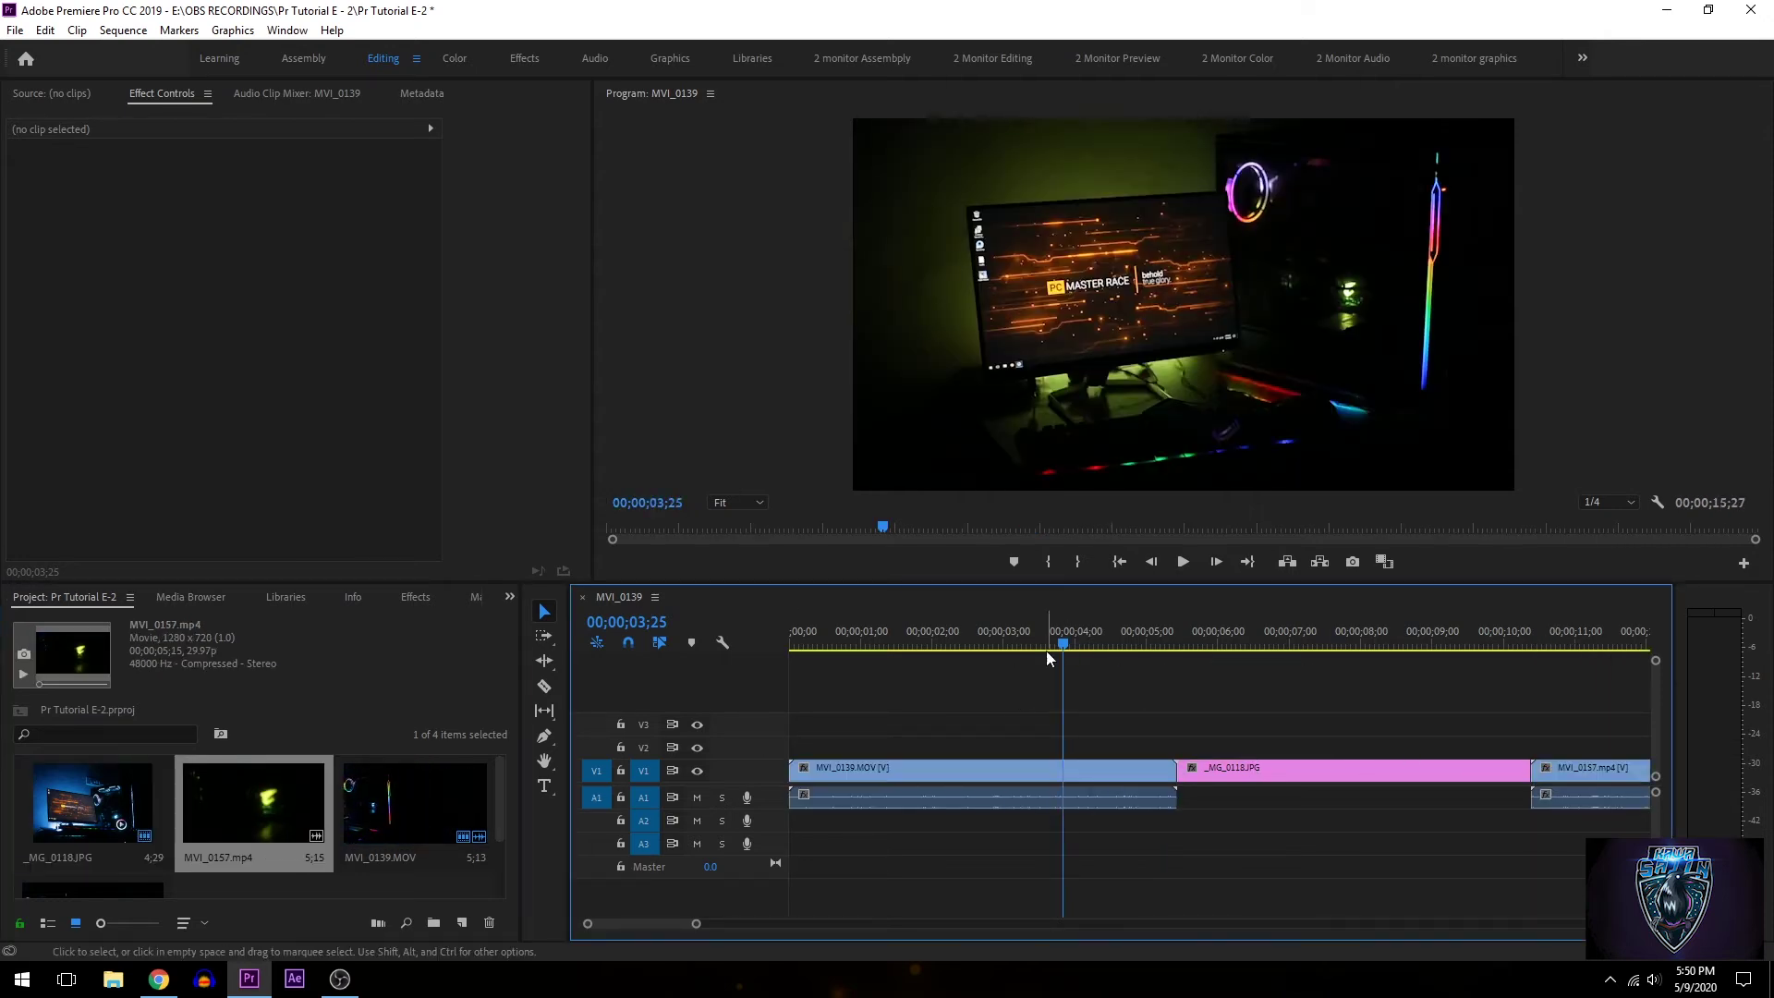
drag(1063, 645, 906, 748)
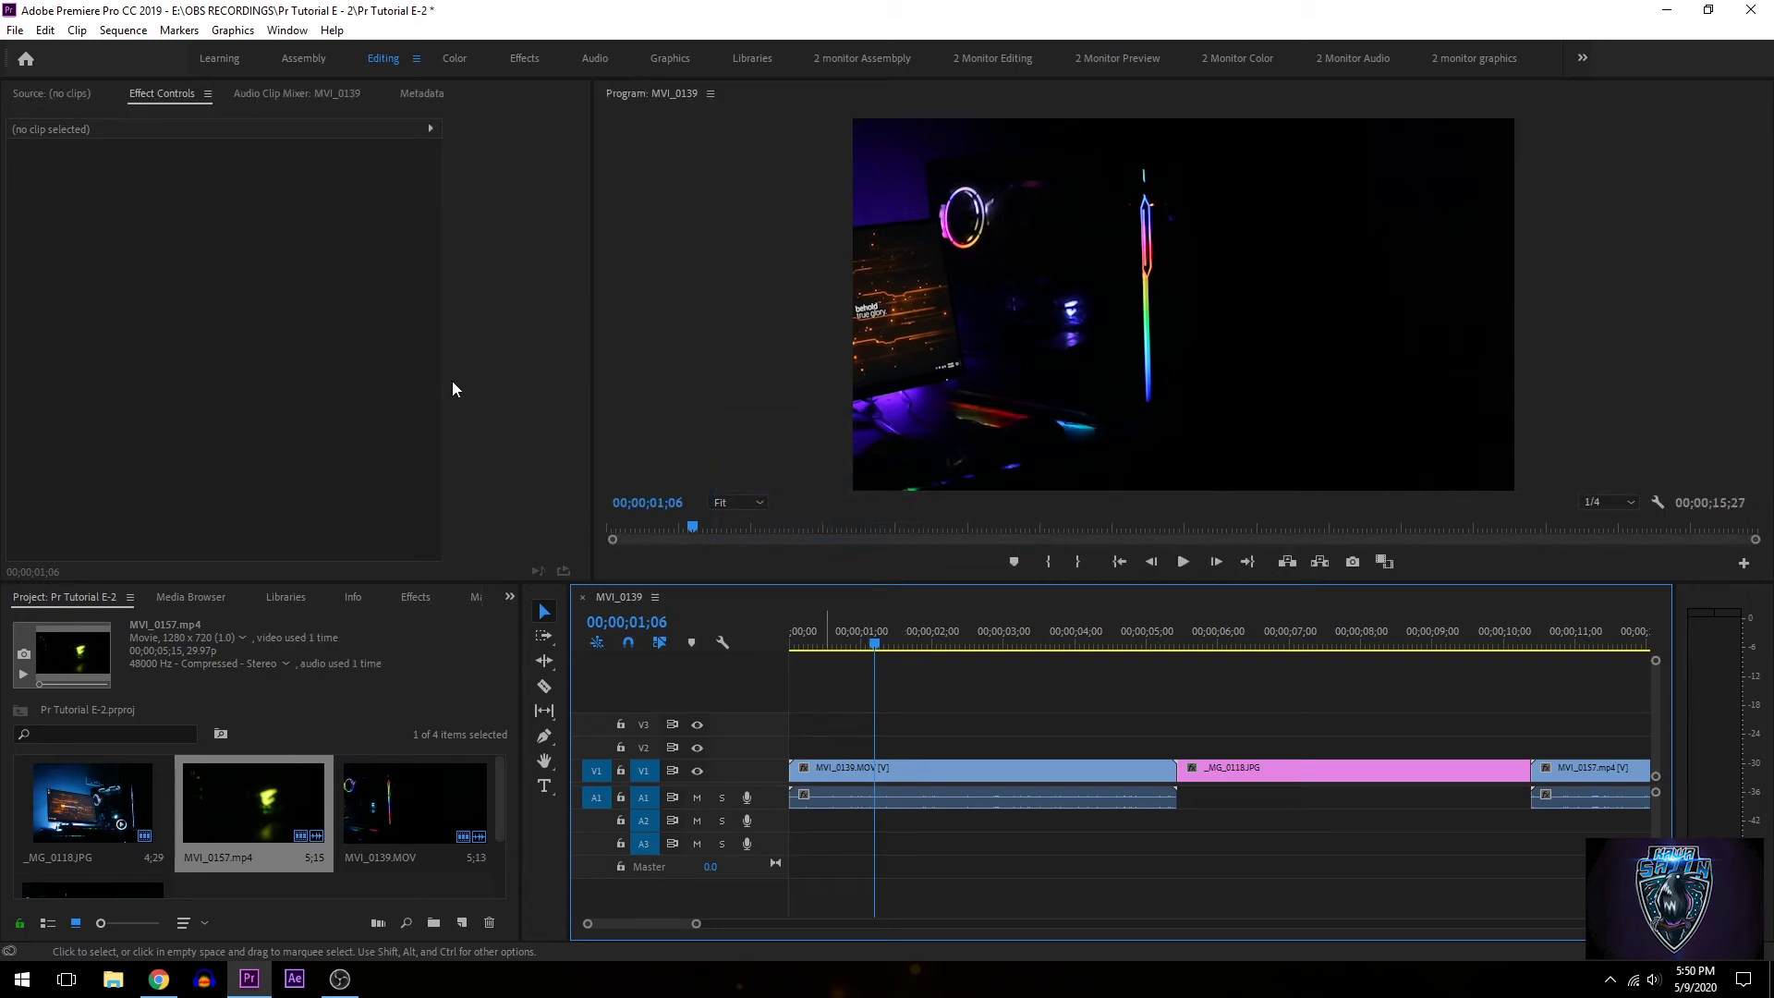
Review the Default Media Scaling options in the Media preferences and close them without changing anything
click(45, 30)
mouse_move(205, 594)
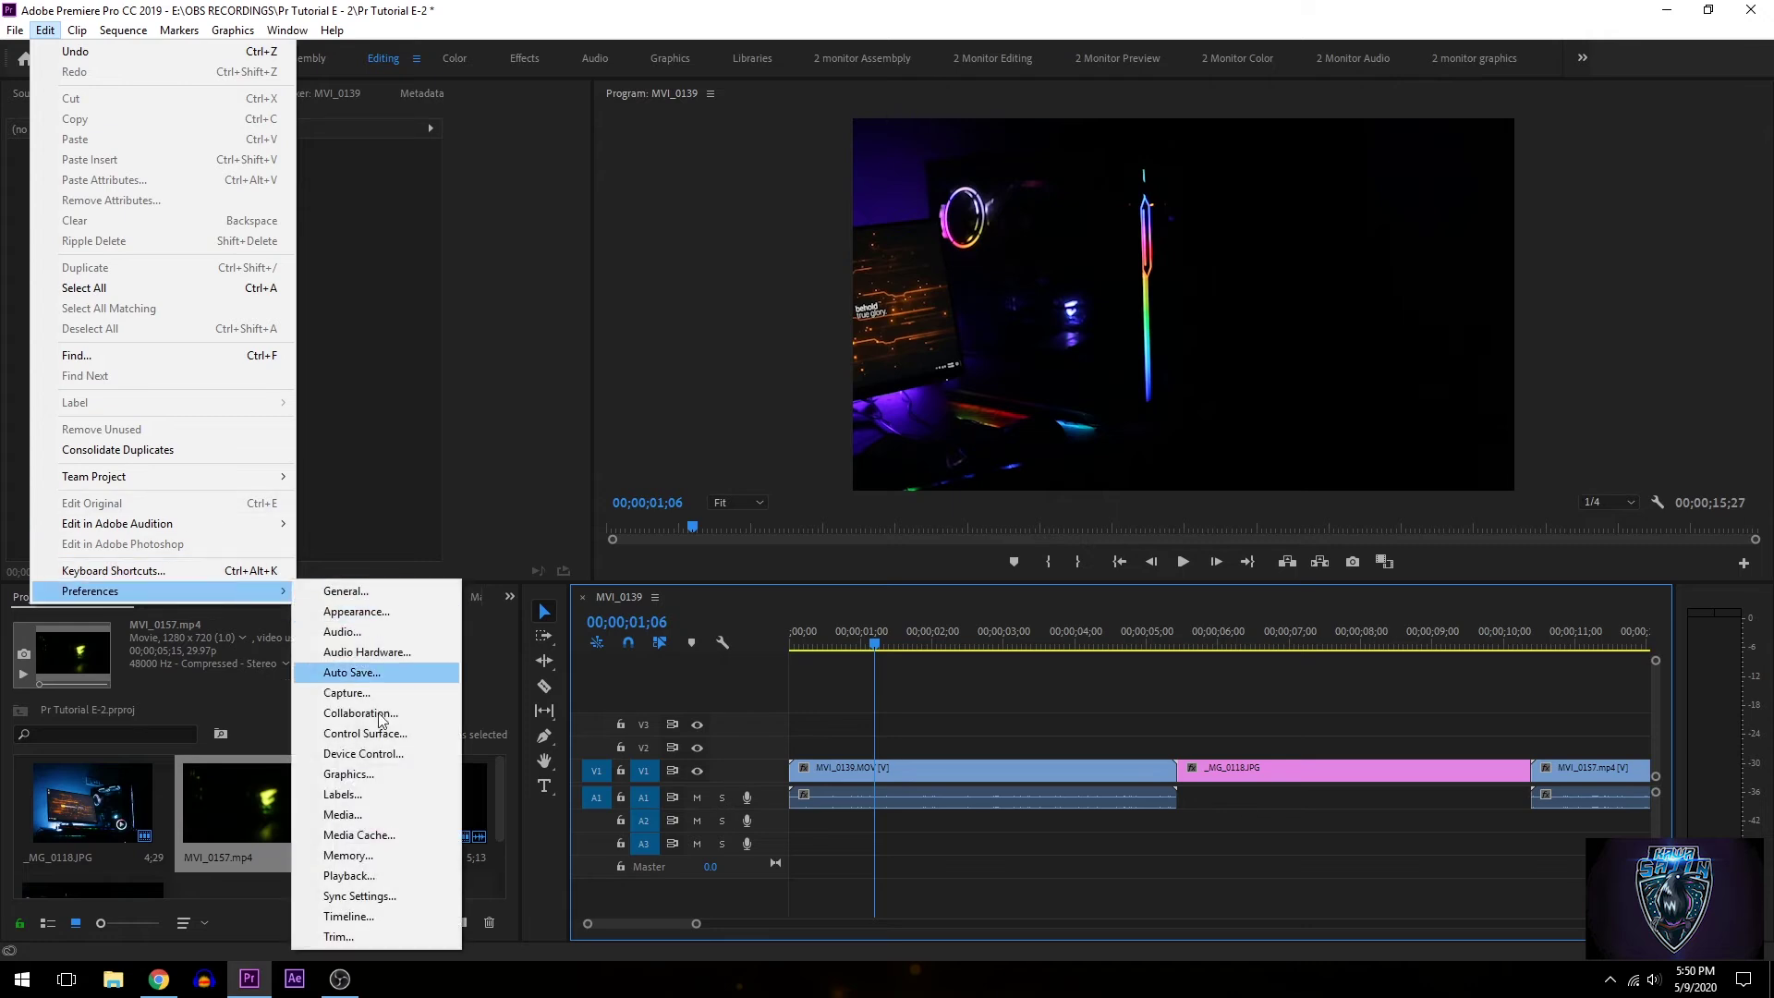
click(379, 809)
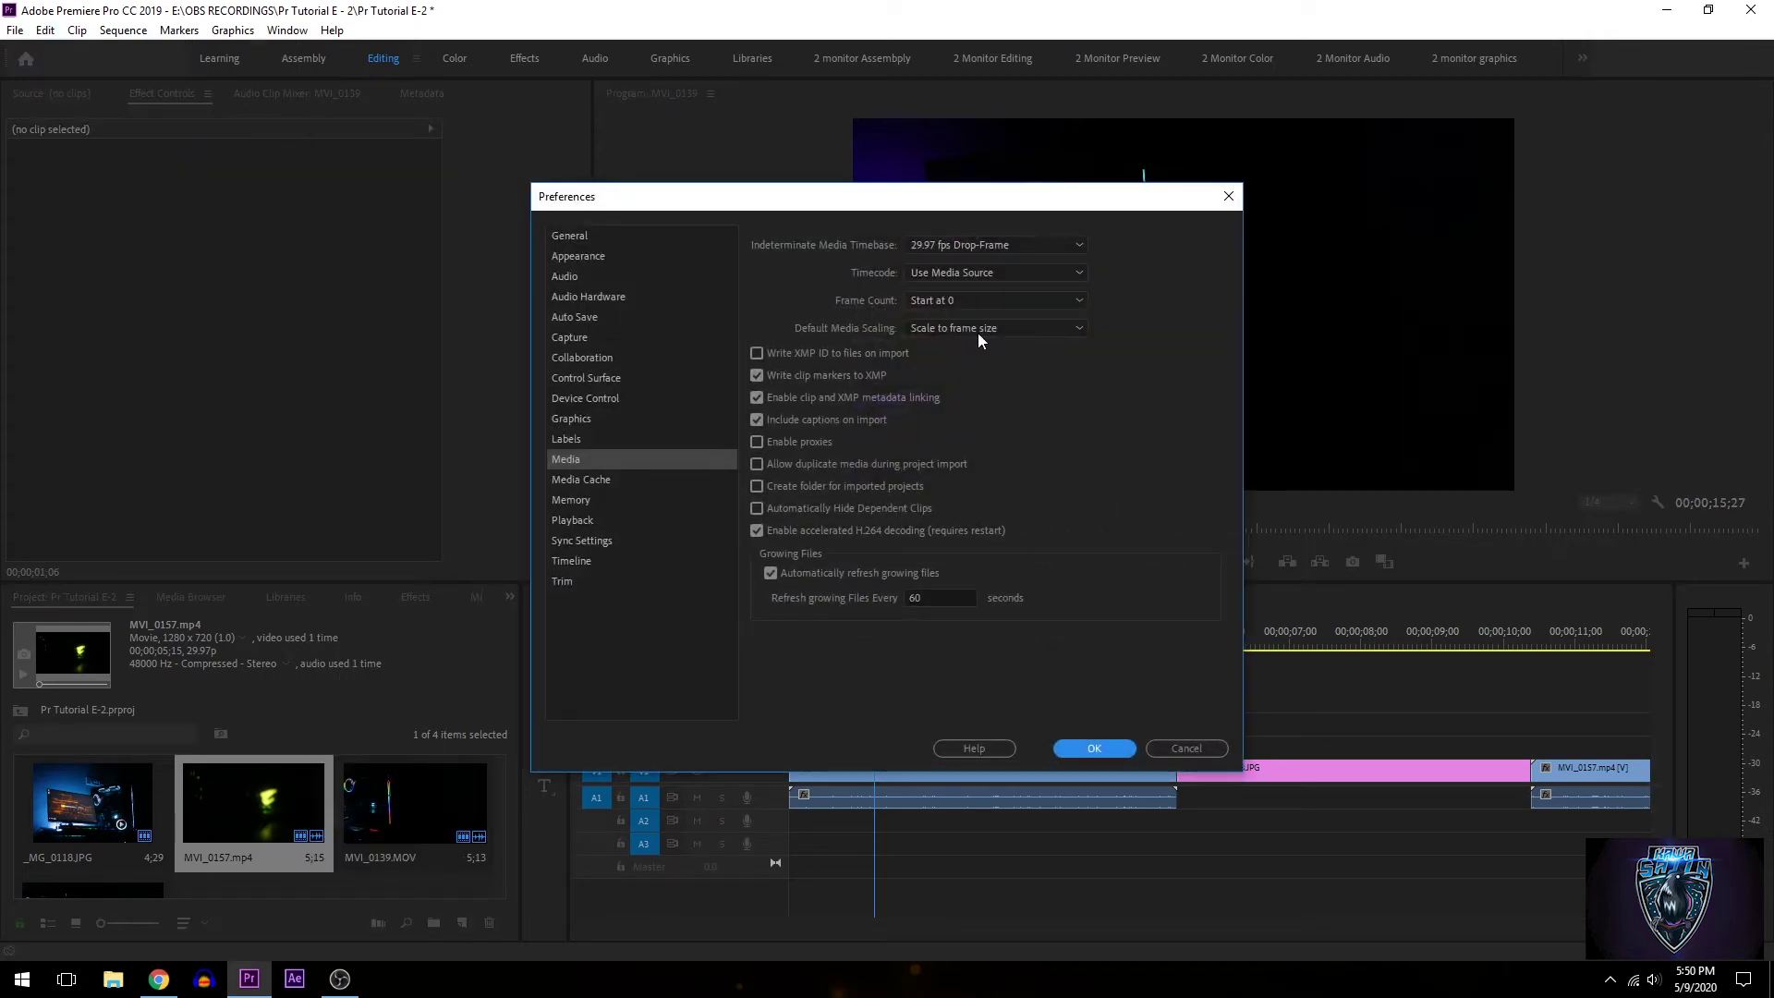
click(982, 331)
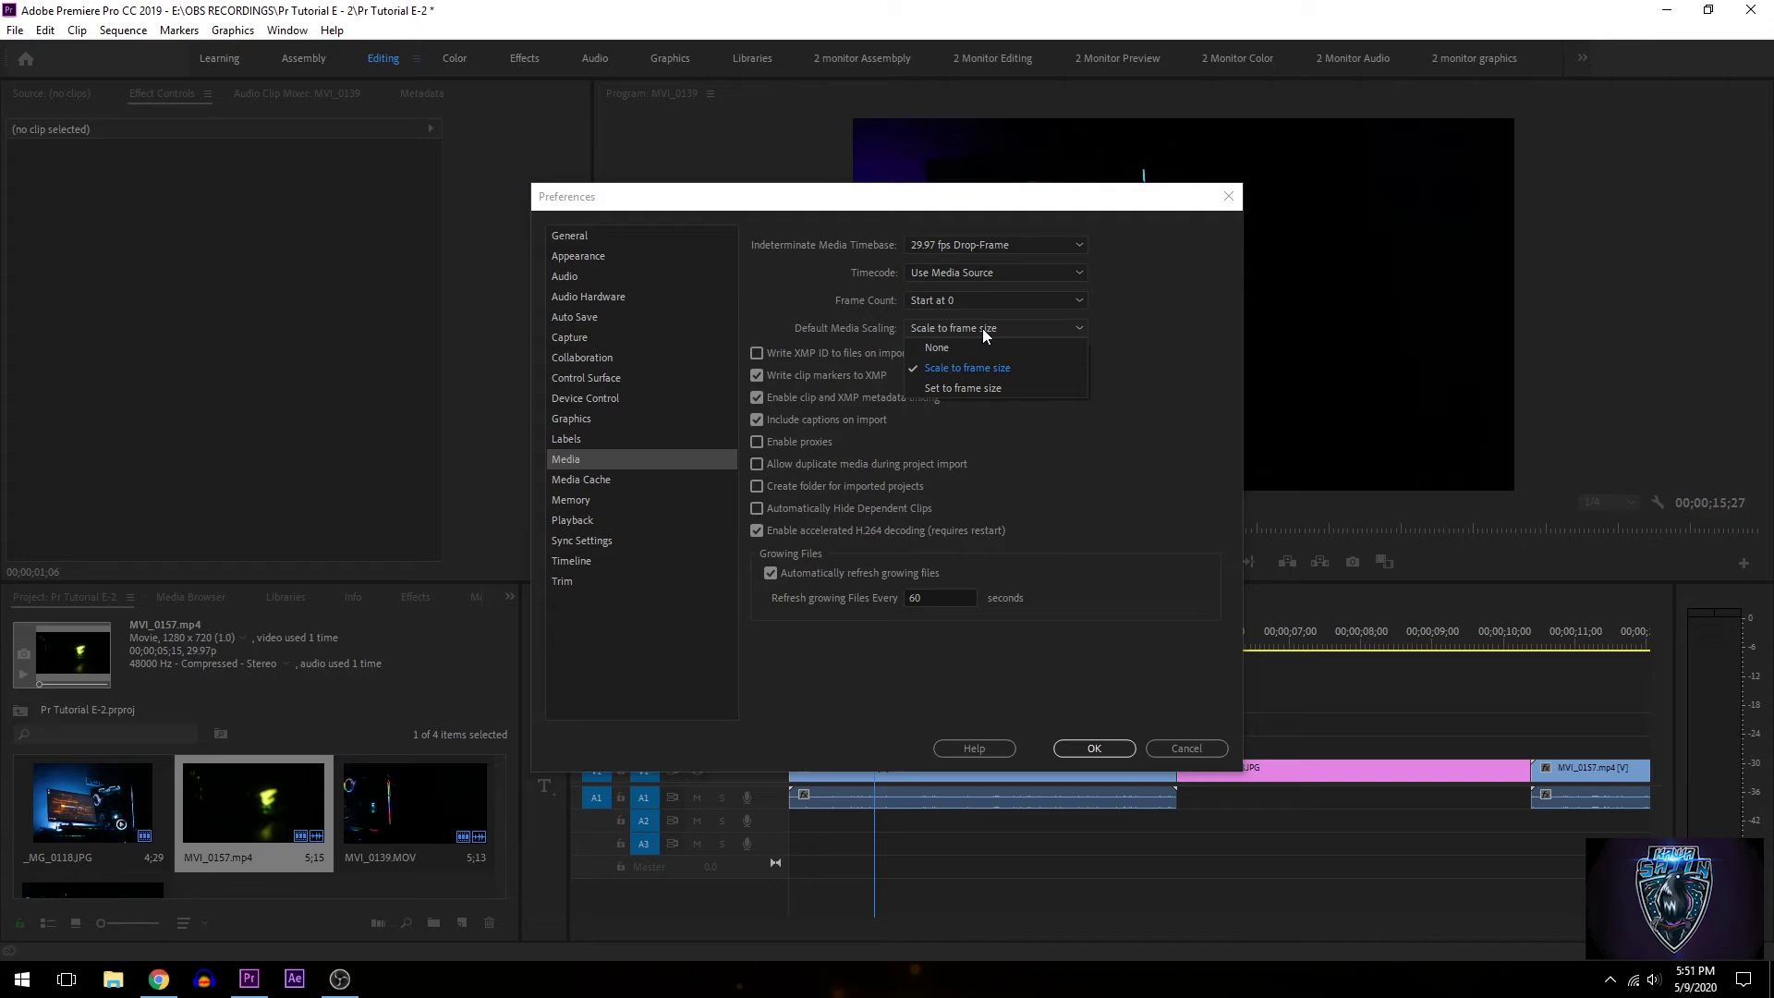
click(1185, 751)
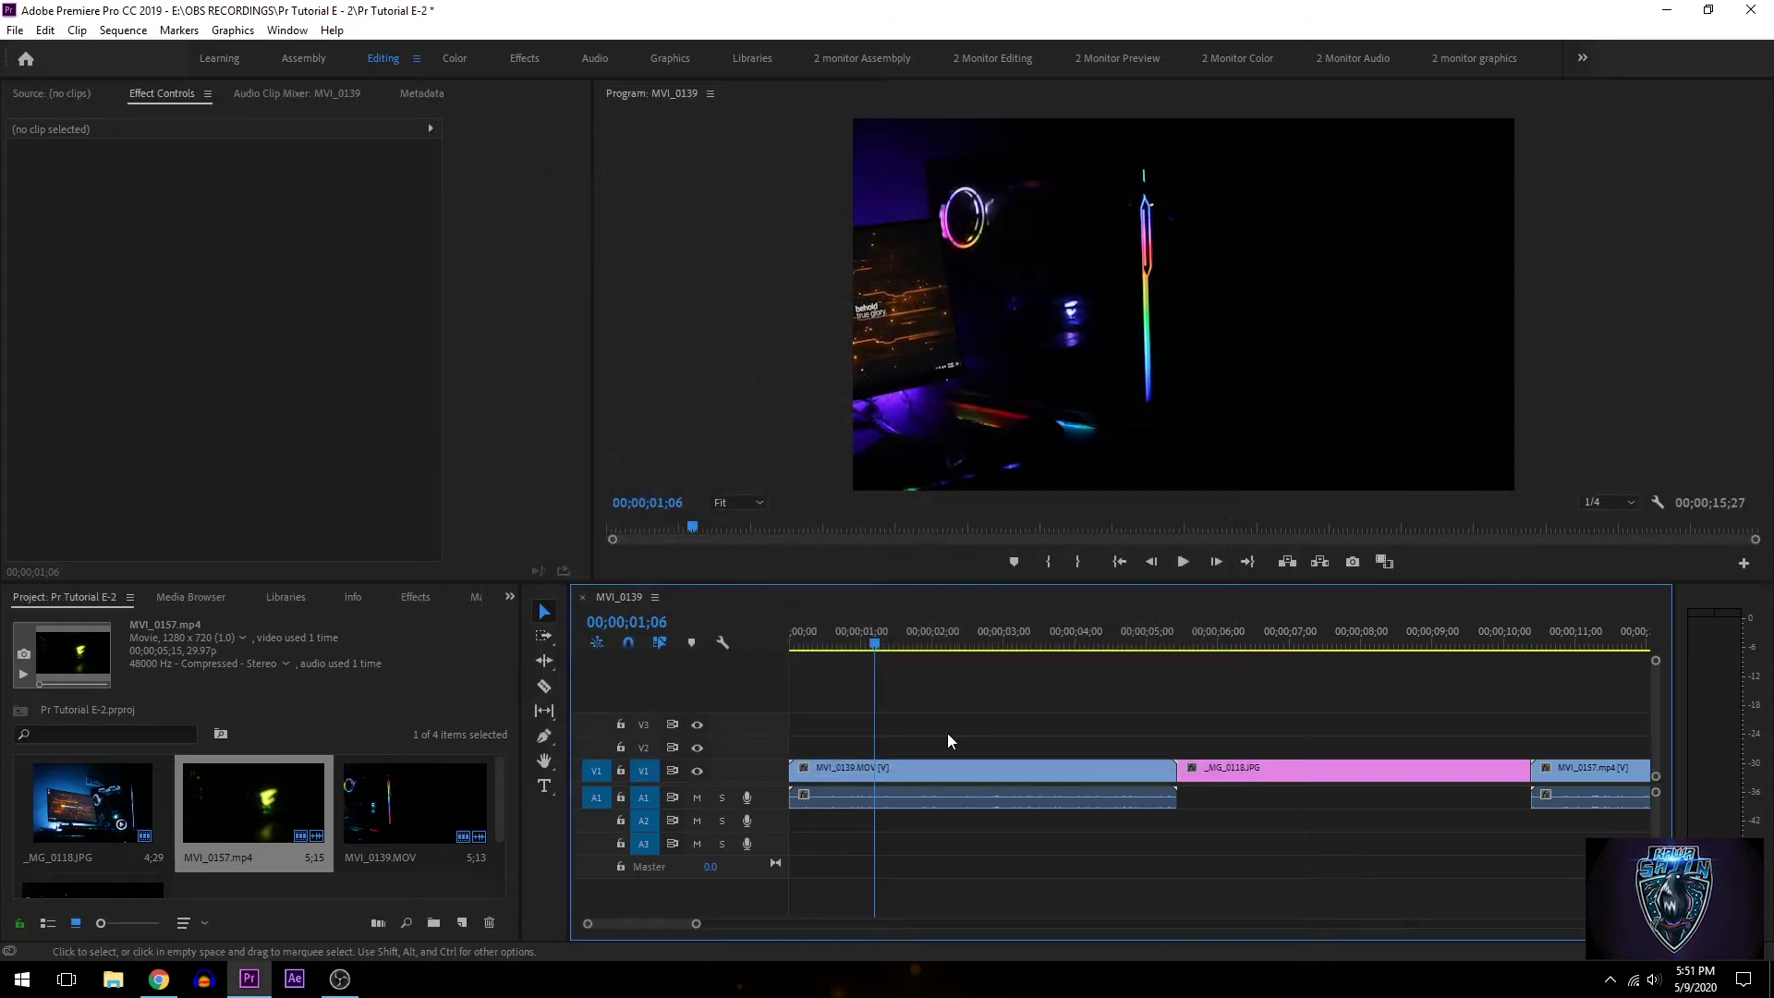
Compare the Scale values and frame fit of MVI_0139.MOV, _MG_0118.JPG and MVI_0157.mp4, checking the photo's source resolution
click(887, 771)
drag(832, 649, 1112, 650)
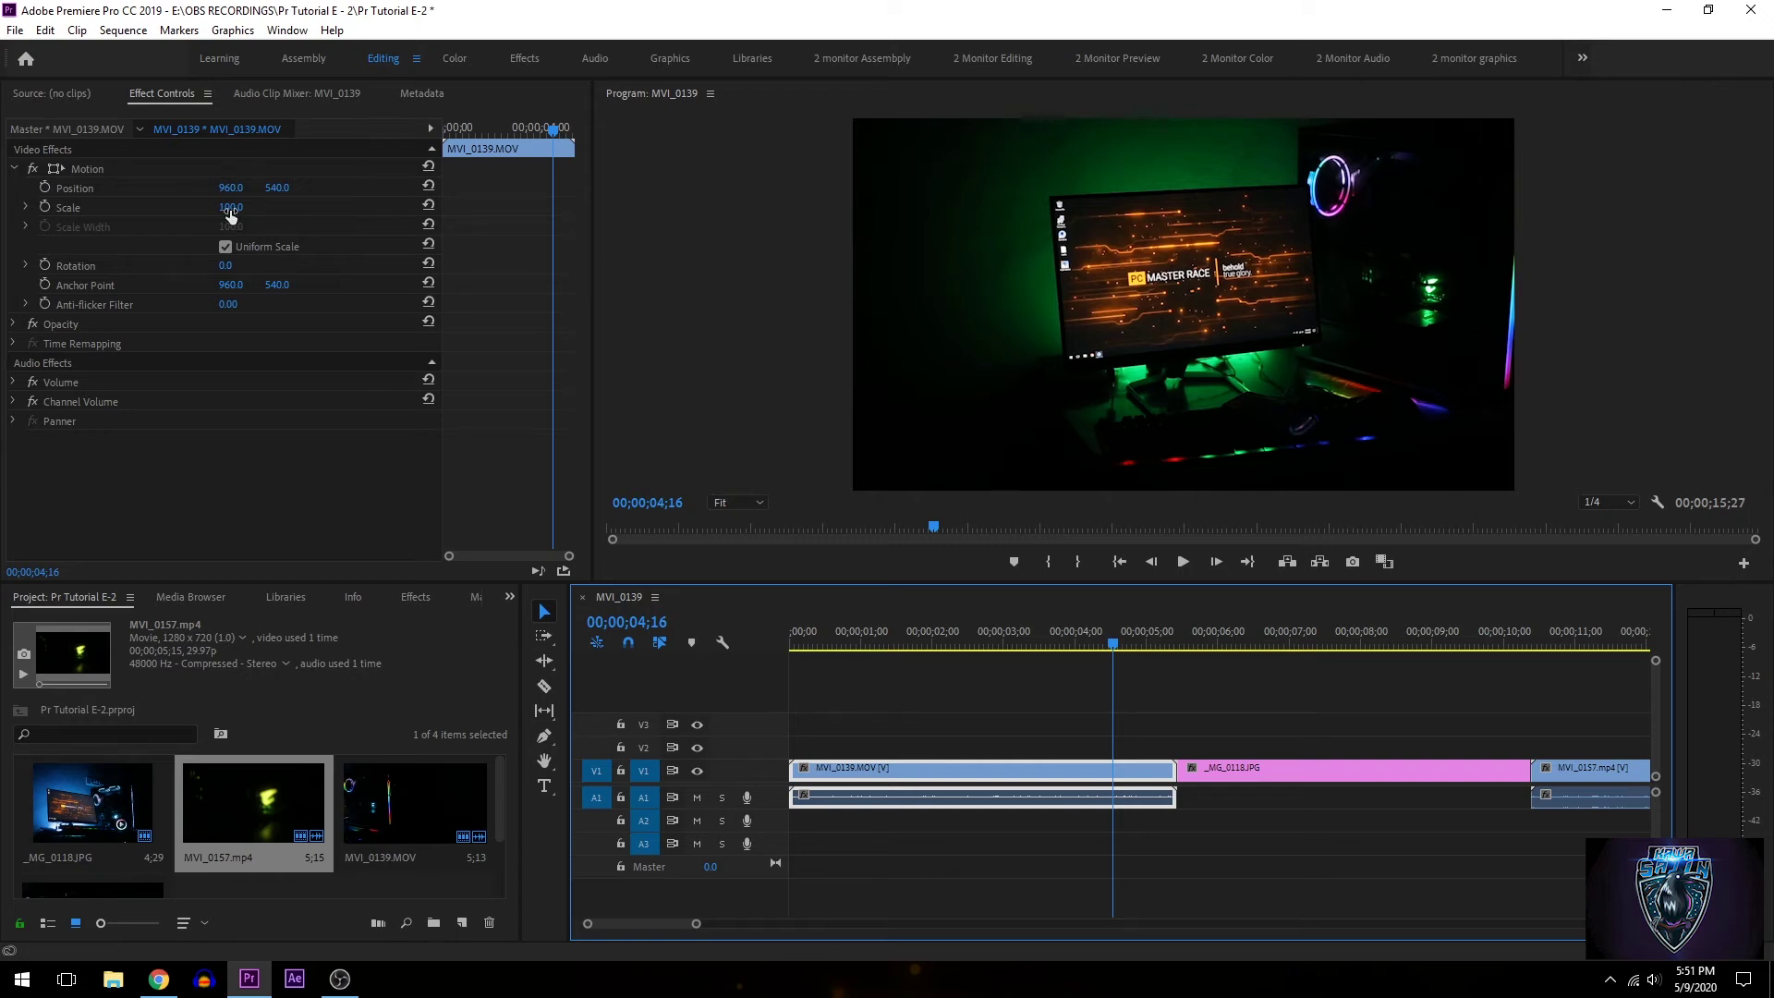
click(1232, 638)
click(1273, 639)
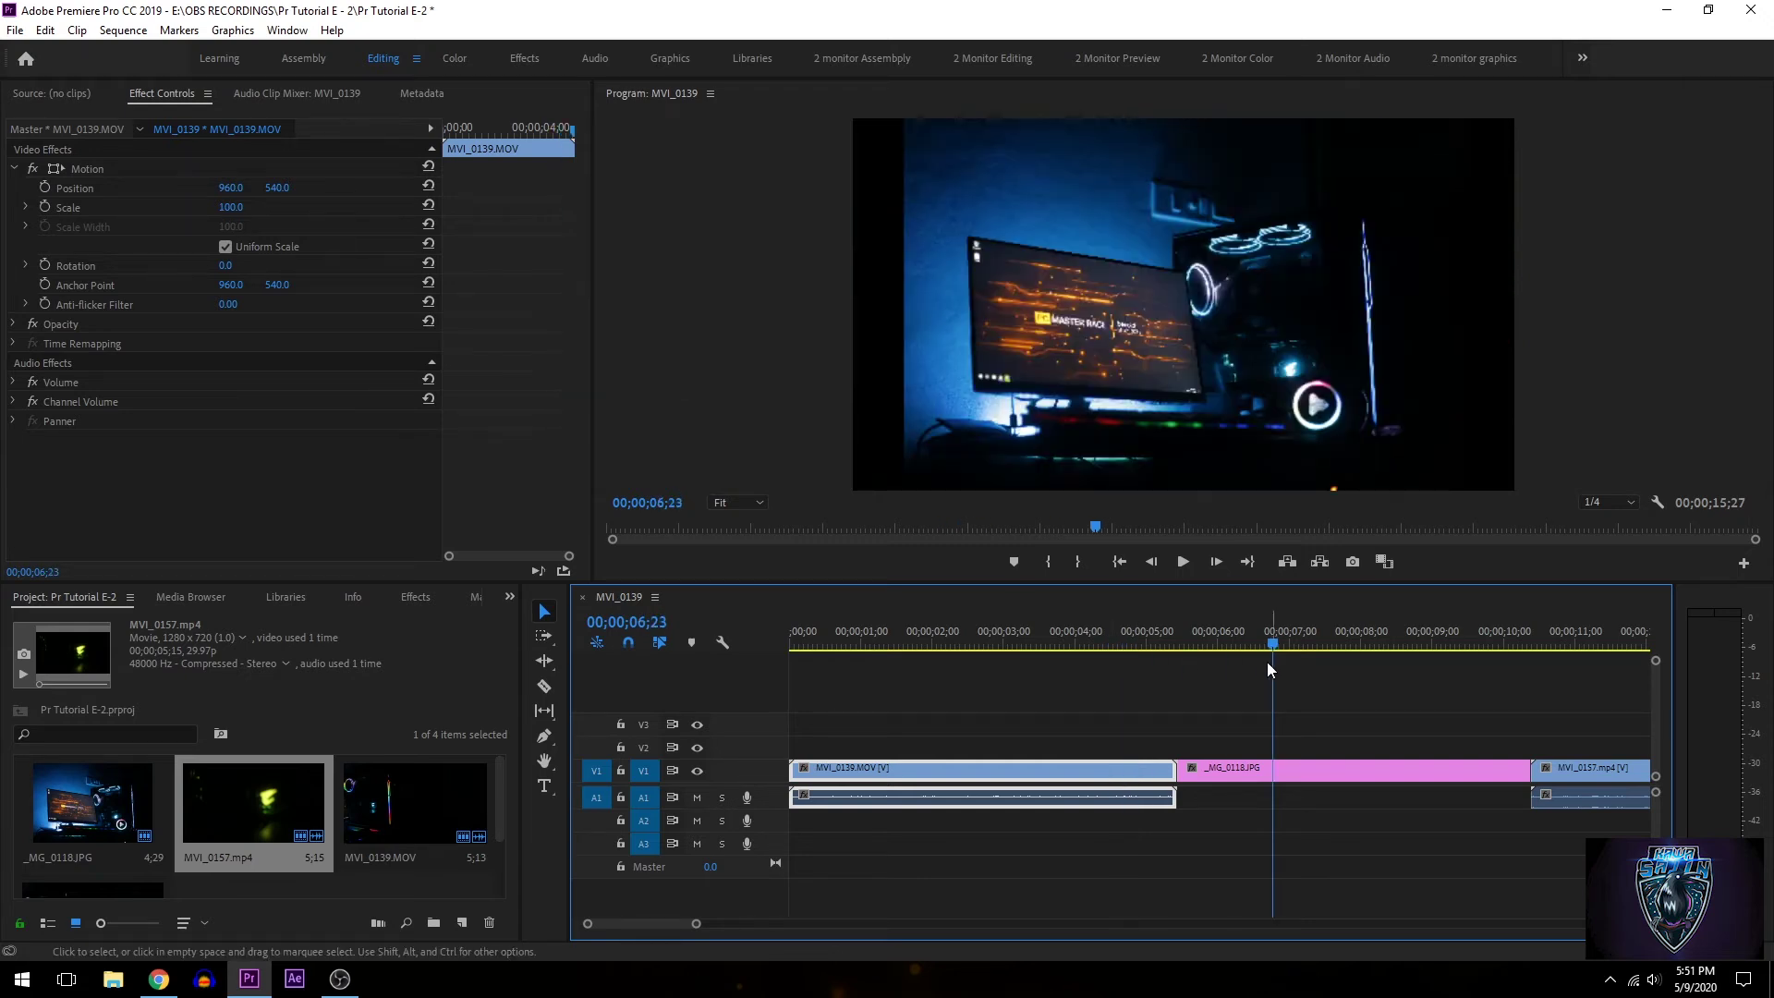
click(92, 802)
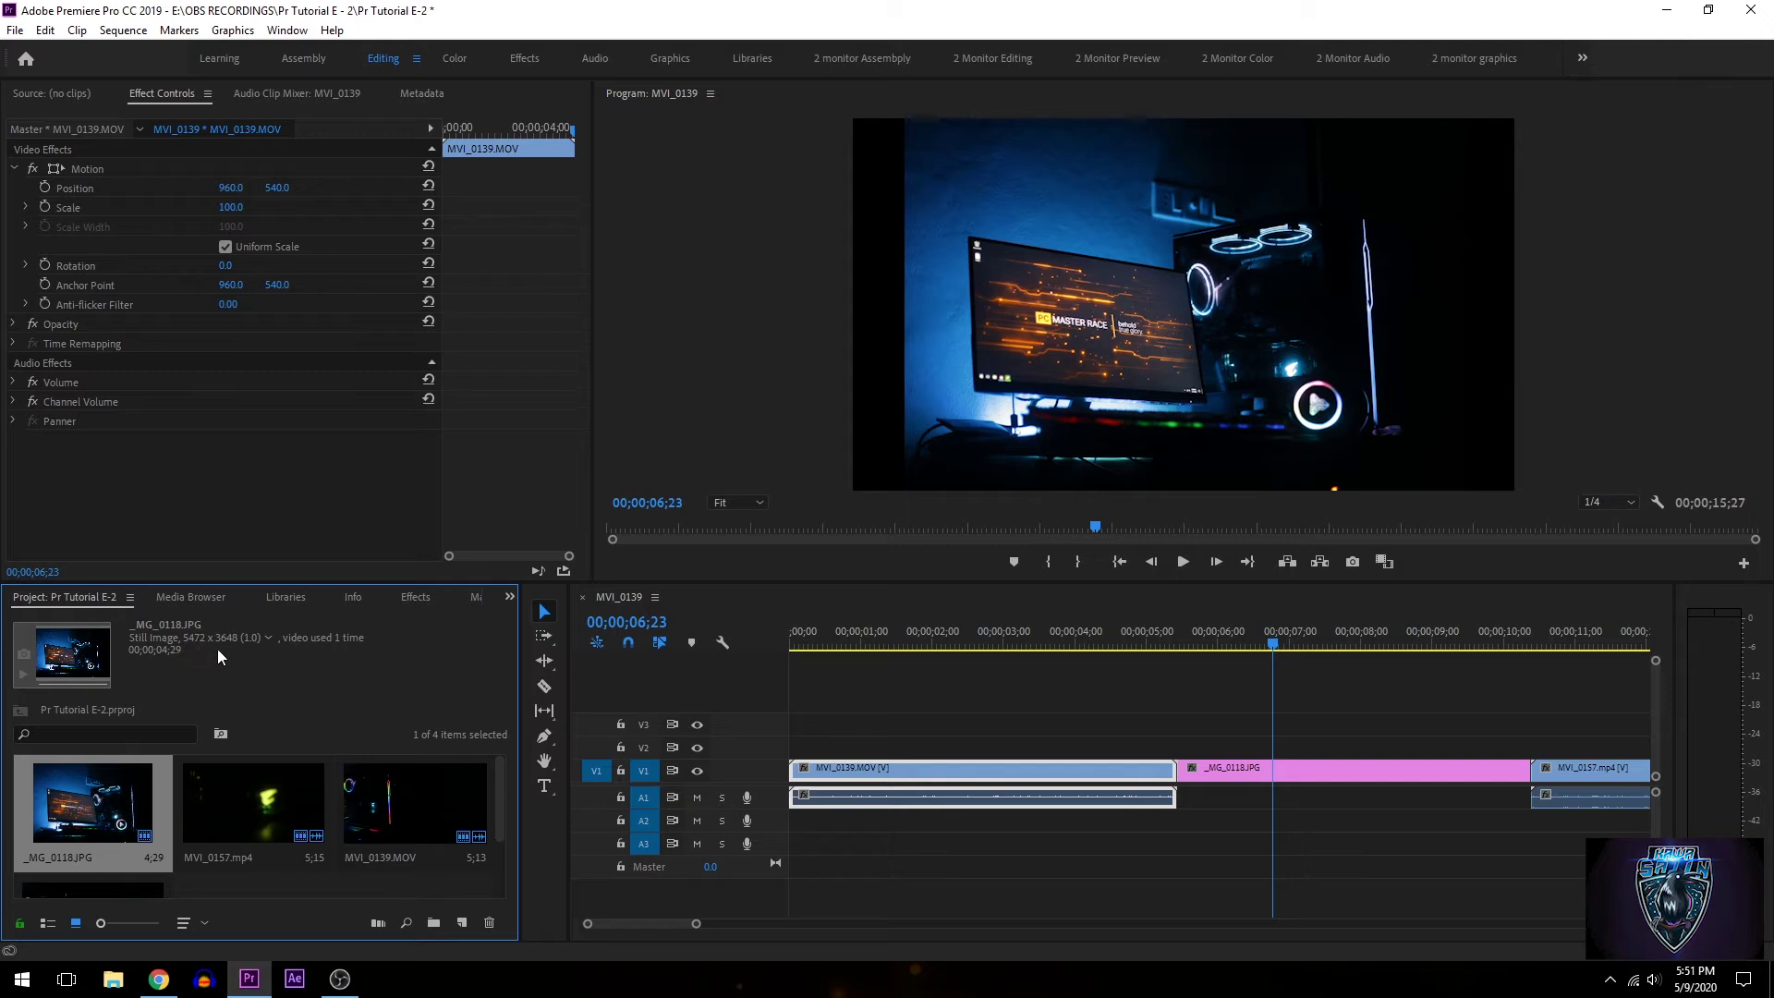
click(1223, 764)
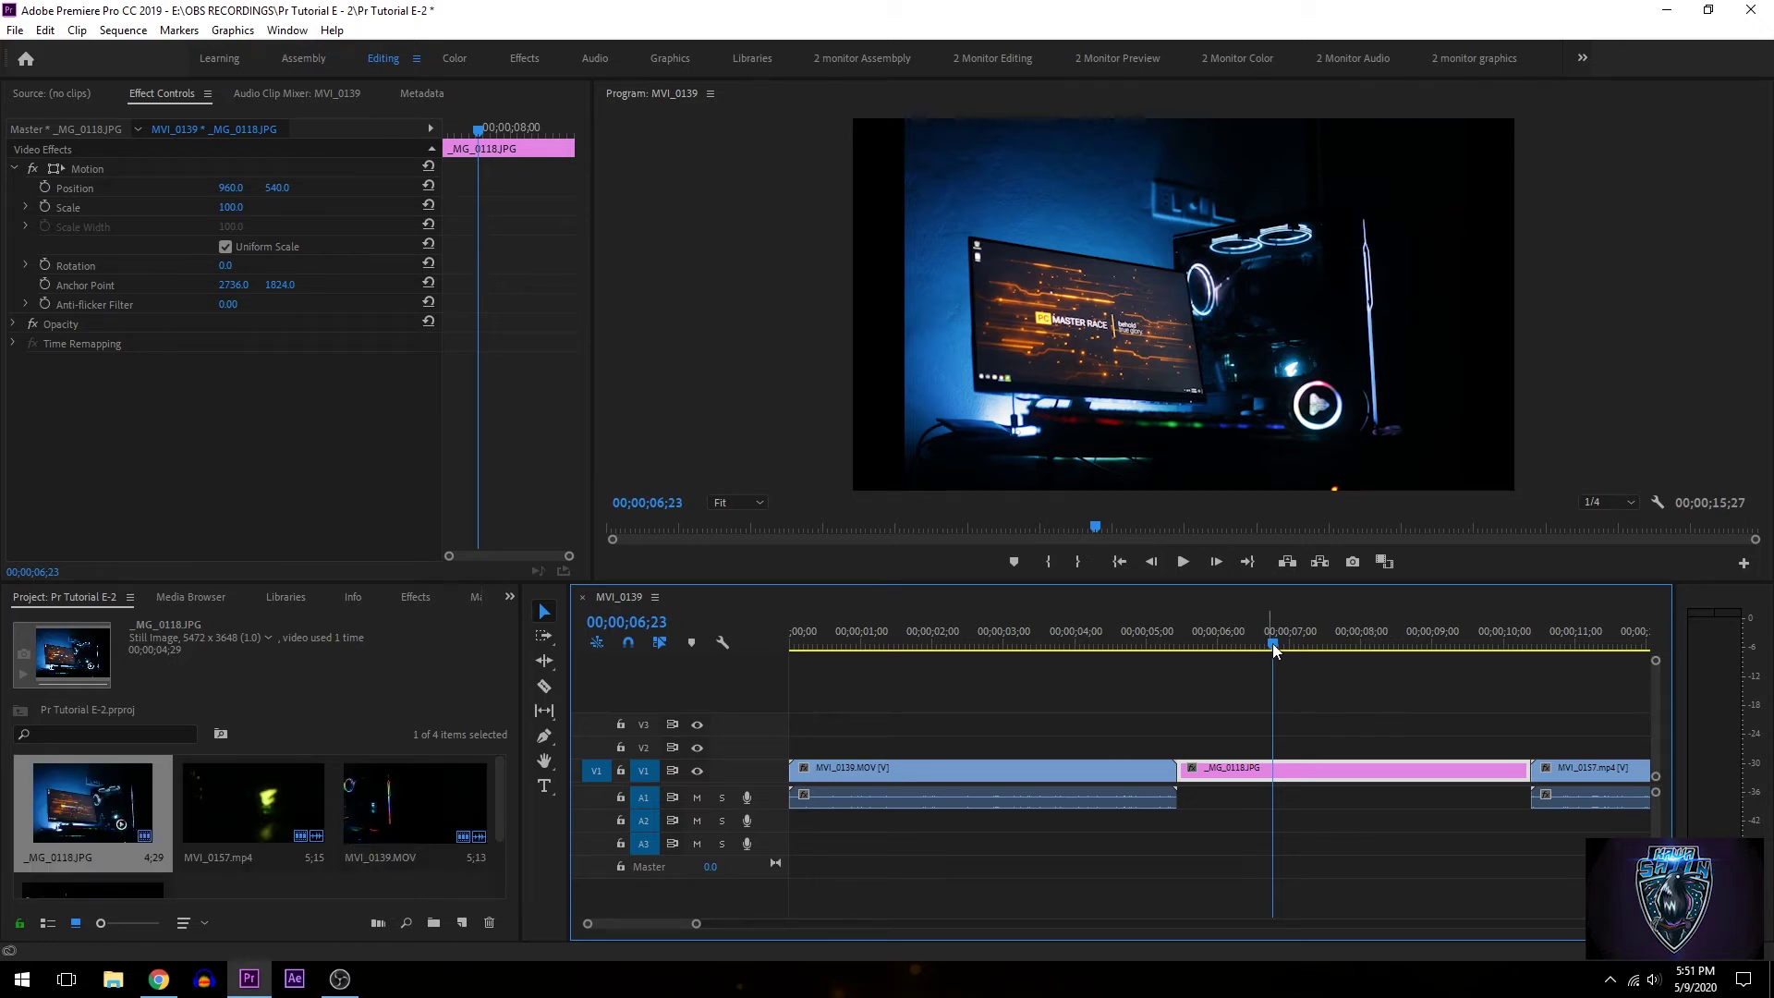
drag(1273, 643, 1546, 645)
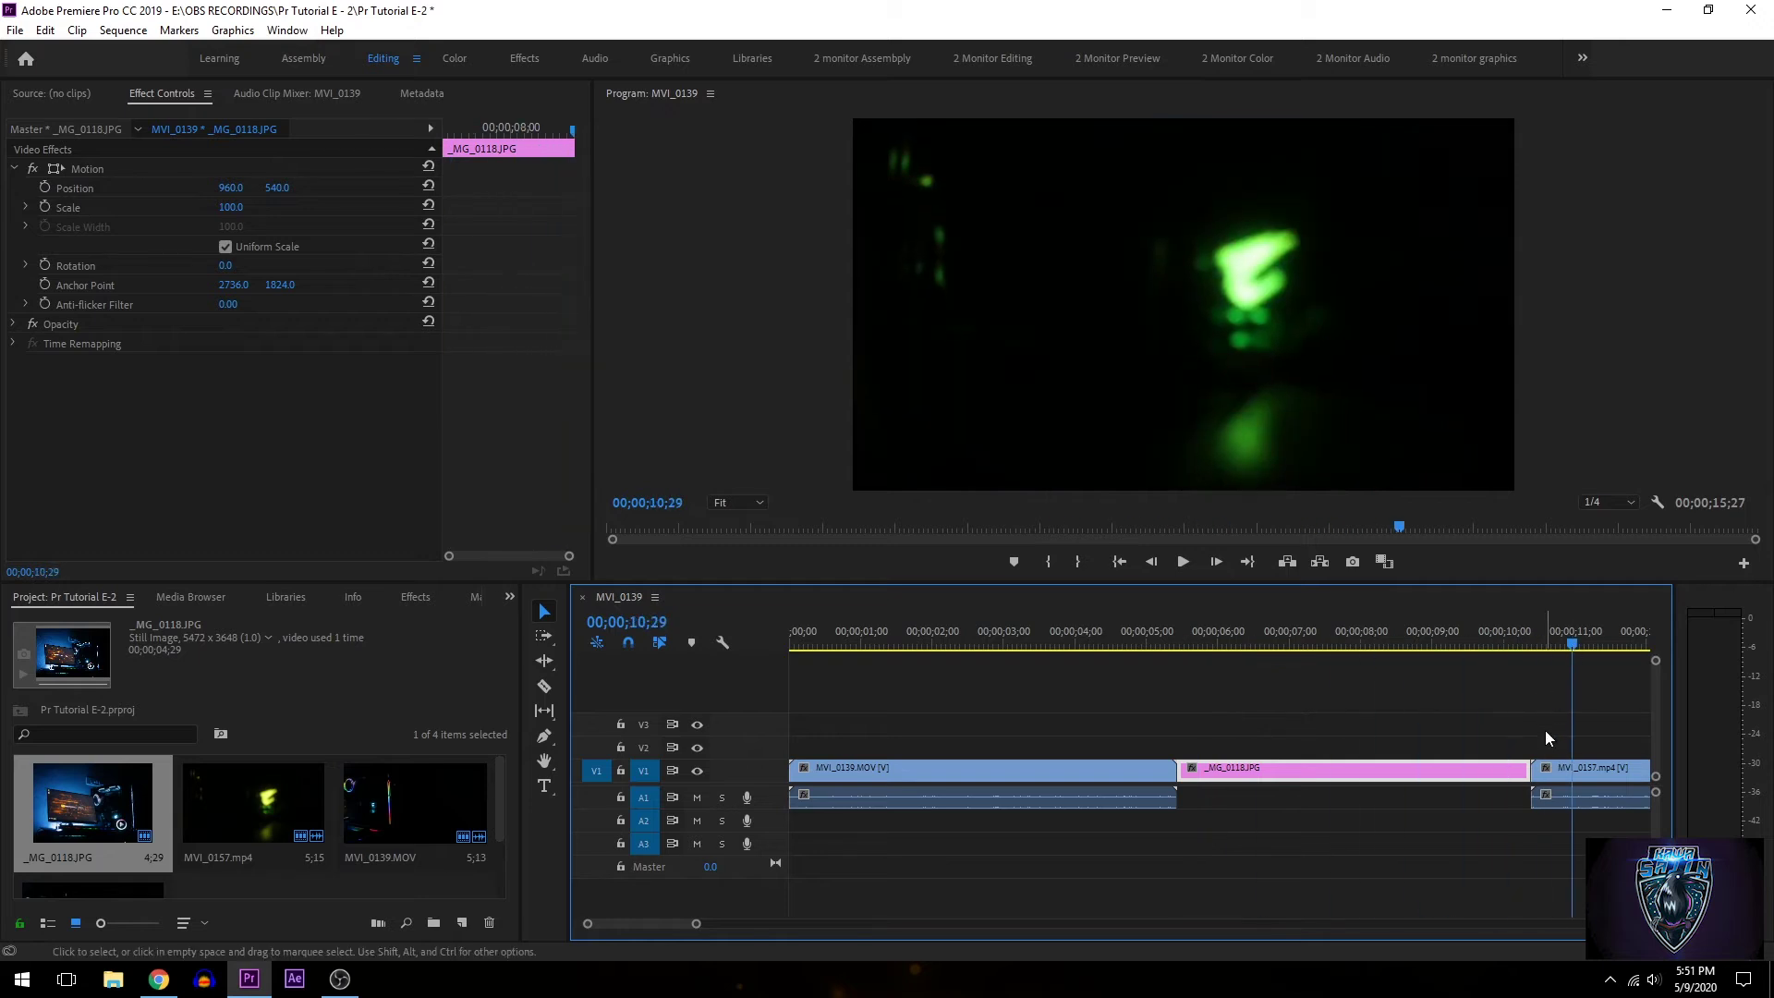
click(1550, 774)
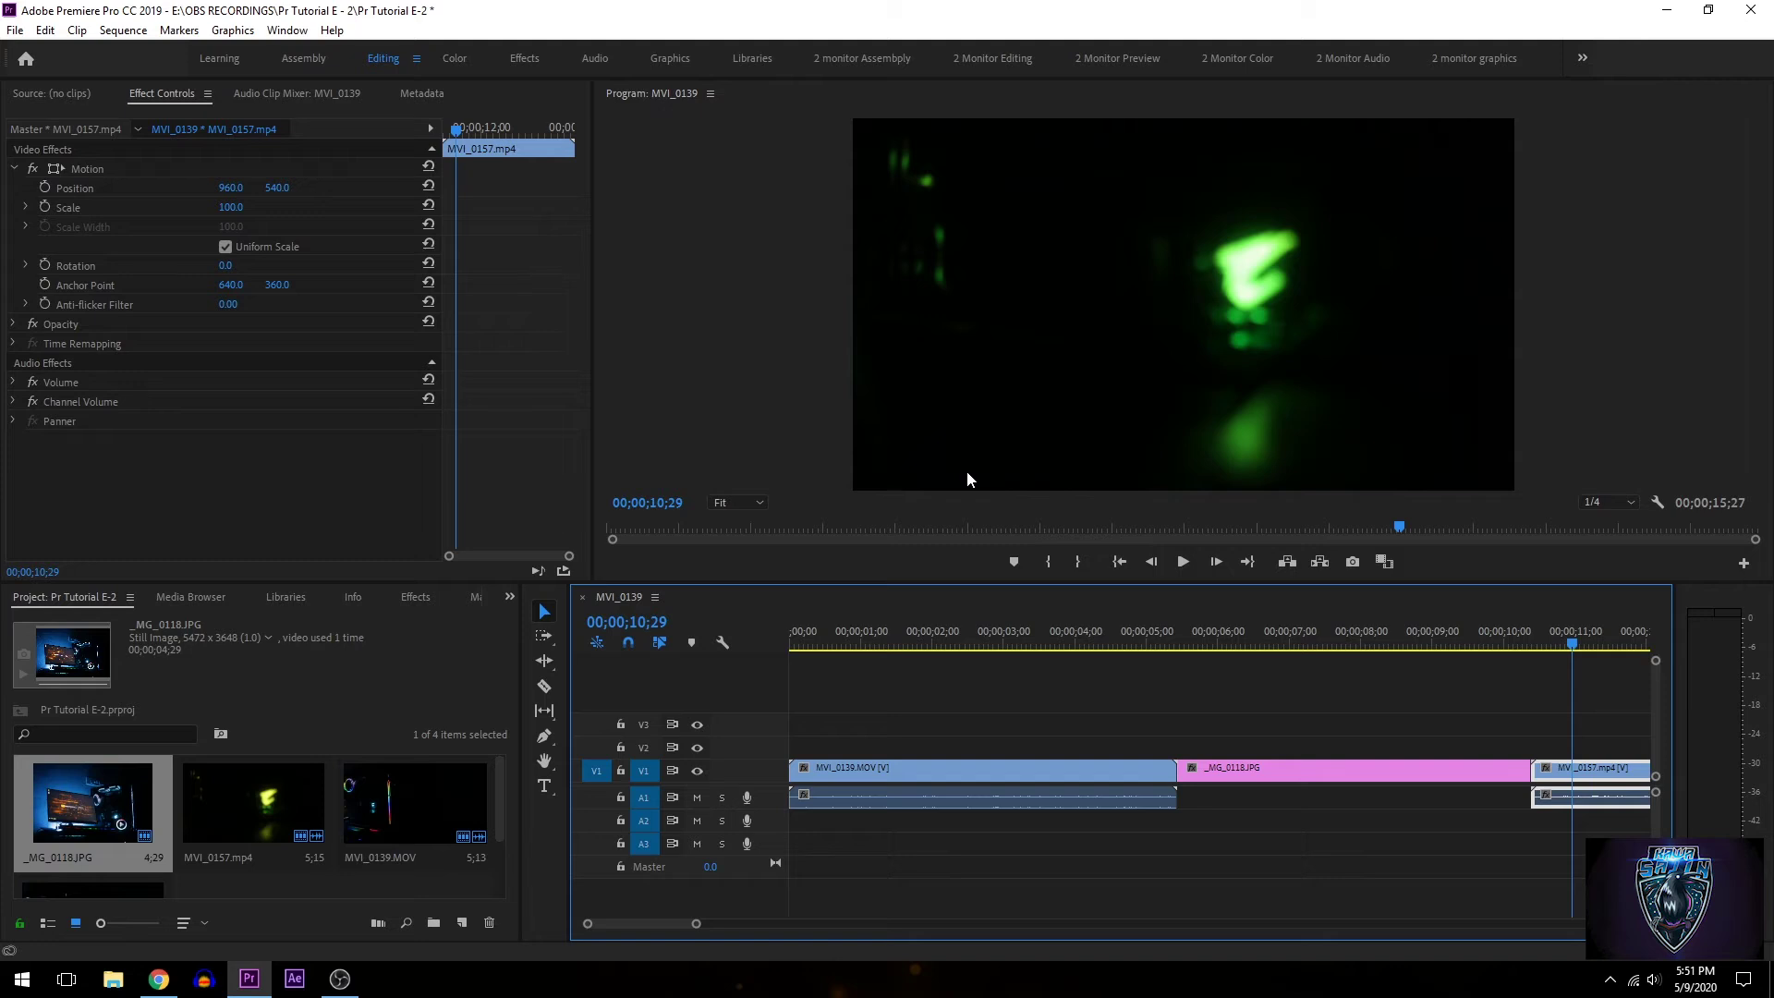
drag(679, 925, 686, 922)
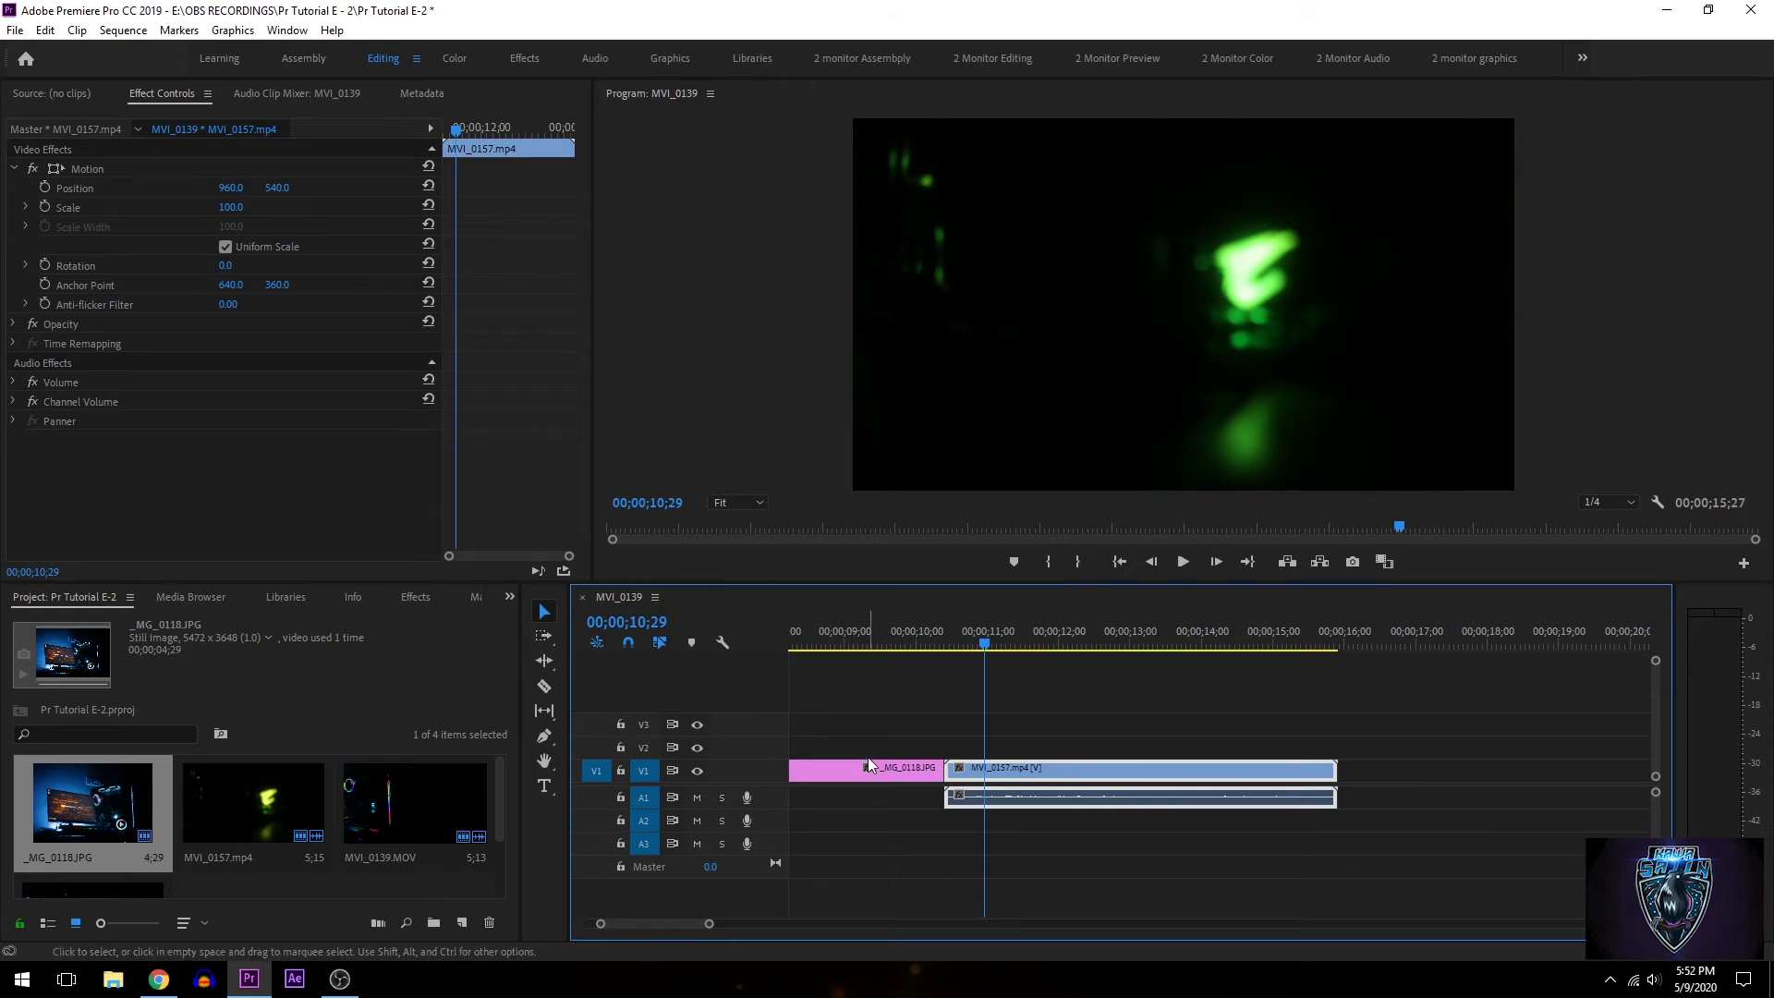
click(229, 209)
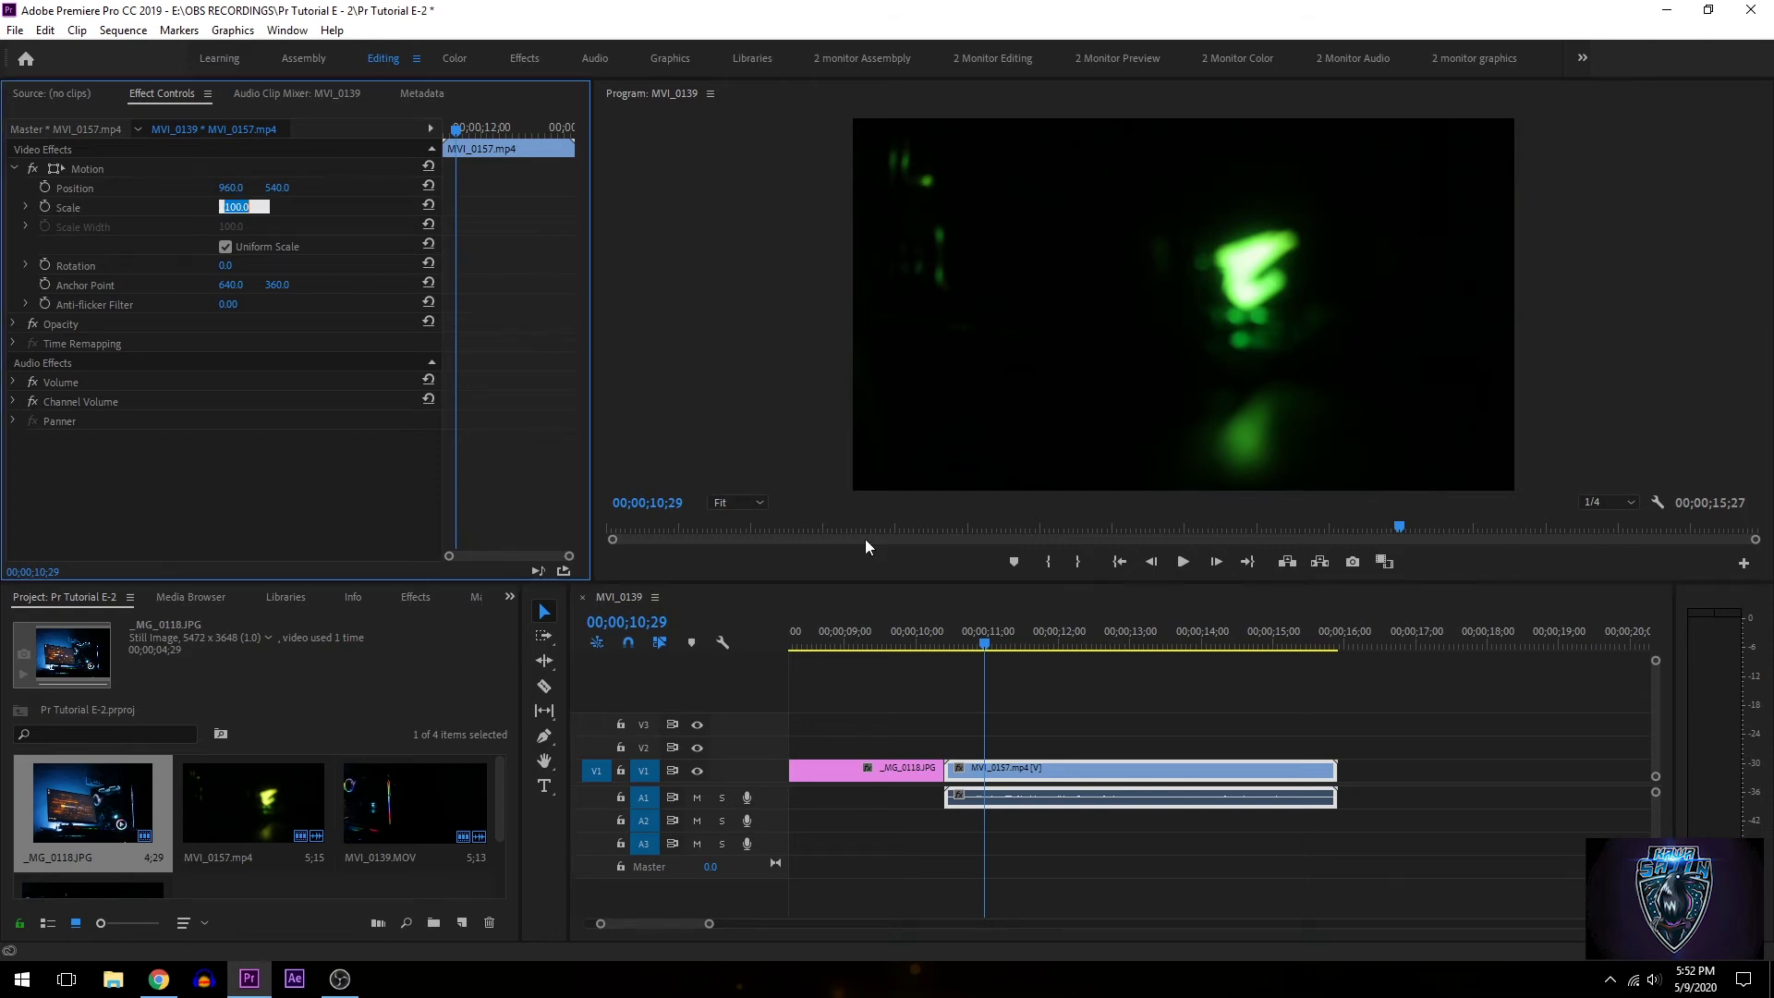
Enlarge _MG_0118.JPG in the timeline to a Scale of 943 to test its quality, and set the Scale back to 100
click(869, 768)
click(862, 645)
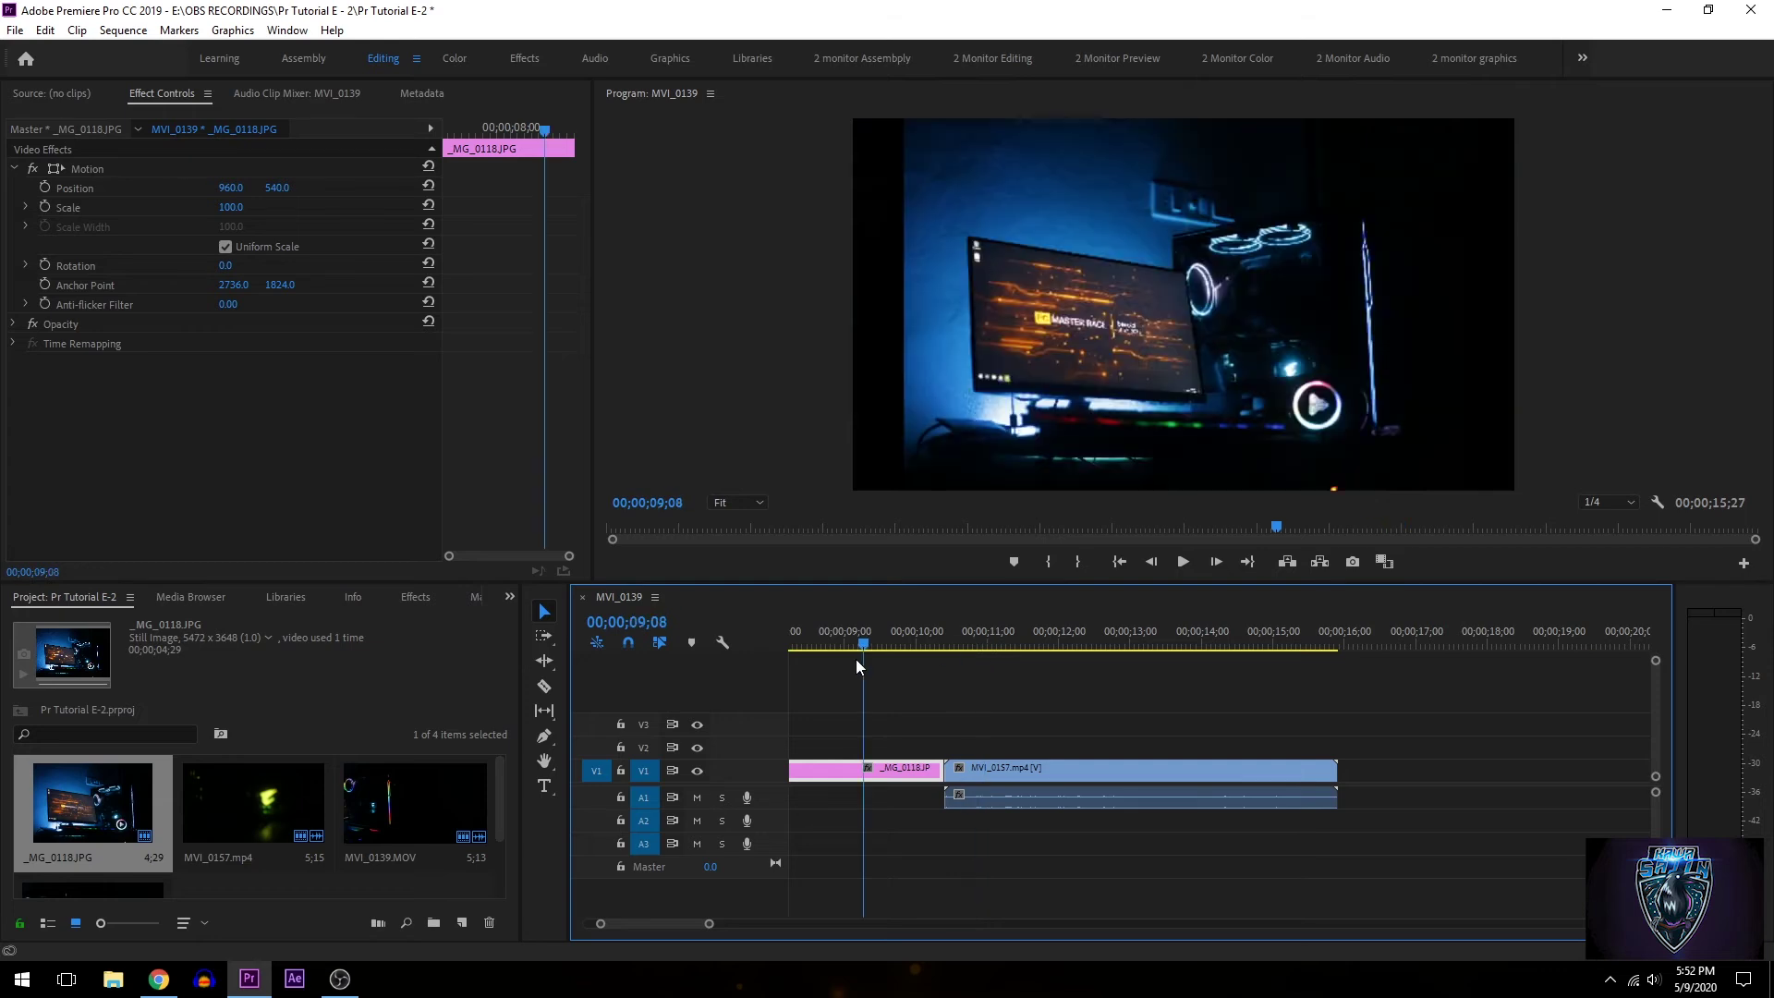
mouse_move(231, 207)
mouse_down()
mouse_move(351, 207)
mouse_move(245, 207)
mouse_up()
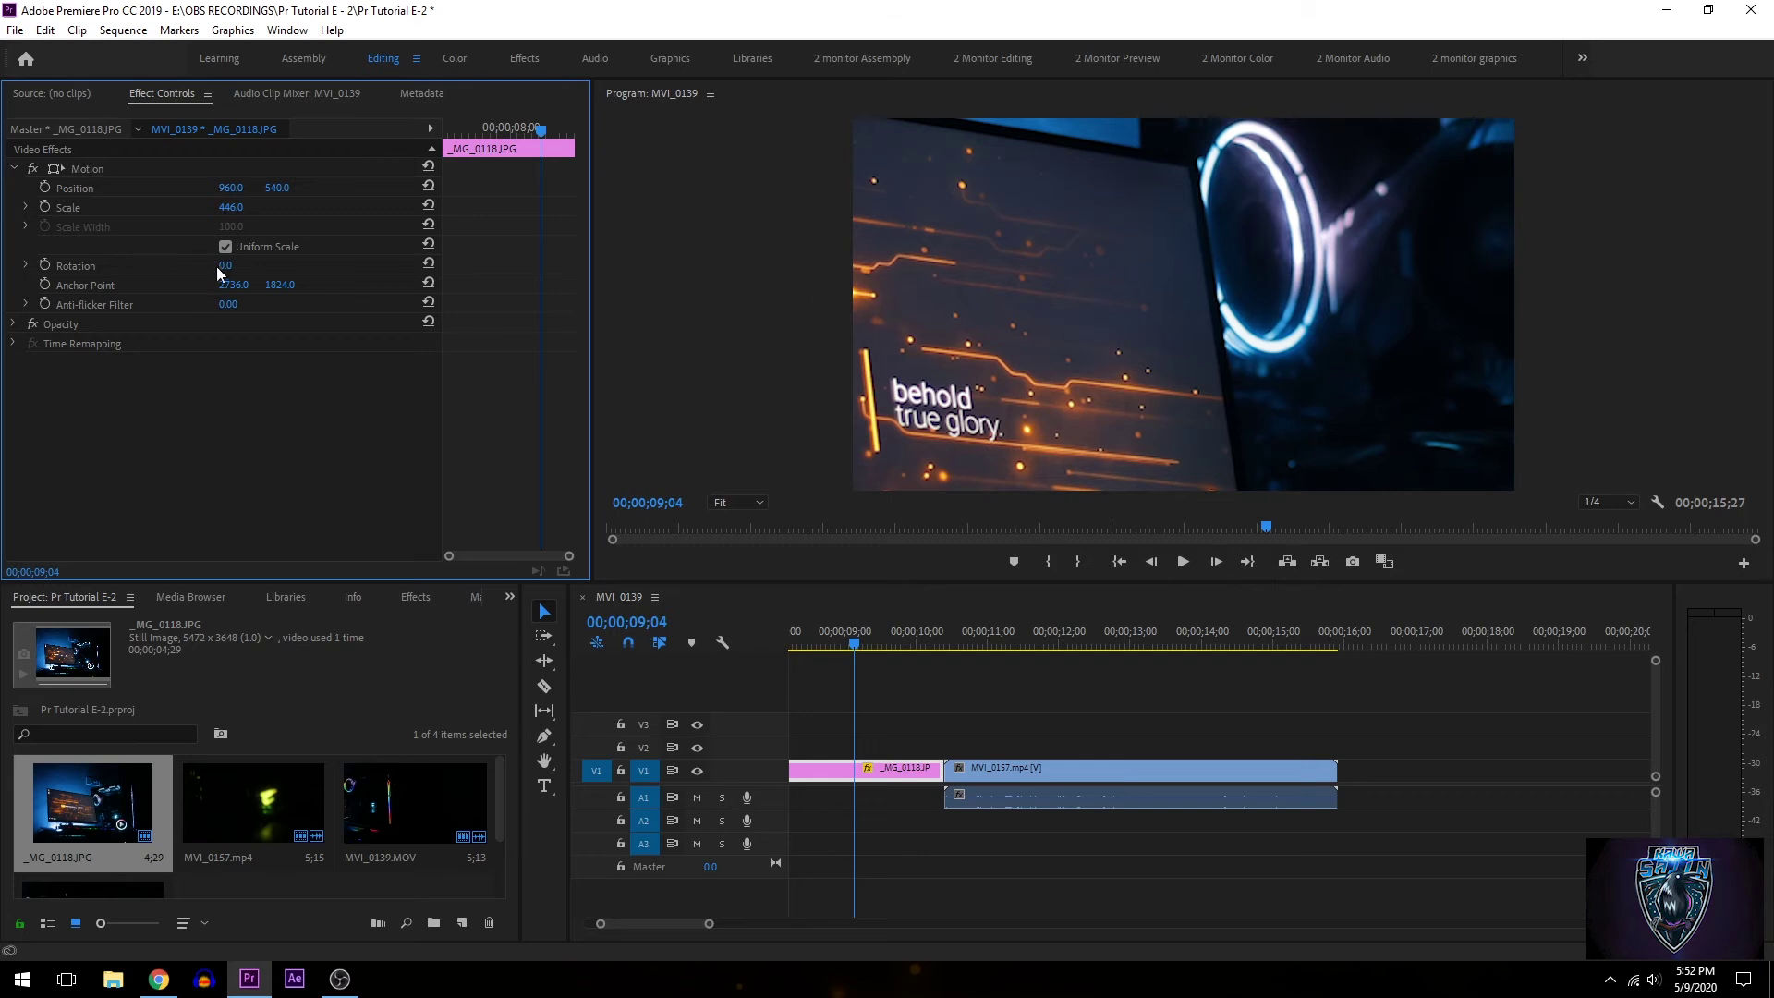
drag(227, 207, 416, 207)
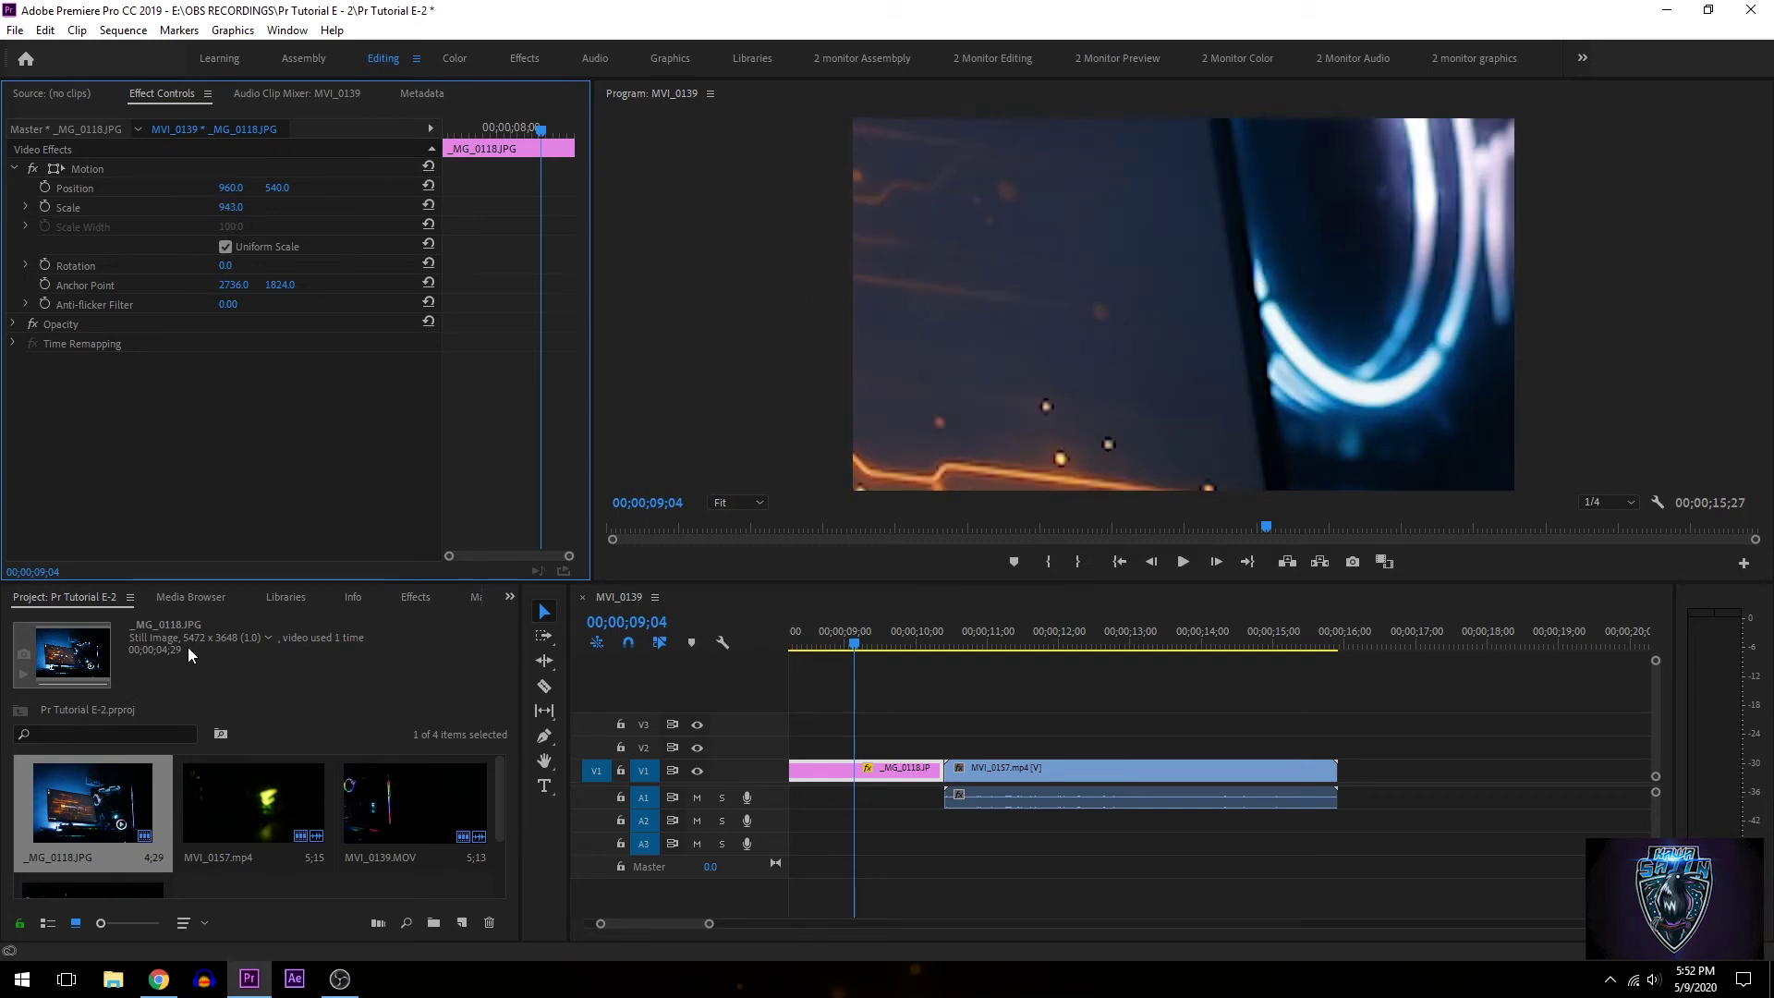
click(231, 207)
text(100)
key(Return)
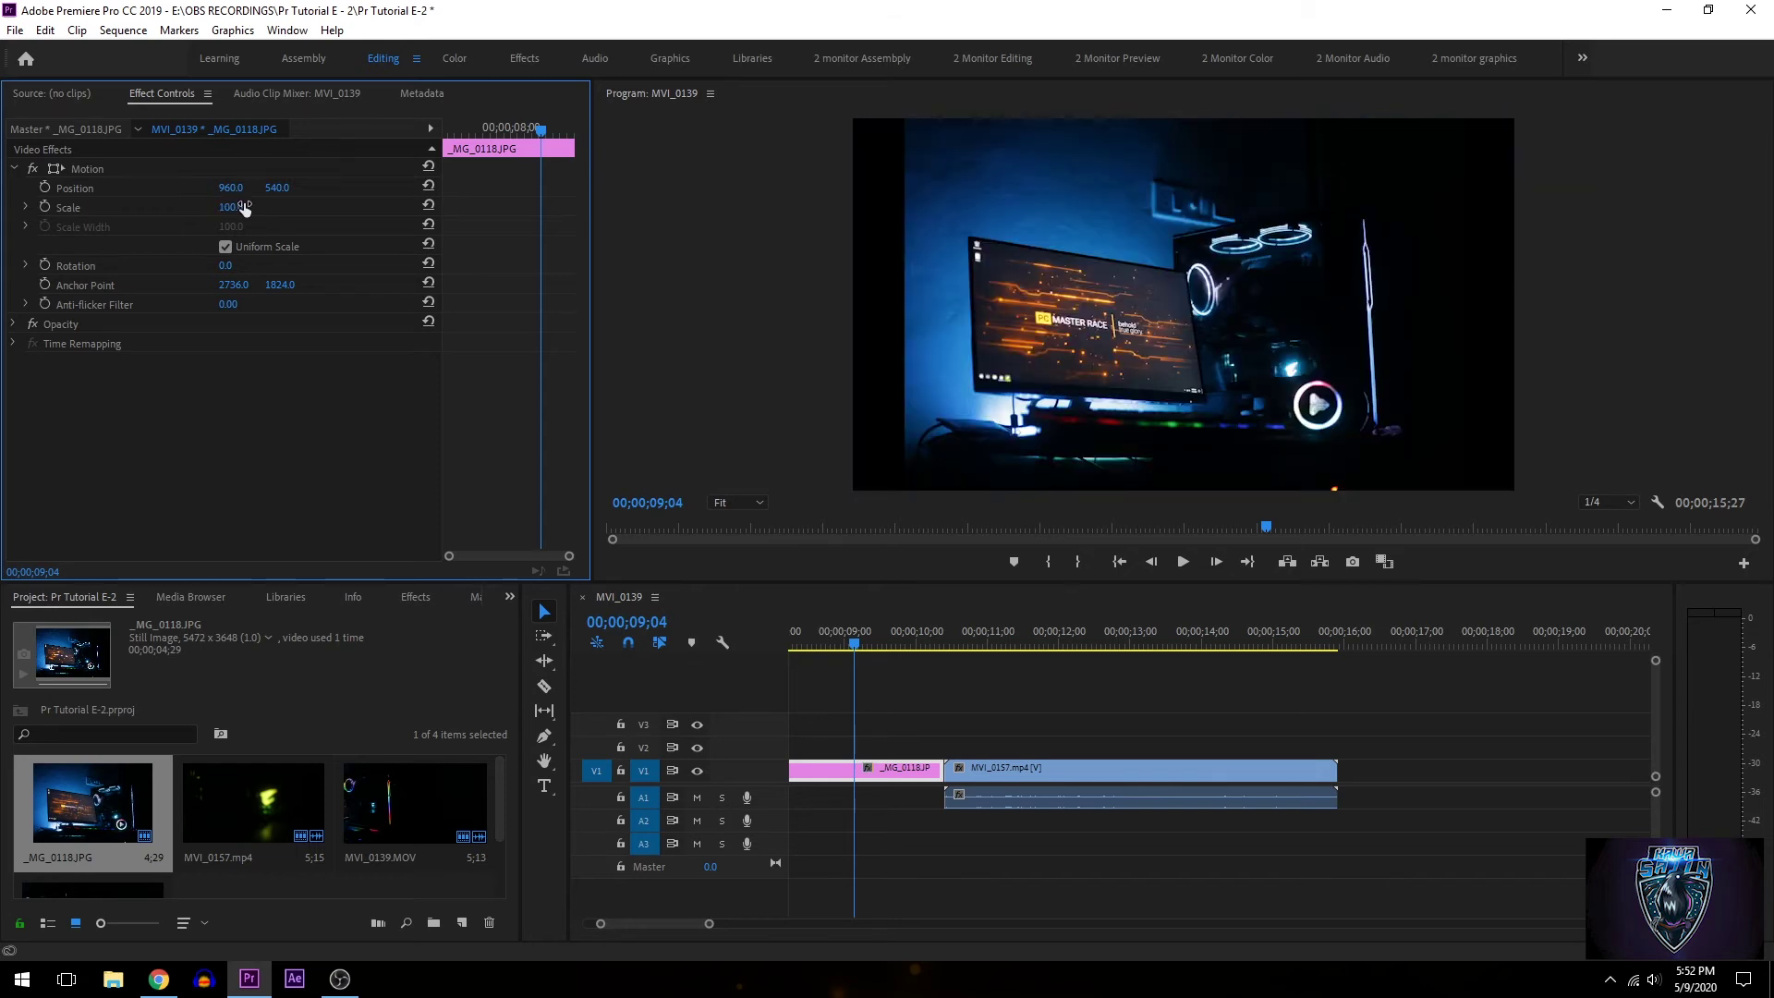
Enlarge MVI_0157.mp4 to a Scale of 295 to test its quality, set it back to 100, and return the playhead to MVI_0139.MOV
click(1001, 654)
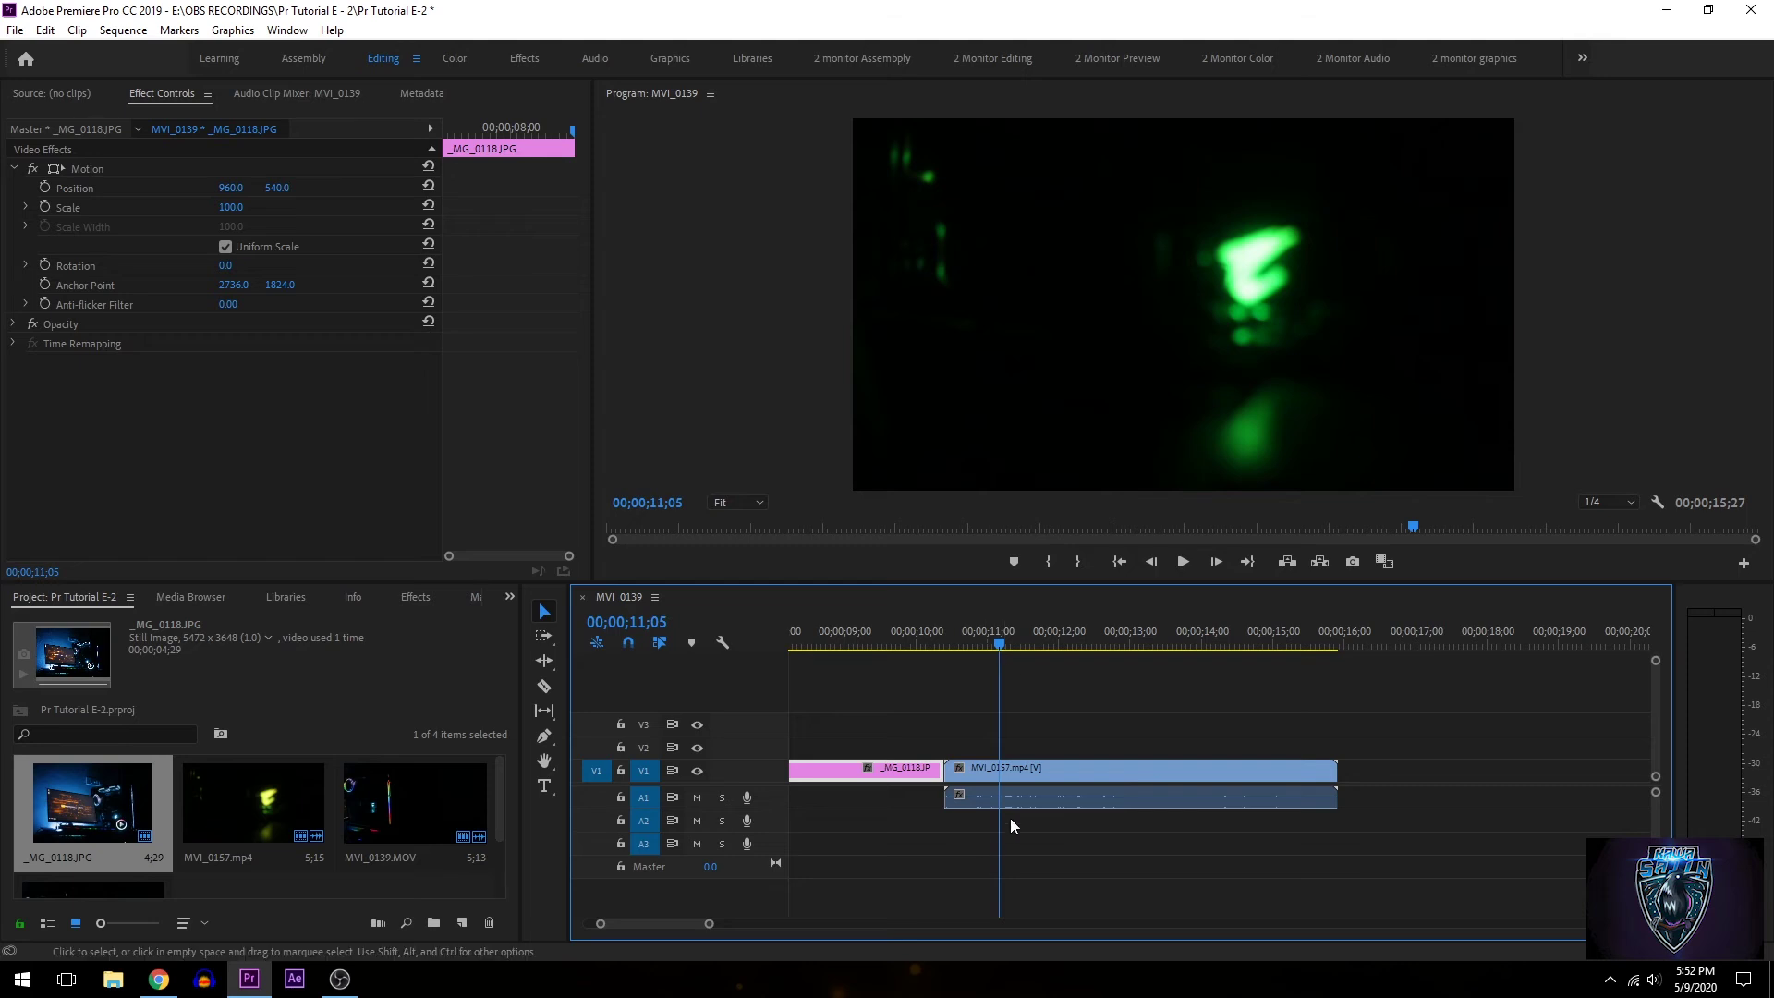
click(1020, 774)
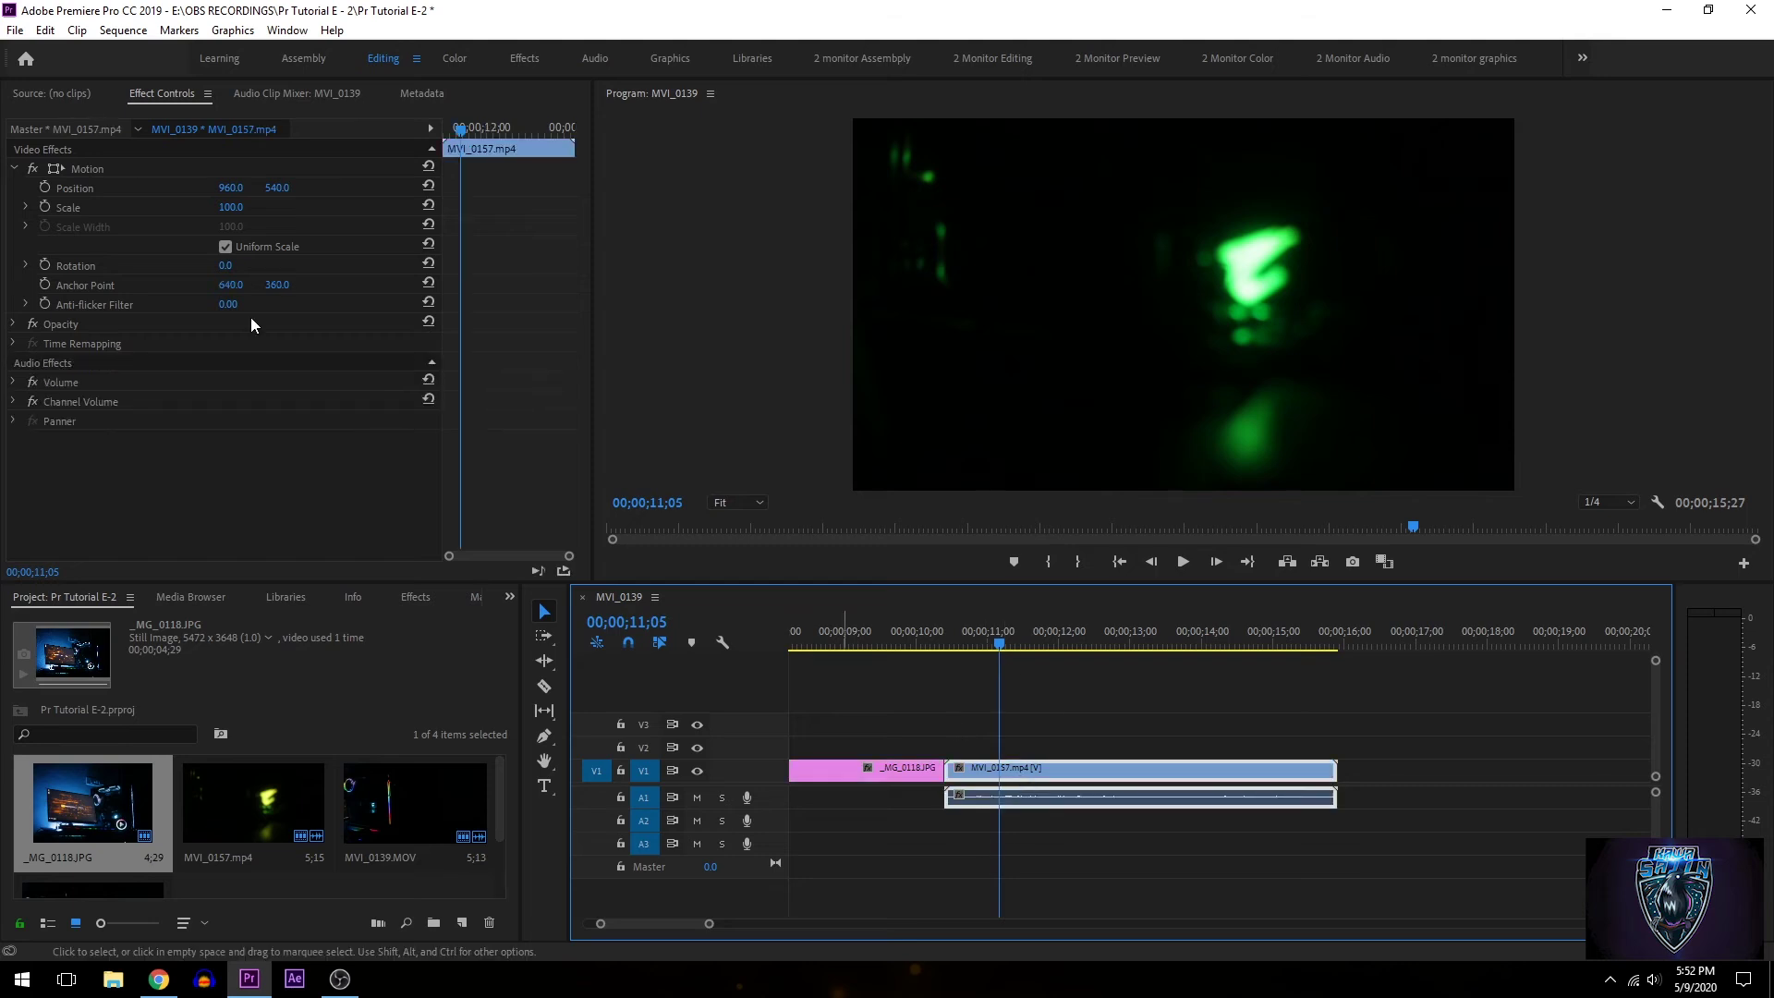
click(225, 207)
drag(225, 207, 405, 207)
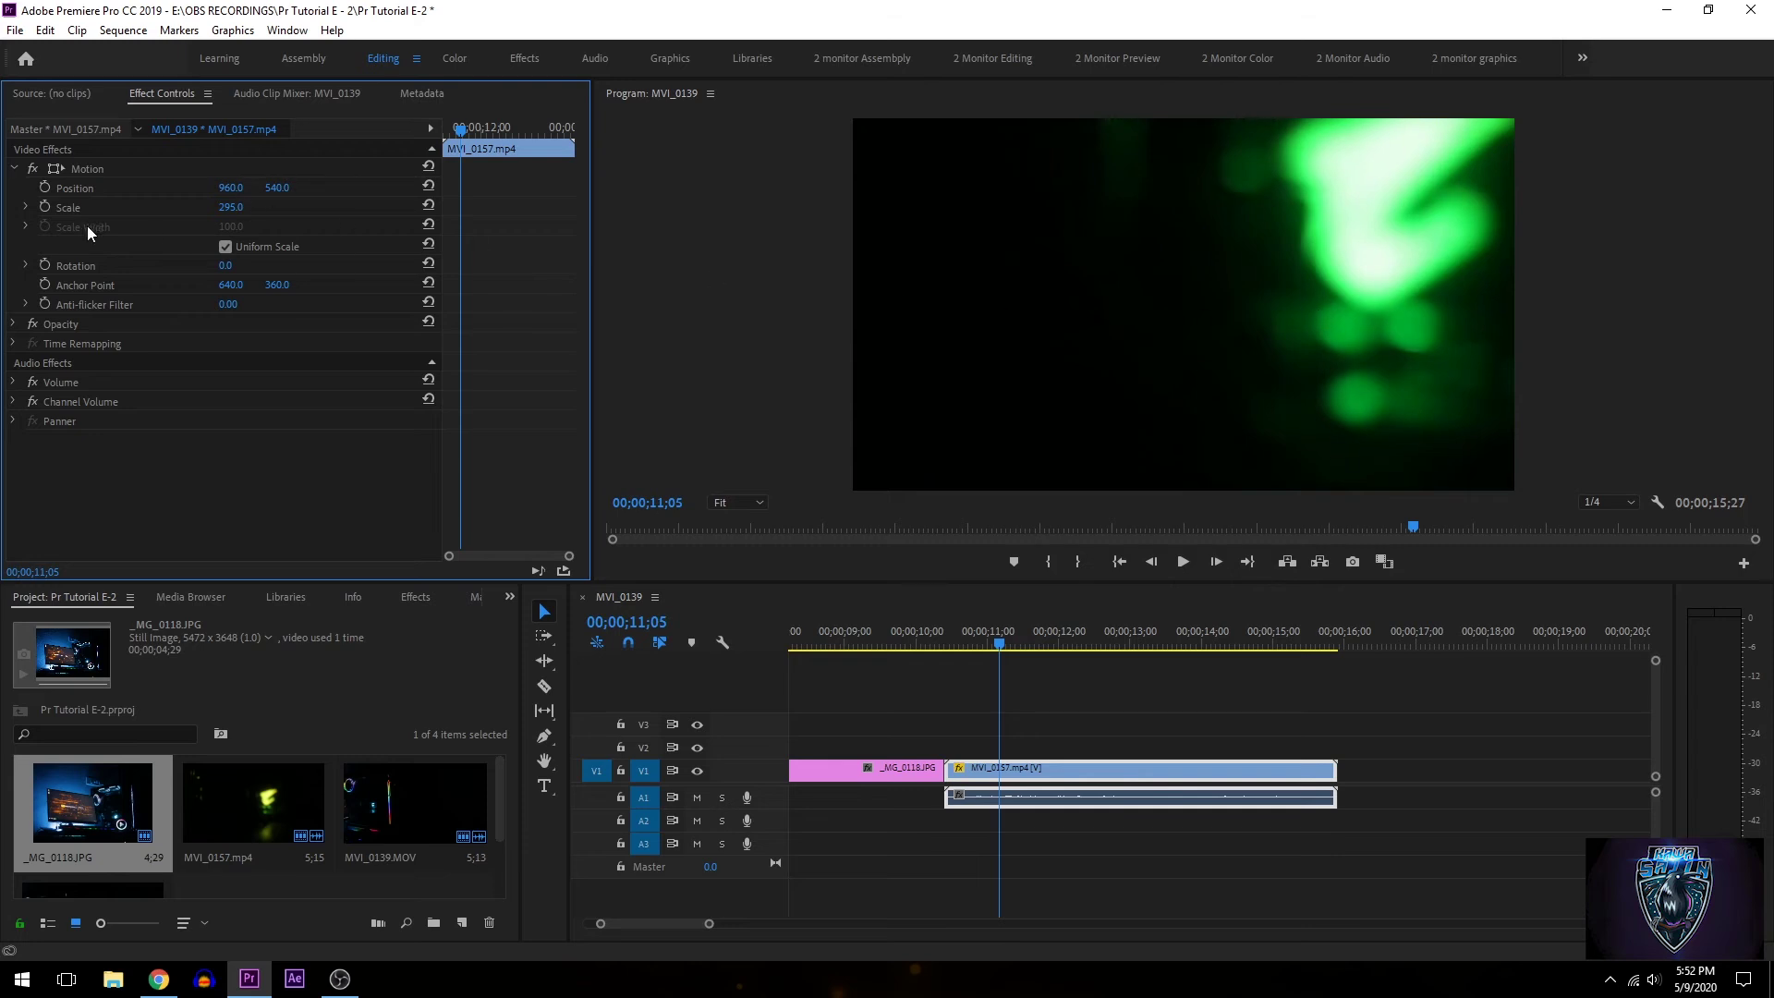
click(230, 199)
text(1)
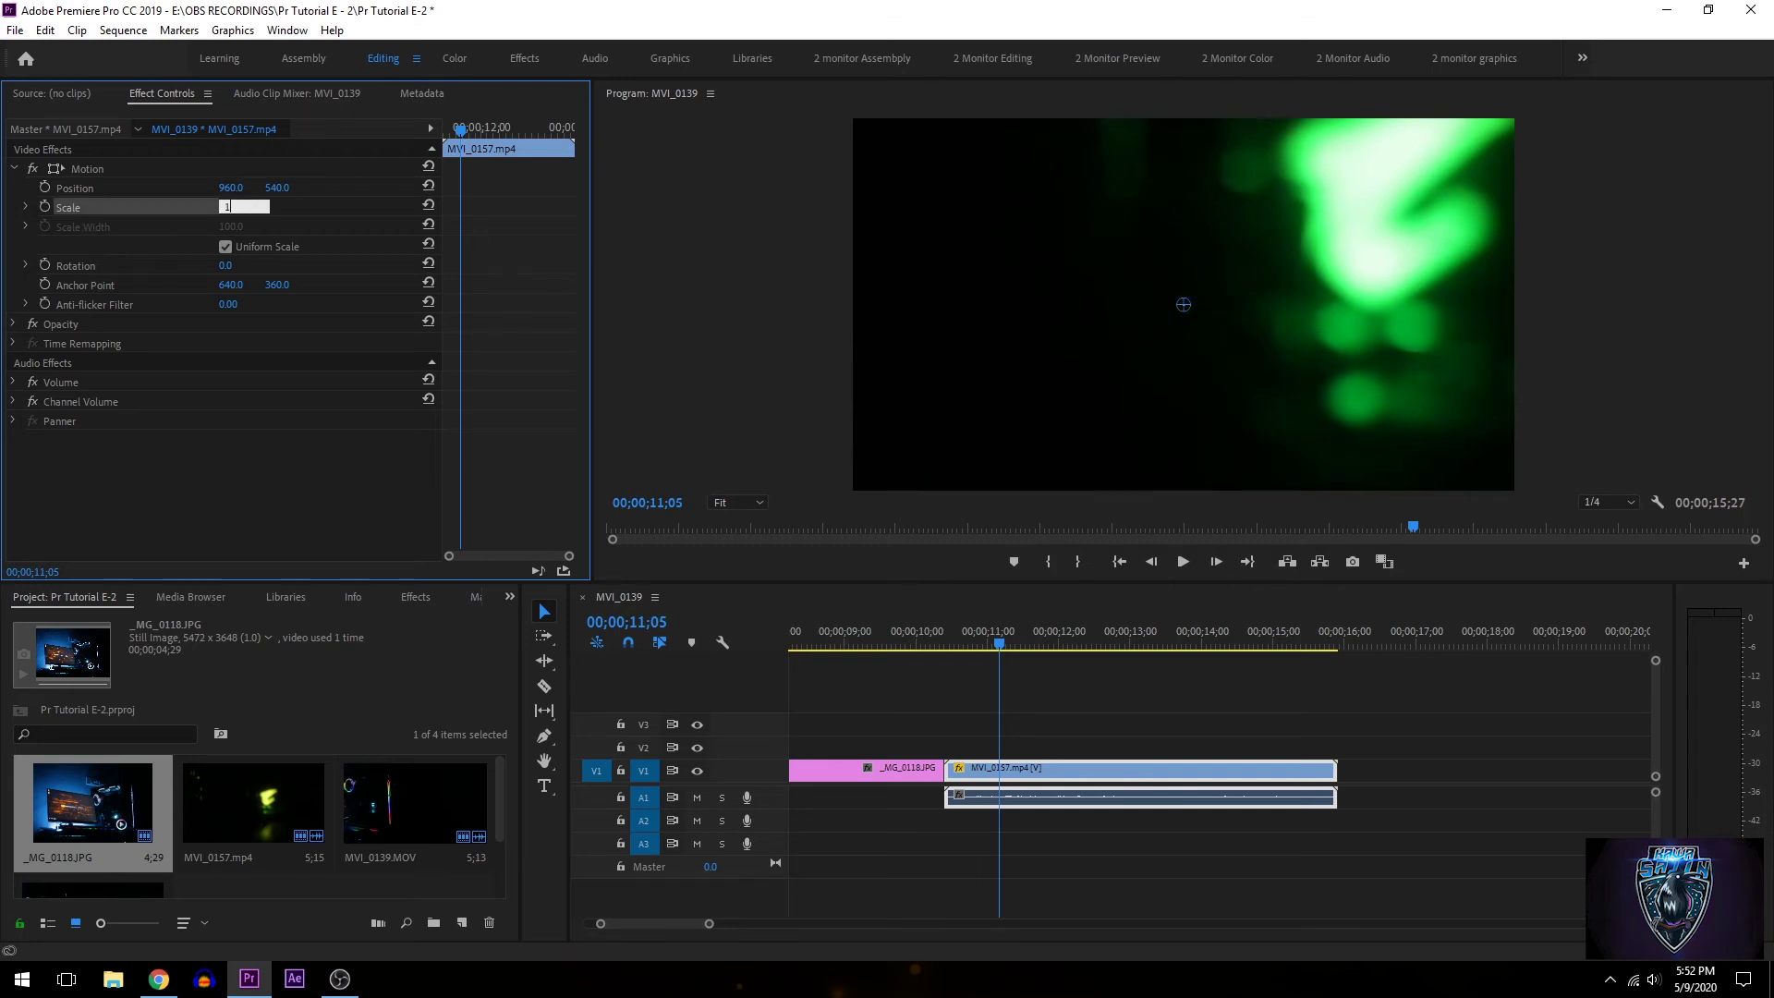
text(00)
key(Return)
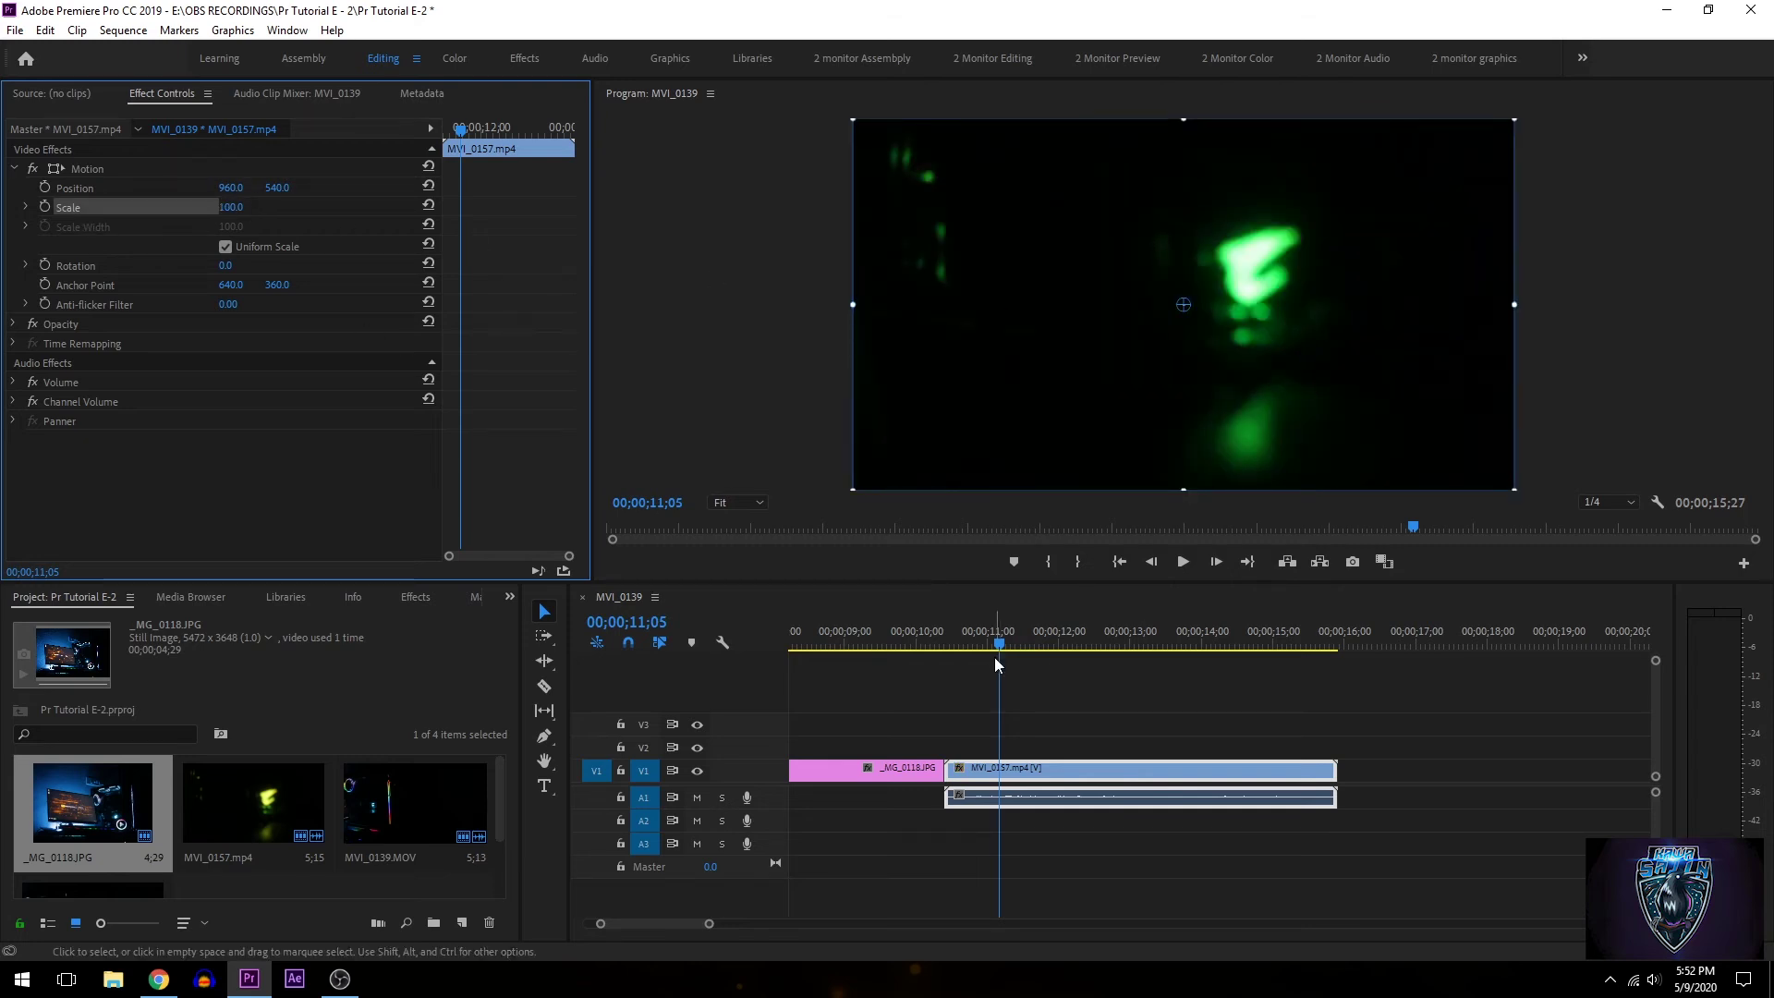
drag(1001, 646, 595, 658)
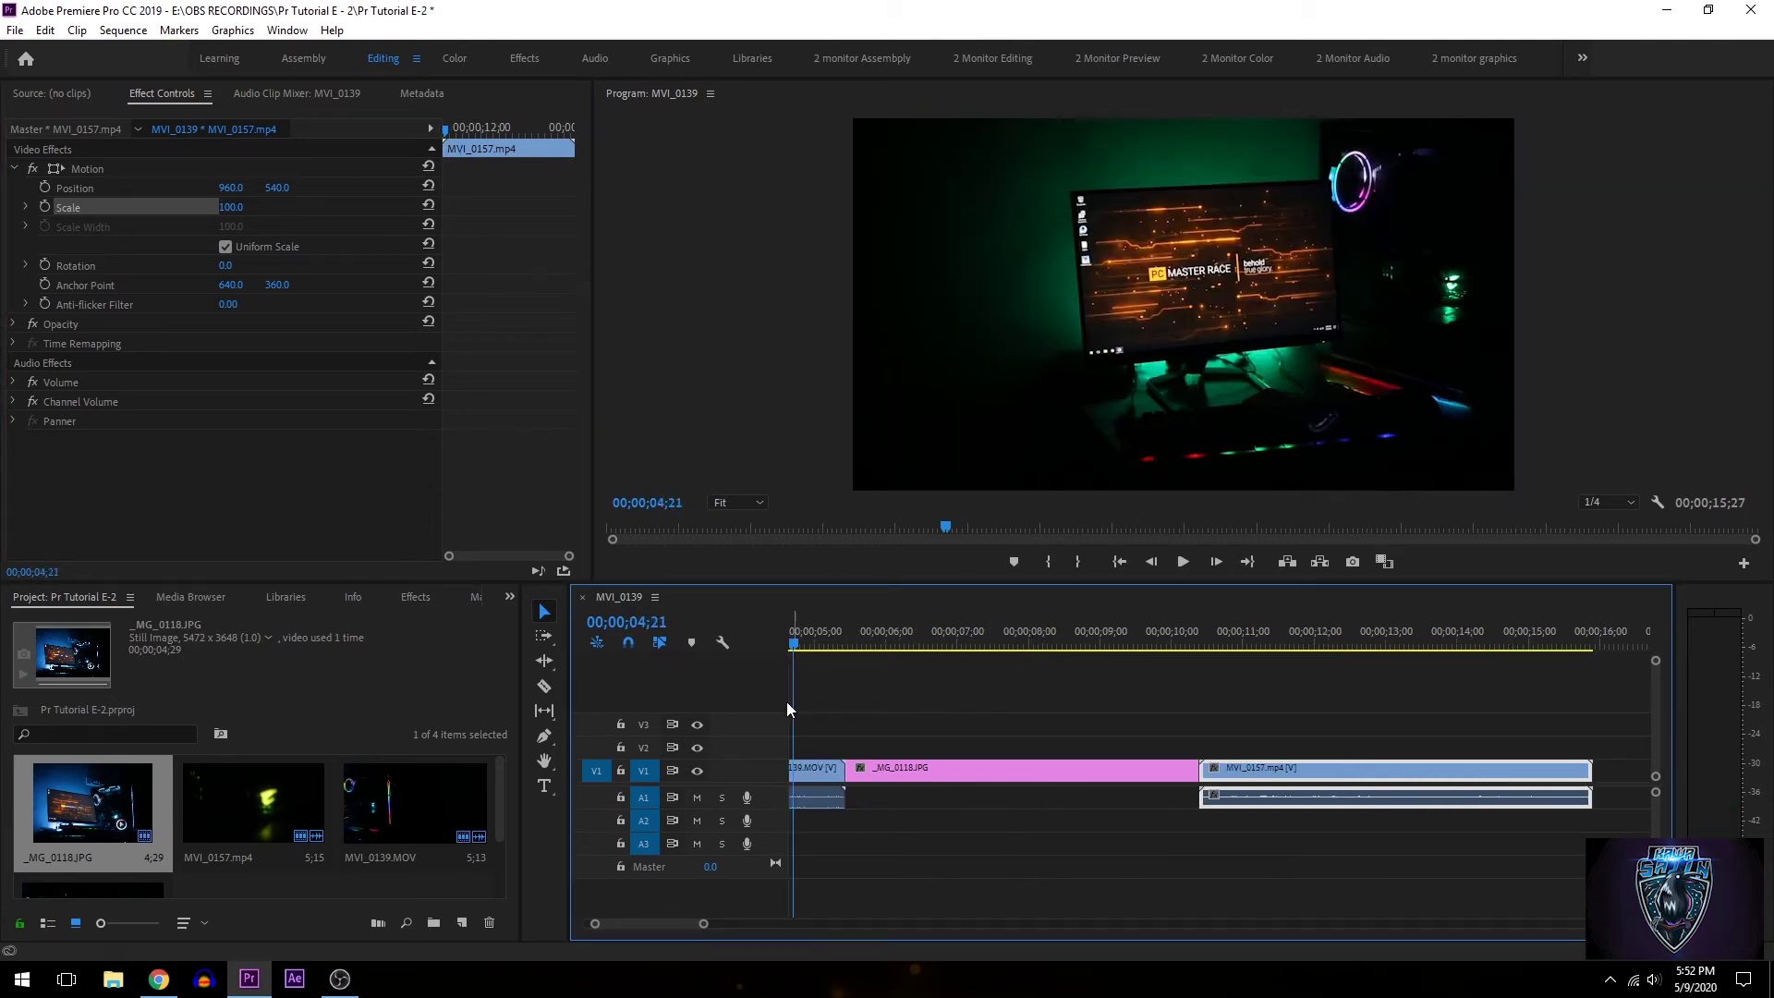
Delete all clips from the timeline and remove every item from the project, including the sequence
drag(813, 706, 1296, 862)
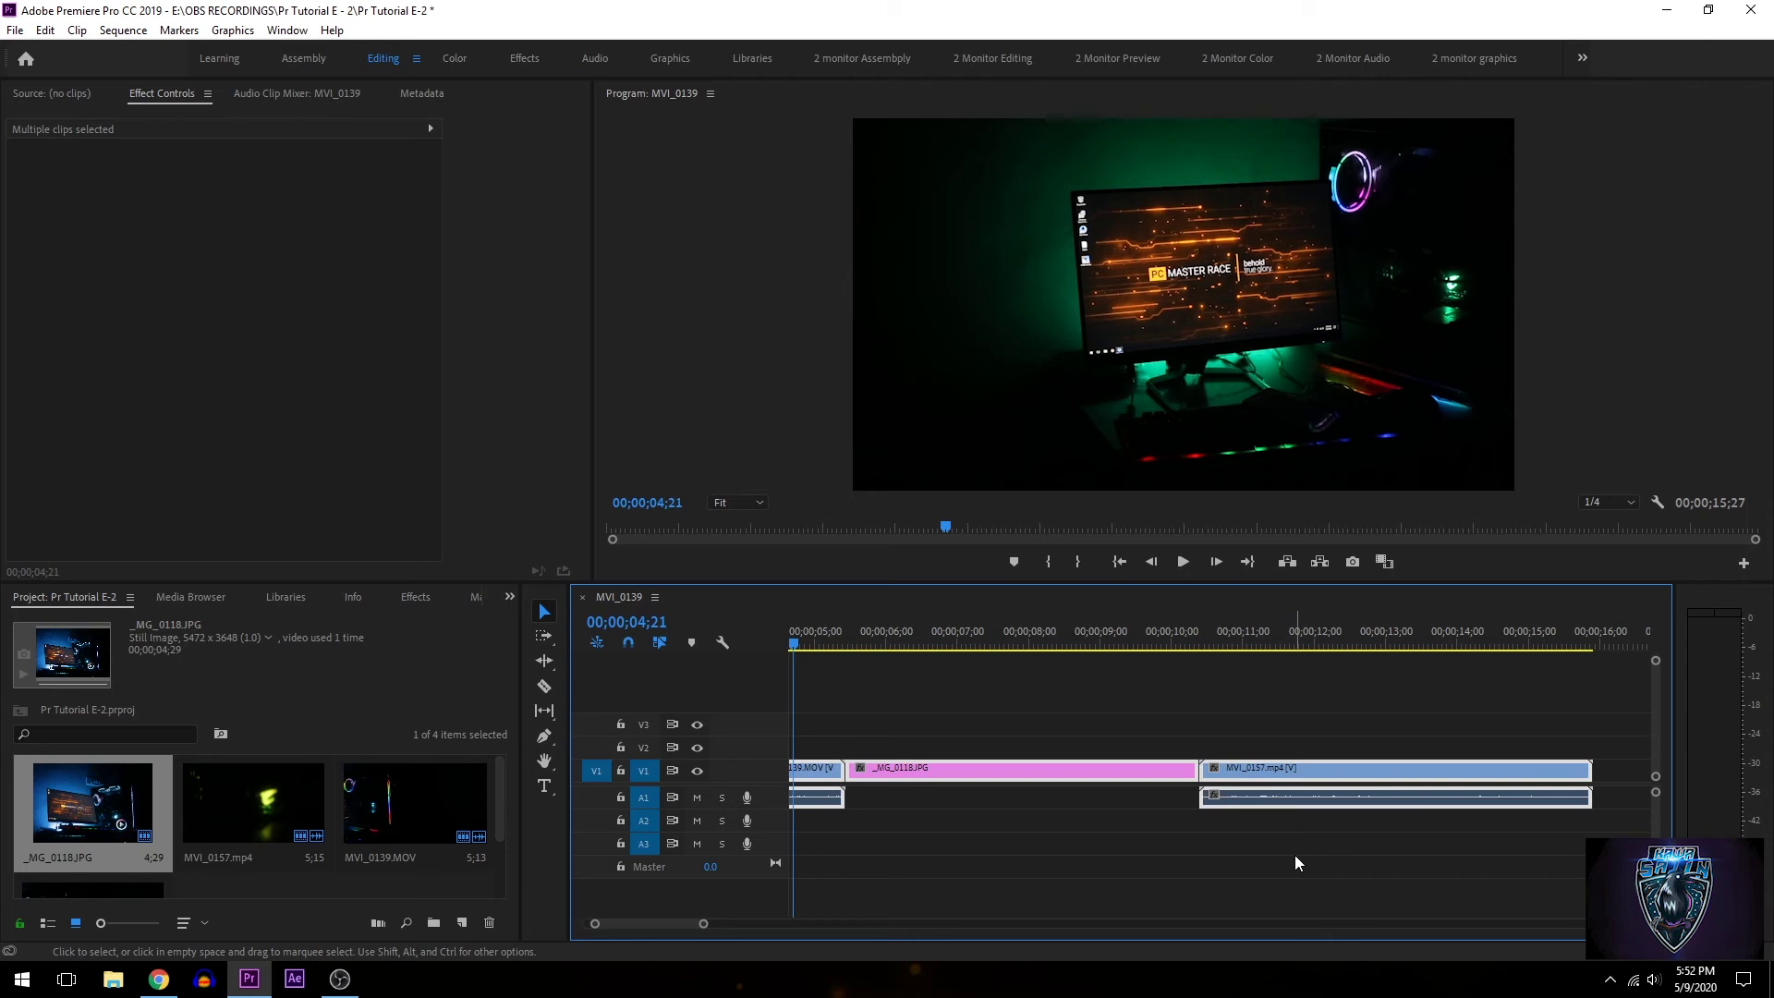
key(Delete)
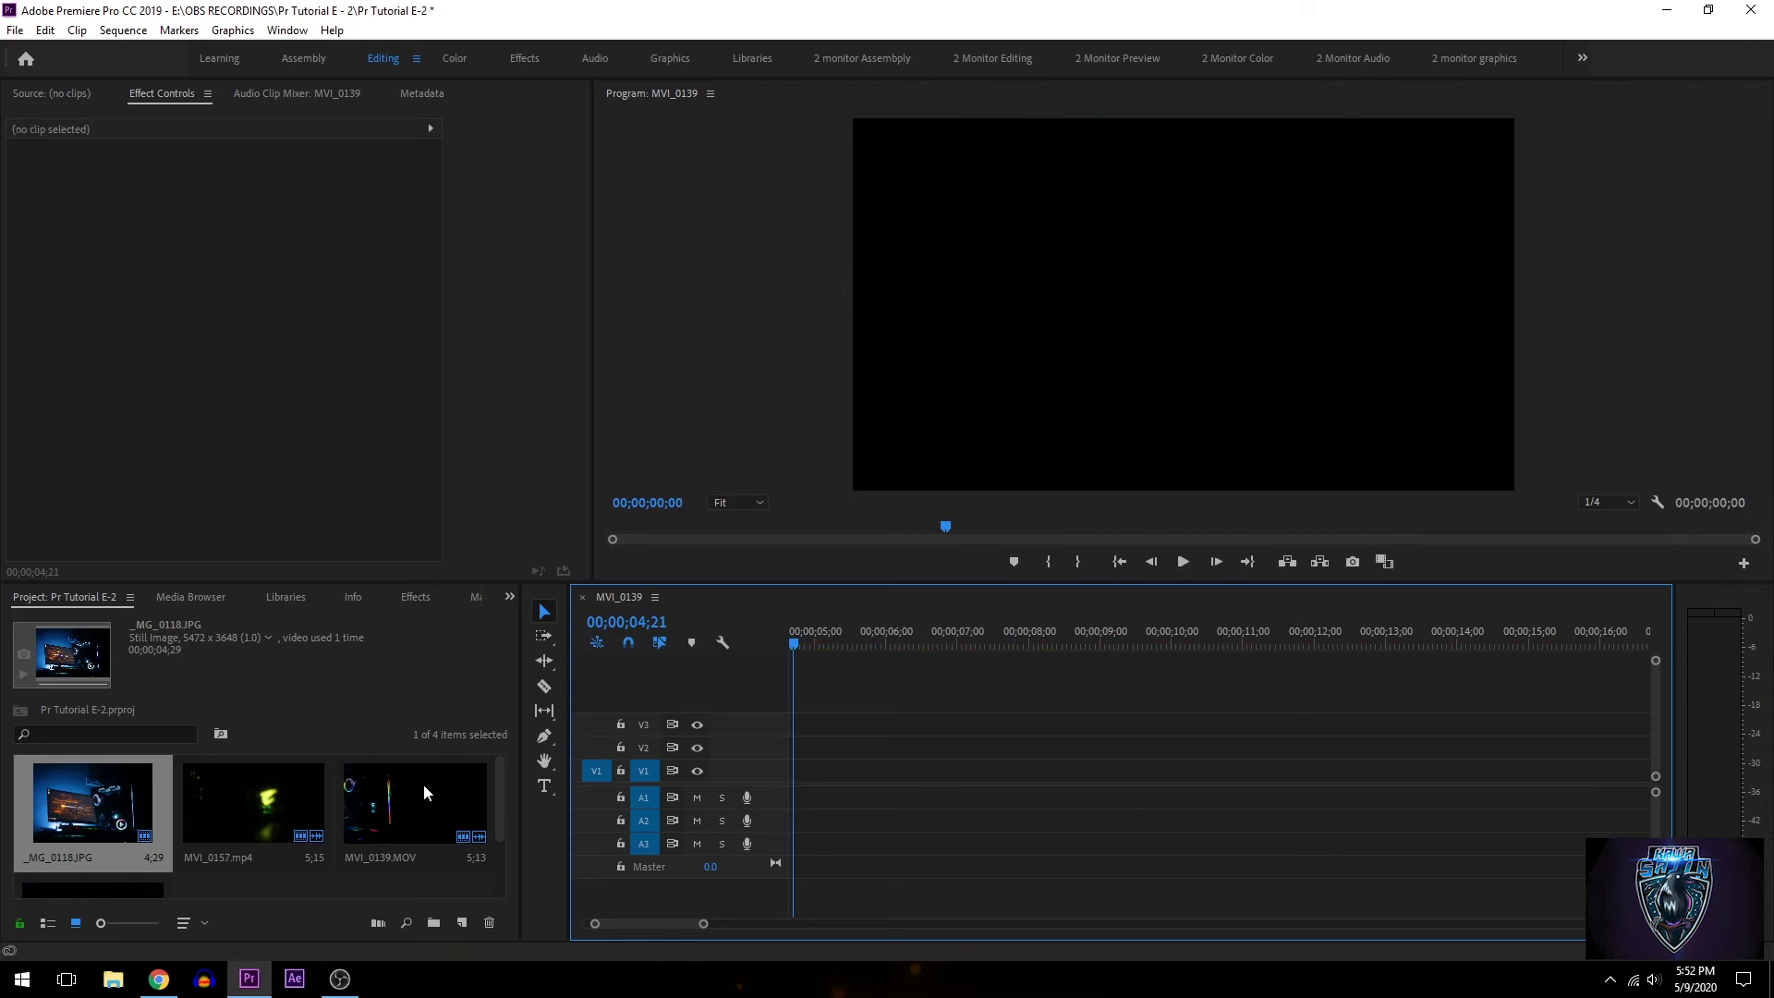
click(102, 813)
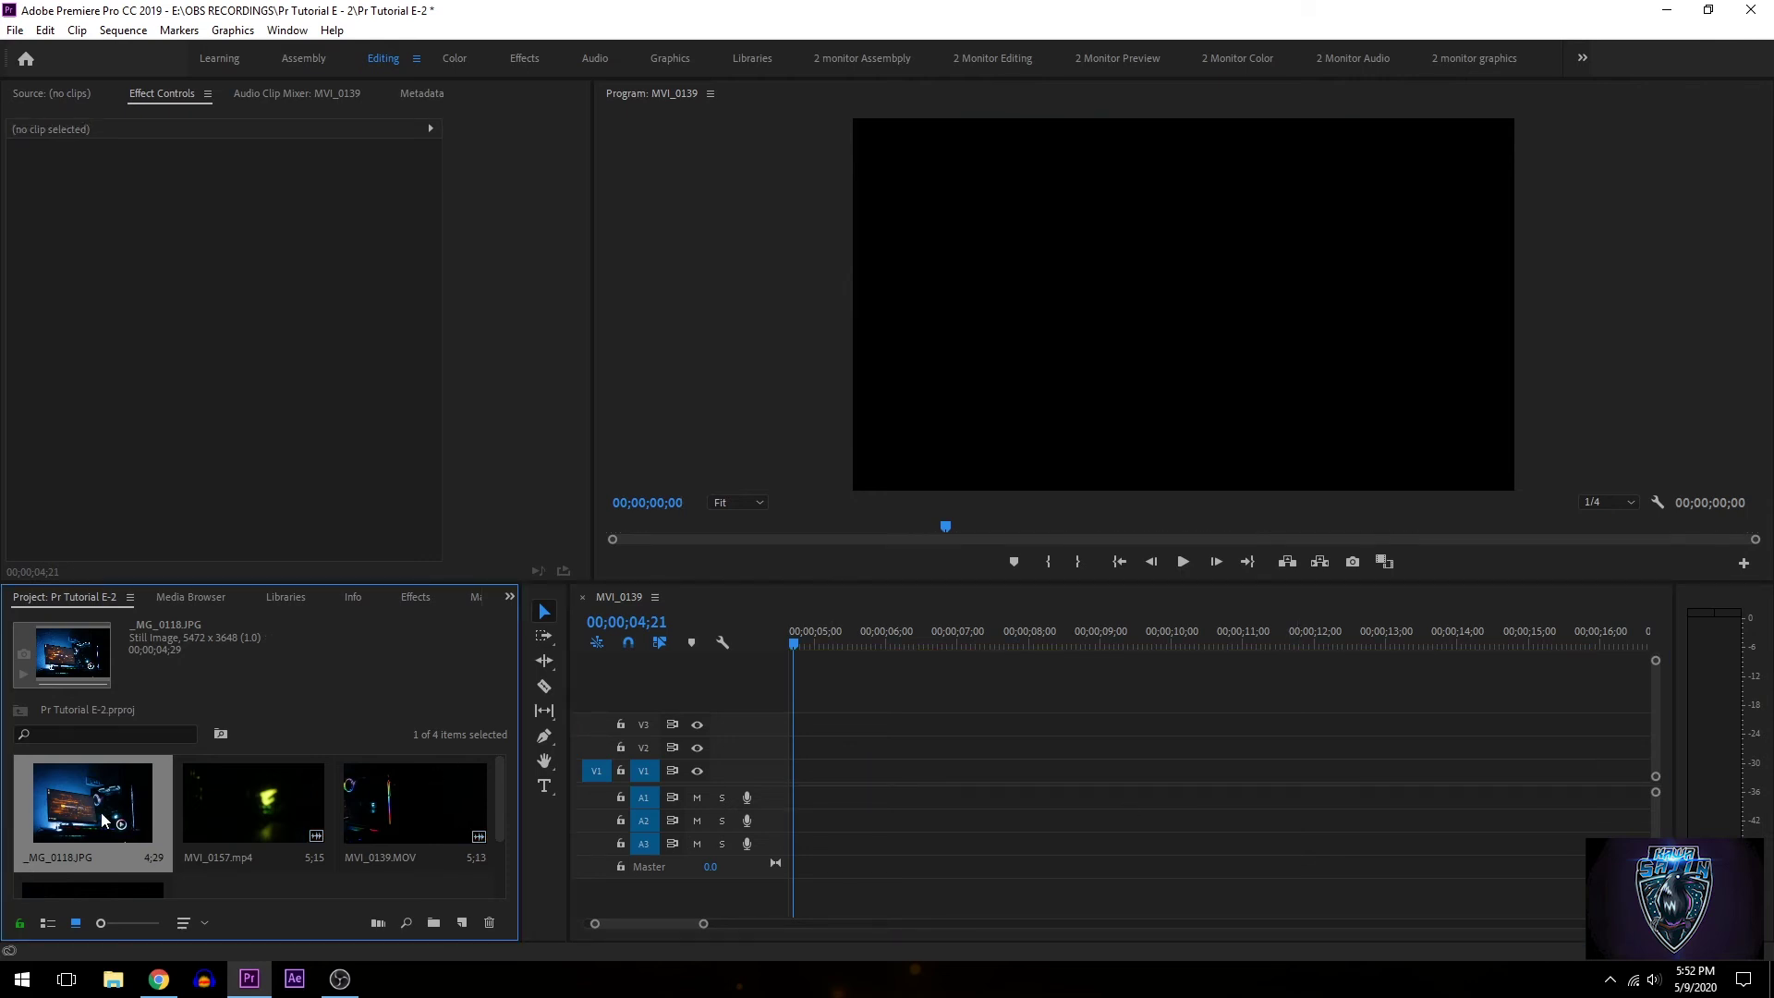
key(ctrl+a)
key(Delete)
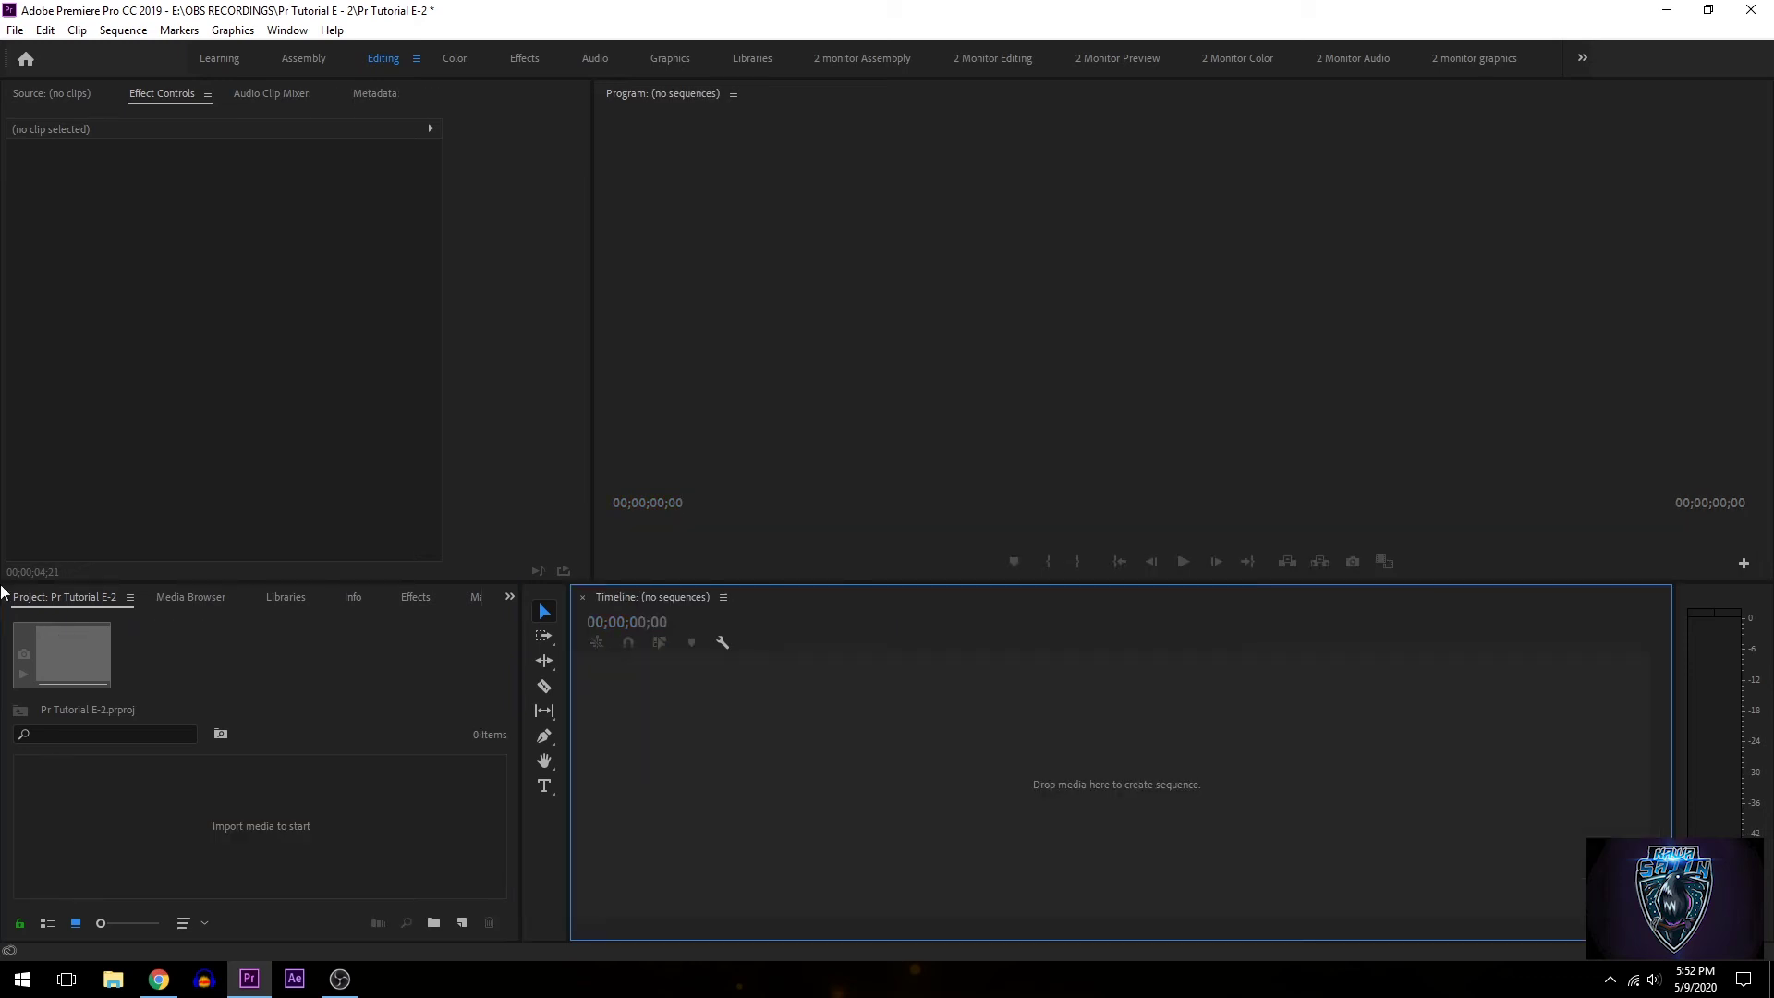
Change the Default Media Scaling in the Media preferences to Set to frame size
click(15, 29)
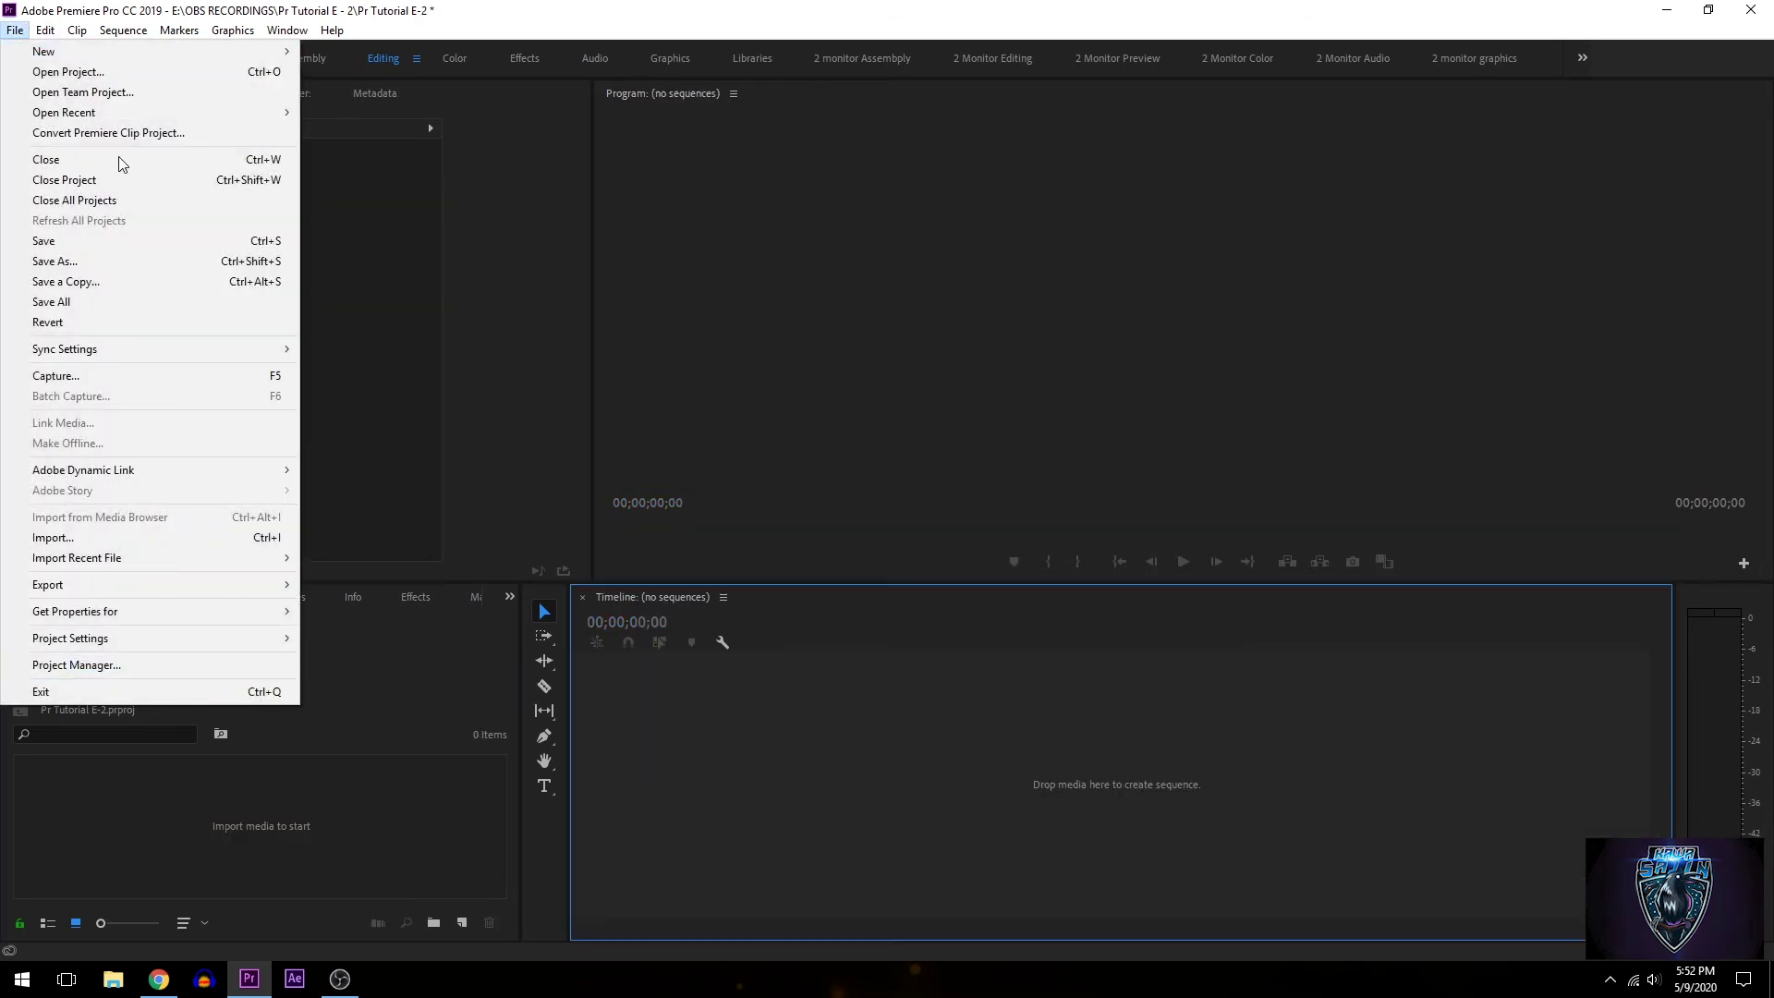
mouse_move(44, 29)
mouse_move(220, 589)
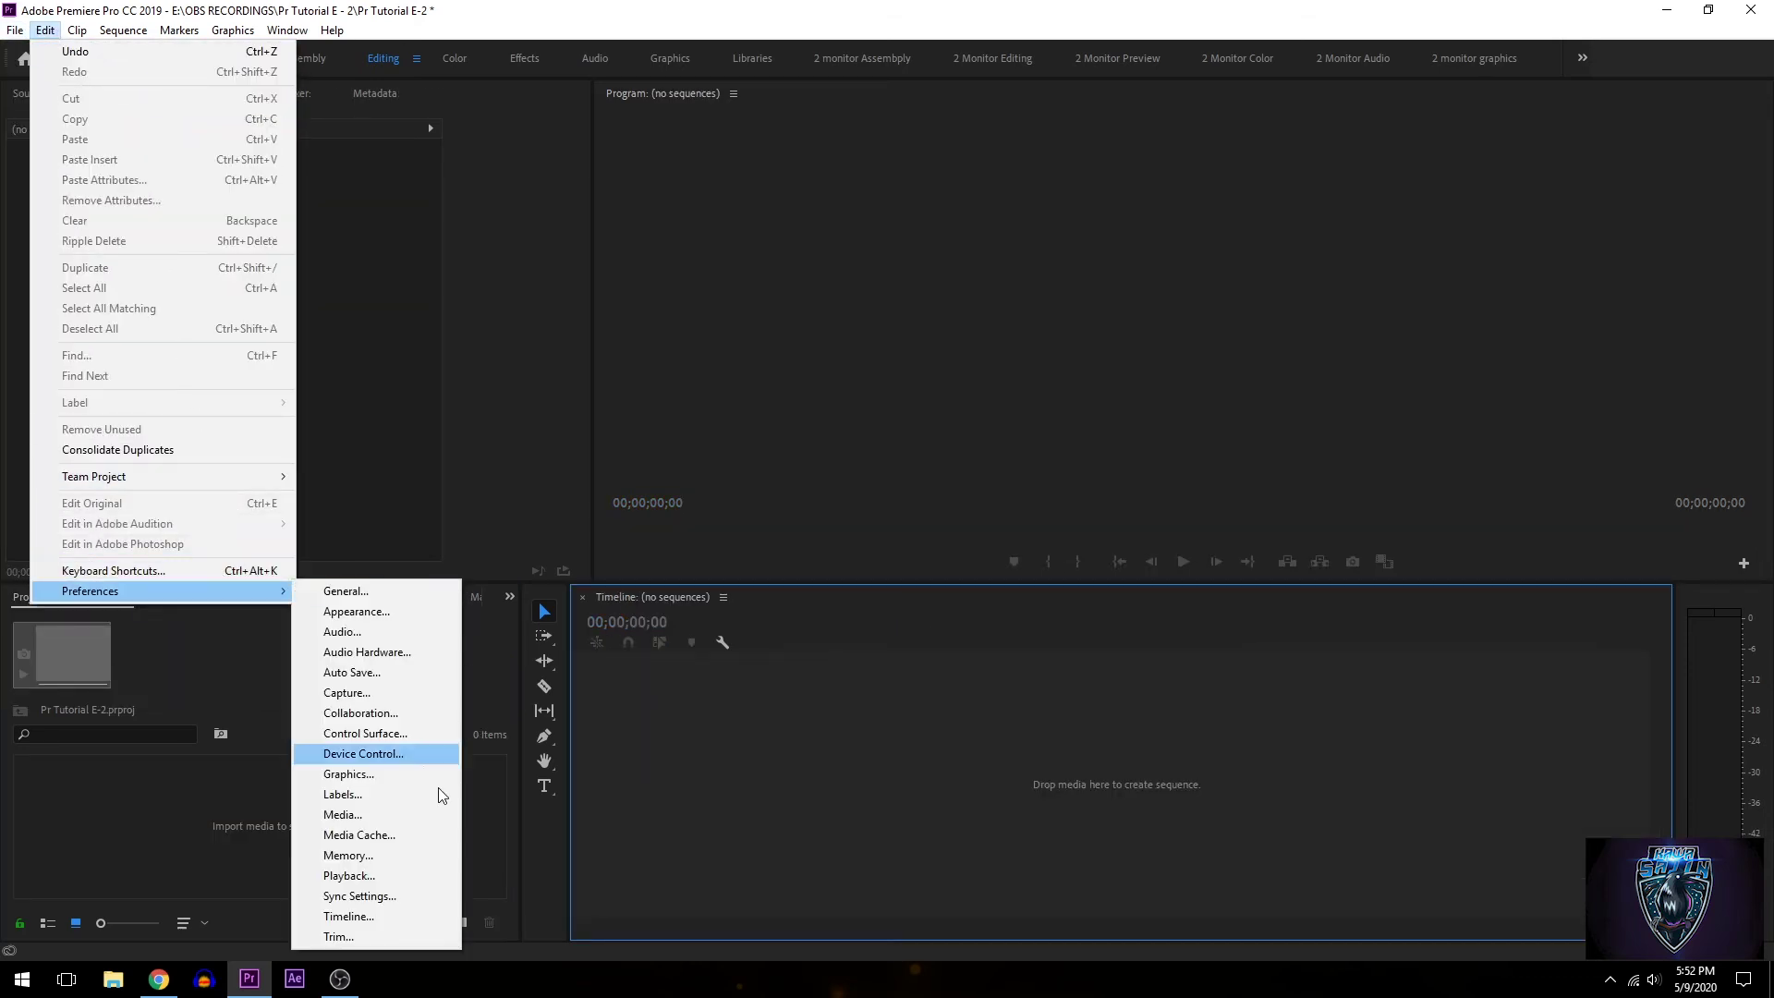
click(411, 814)
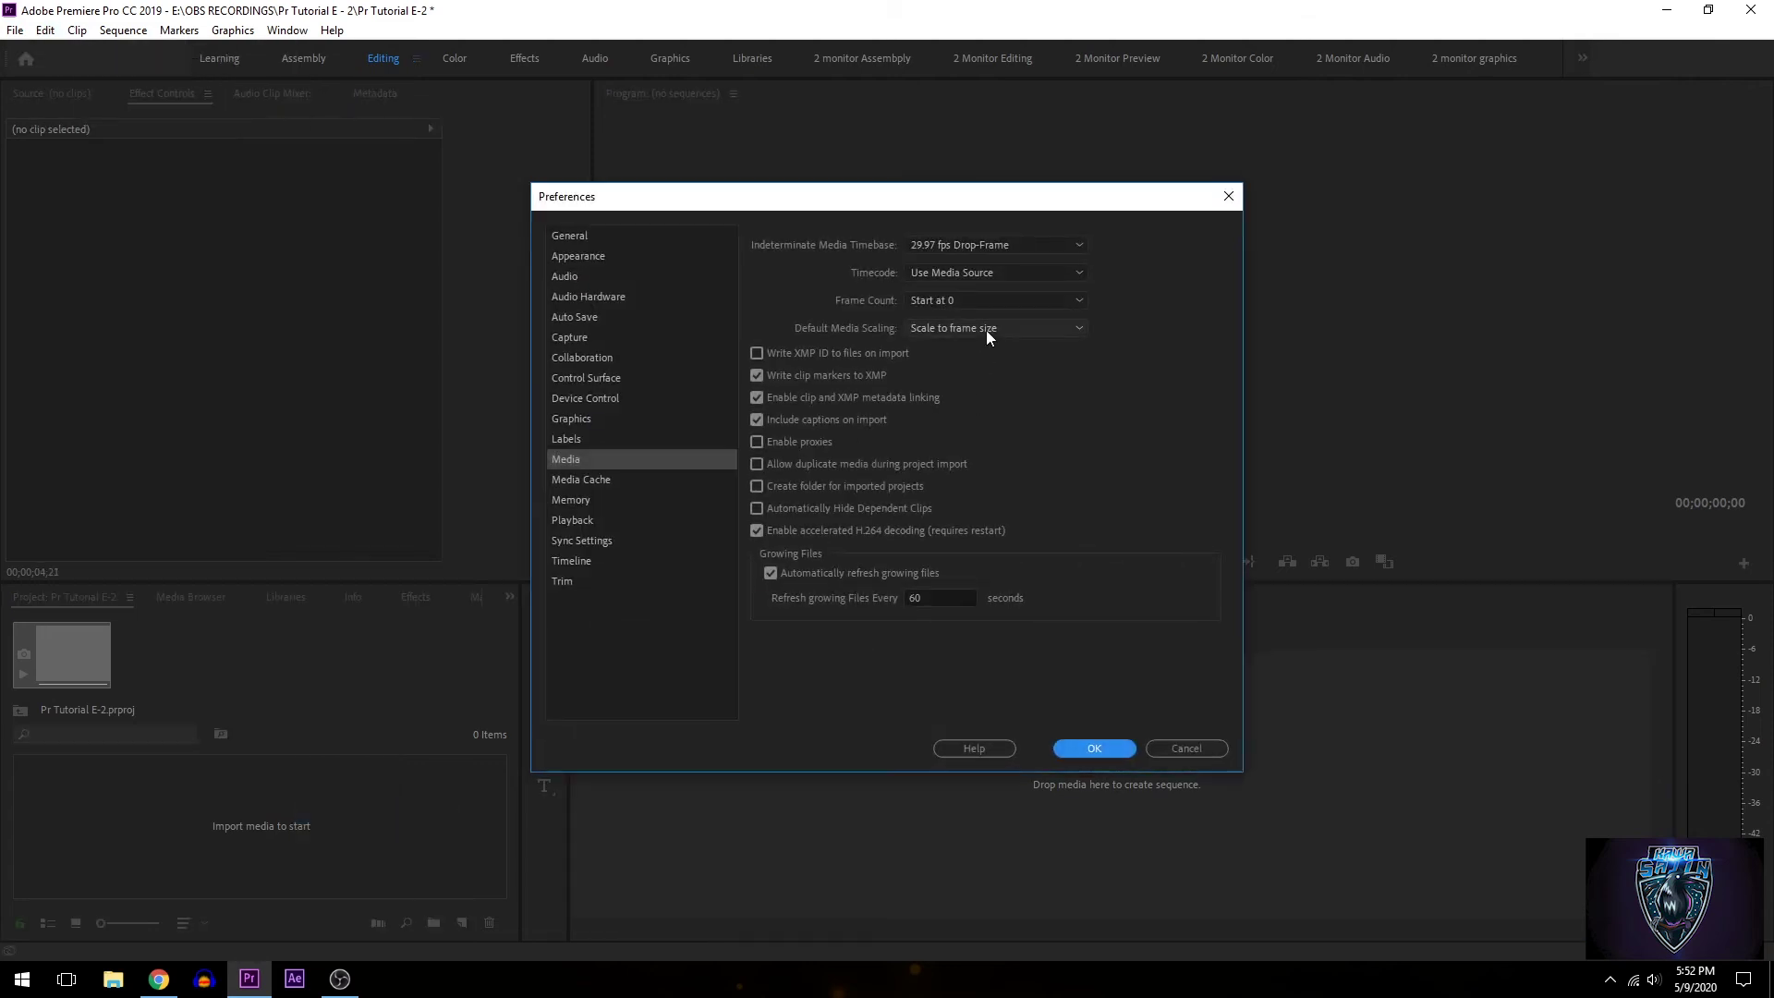
click(985, 330)
click(980, 391)
click(1094, 742)
Import MVI_0139.MOV from the 2020_05_02 PC RGB folder and MVI_0157.mp4 into the empty project
click(15, 30)
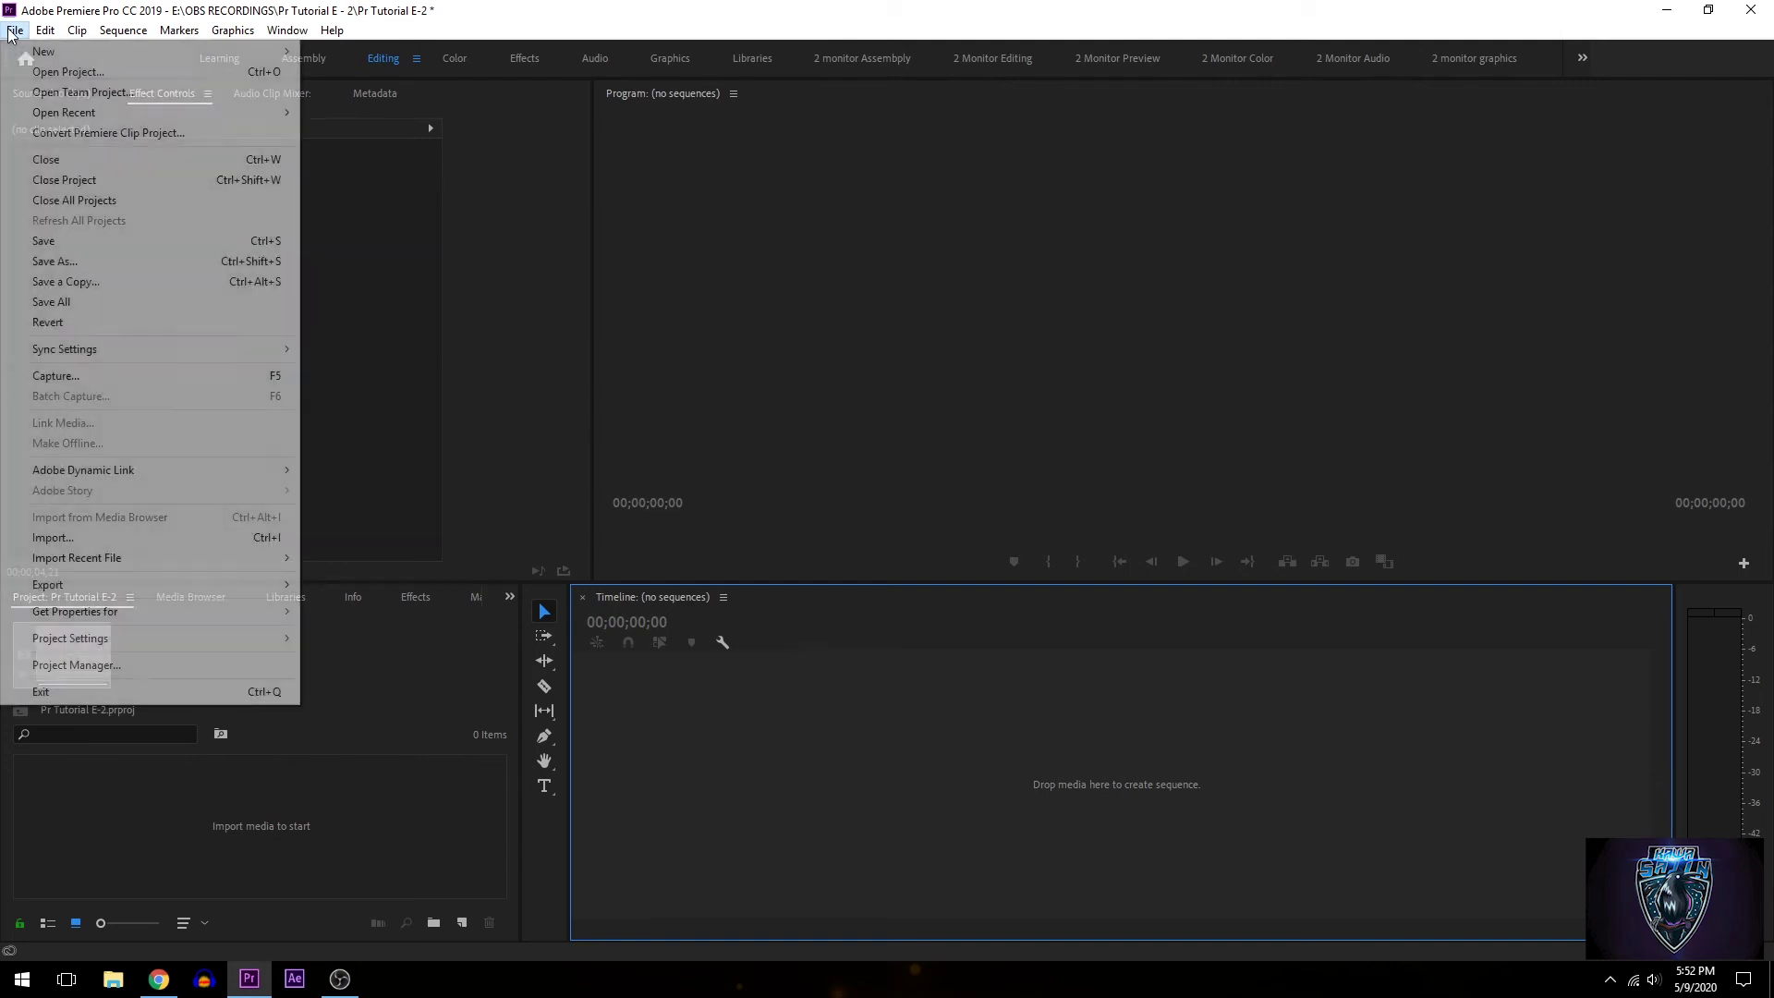
click(204, 538)
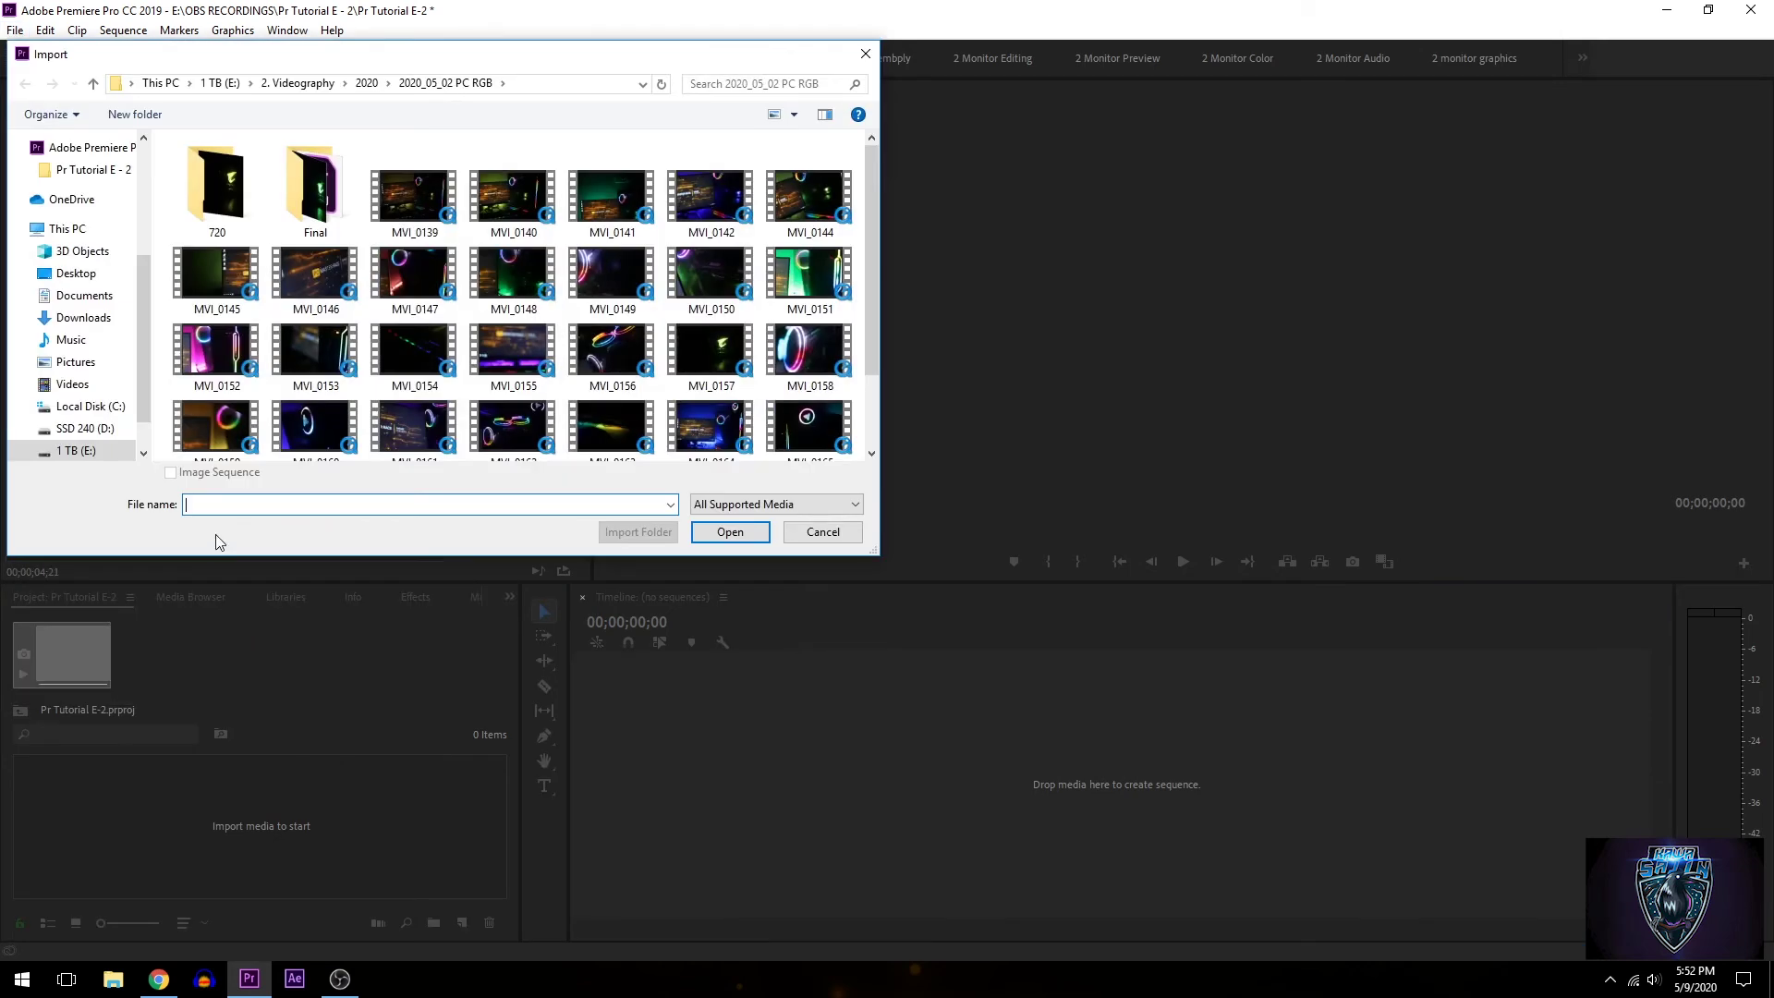
double_click(414, 196)
click(15, 30)
mouse_move(232, 588)
click(407, 591)
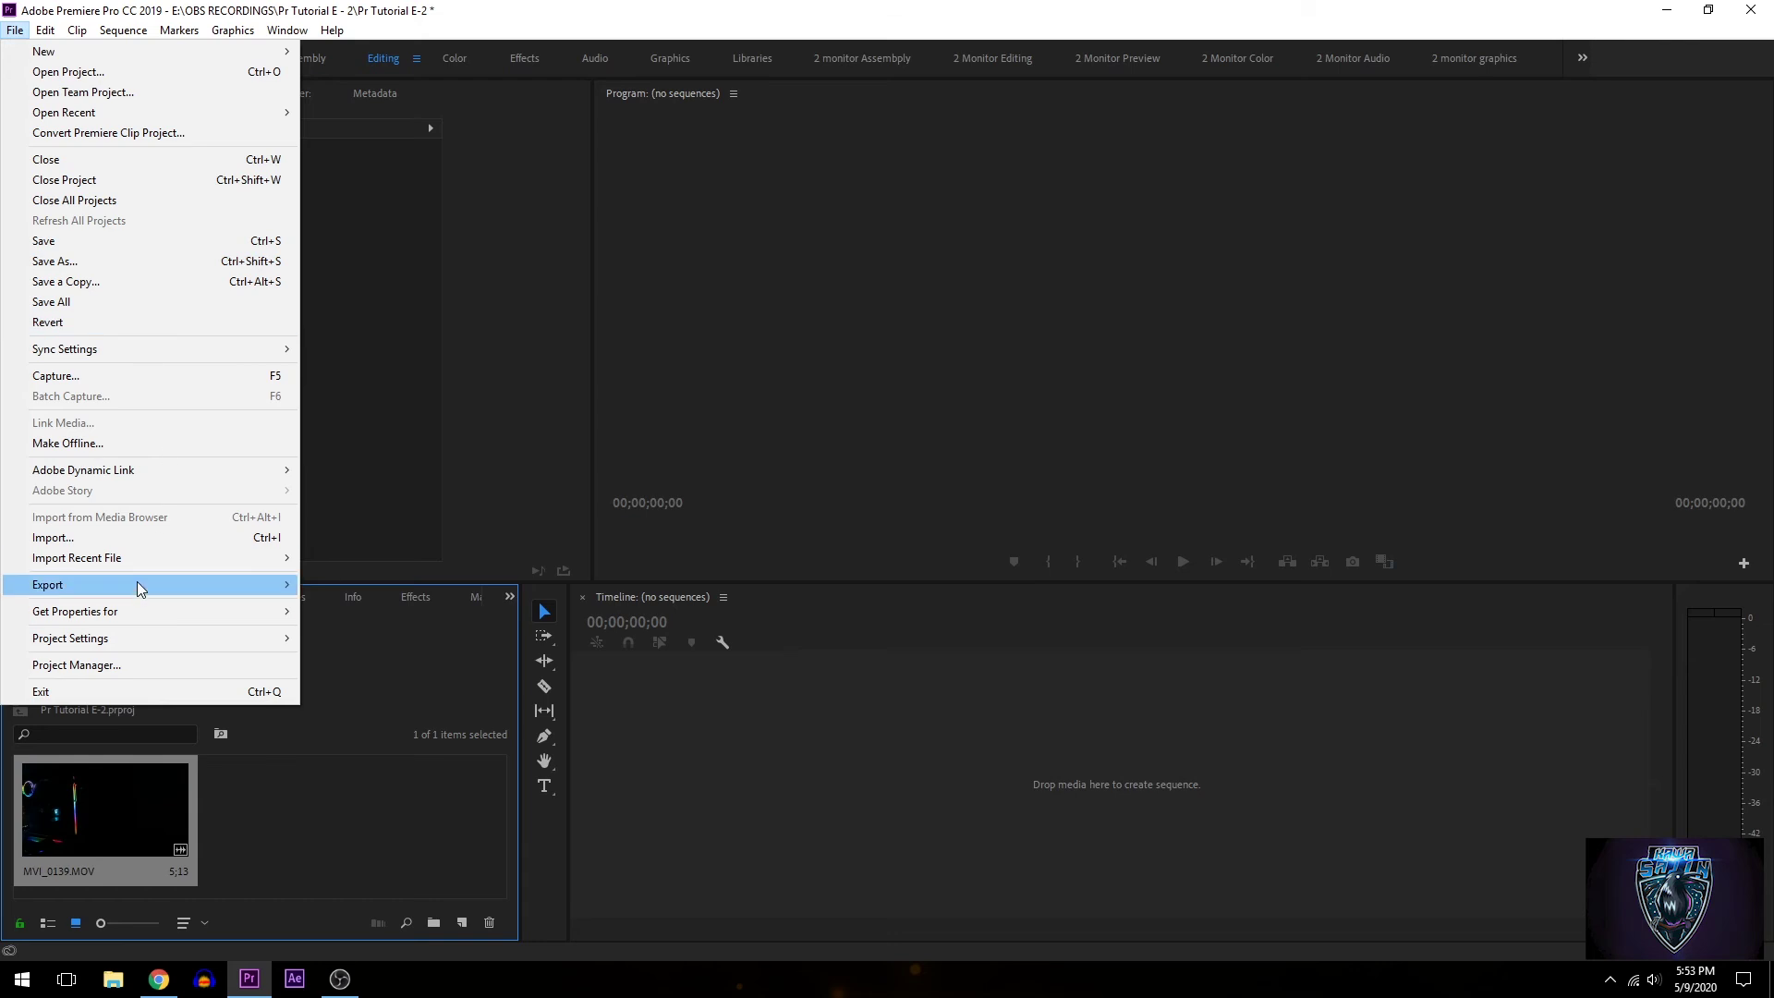
click(137, 581)
double_click(222, 181)
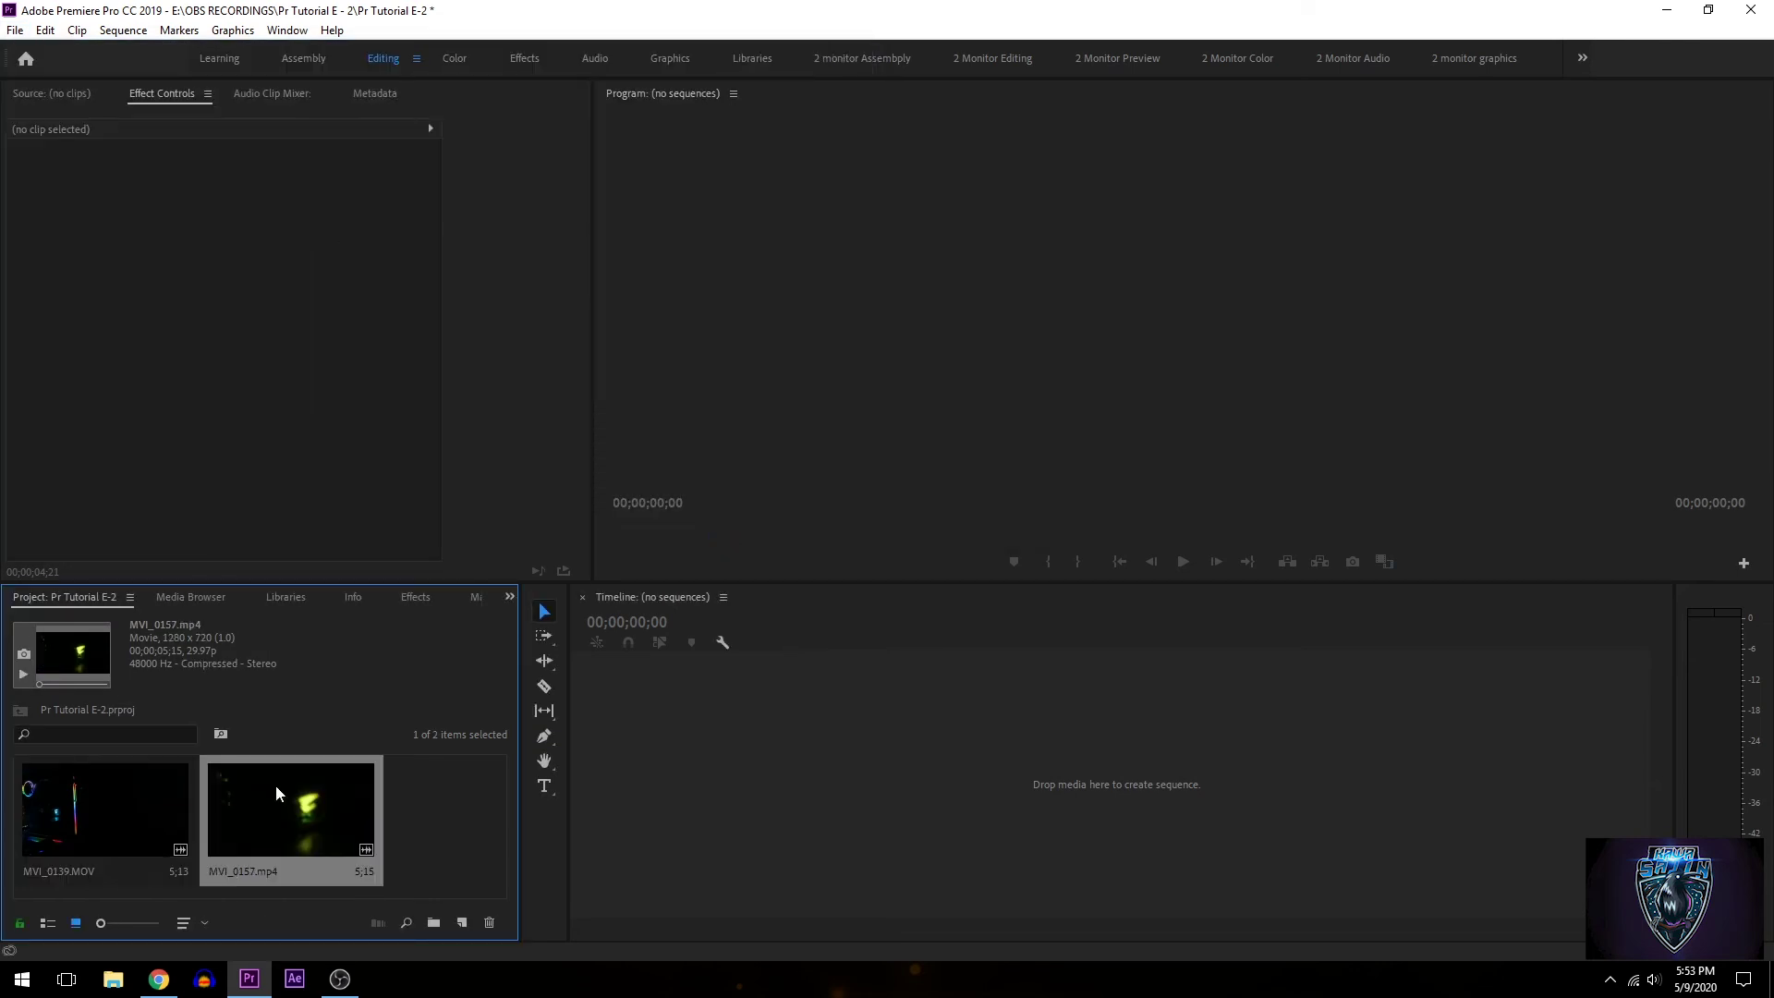
Create a new sequence from MVI_0139.MOV and import the photo _MG_0118.JPG into the project
drag(131, 823, 681, 771)
mouse_move(804, 636)
mouse_down()
mouse_move(972, 662)
mouse_move(812, 638)
mouse_up()
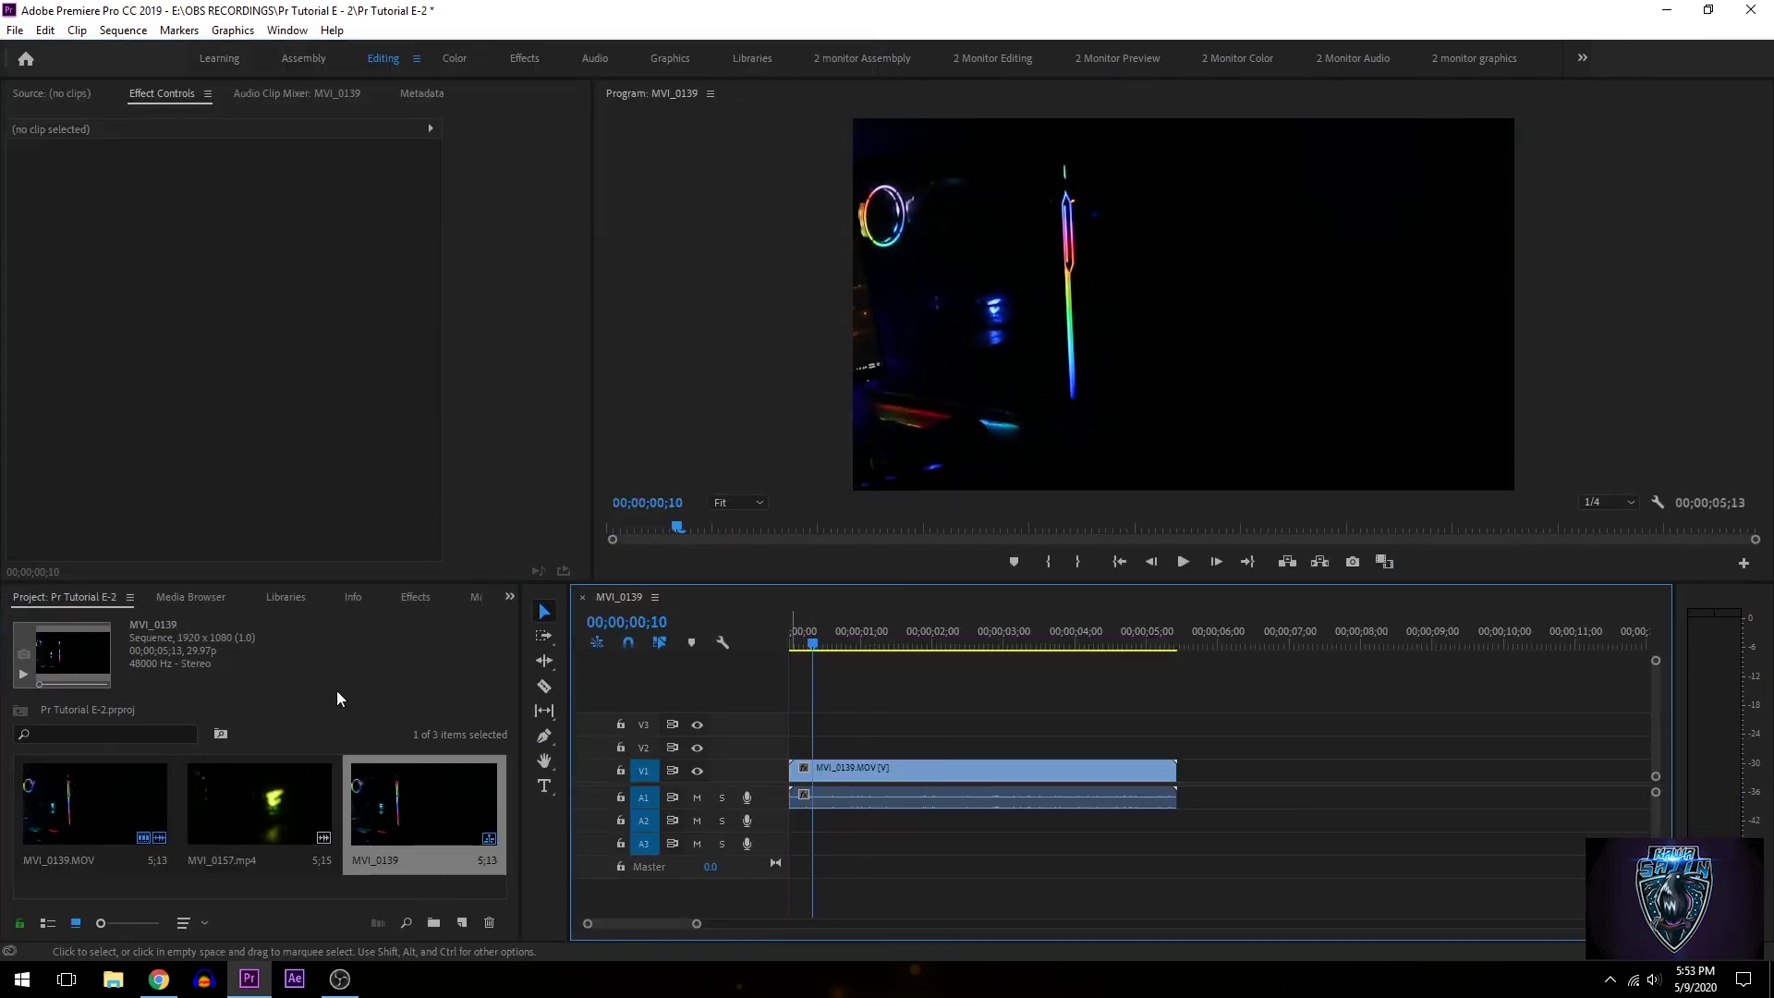
click(15, 29)
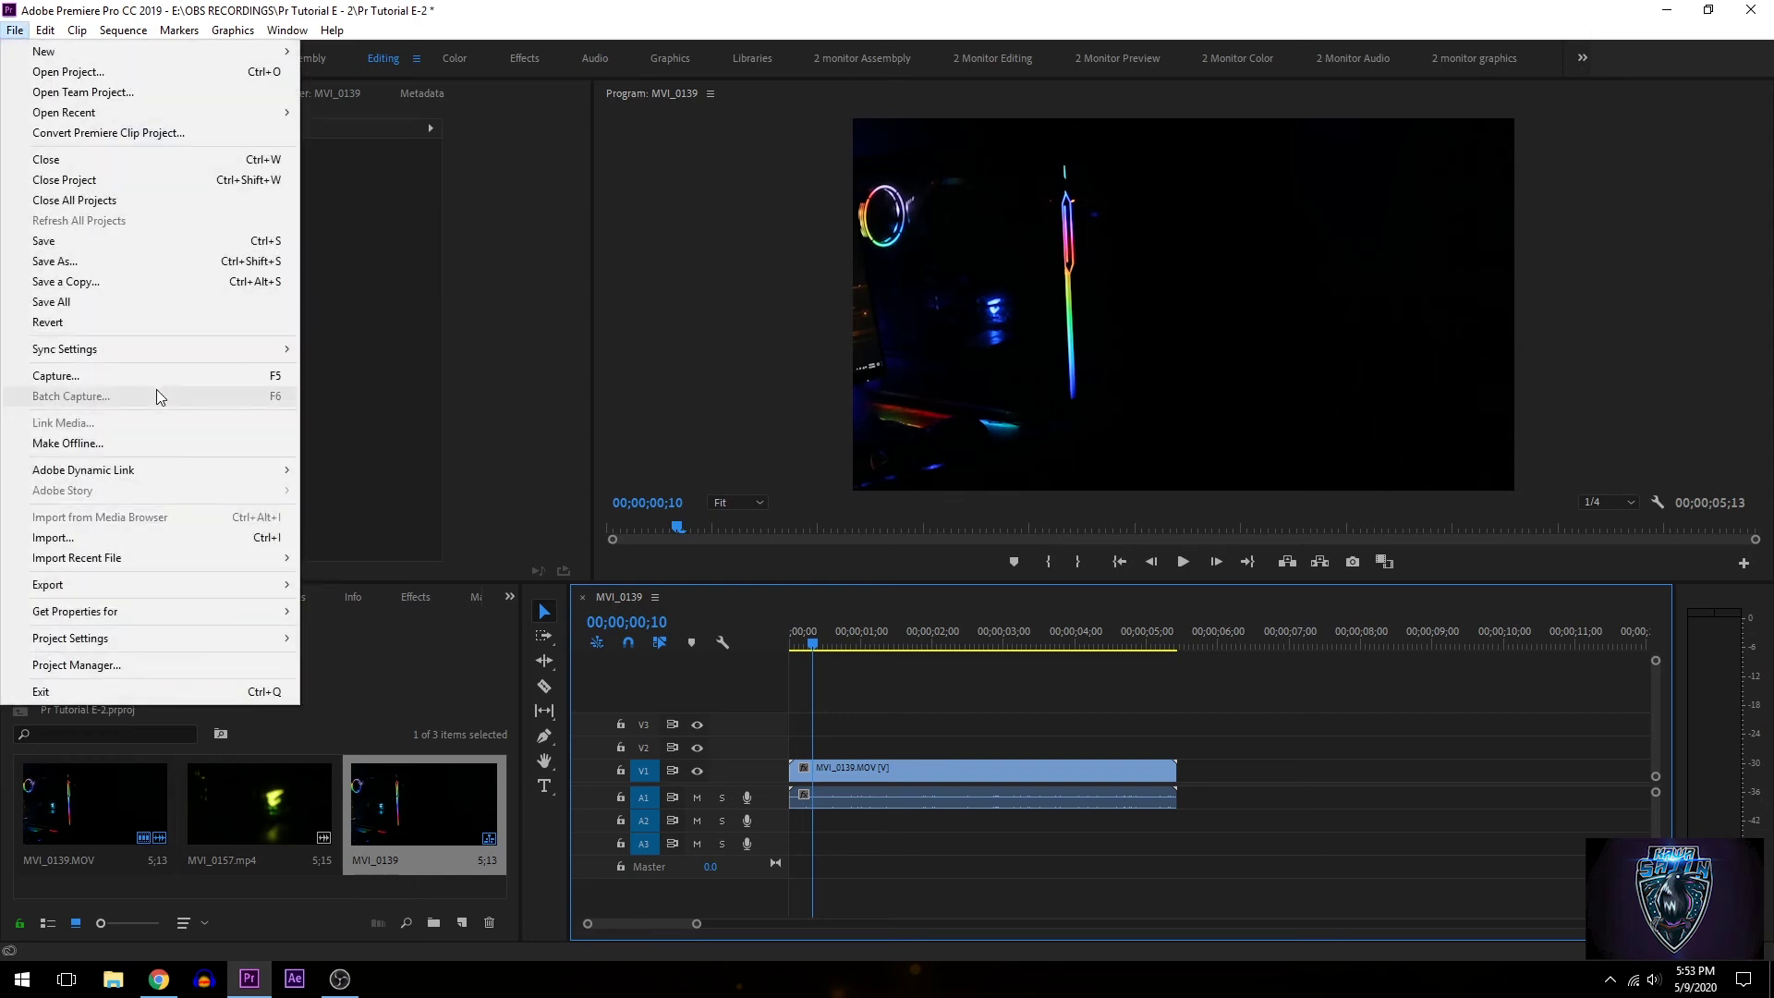
click(147, 539)
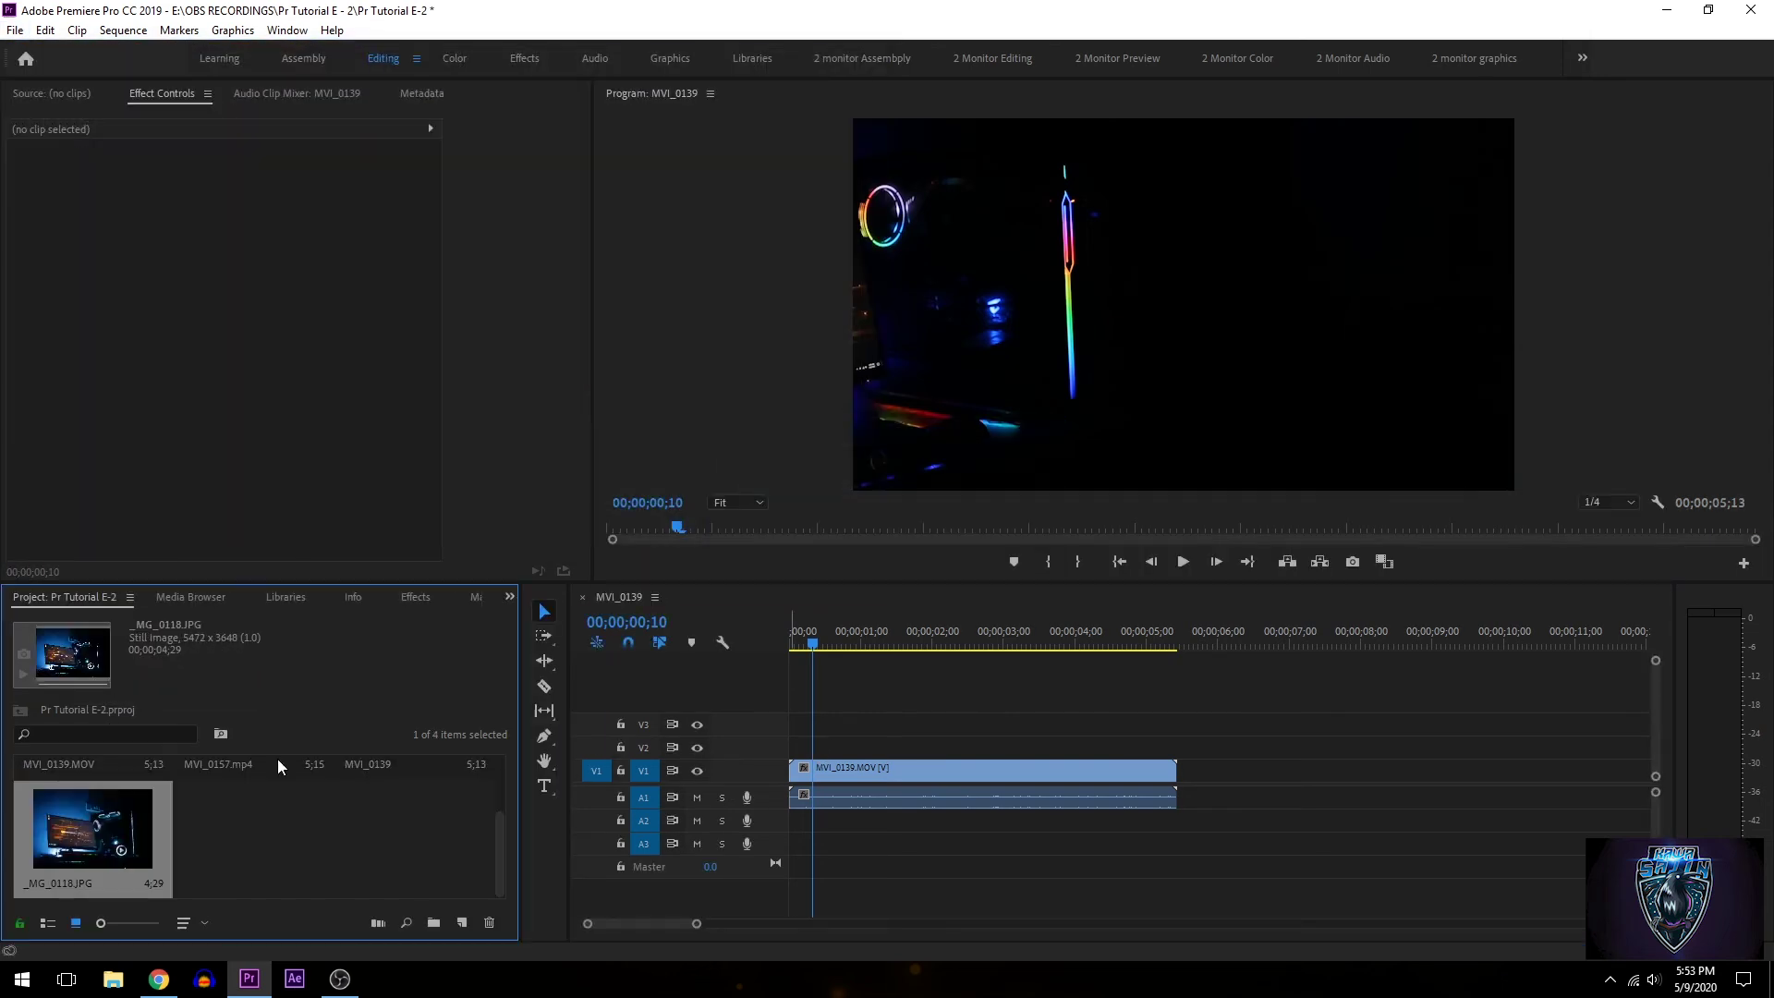
Place _MG_0118.JPG and MVI_0157.mp4 on track V1 directly after MVI_0139.MOV, one following the other
drag(812, 647, 763, 656)
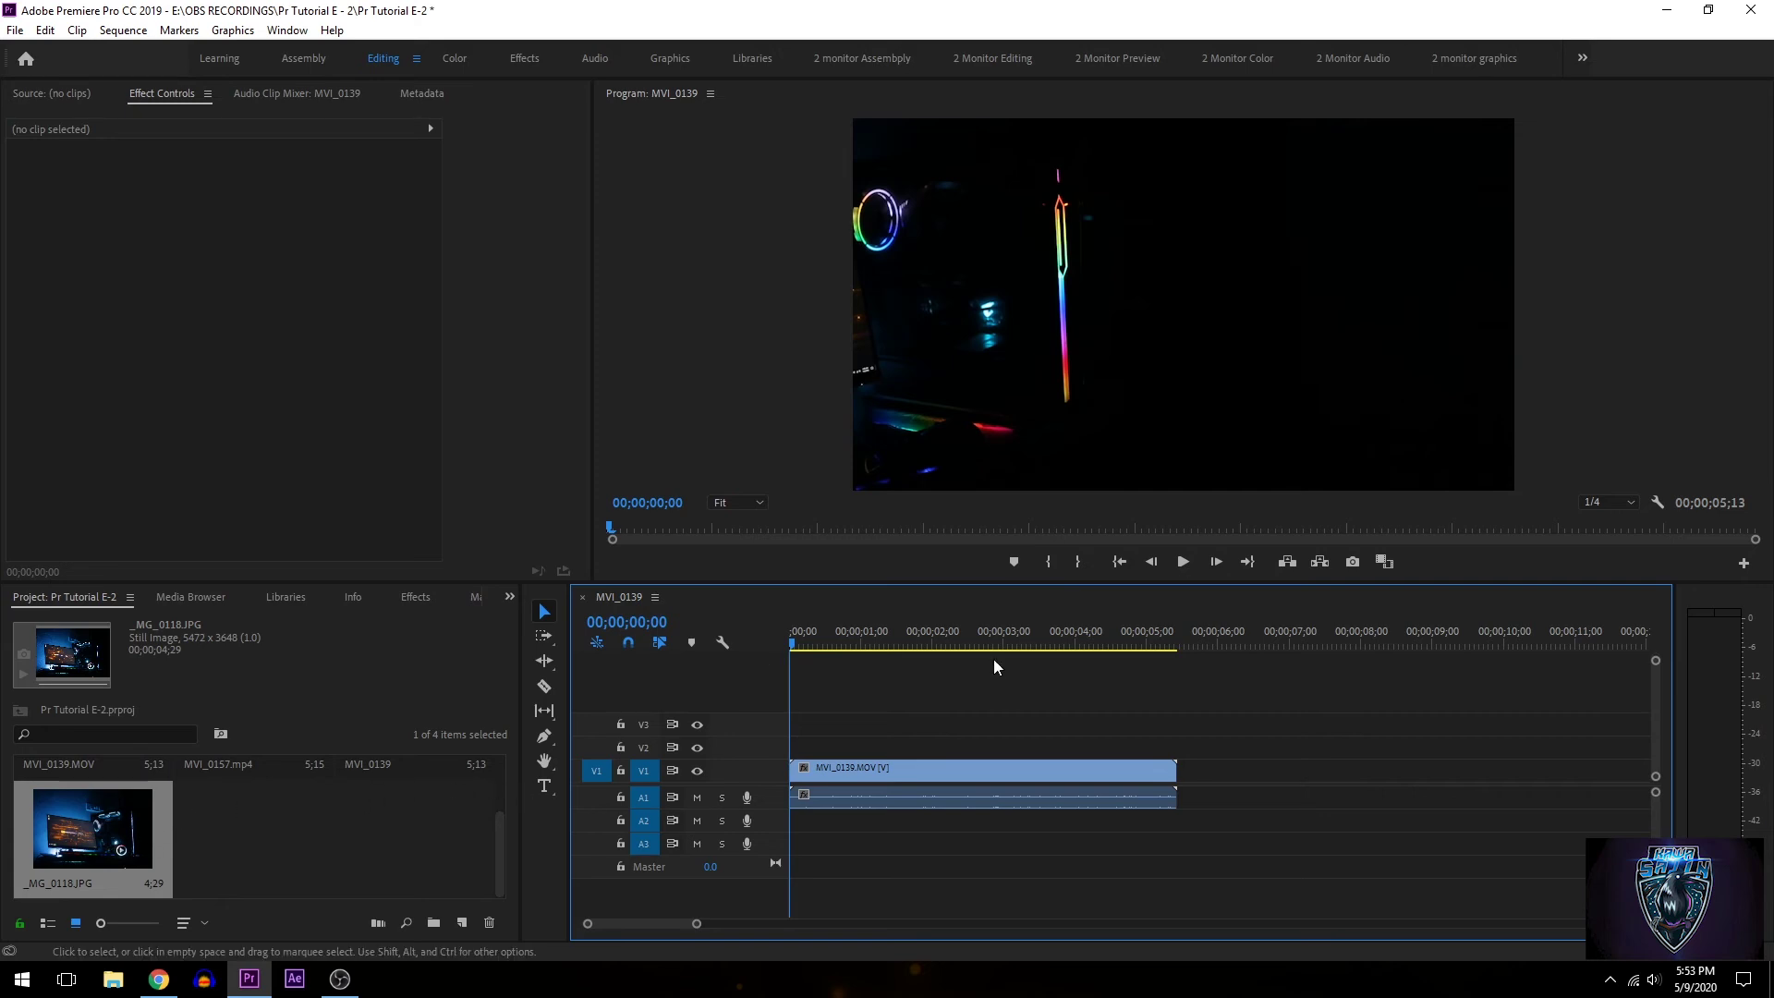
click(130, 839)
drag(130, 838, 1179, 770)
drag(791, 645, 1248, 656)
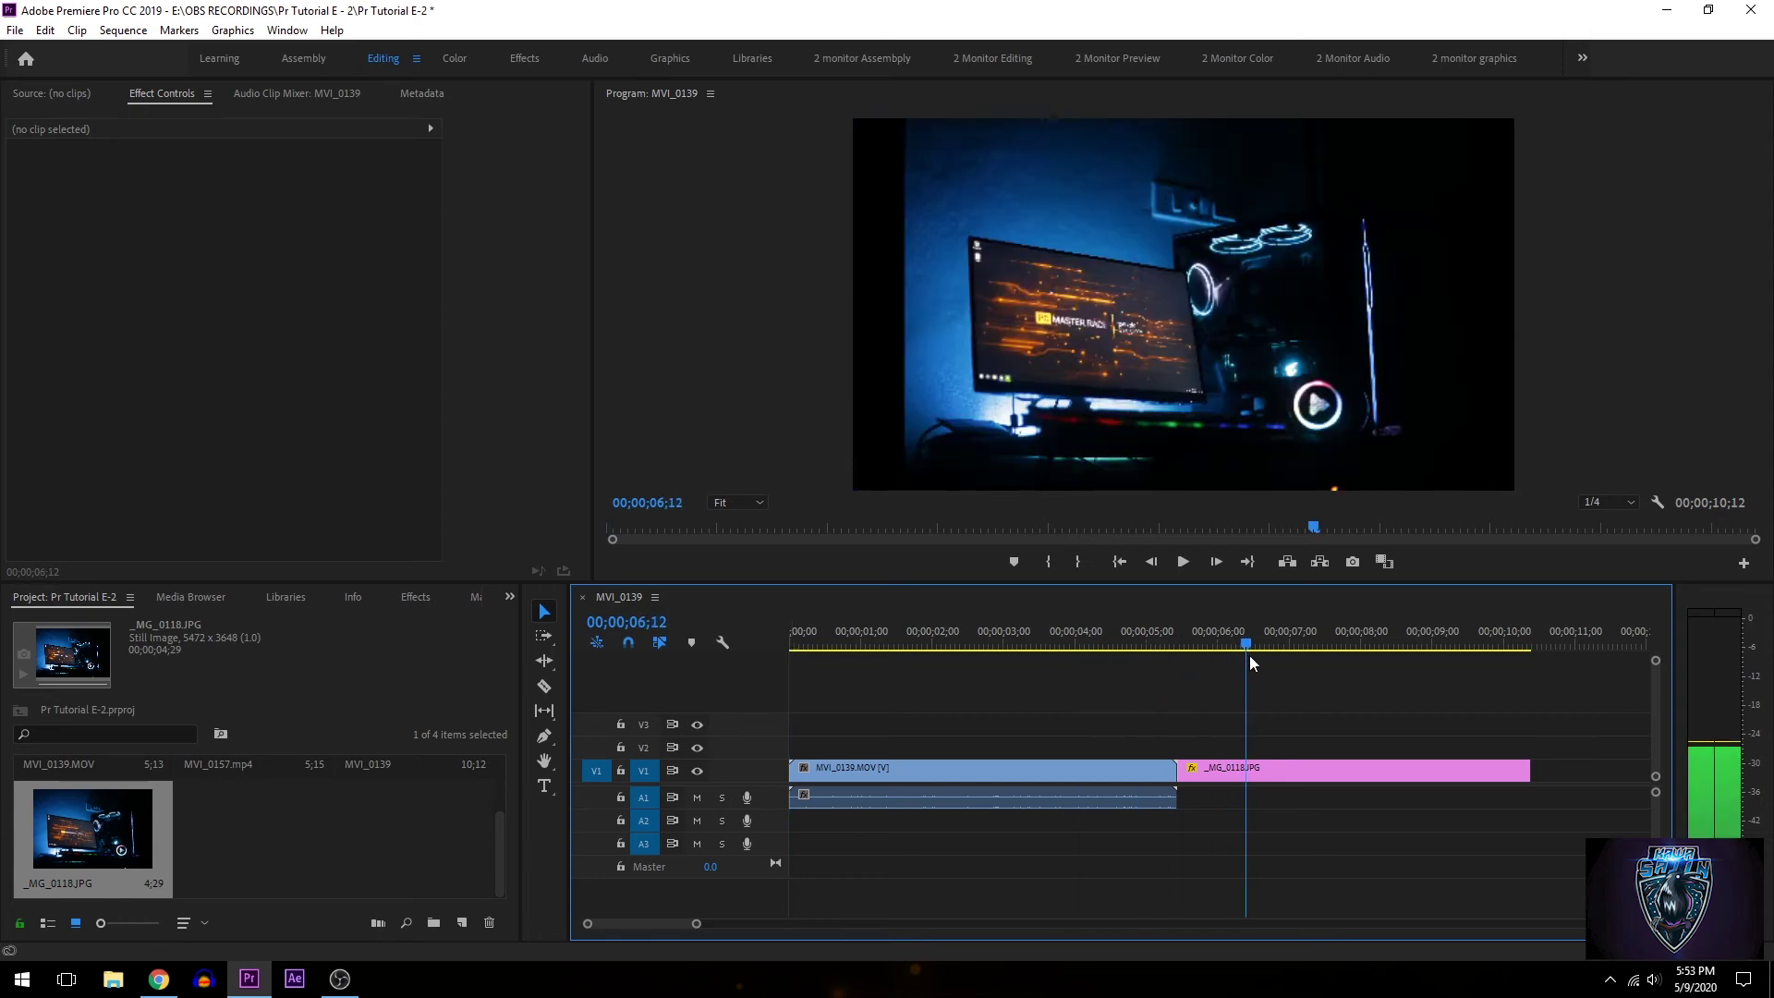
scroll(166, 811, up, 2)
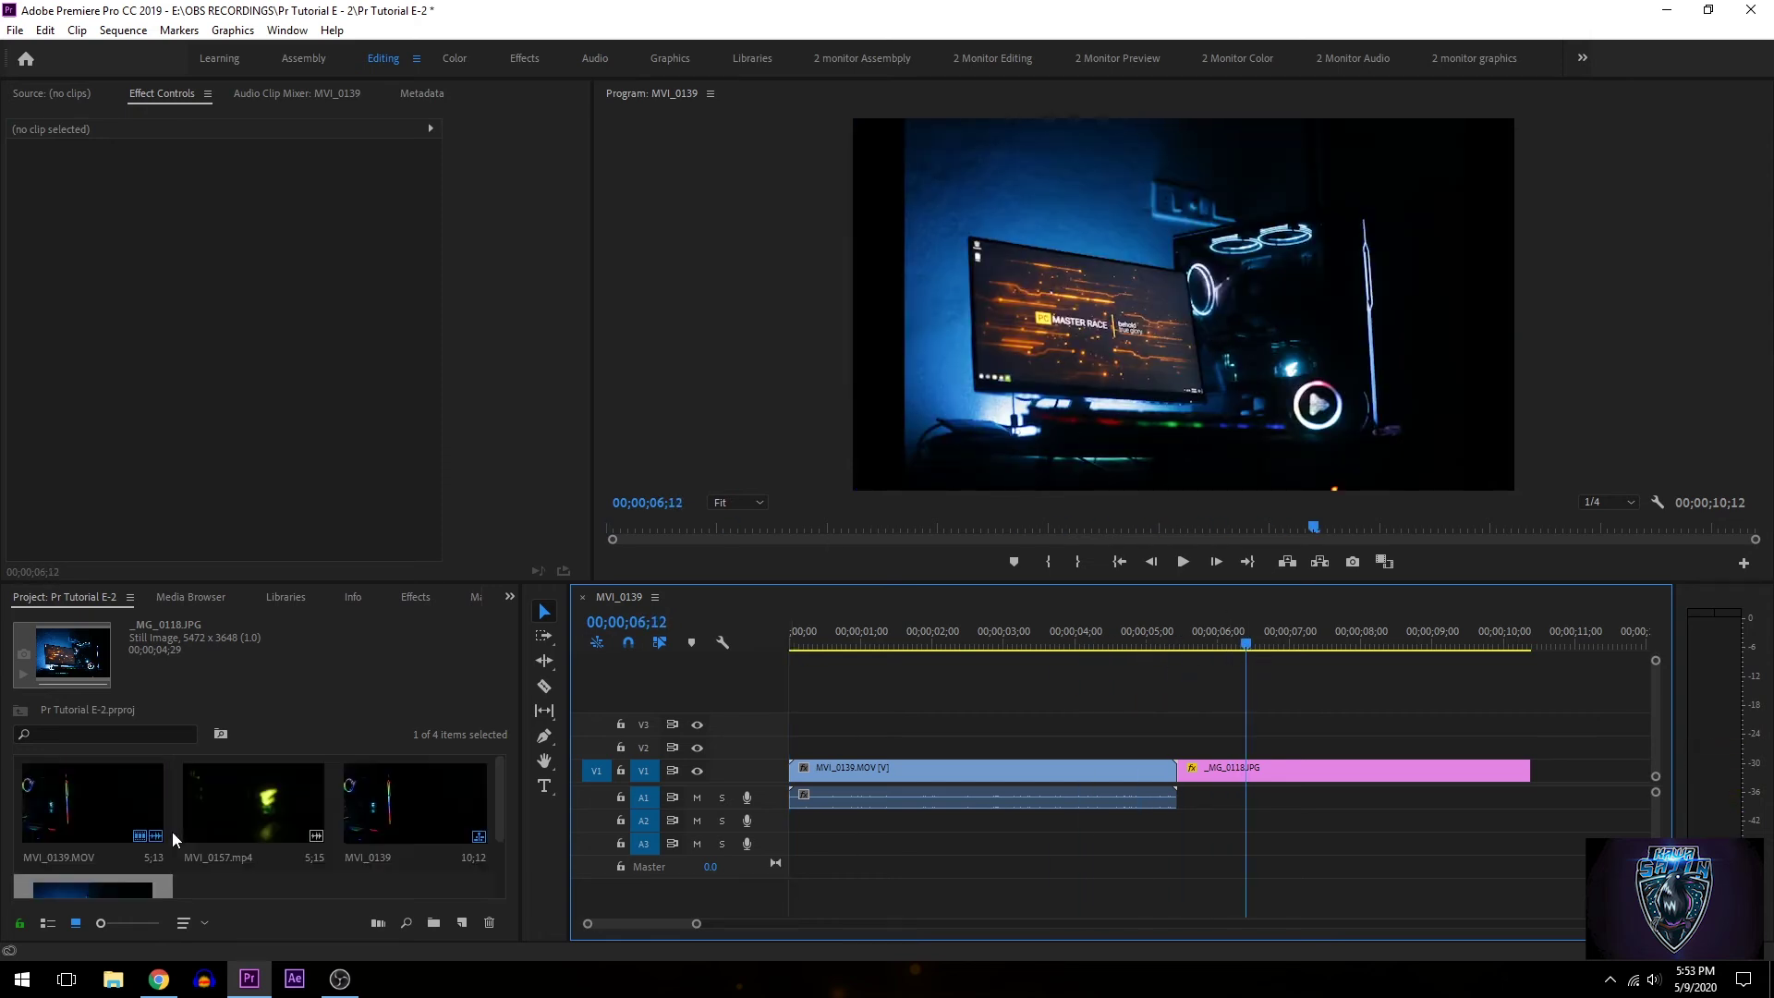
drag(291, 815, 1531, 784)
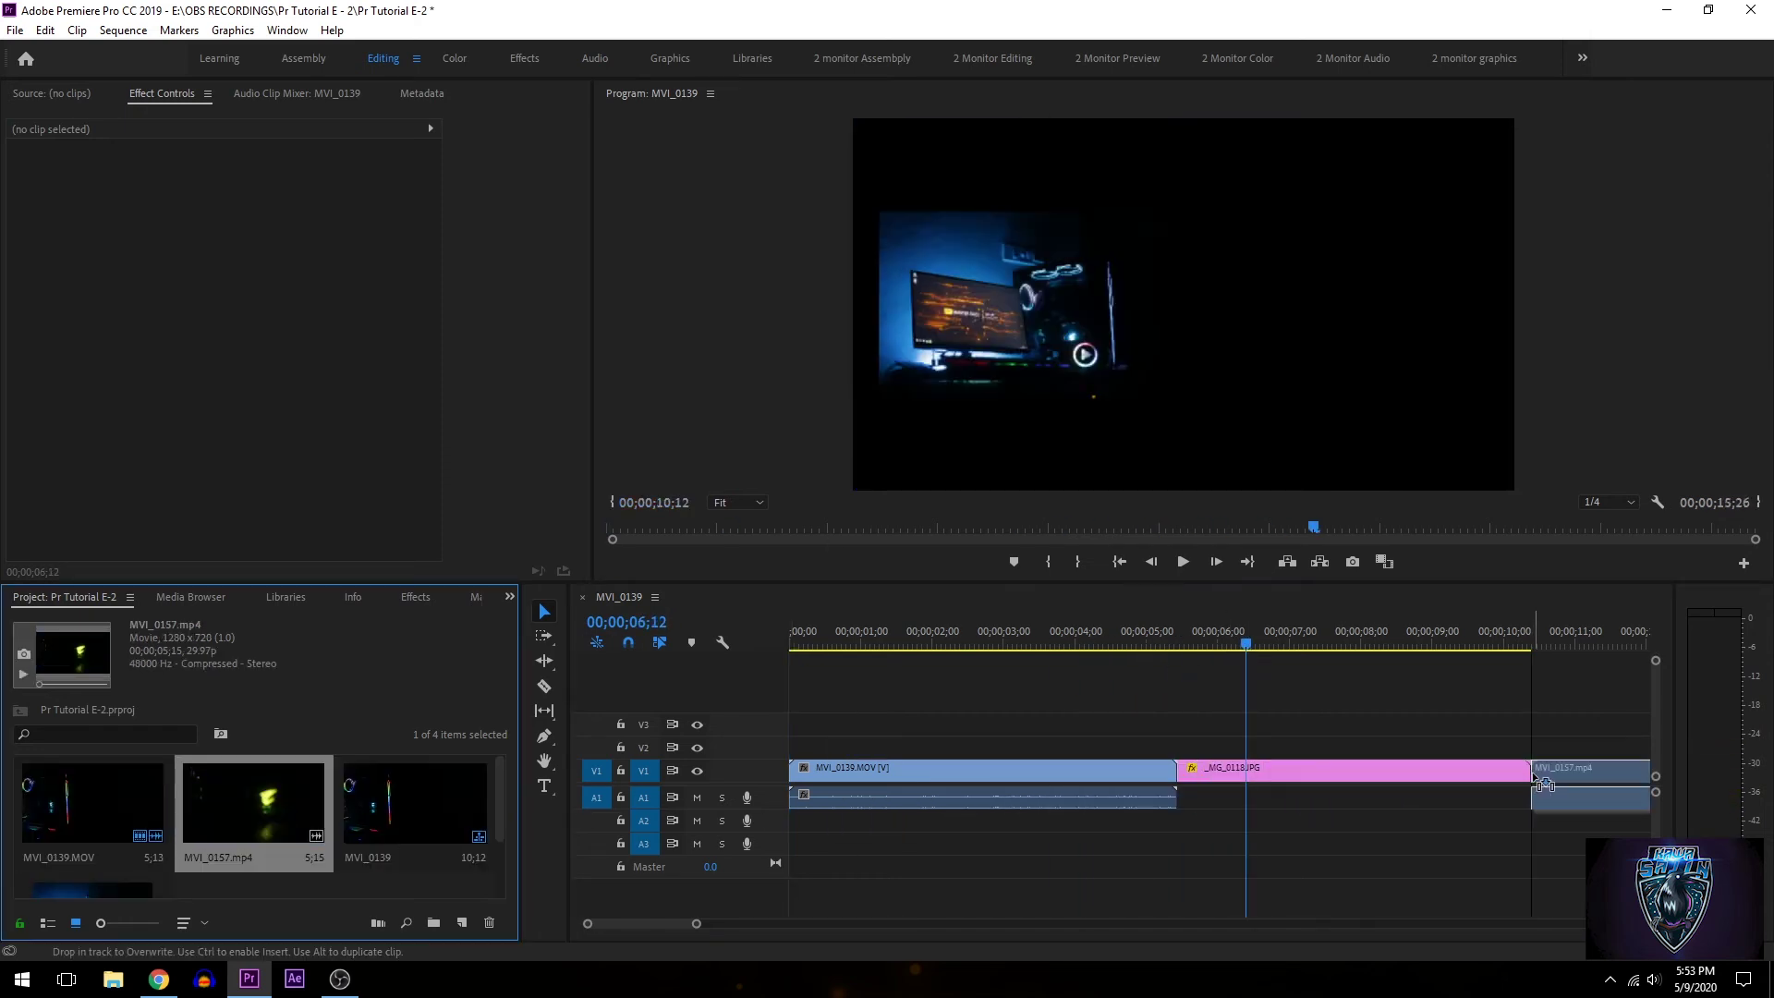
key(minus)
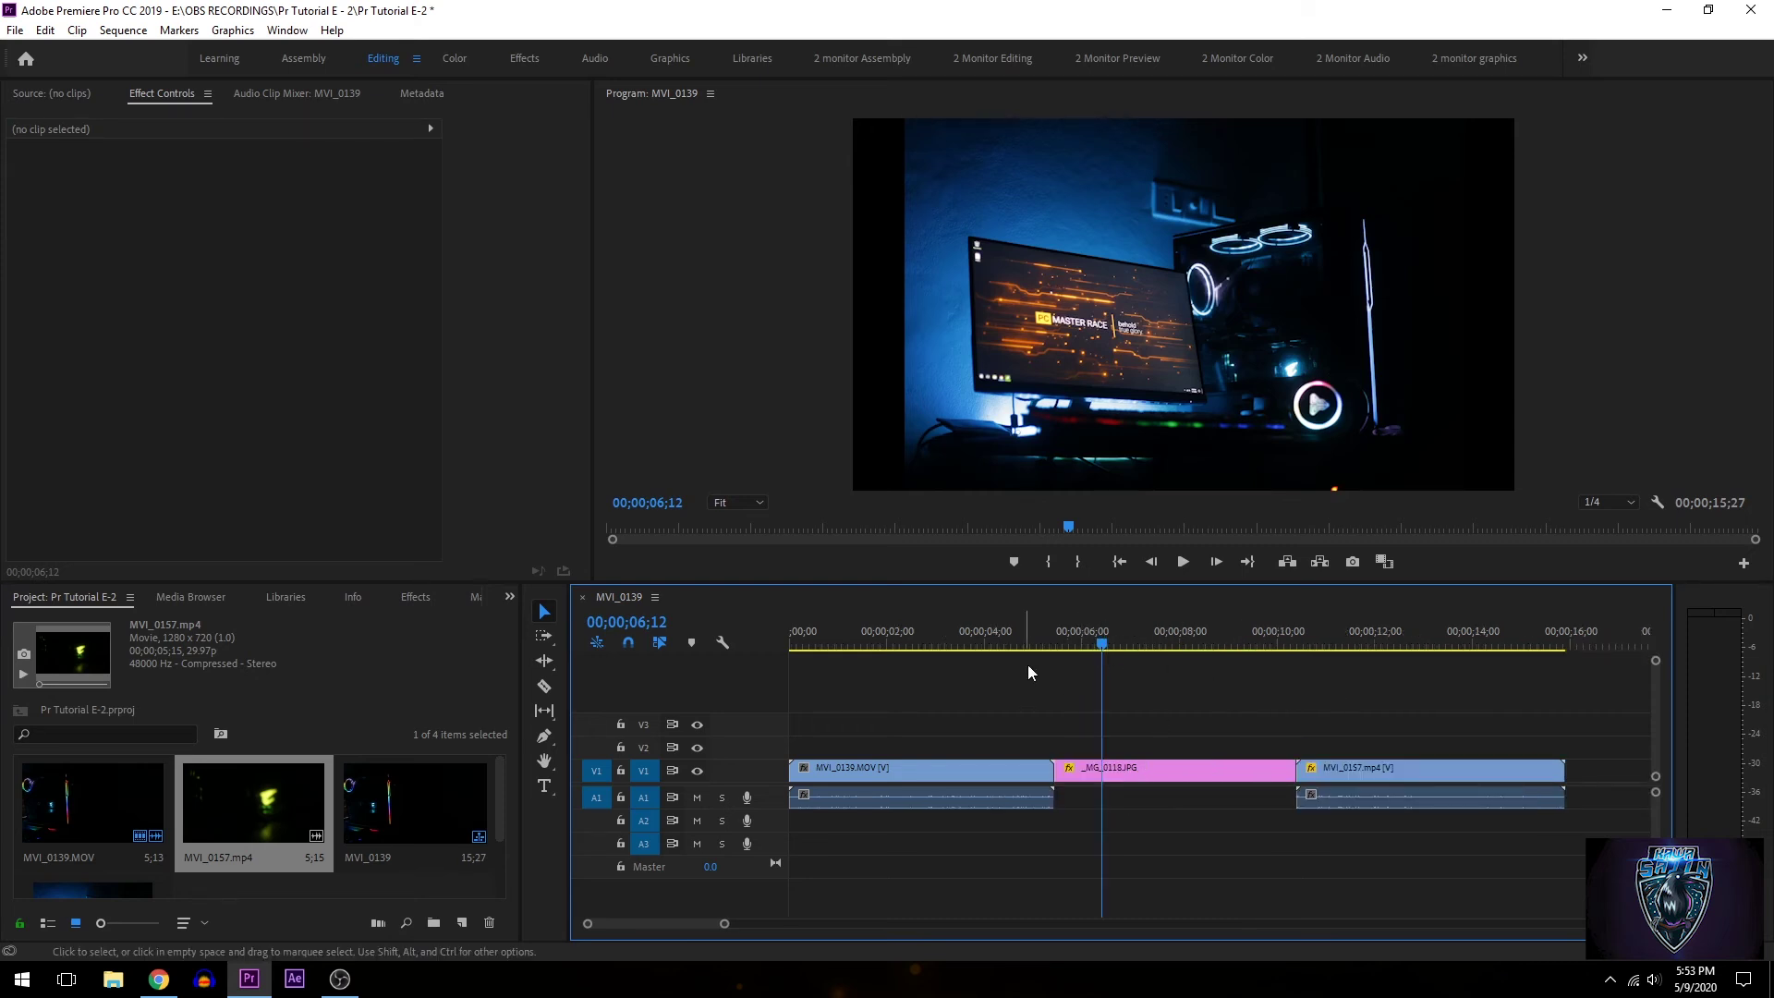
Check the Scale of the MVI_0139.MOV and _MG_0118.JPG clips in the timeline and save the project
drag(1102, 647, 1043, 679)
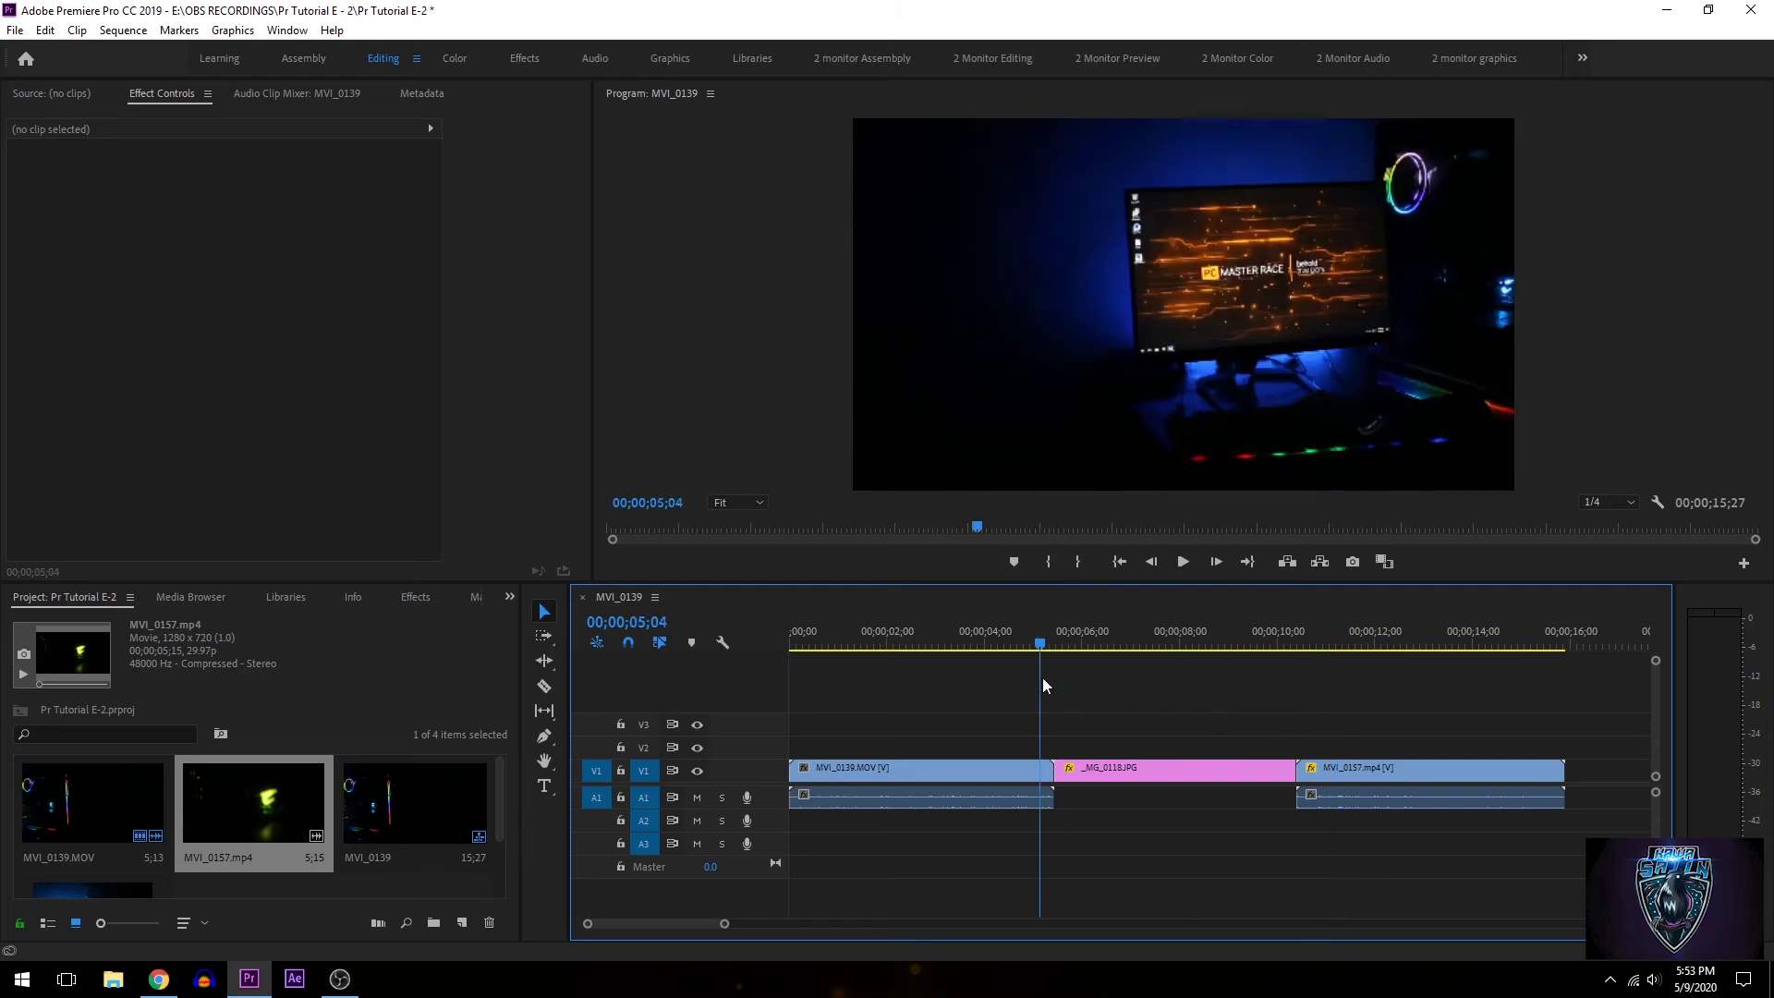
click(966, 771)
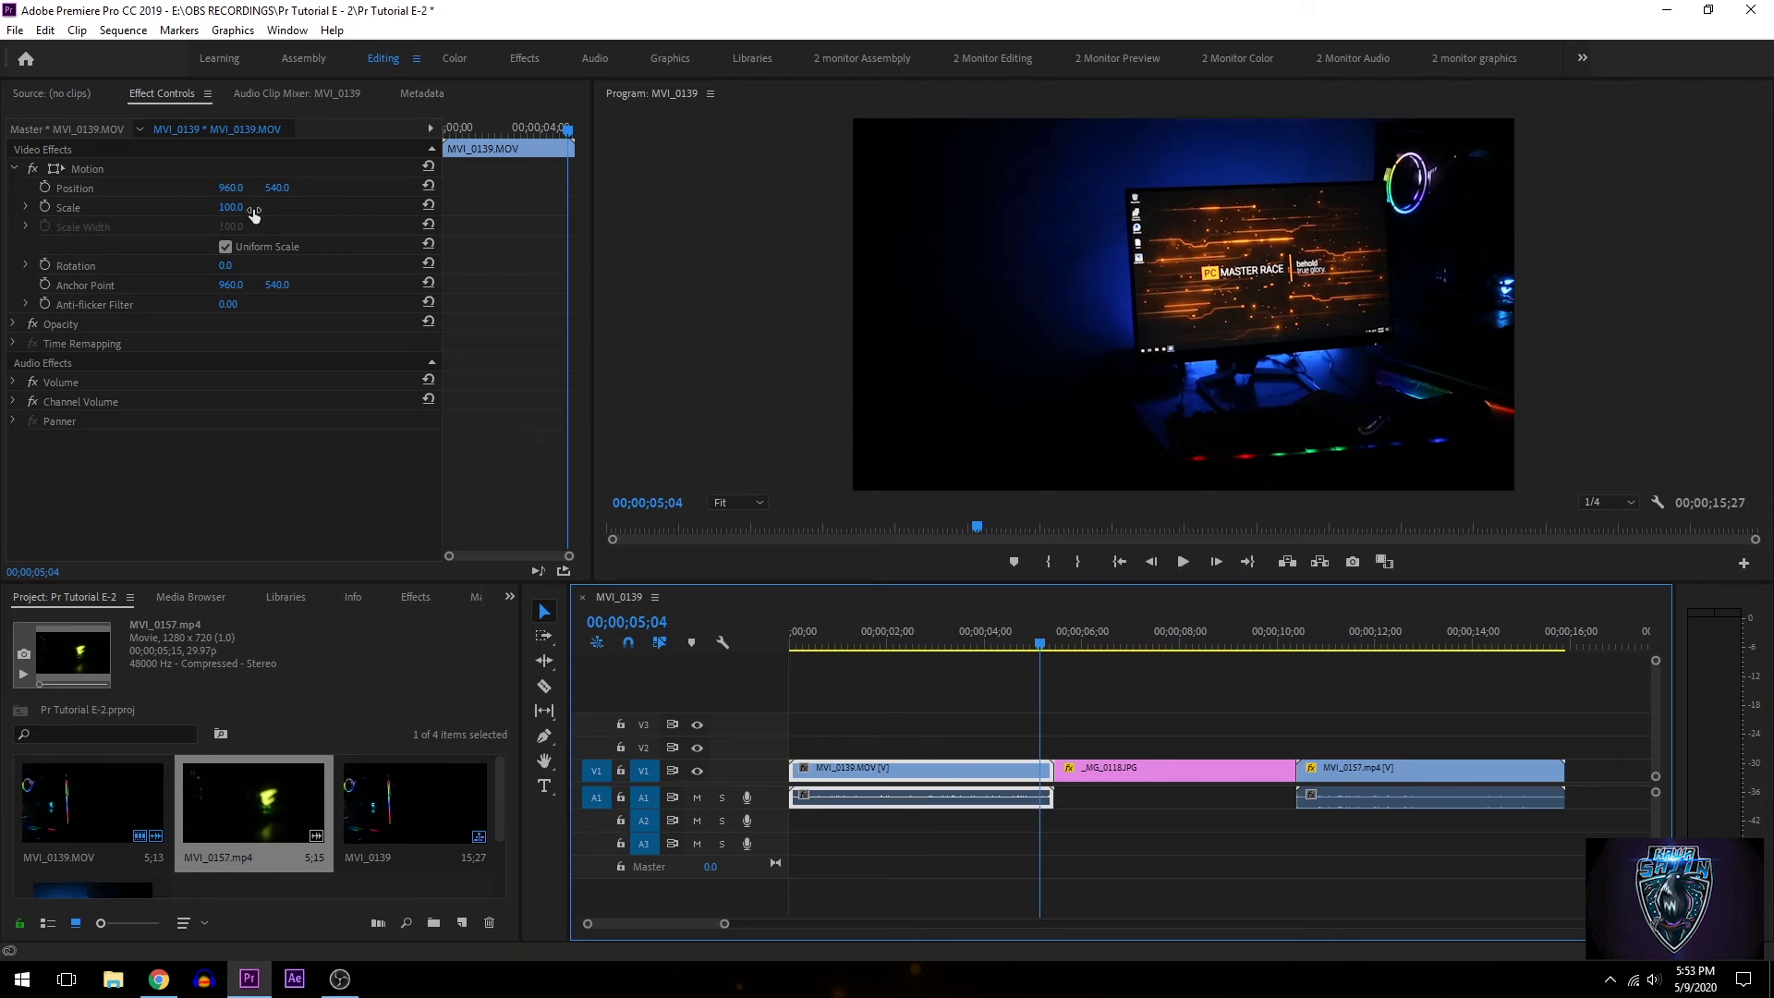
click(1145, 772)
key(ctrl+s)
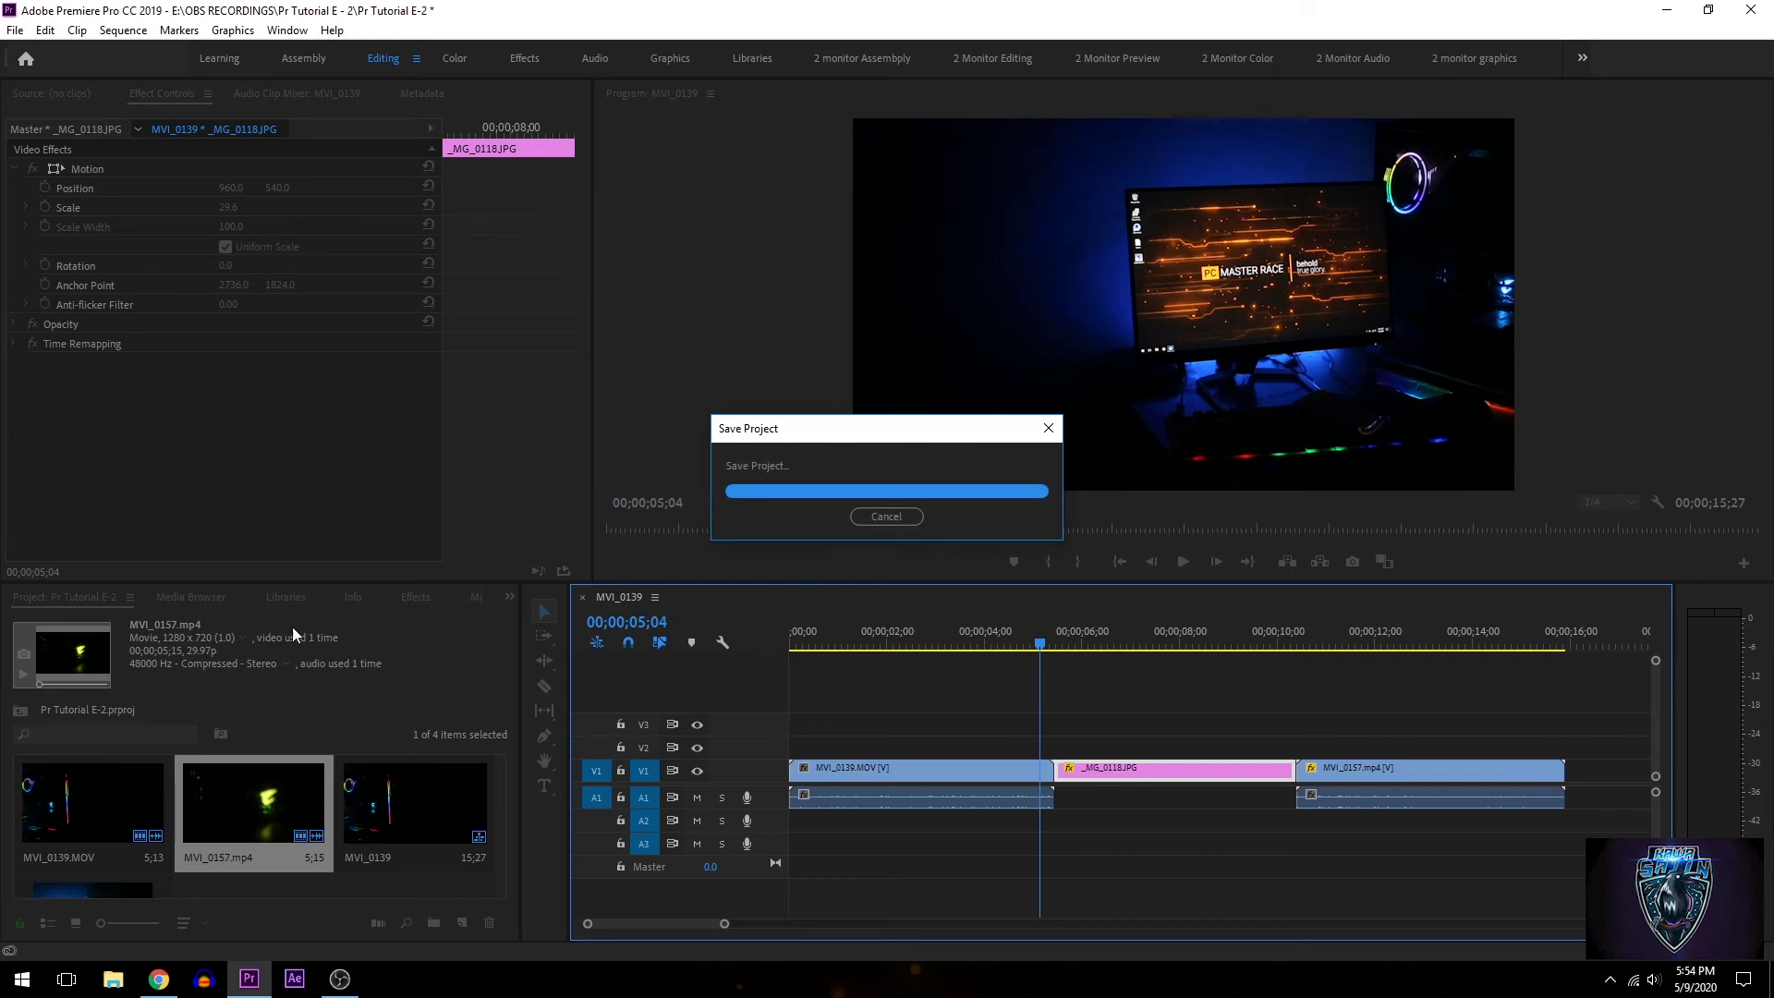
View _MG_0118.JPG in the sequence and check the photo's source resolution in the project
key(space)
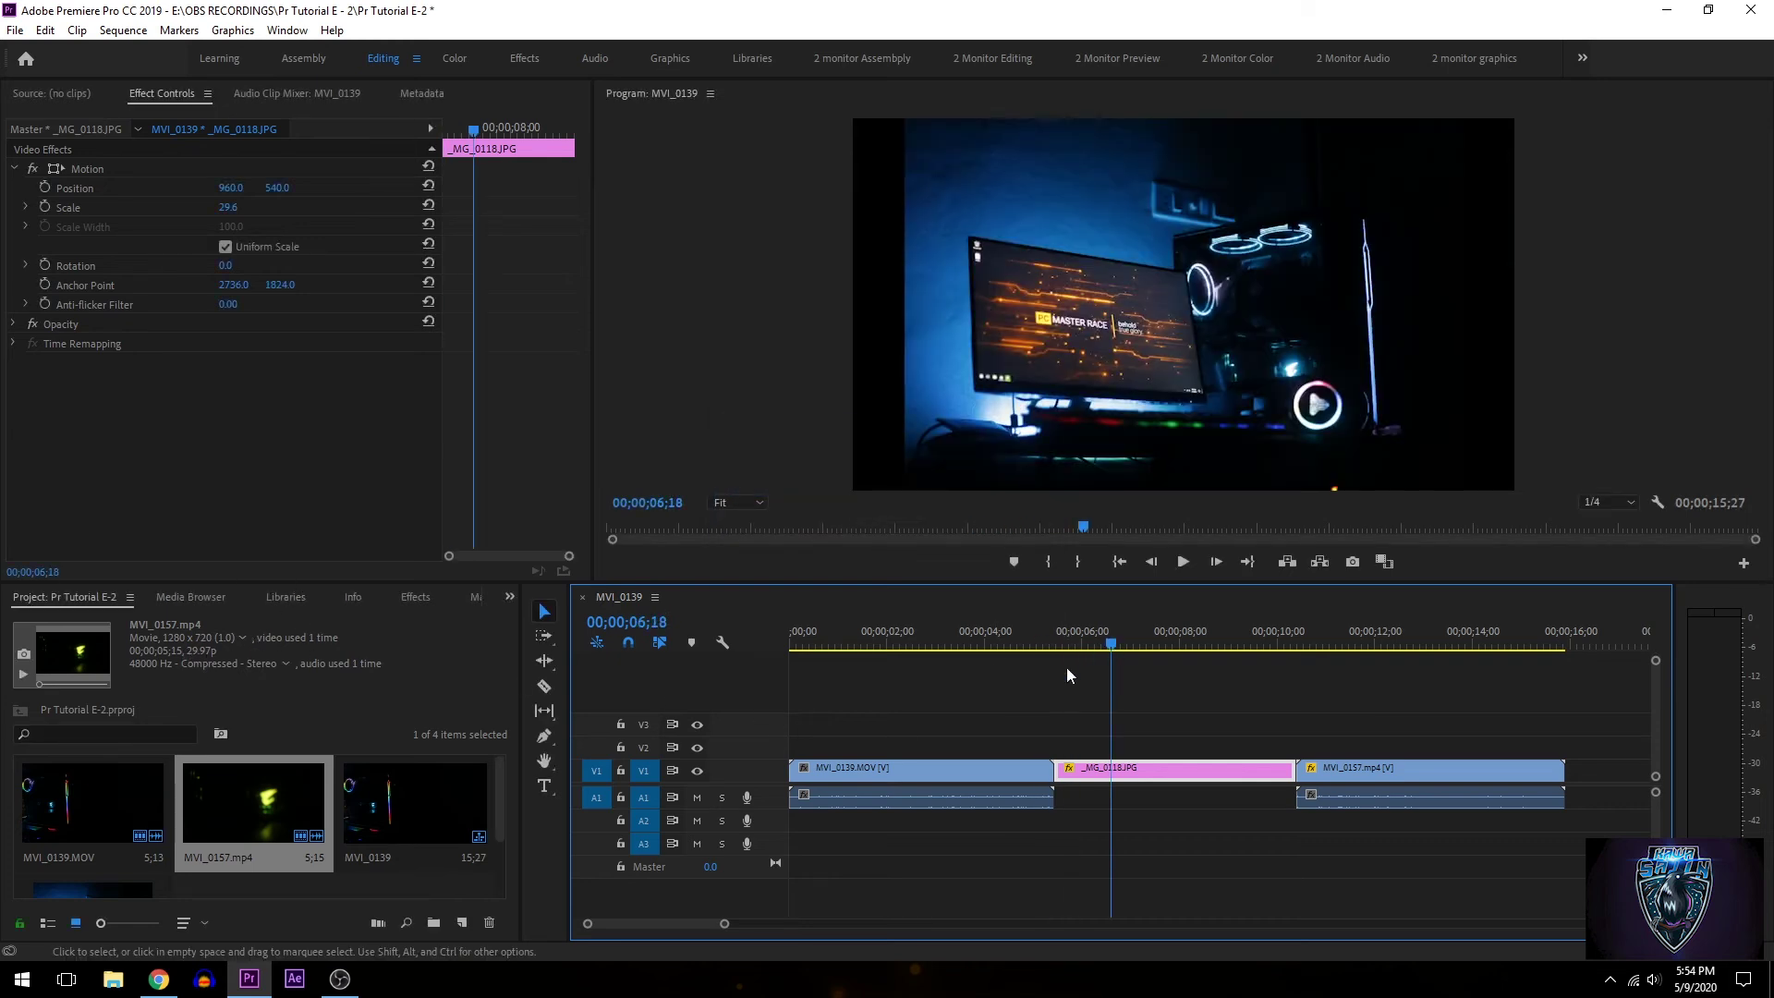
scroll(190, 802, down, 1)
click(143, 833)
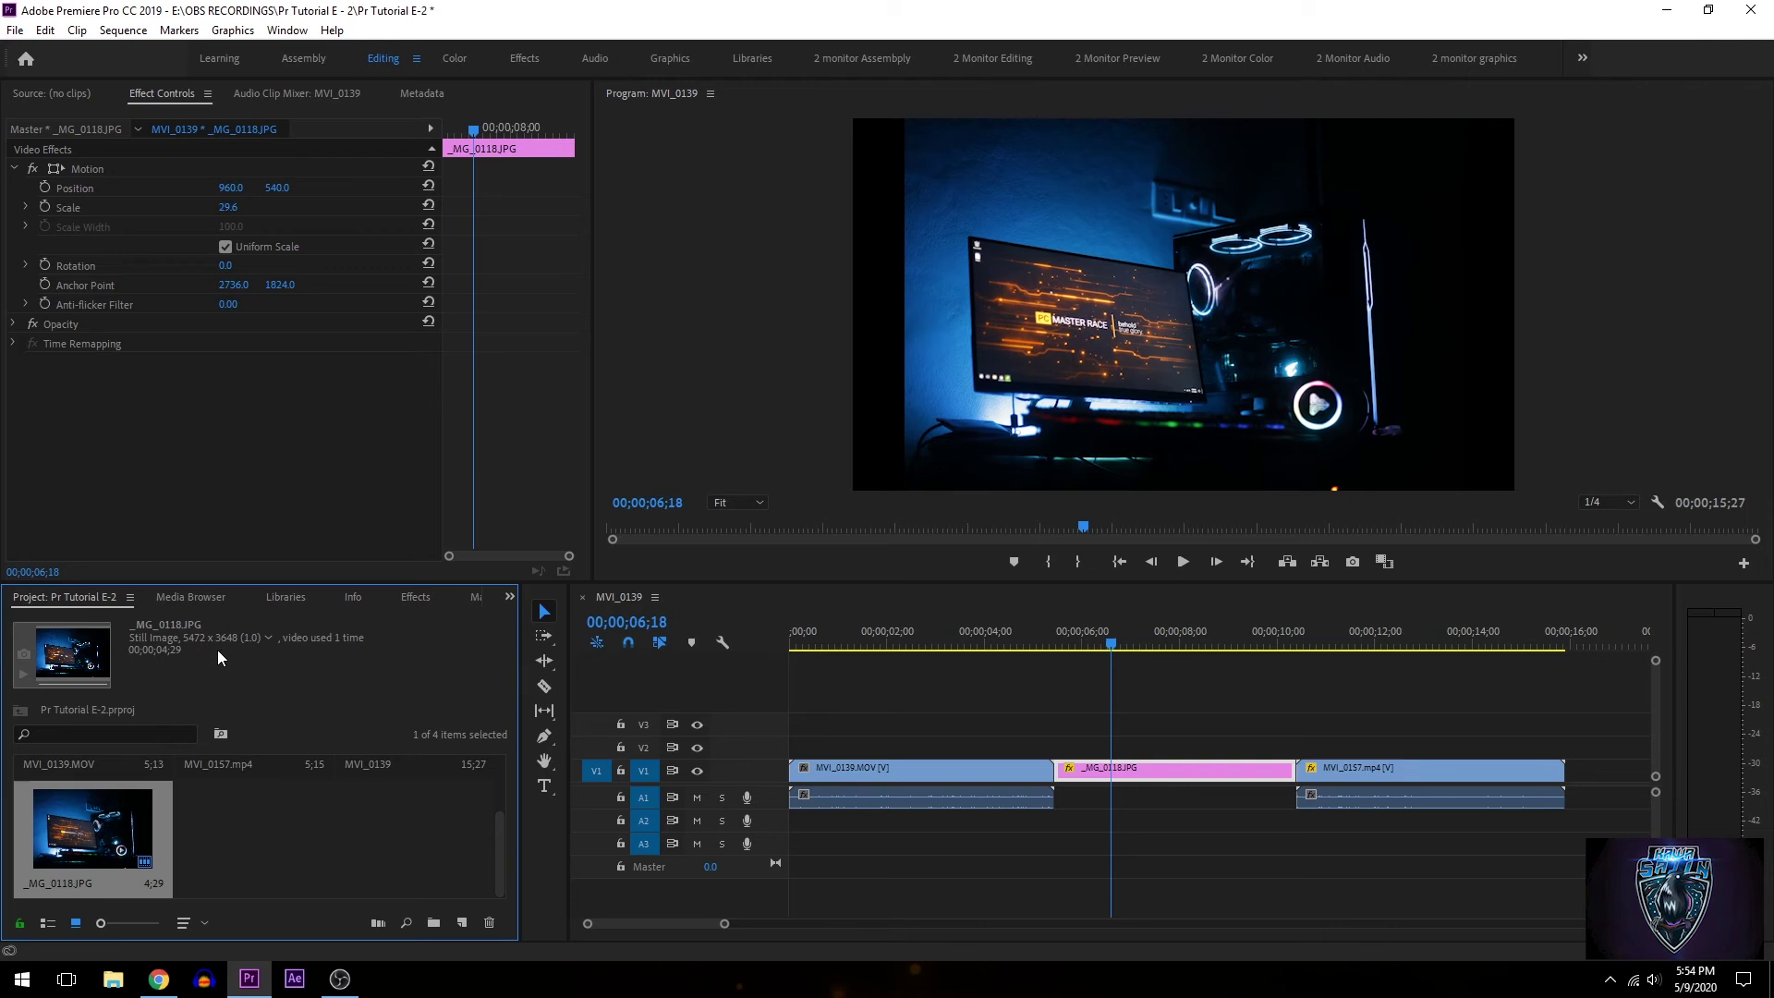
Set the Scale of the _MG_0118.JPG clip to 100 to show its full size, and return it to 29.6
click(1190, 767)
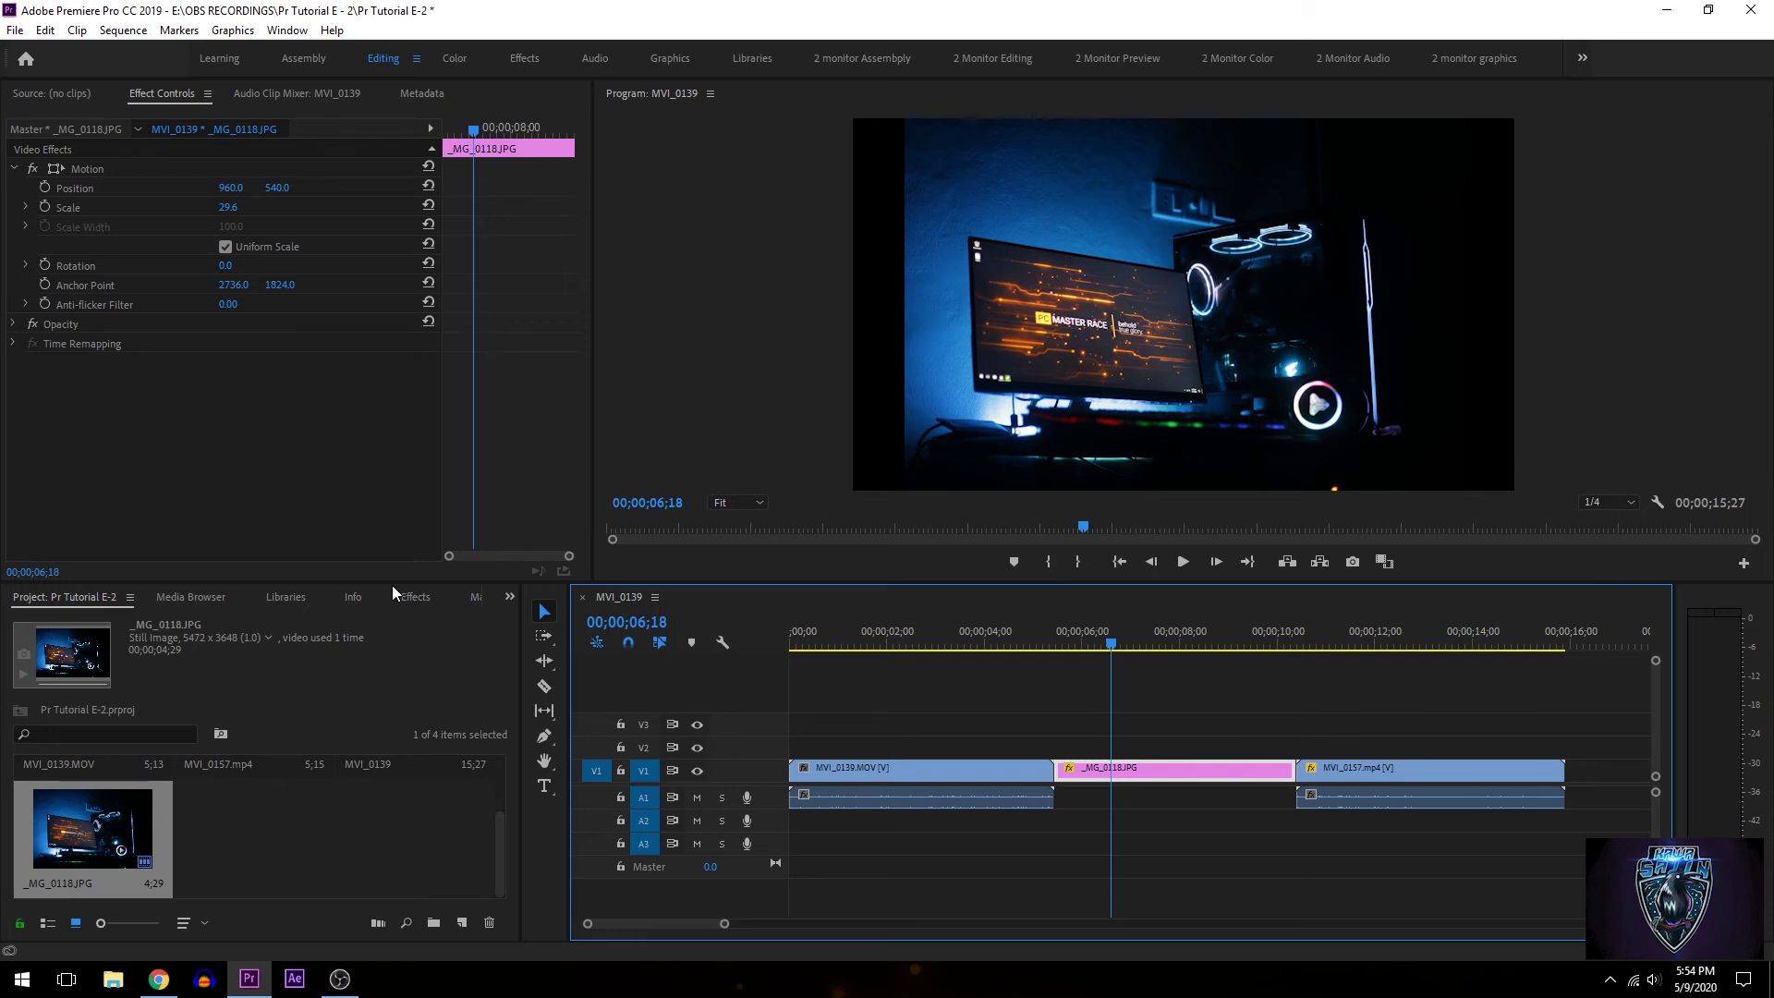
click(231, 207)
text(100)
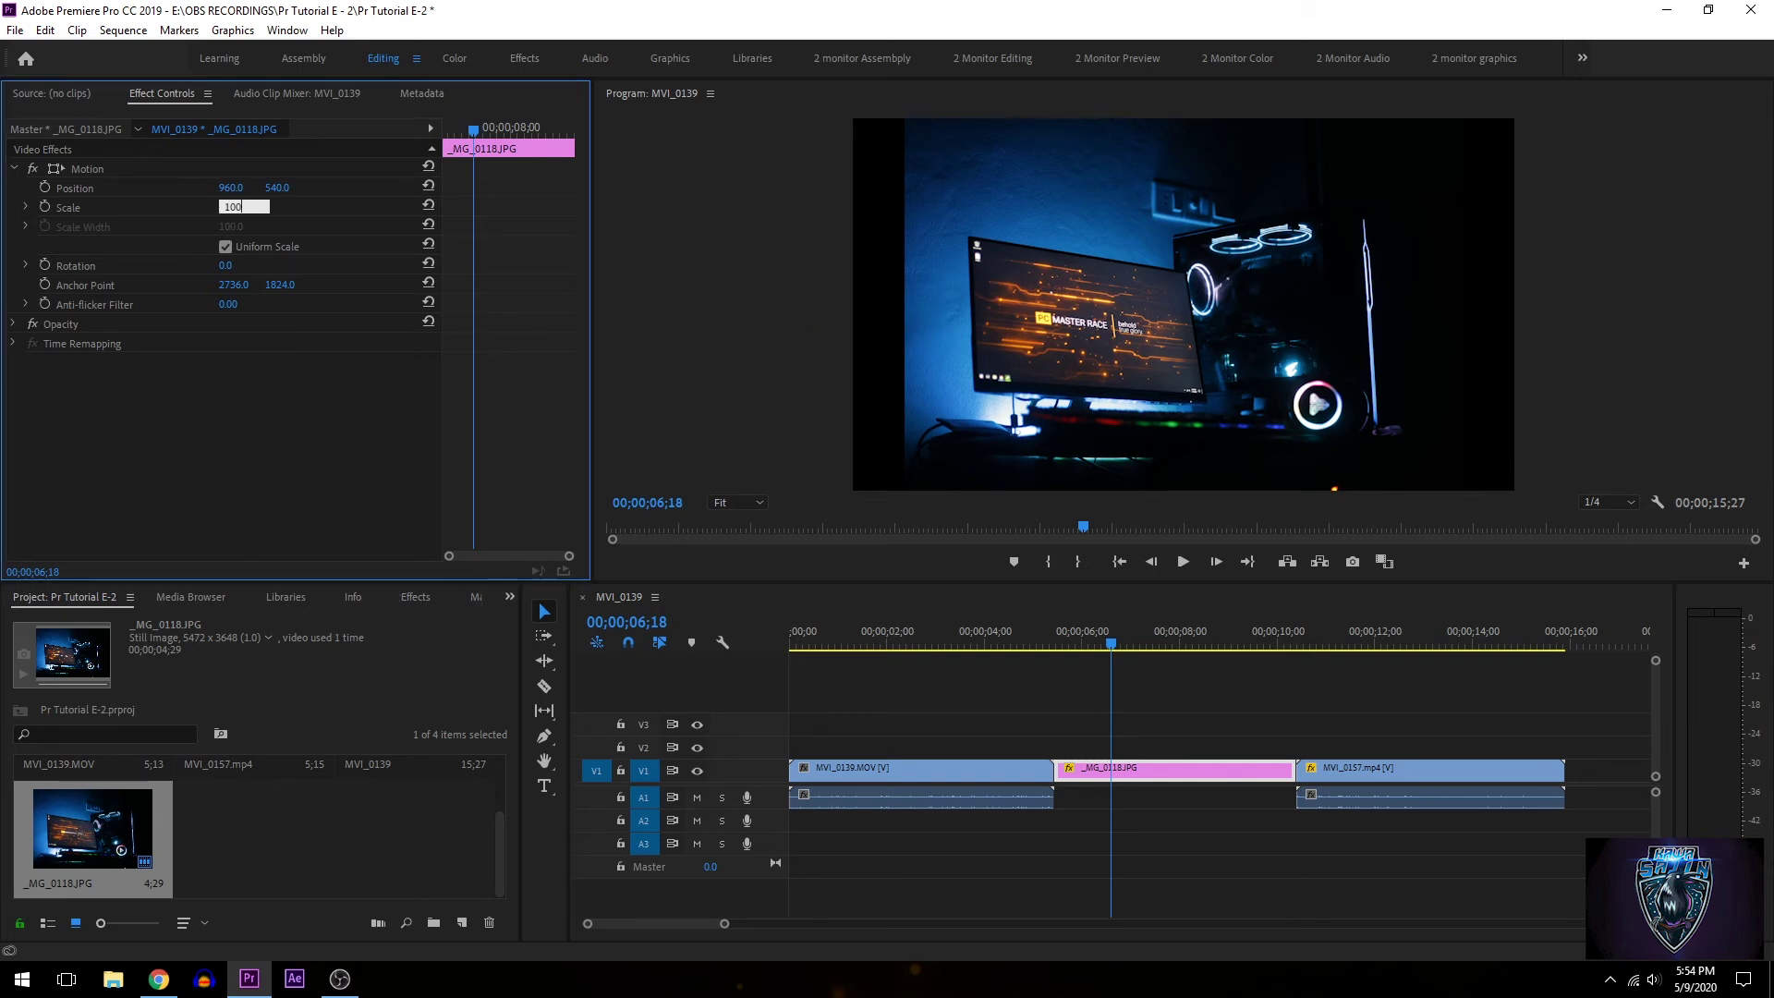
key(Return)
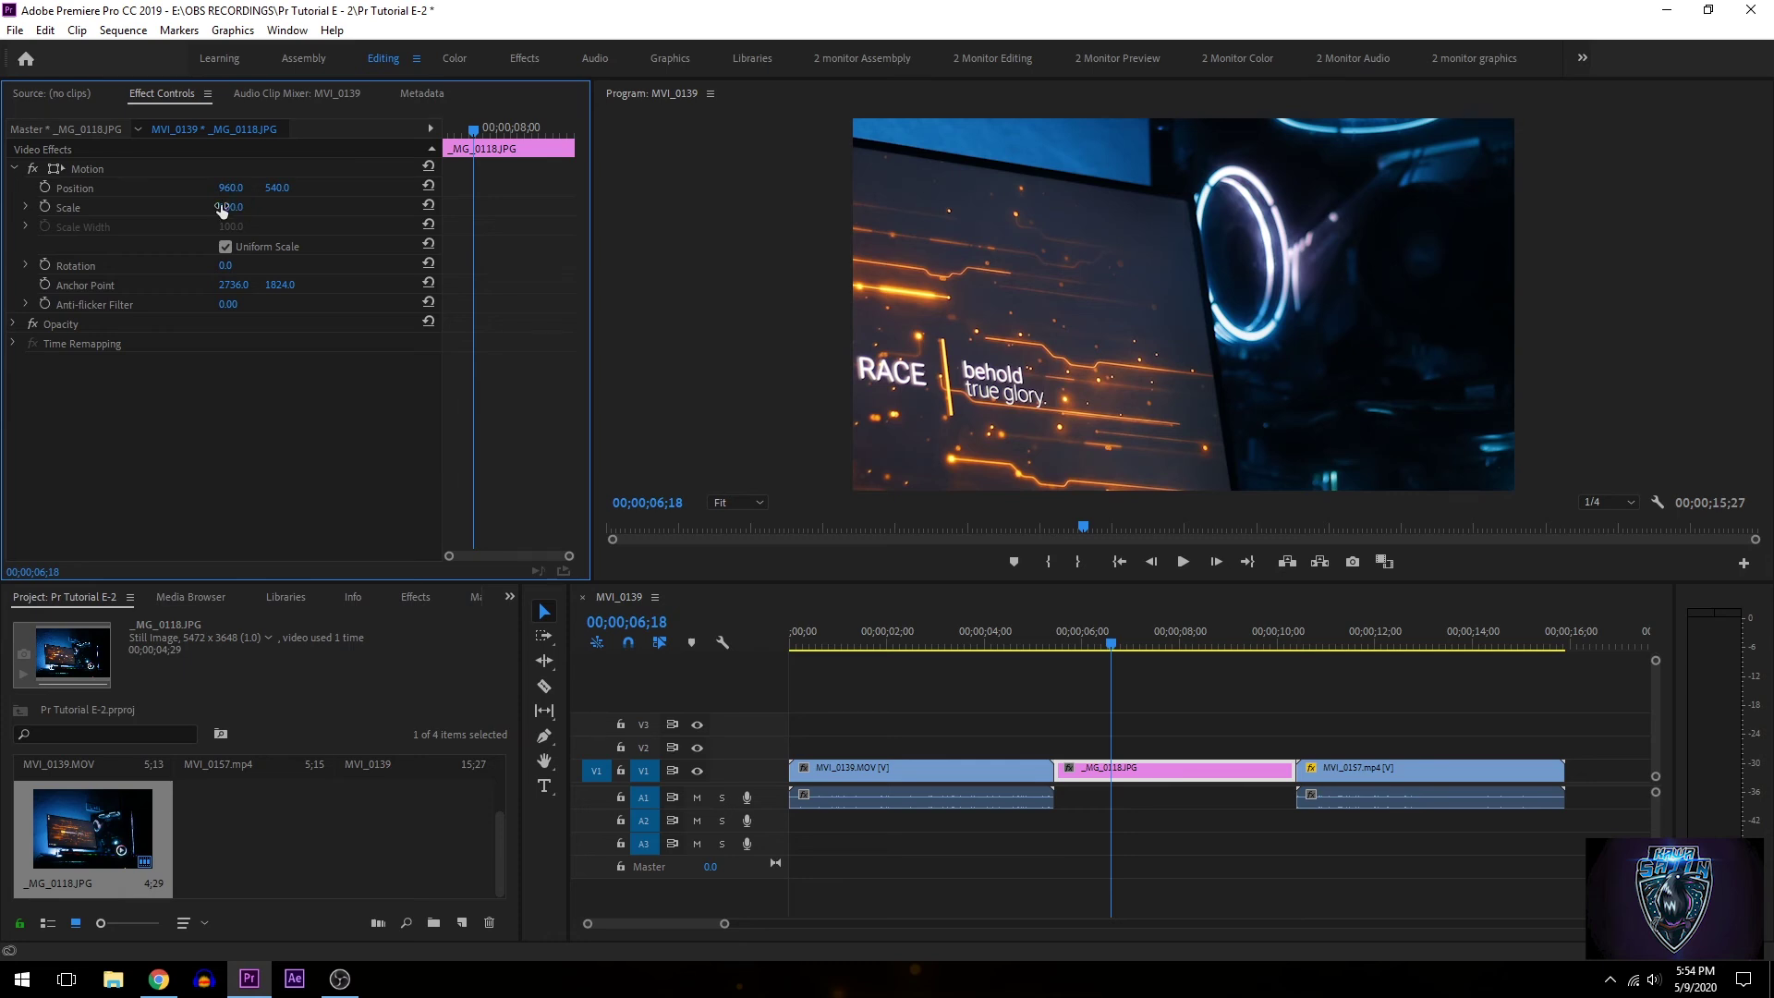
click(244, 201)
text(29.6)
key(Return)
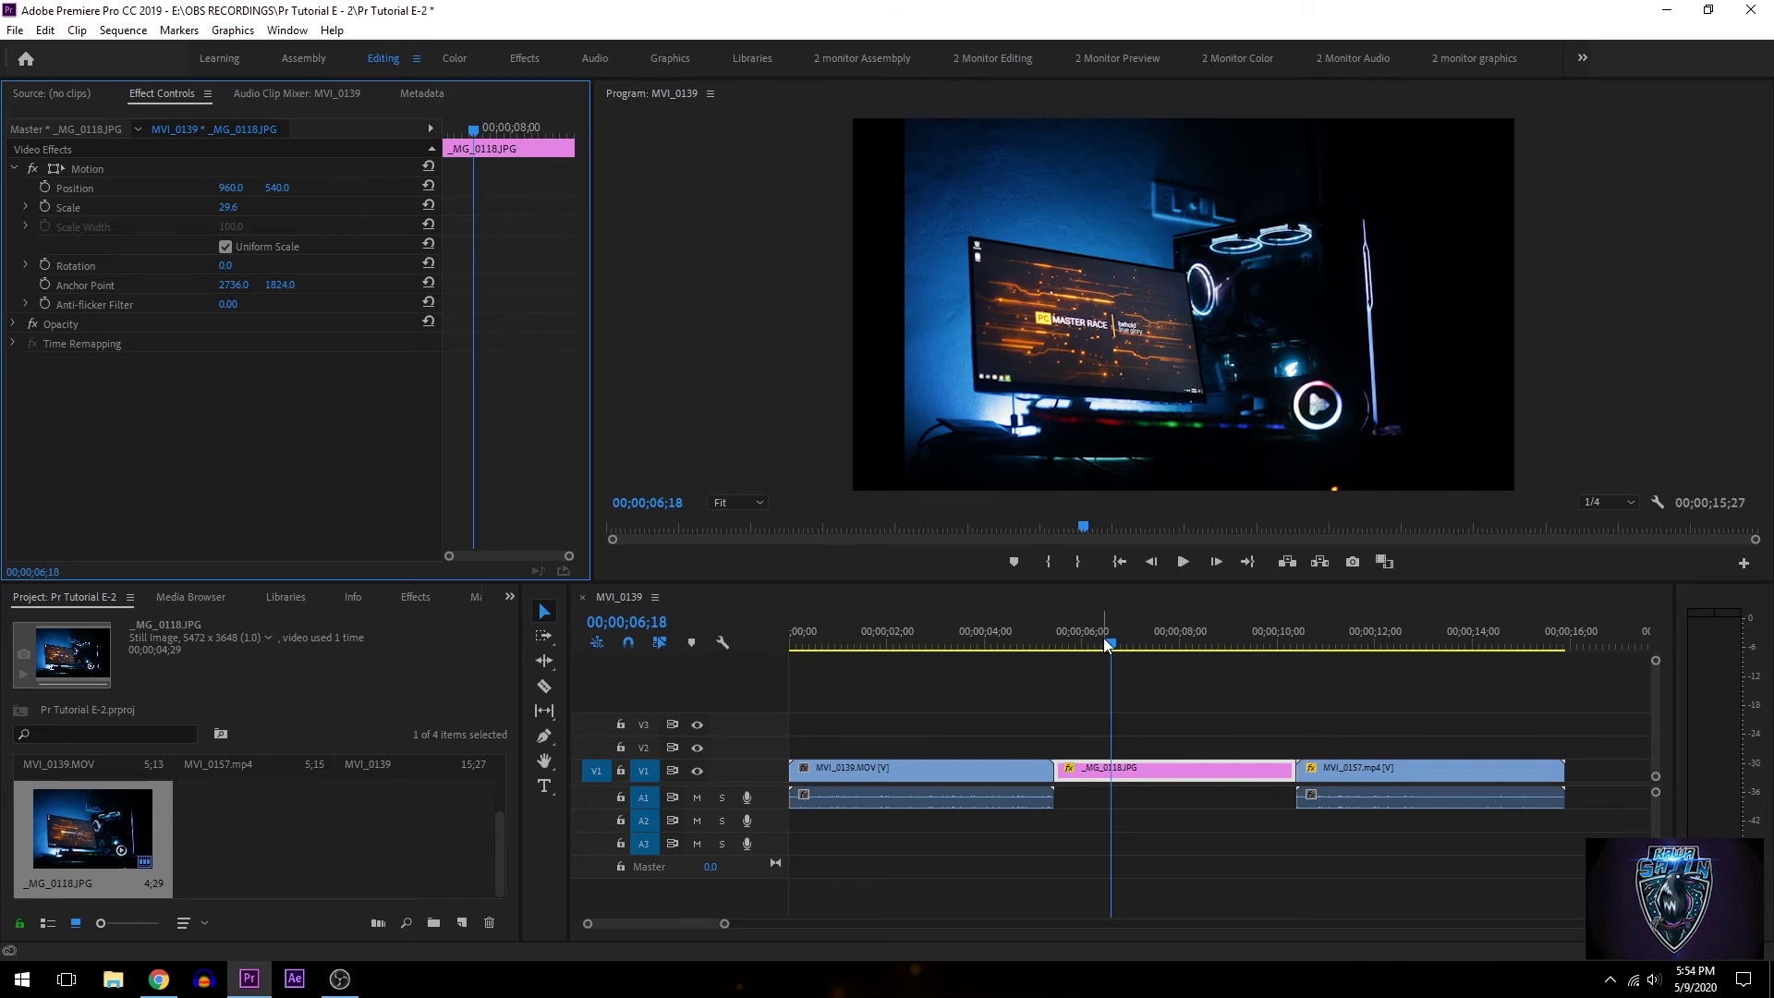
Set the Scale of the MVI_0157.mp4 clip to 100 to show its original size, and return it to 150
drag(1117, 645, 1320, 667)
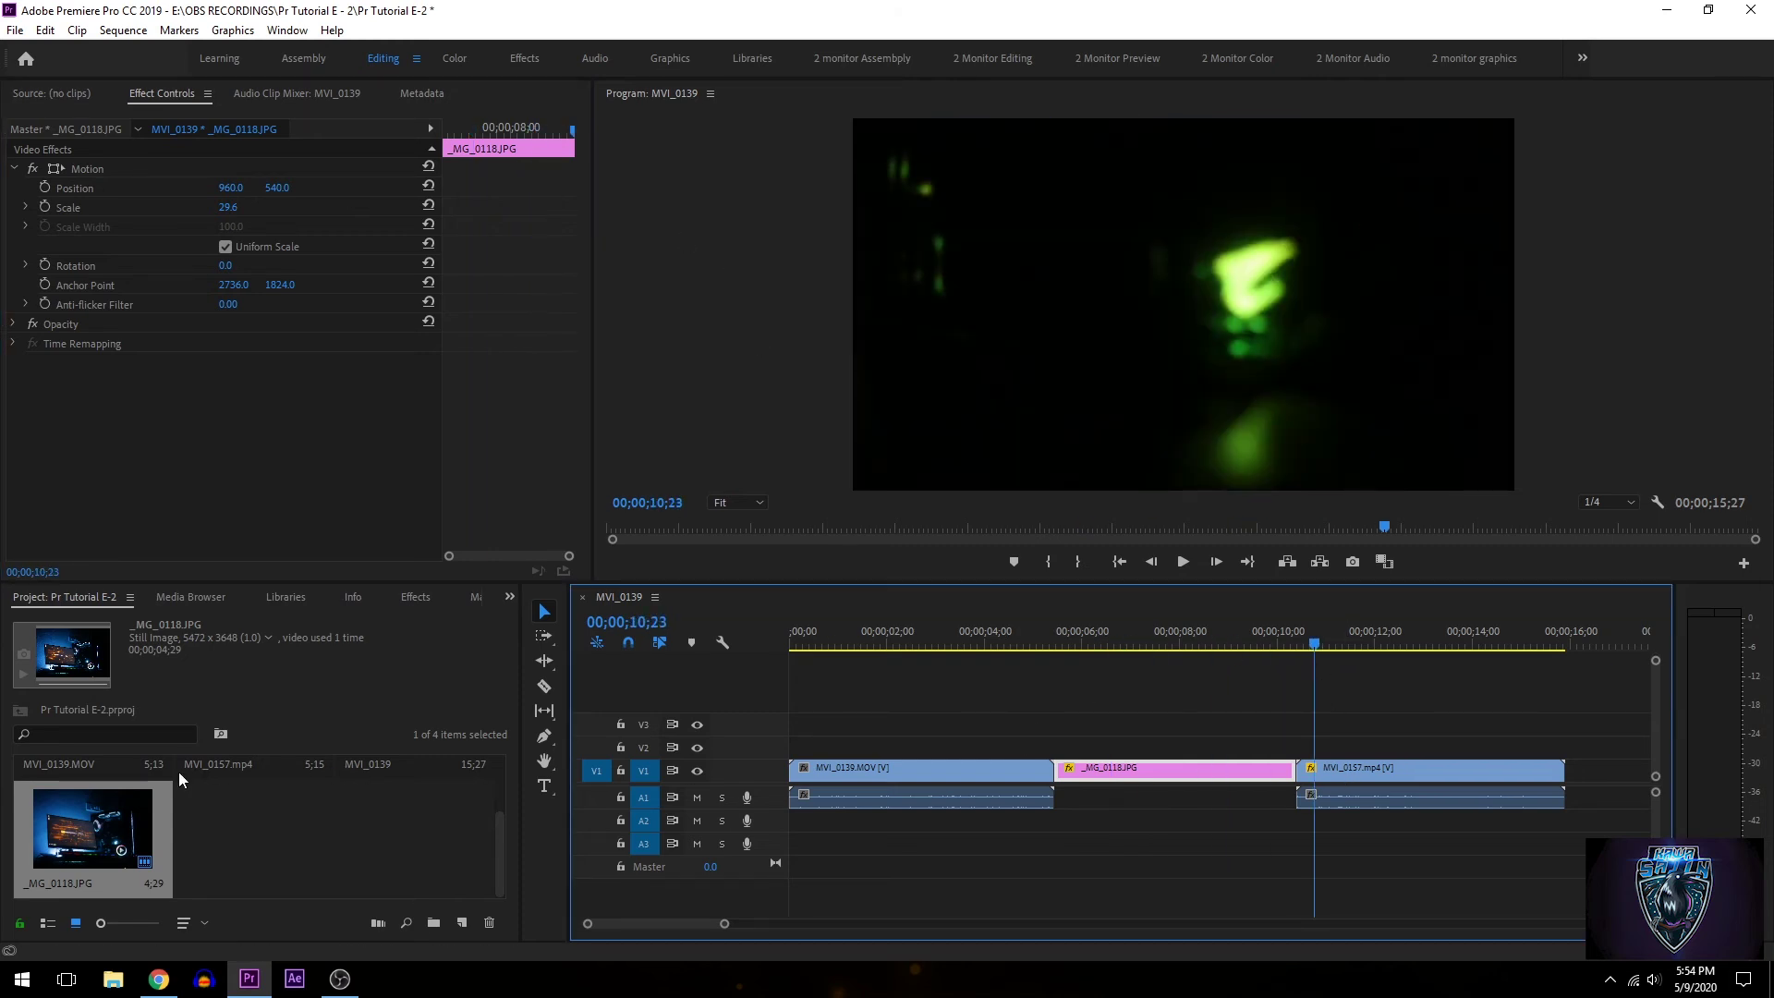
click(1461, 777)
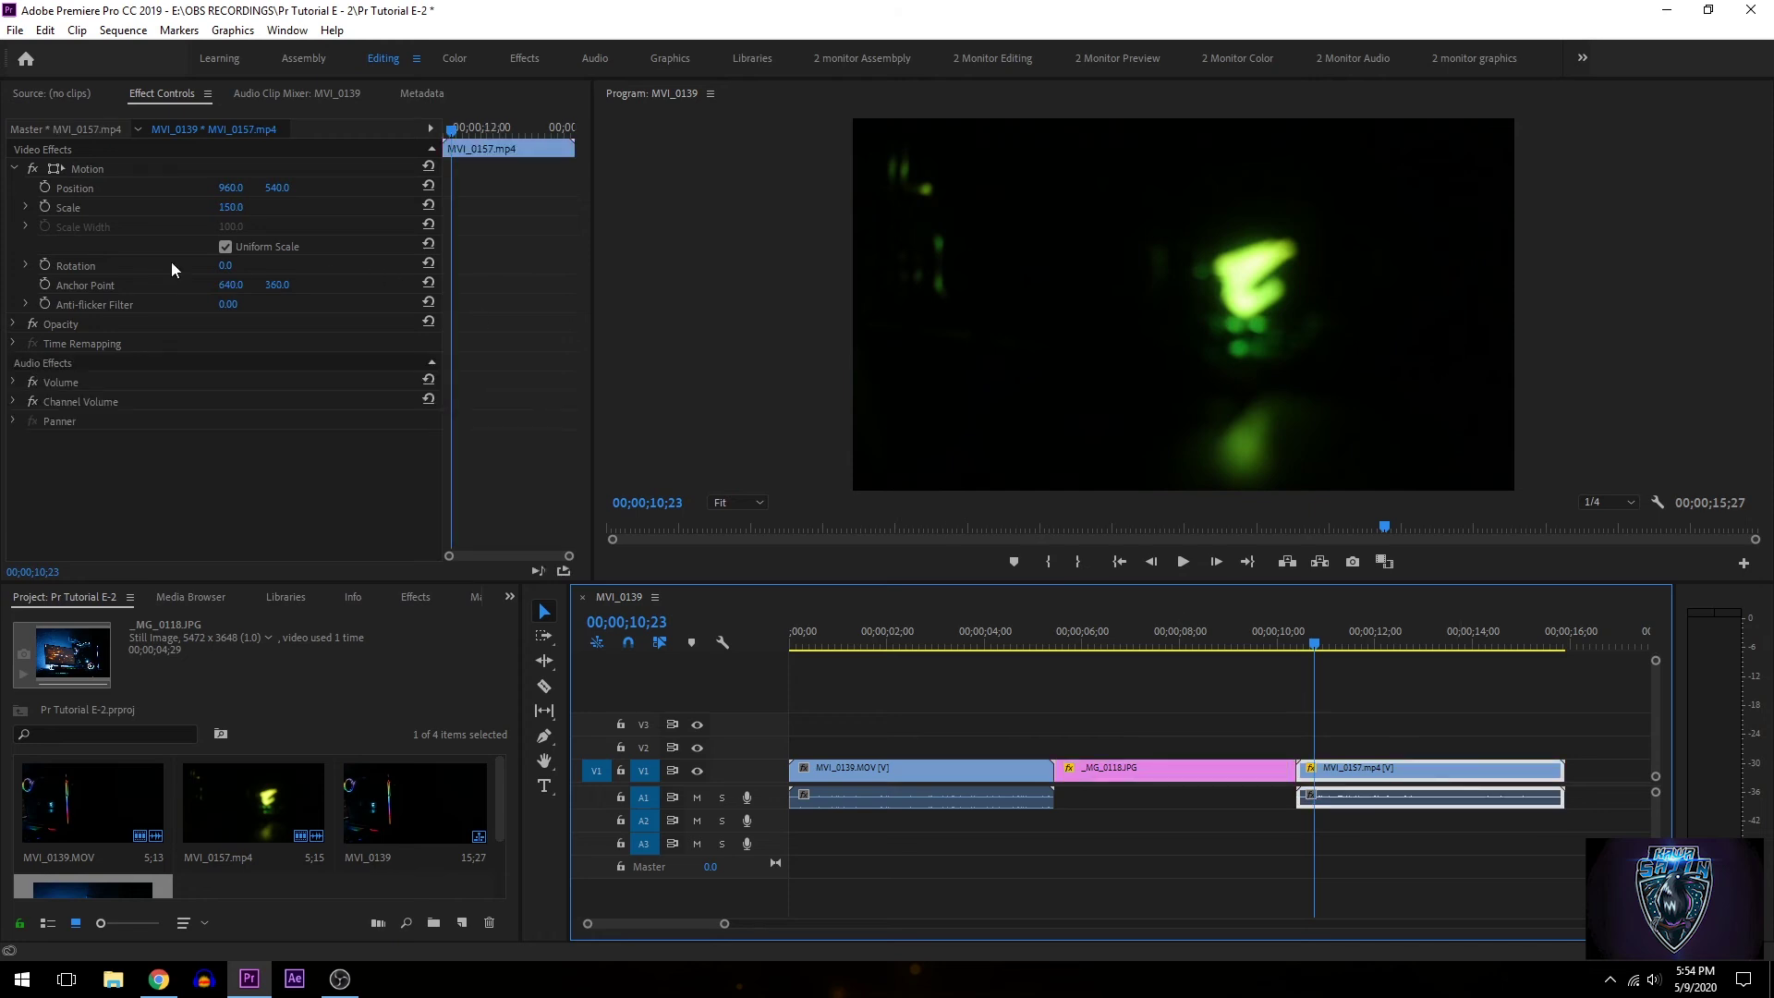
click(231, 208)
text(1)
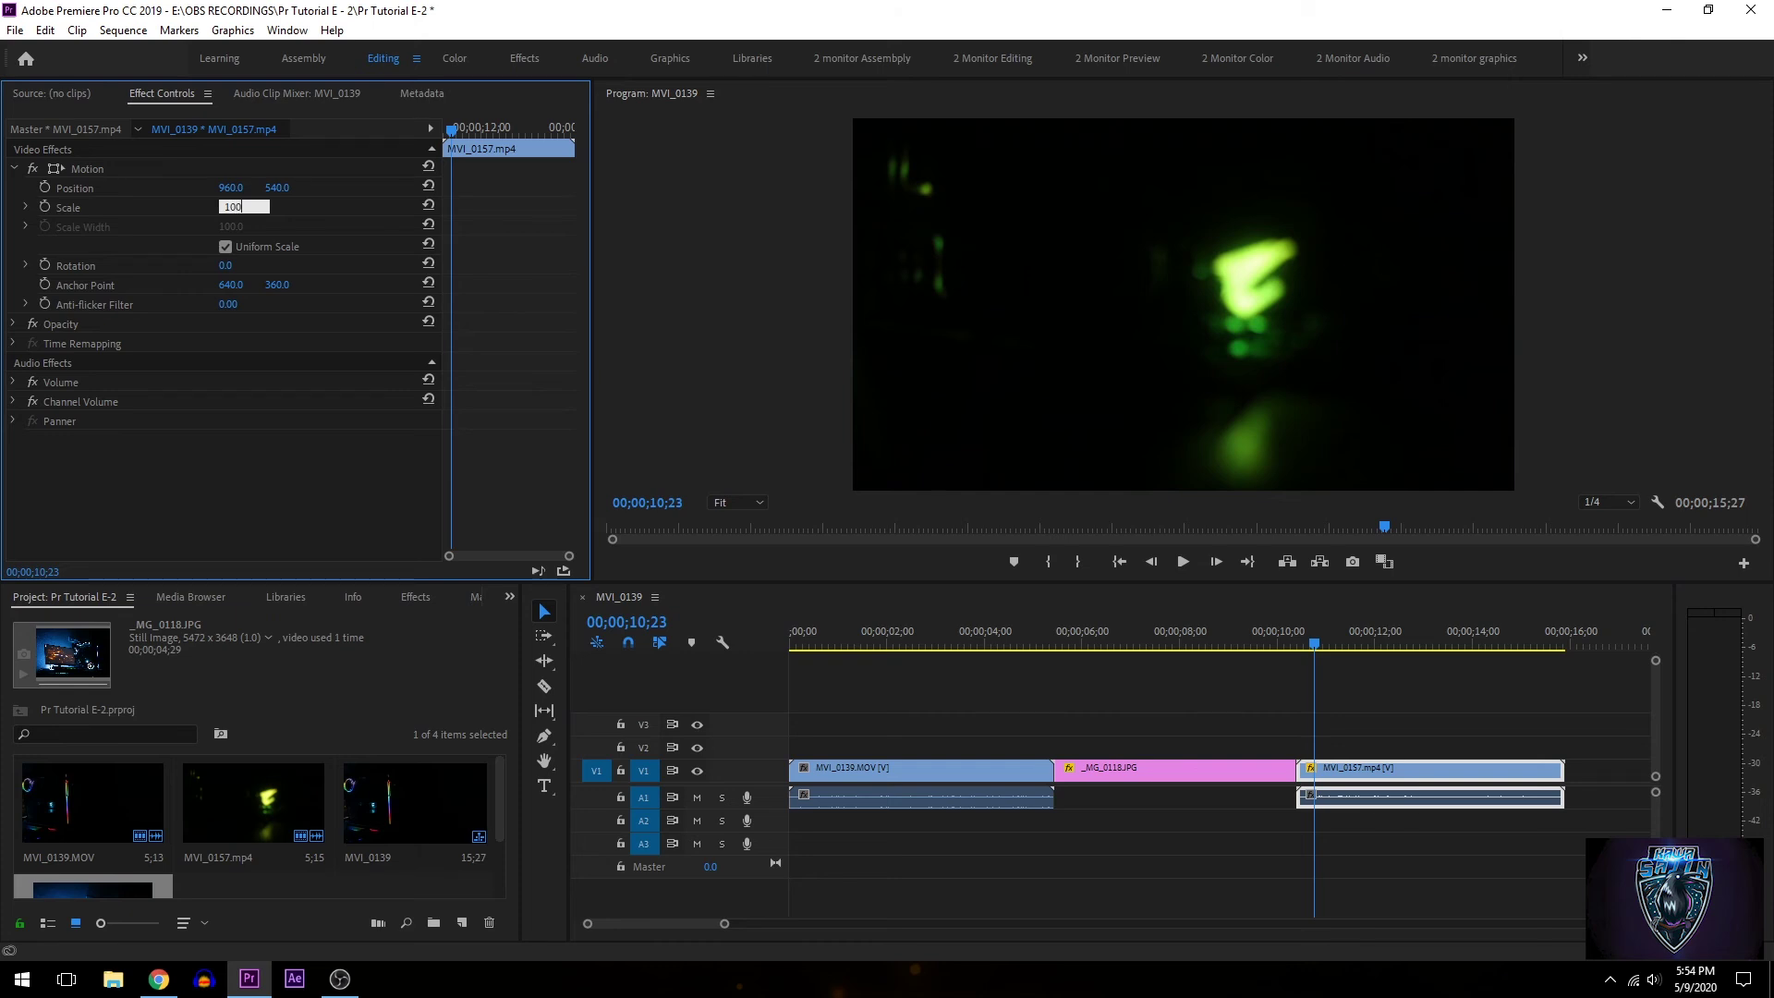
text(00)
key(Return)
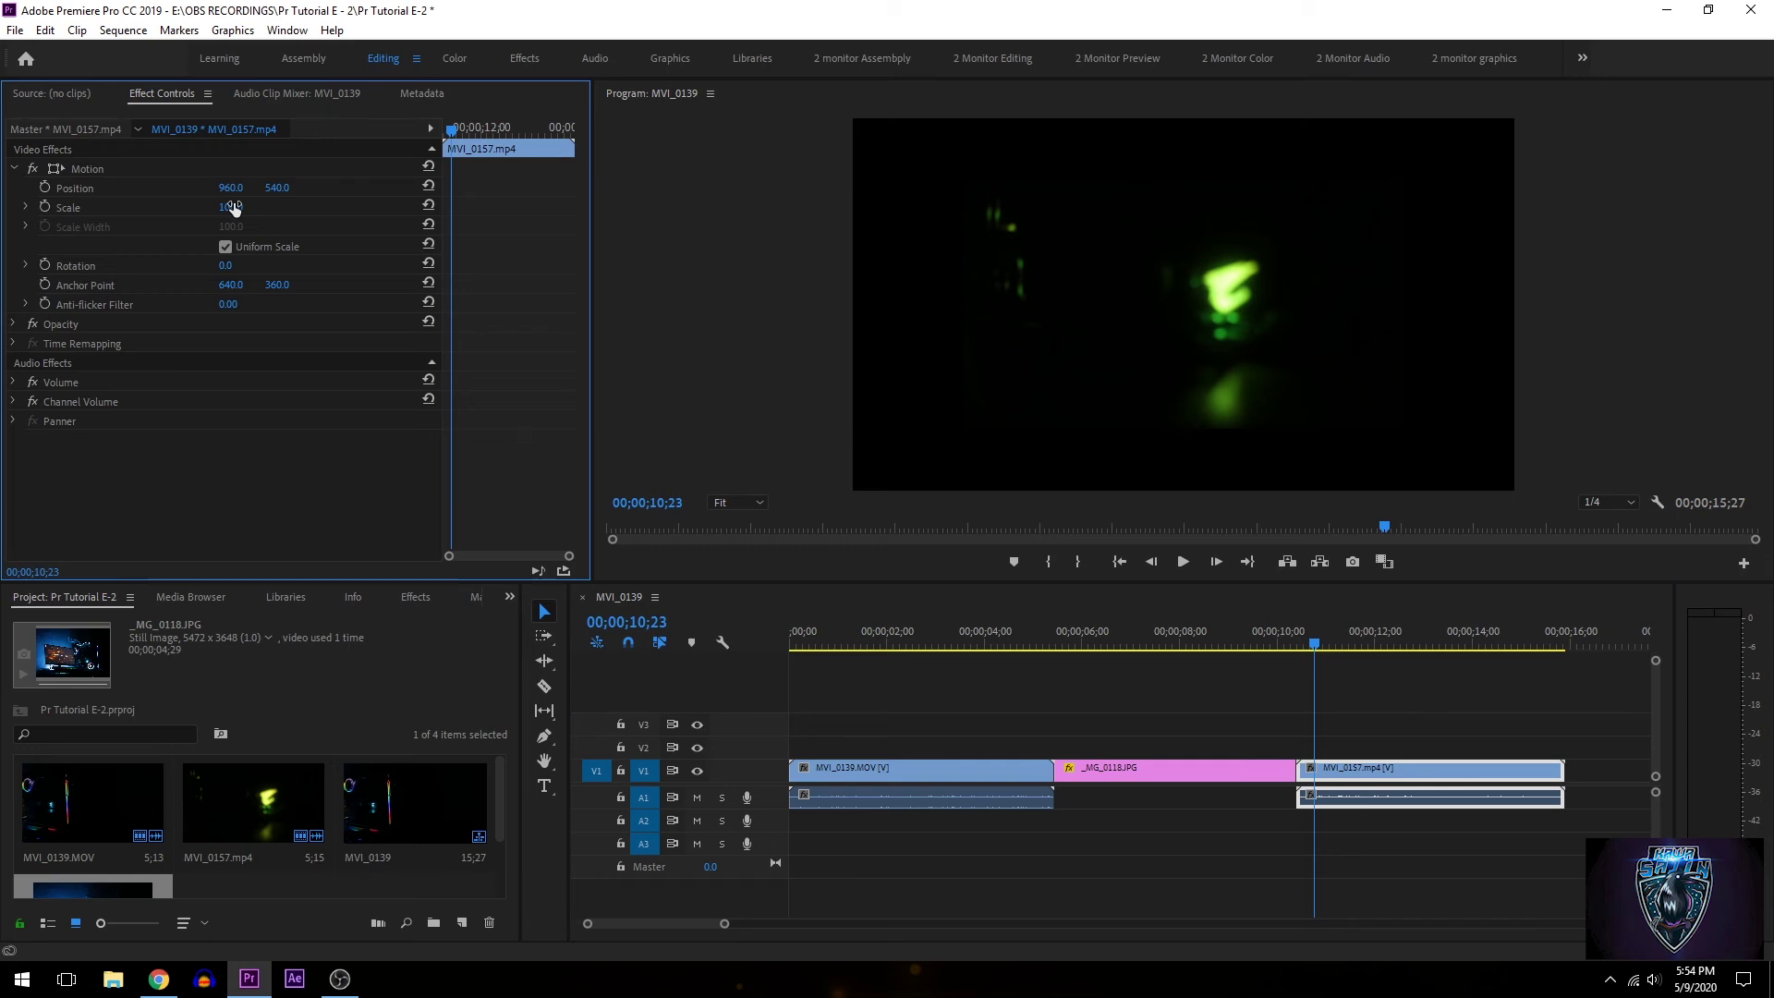
click(234, 208)
text(150)
key(Return)
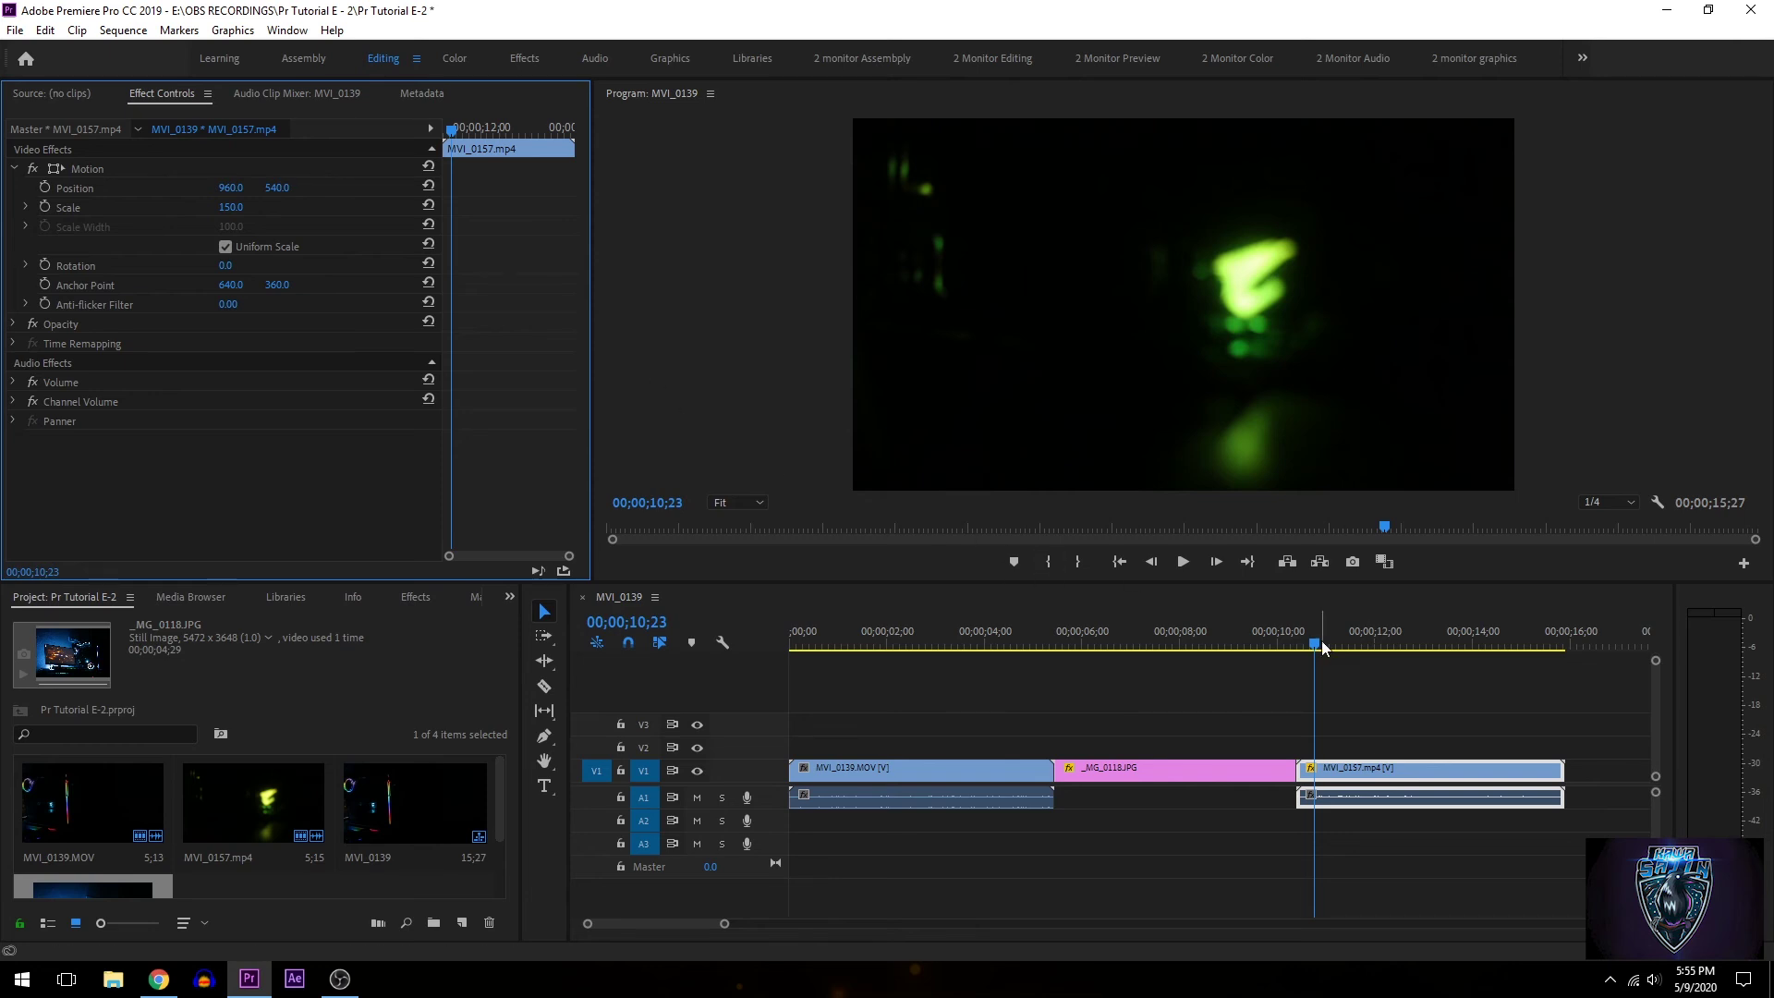
Set the Scale of the _MG_0118.JPG clip in the timeline to 100 and undo the change
drag(1322, 645, 1157, 645)
click(1090, 772)
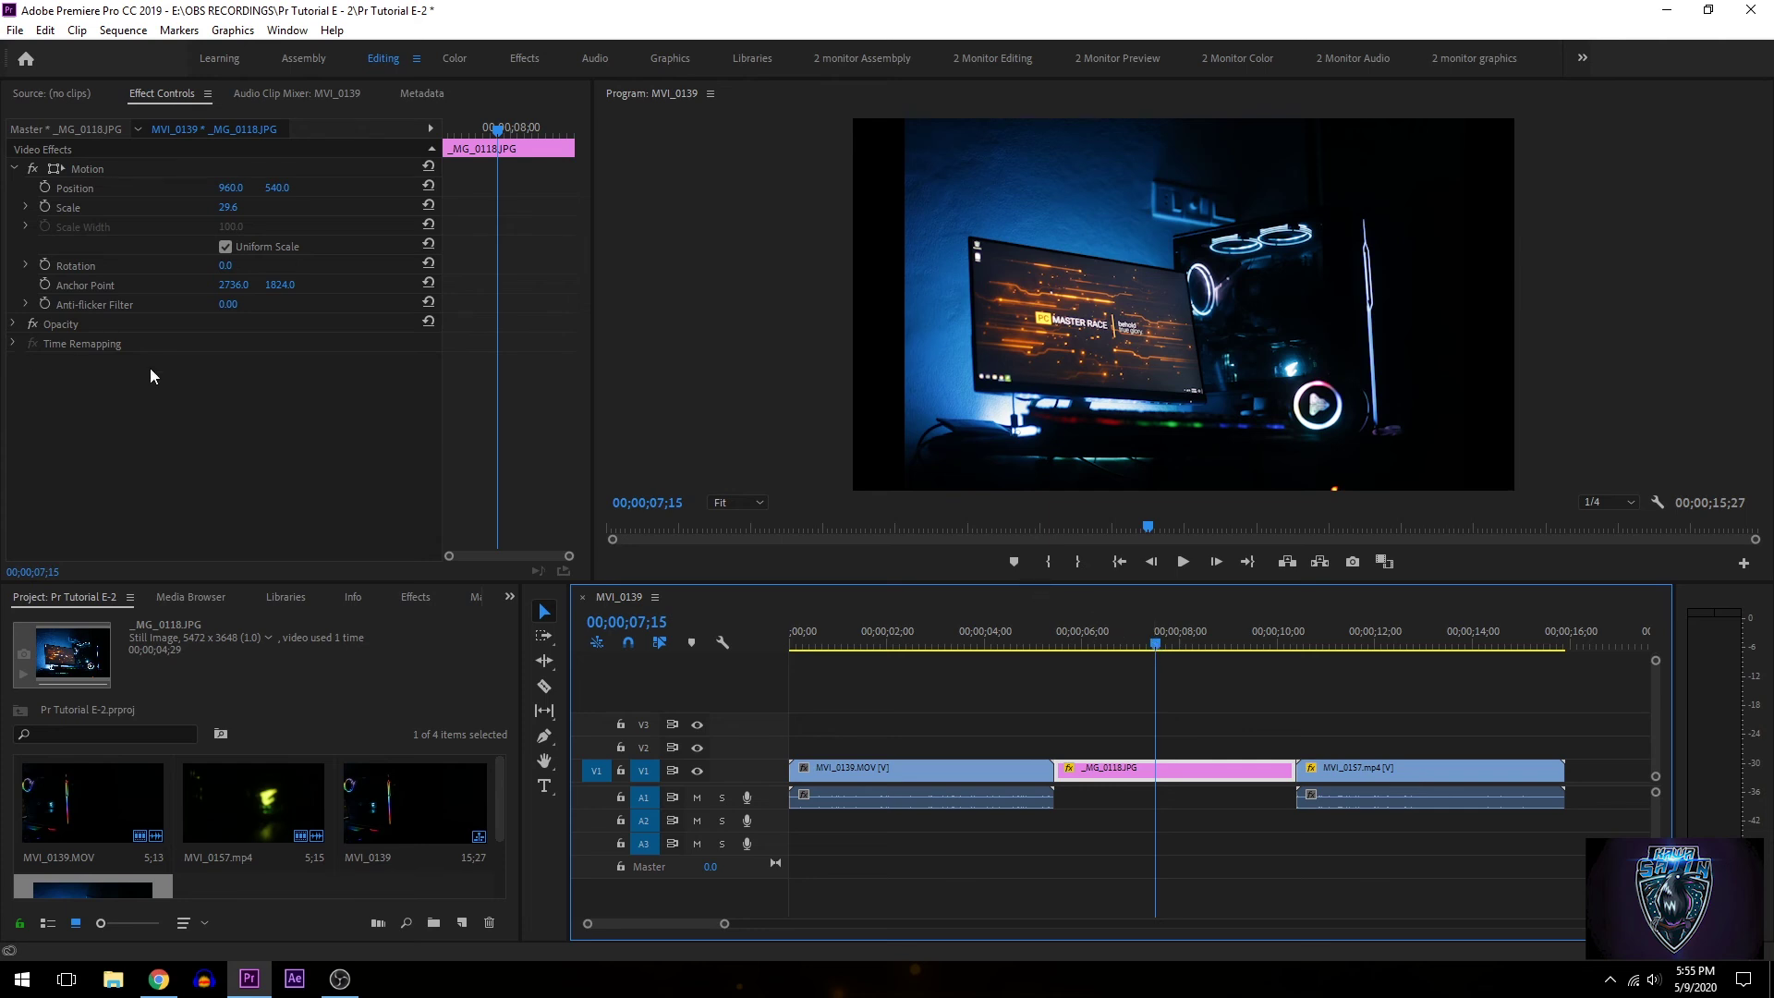
click(222, 209)
click(228, 207)
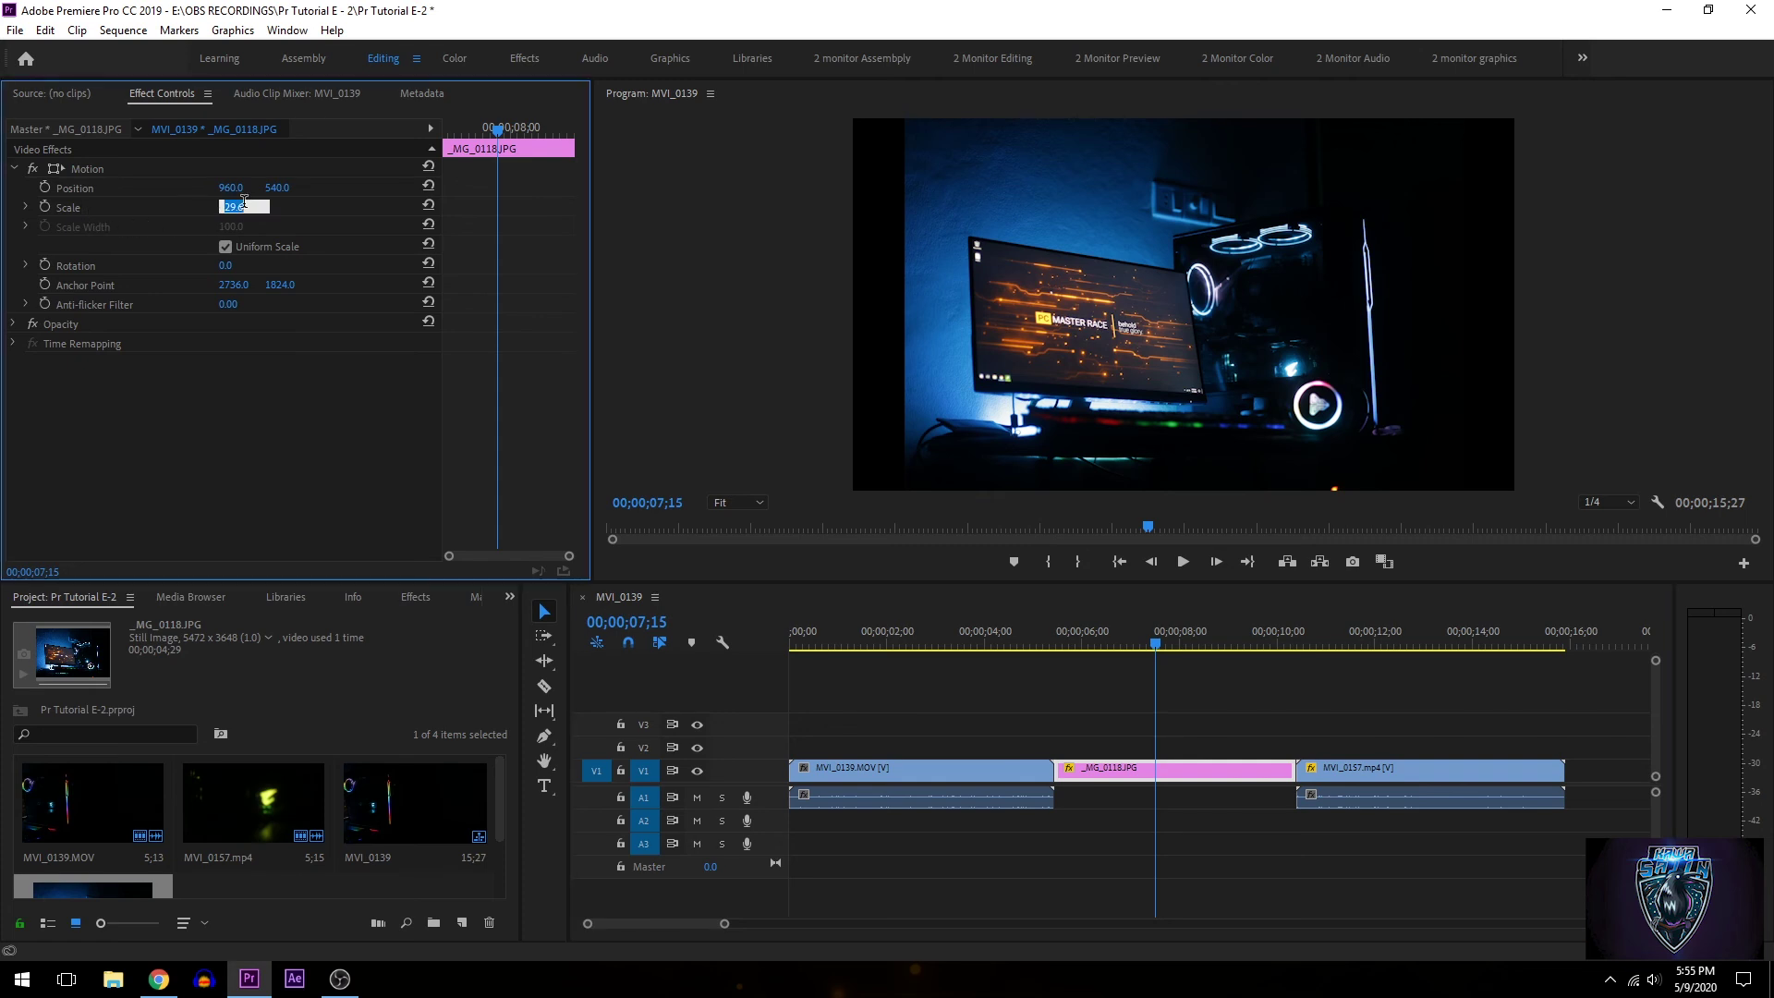
text(100)
key(Return)
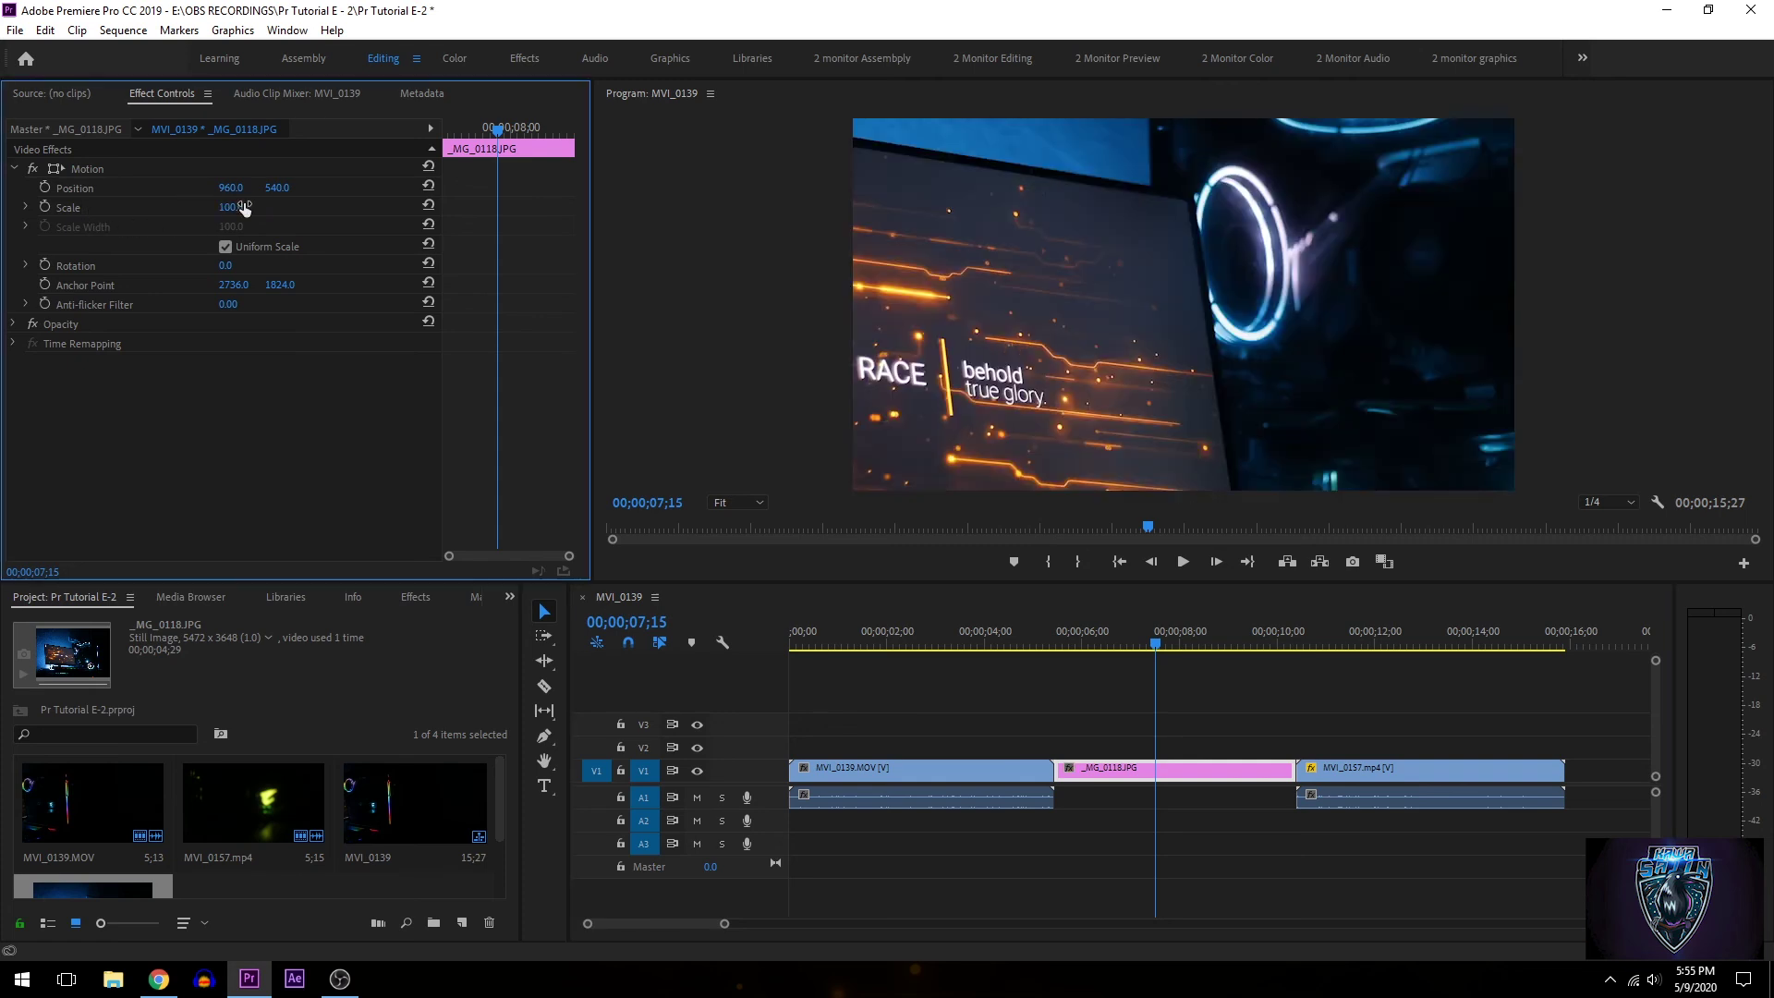
click(229, 207)
key(ctrl+z)
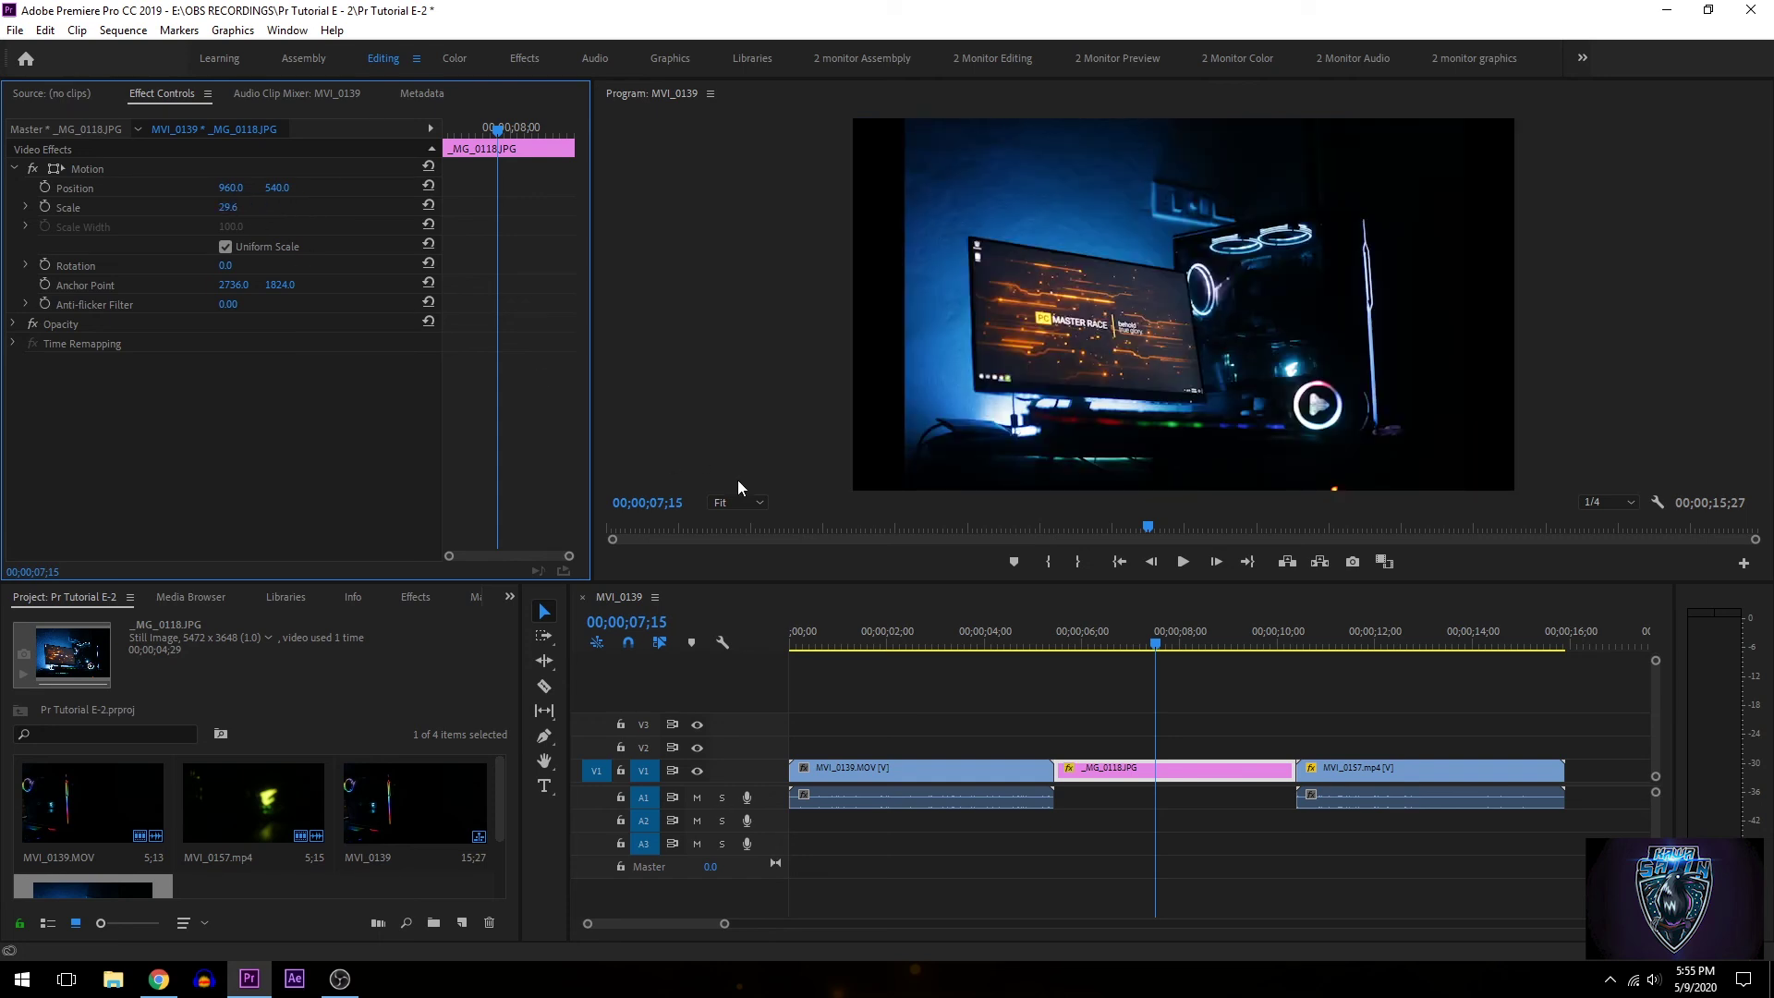
Scrub the Scale of the _MG_0118.JPG clip upward and set it to exactly 100
mouse_move(231, 209)
mouse_down()
mouse_move(296, 209)
mouse_move(210, 202)
mouse_up()
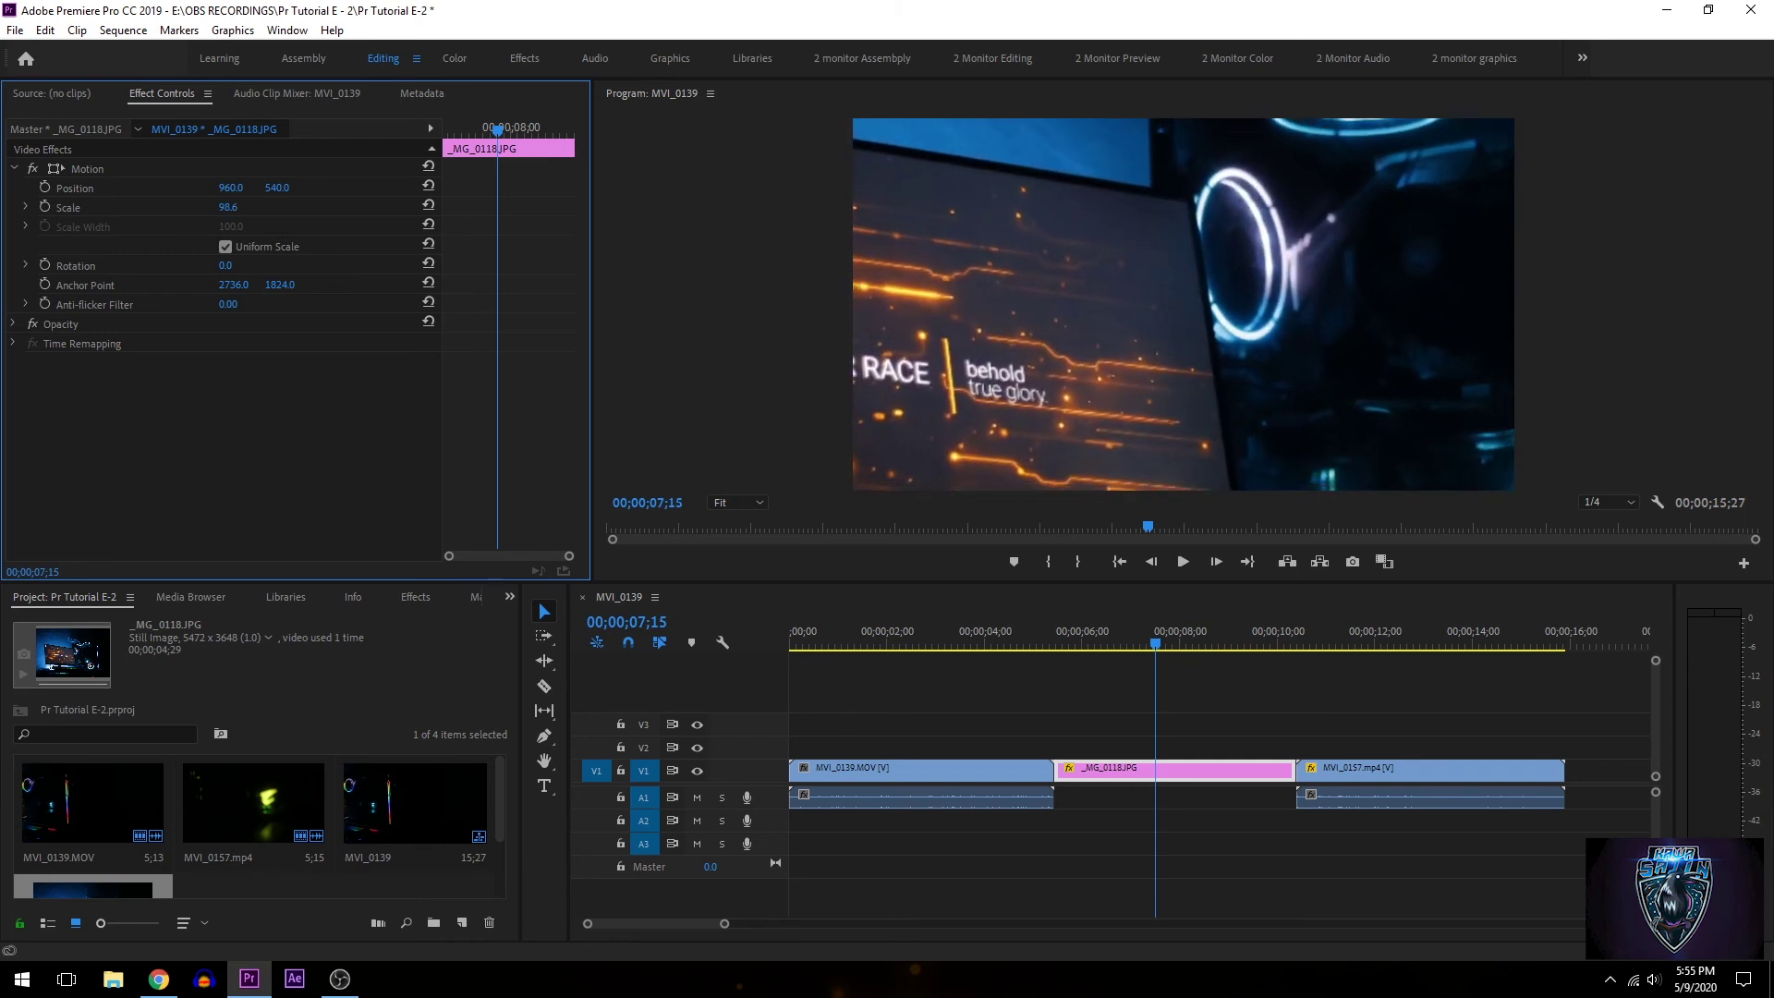
click(228, 207)
text(1)
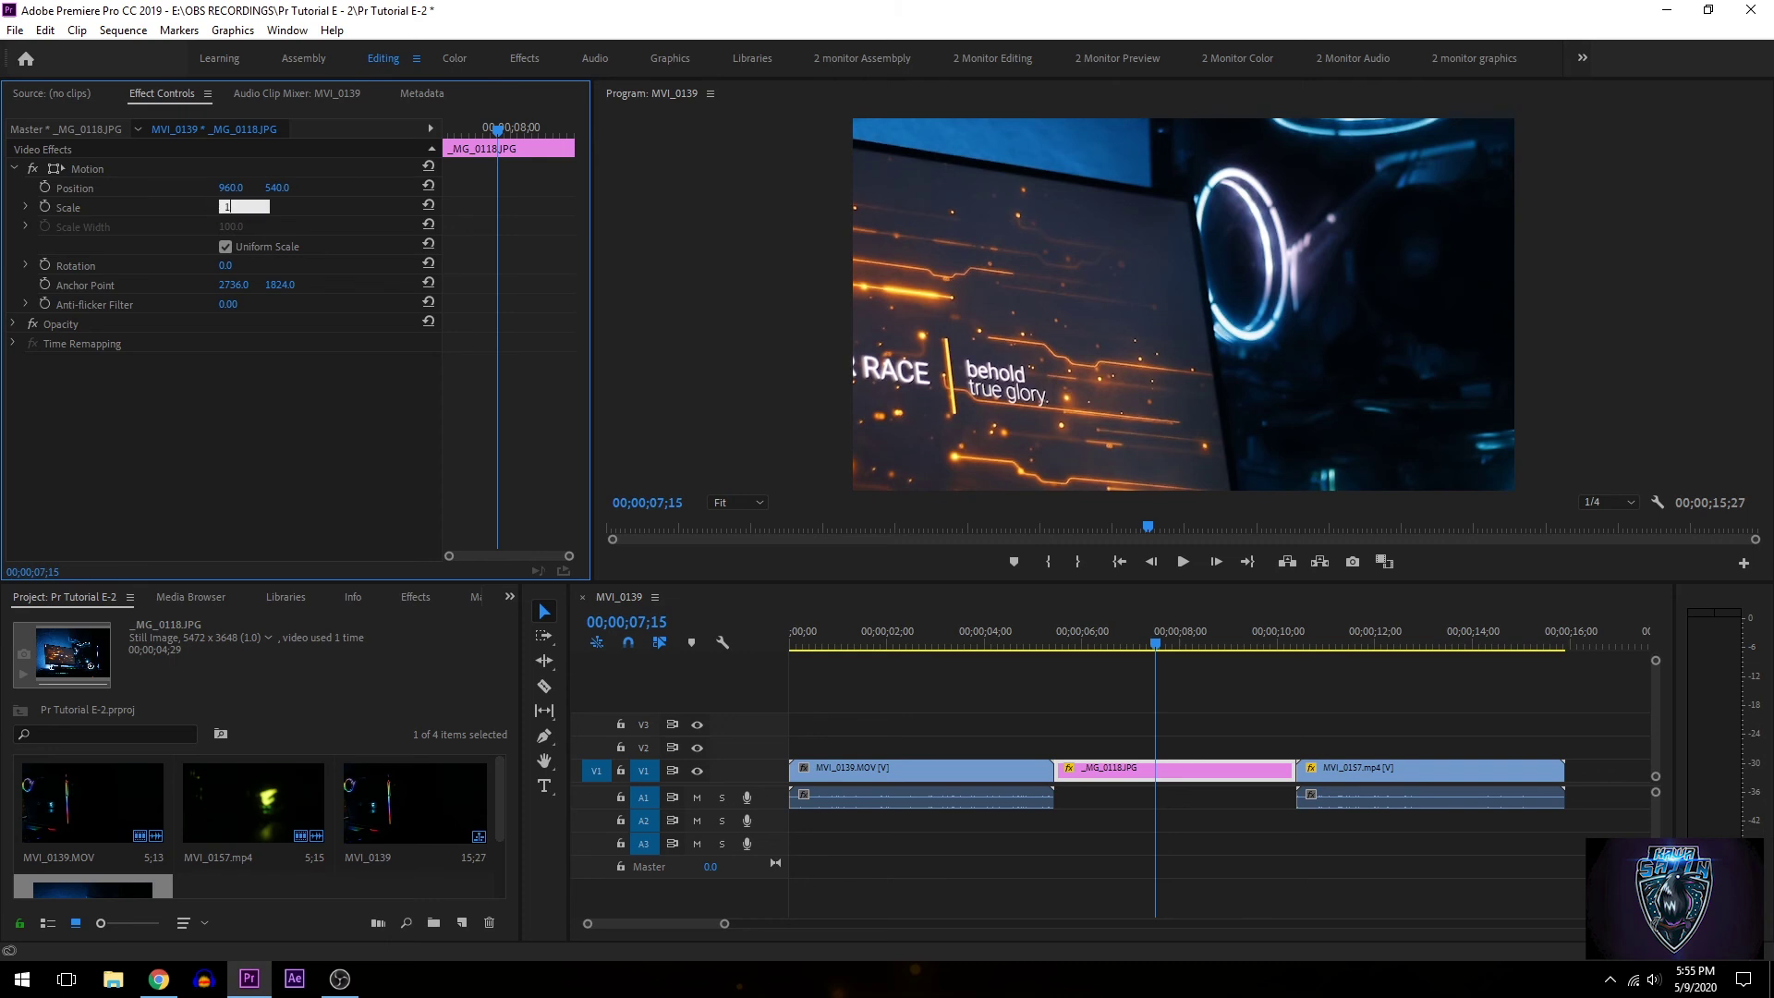
text(00)
key(Return)
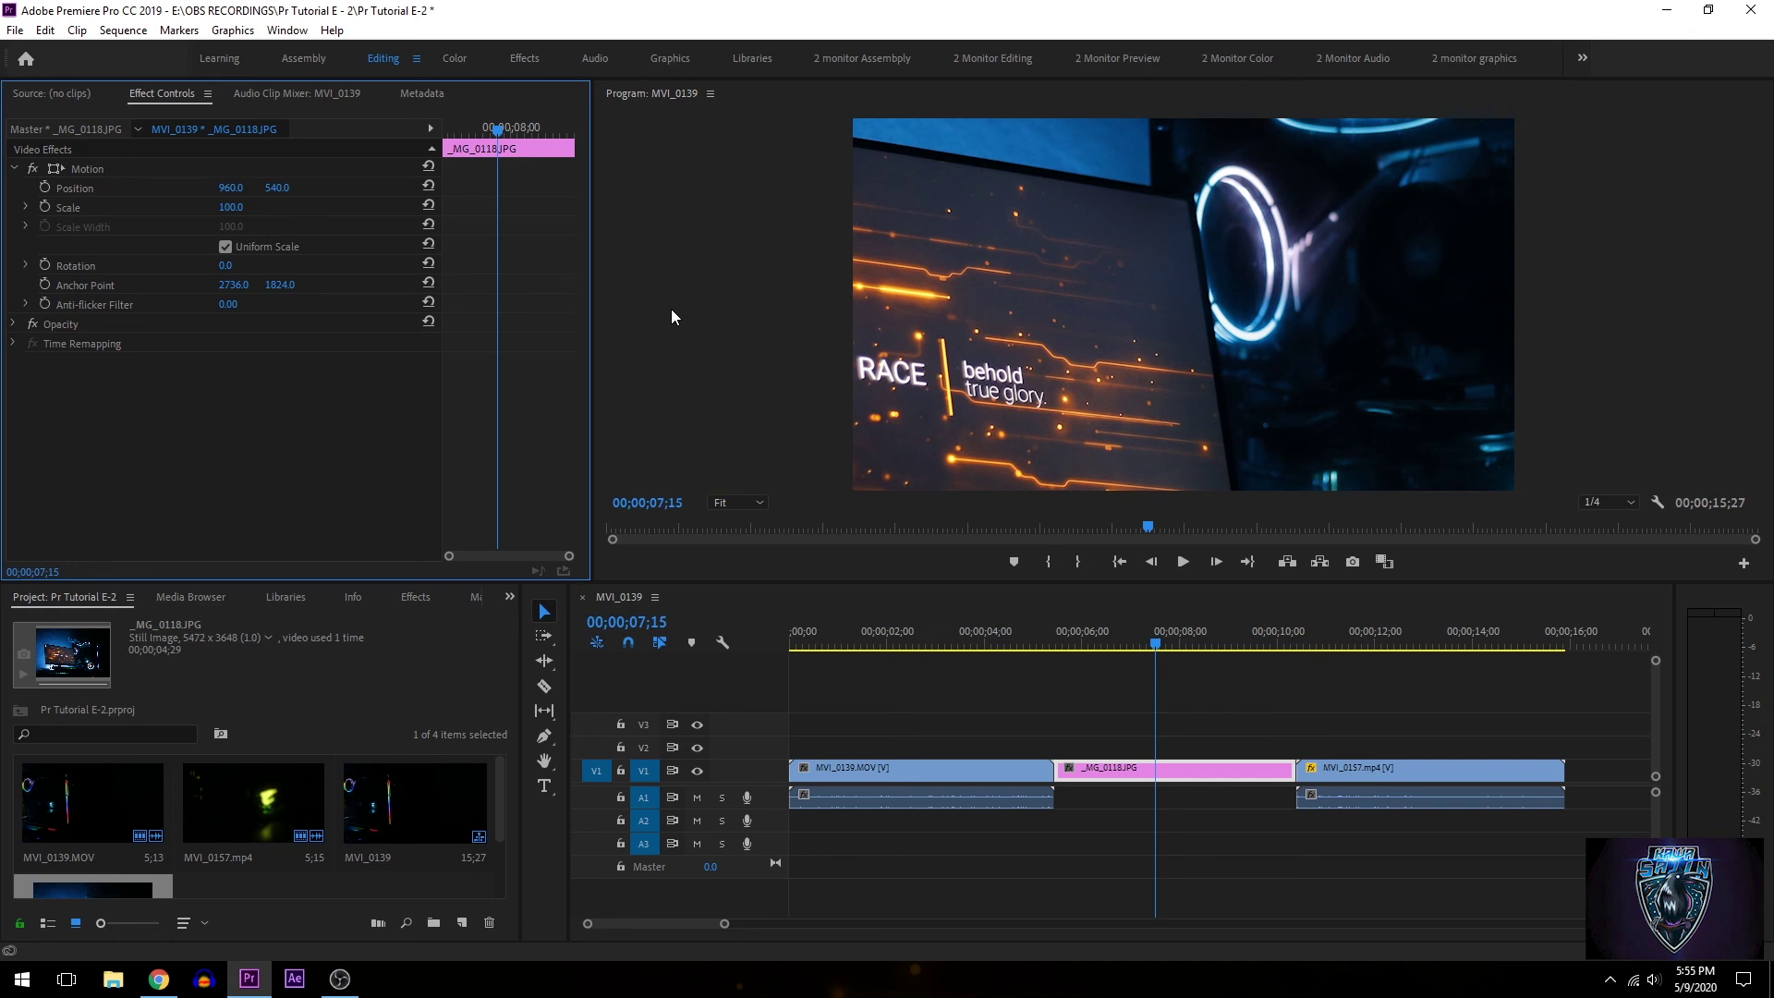
Open the Media preferences and set Default Media Scaling to None
click(11, 31)
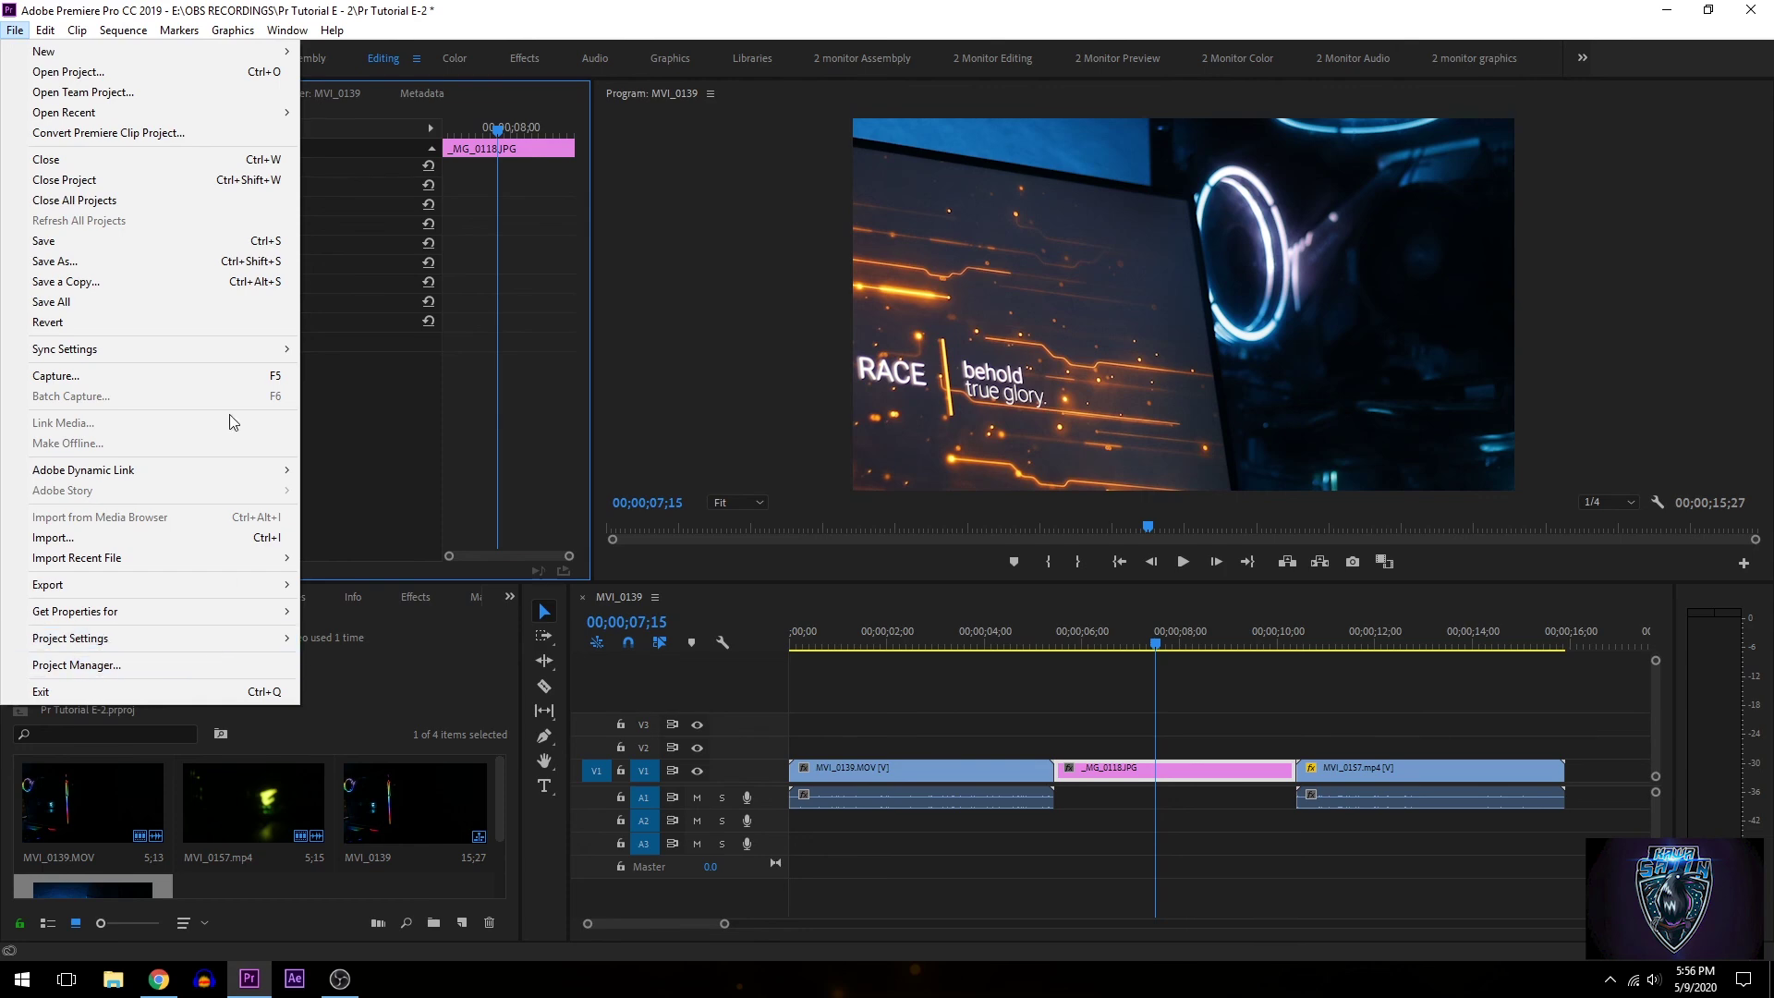
click(179, 30)
mouse_move(44, 31)
mouse_move(185, 591)
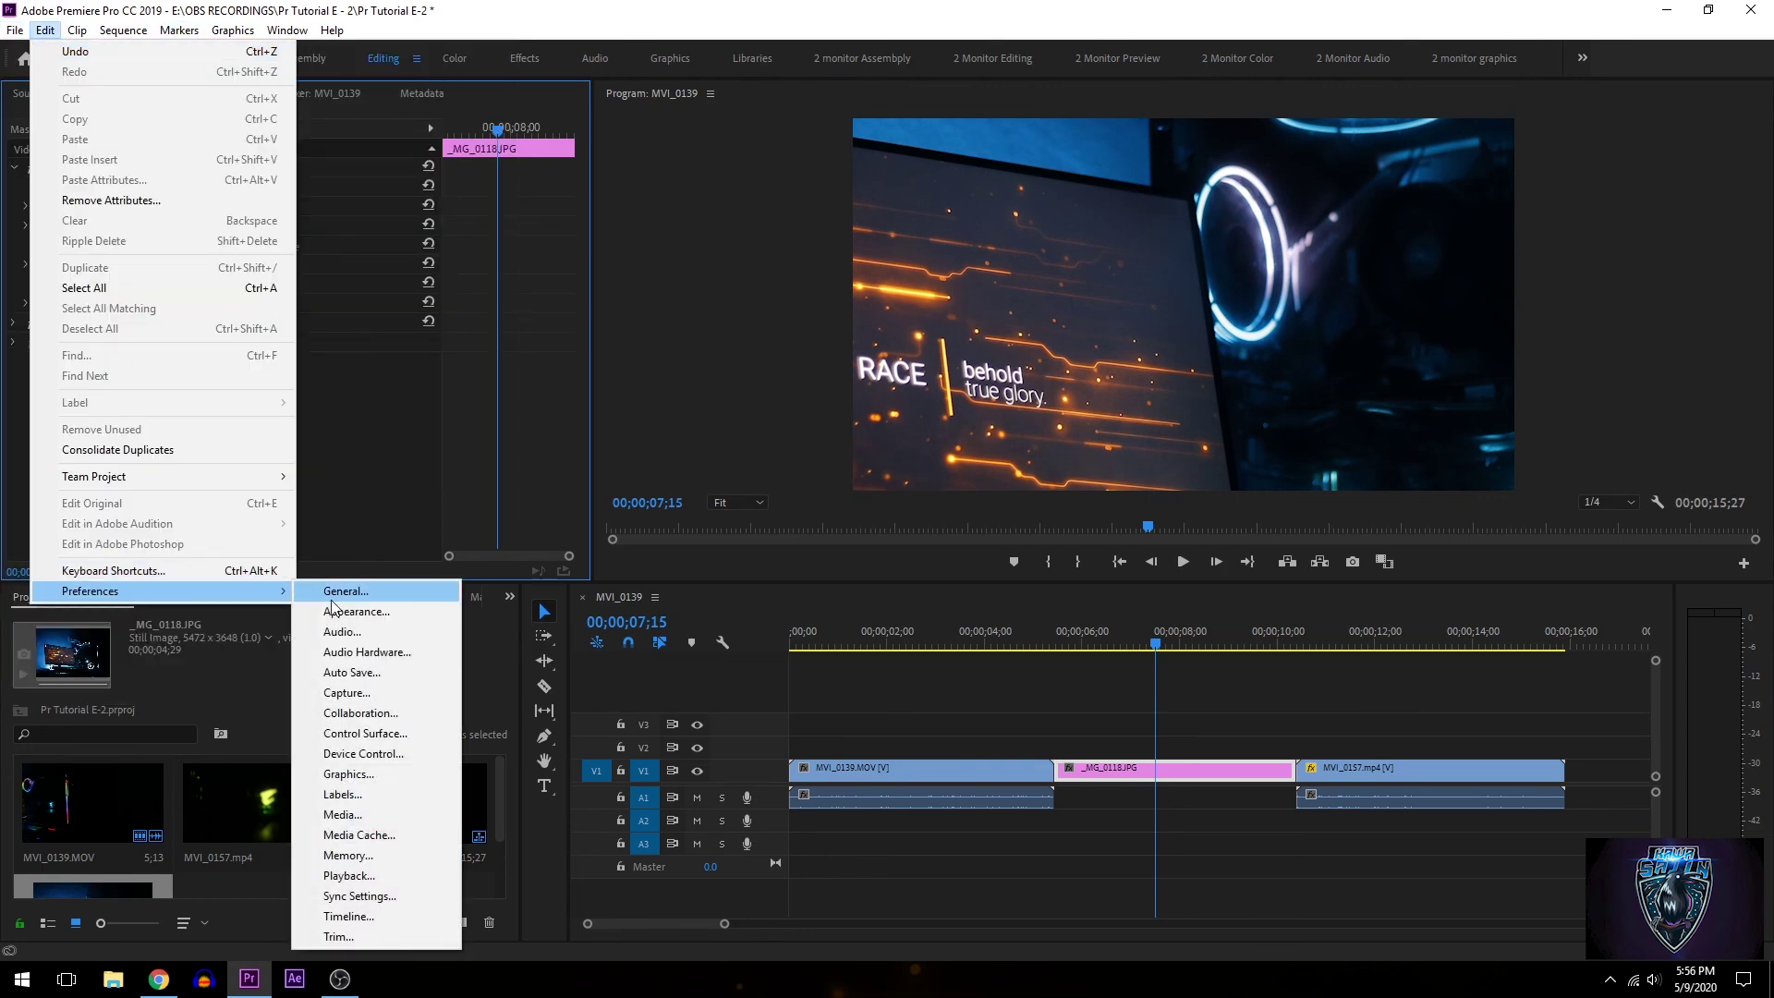
click(347, 814)
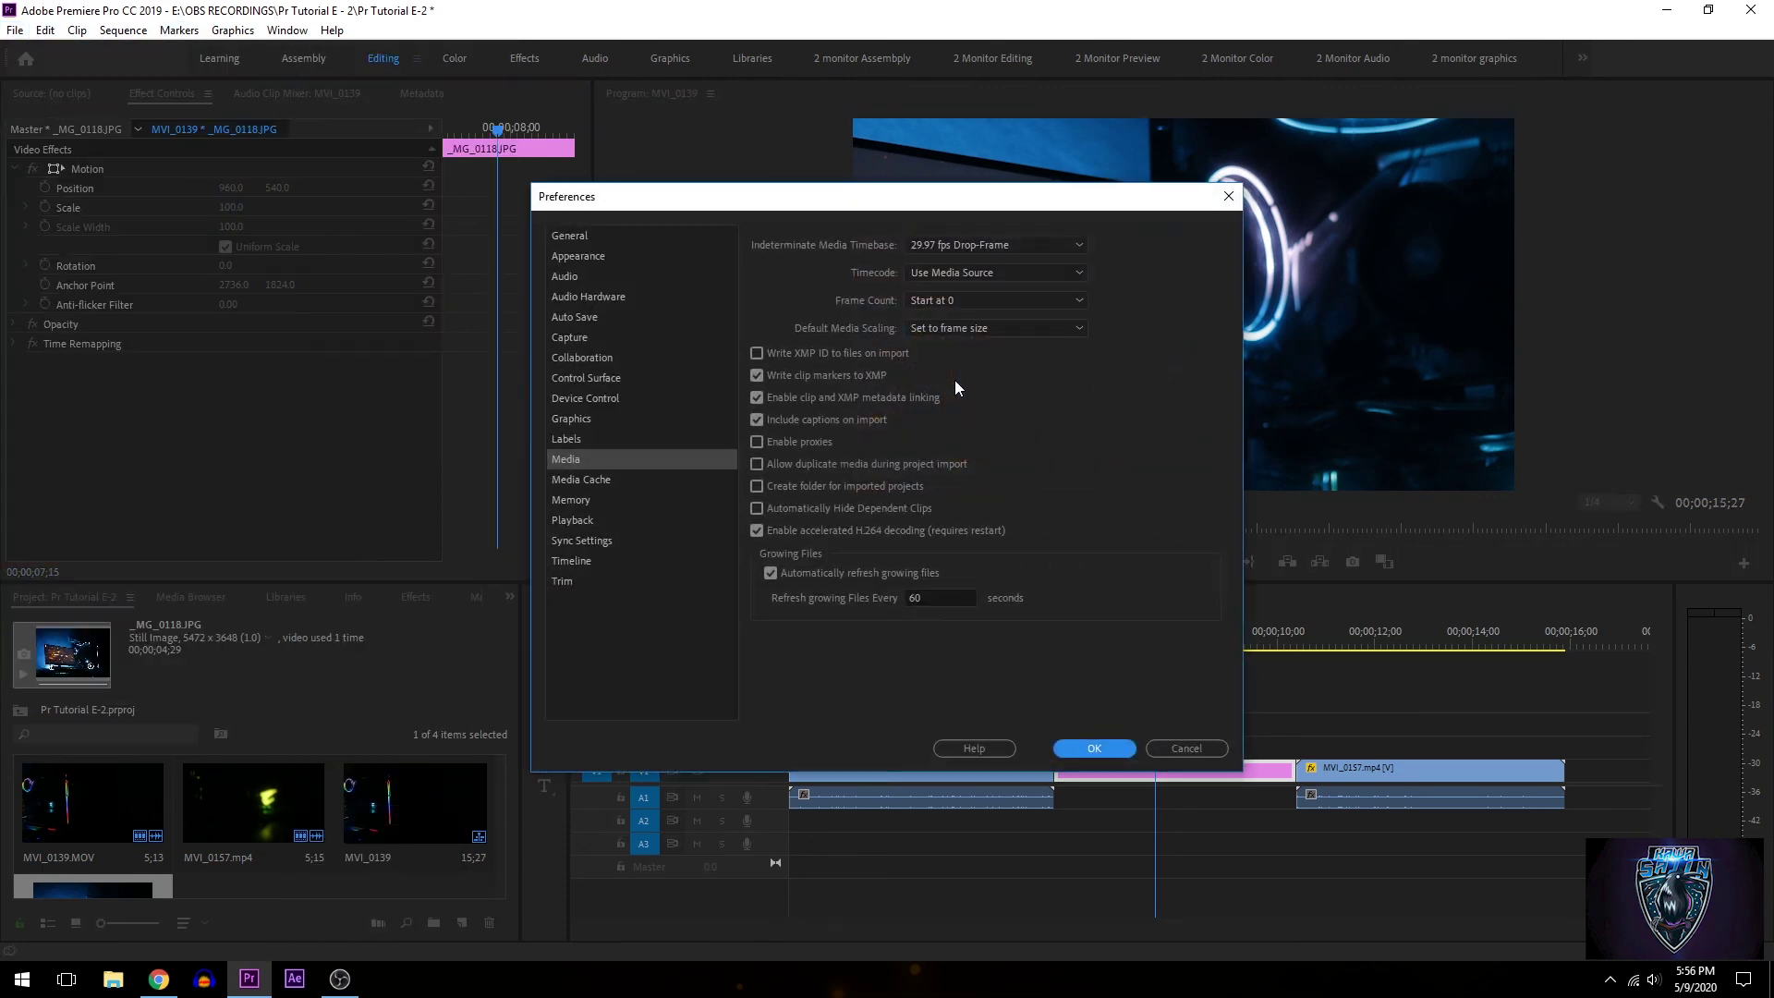
click(1026, 328)
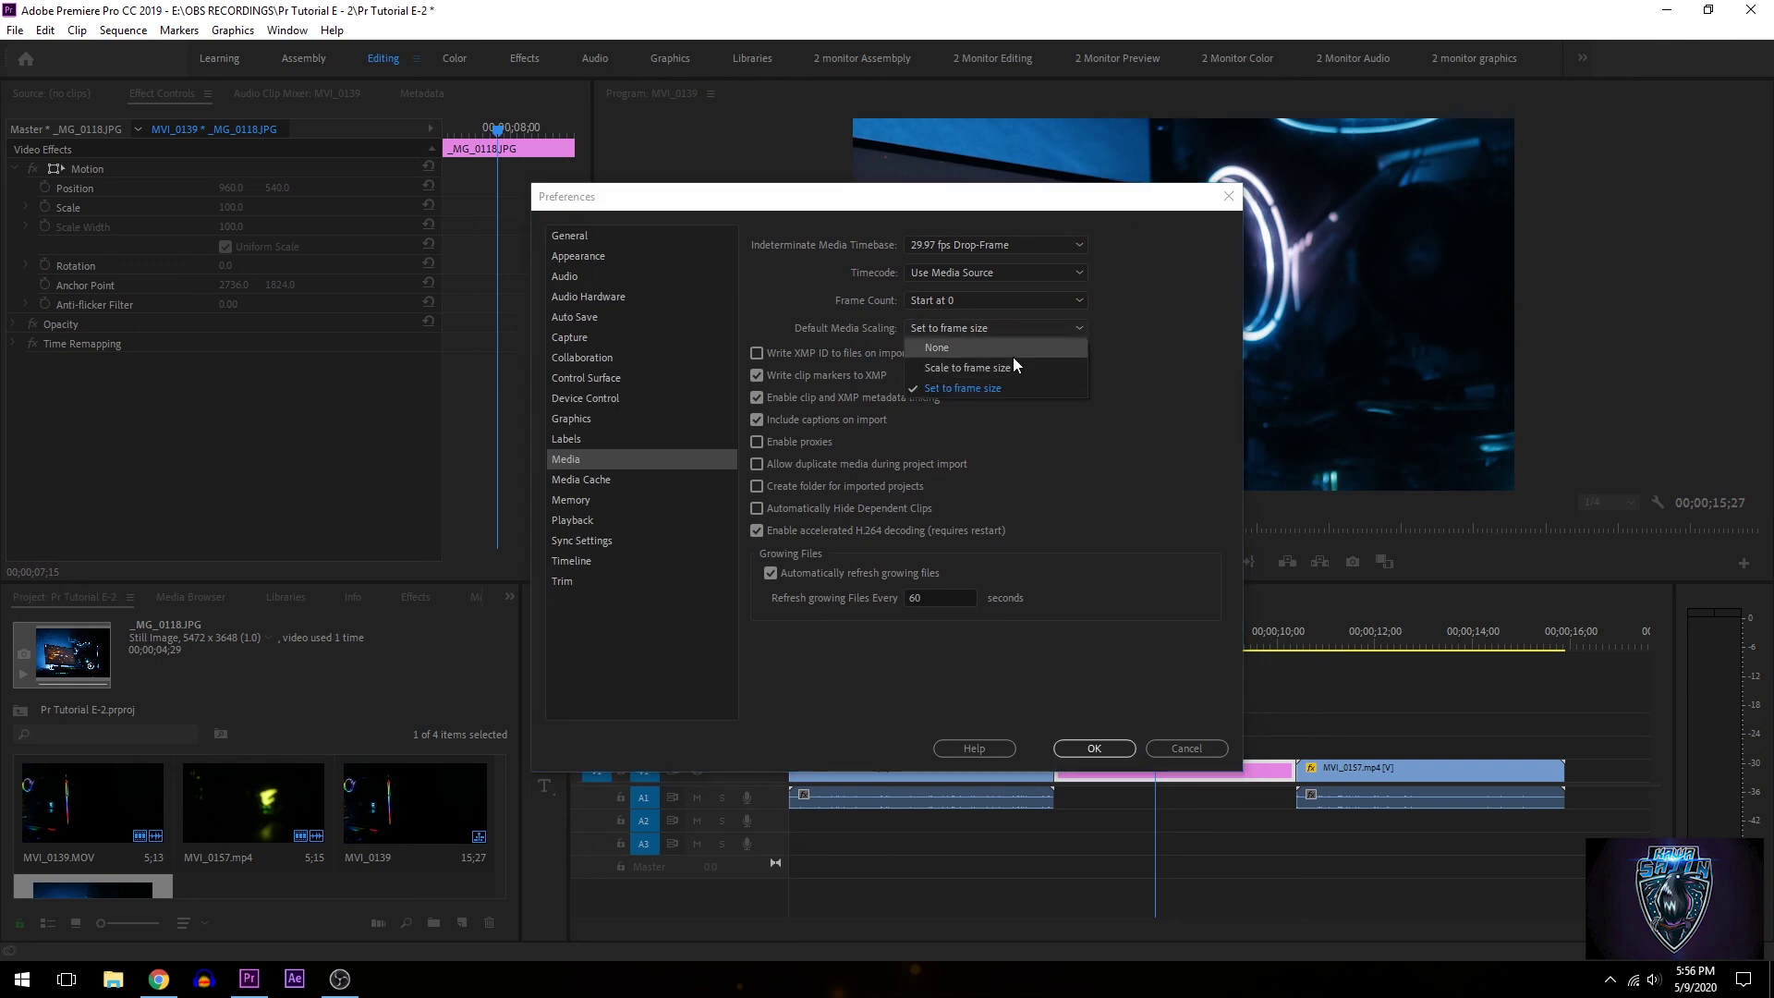
click(1013, 355)
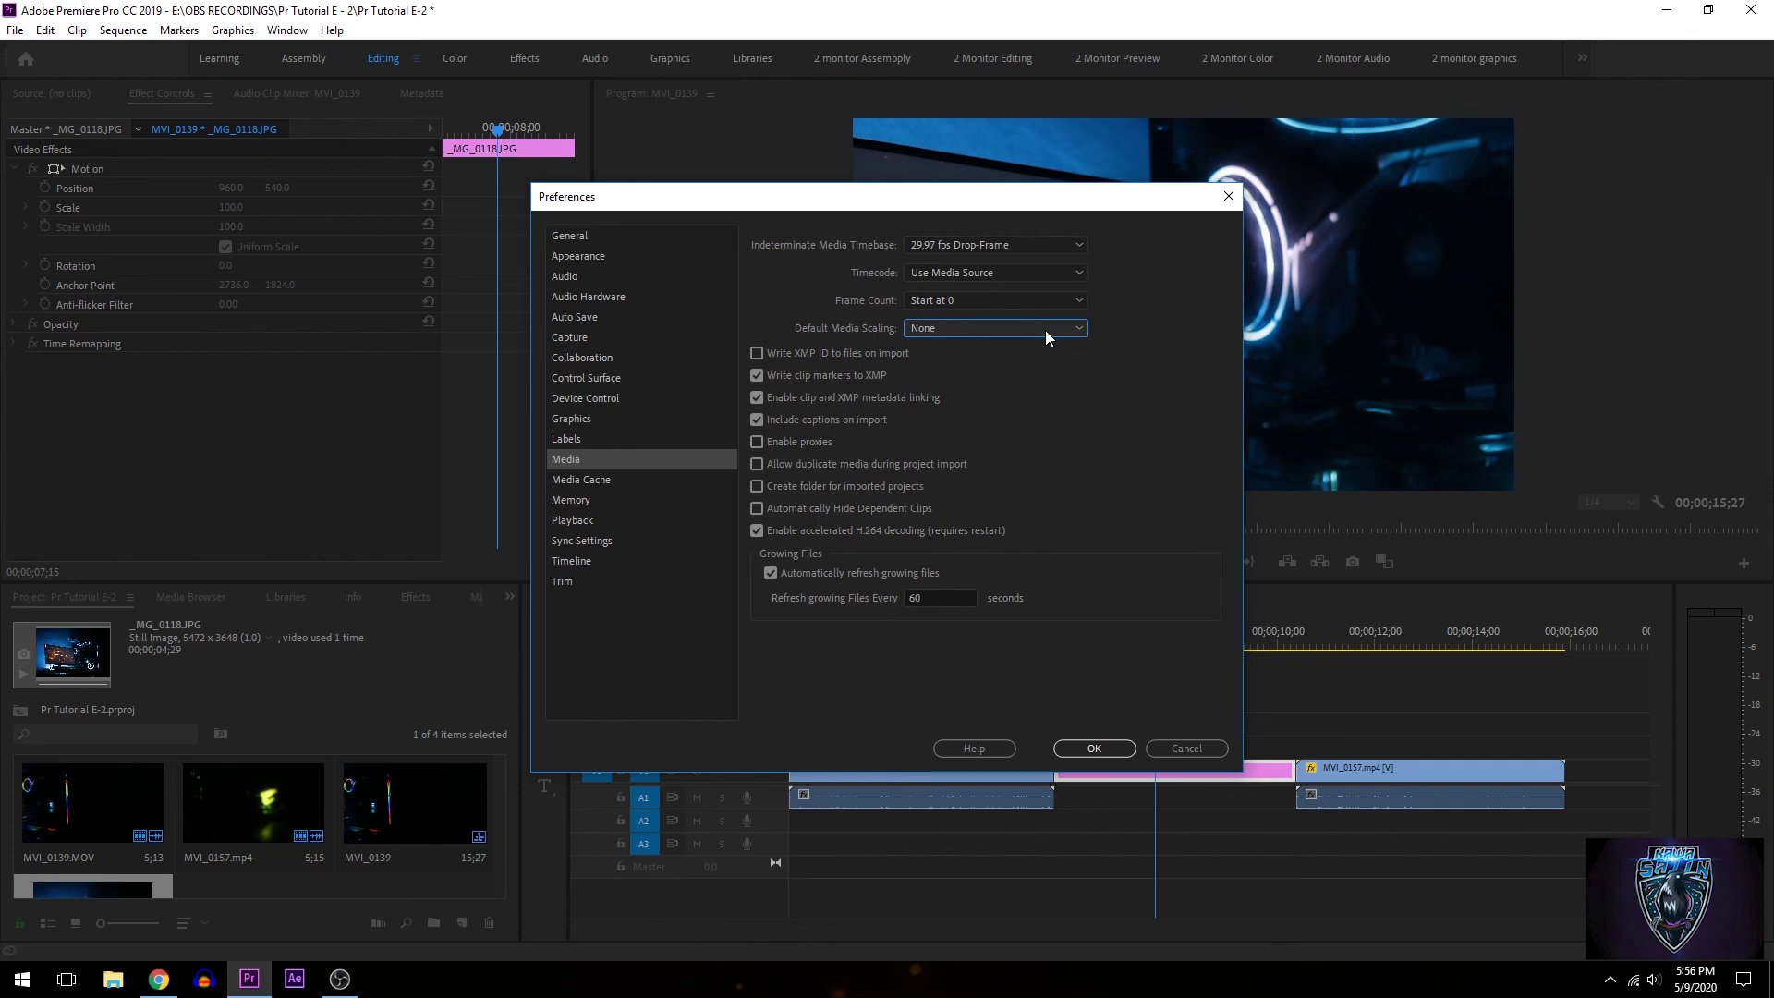
Switch Default Media Scaling to Scale to frame size, change it to Set to frame size, and accept the preferences
click(1045, 330)
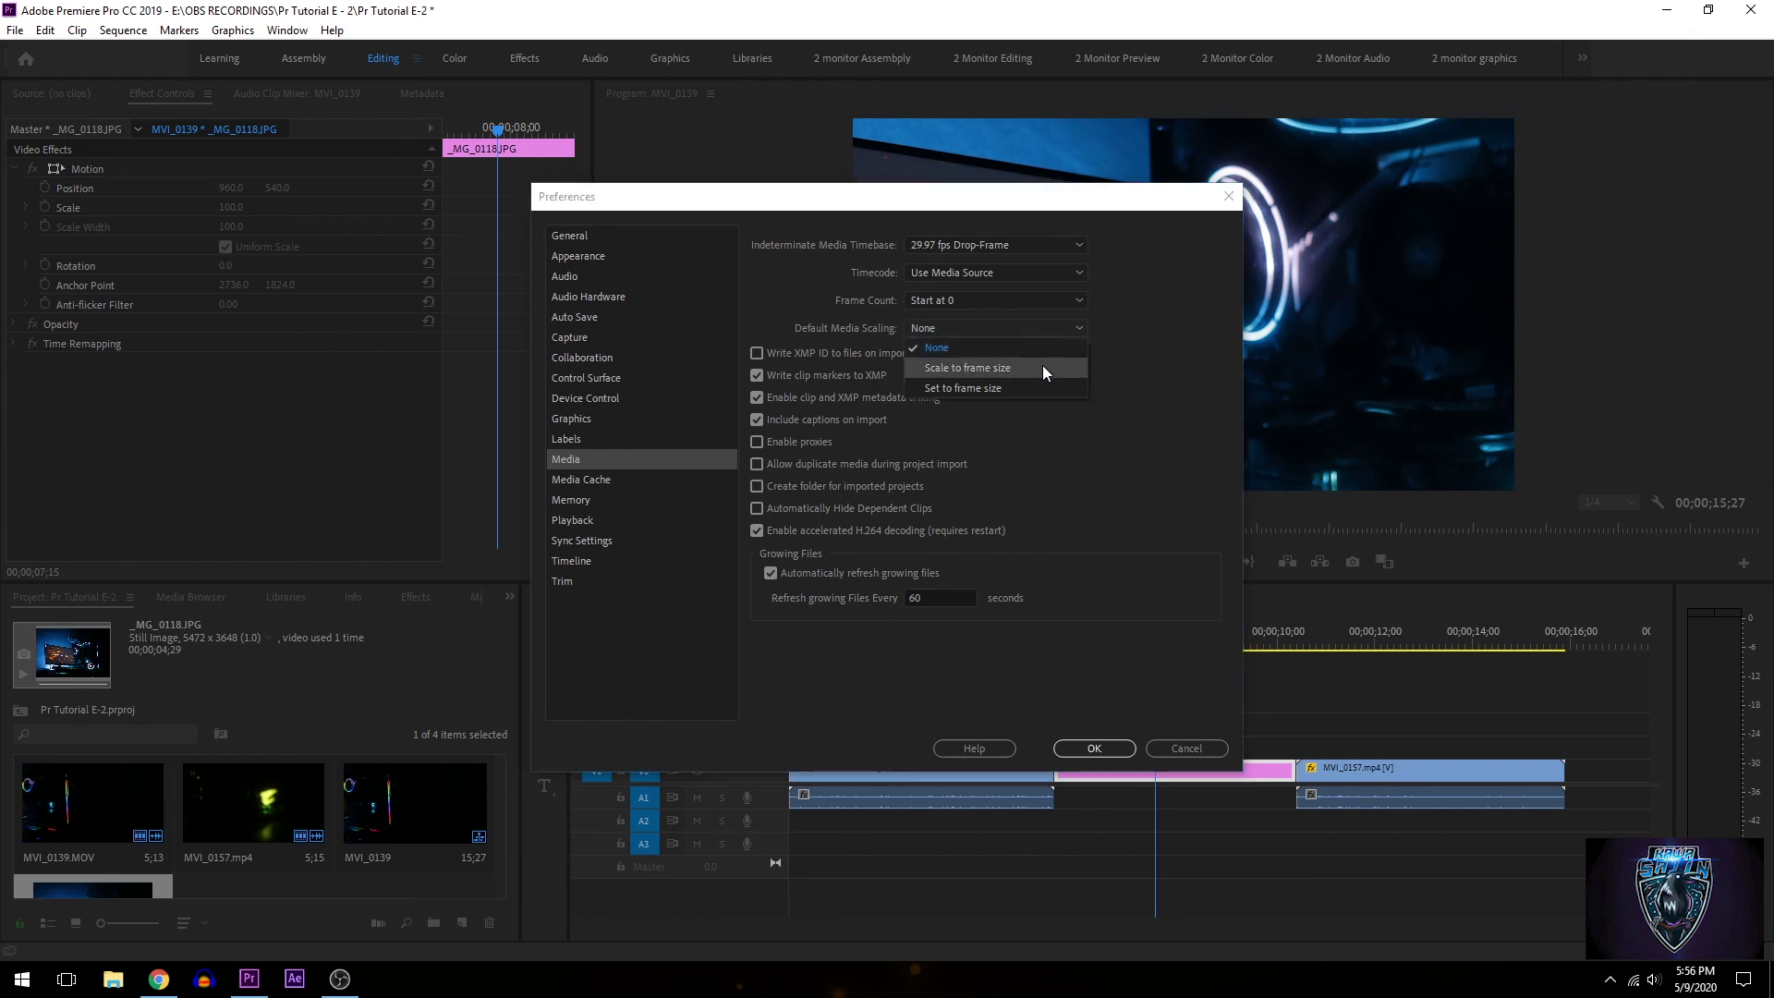
click(1046, 369)
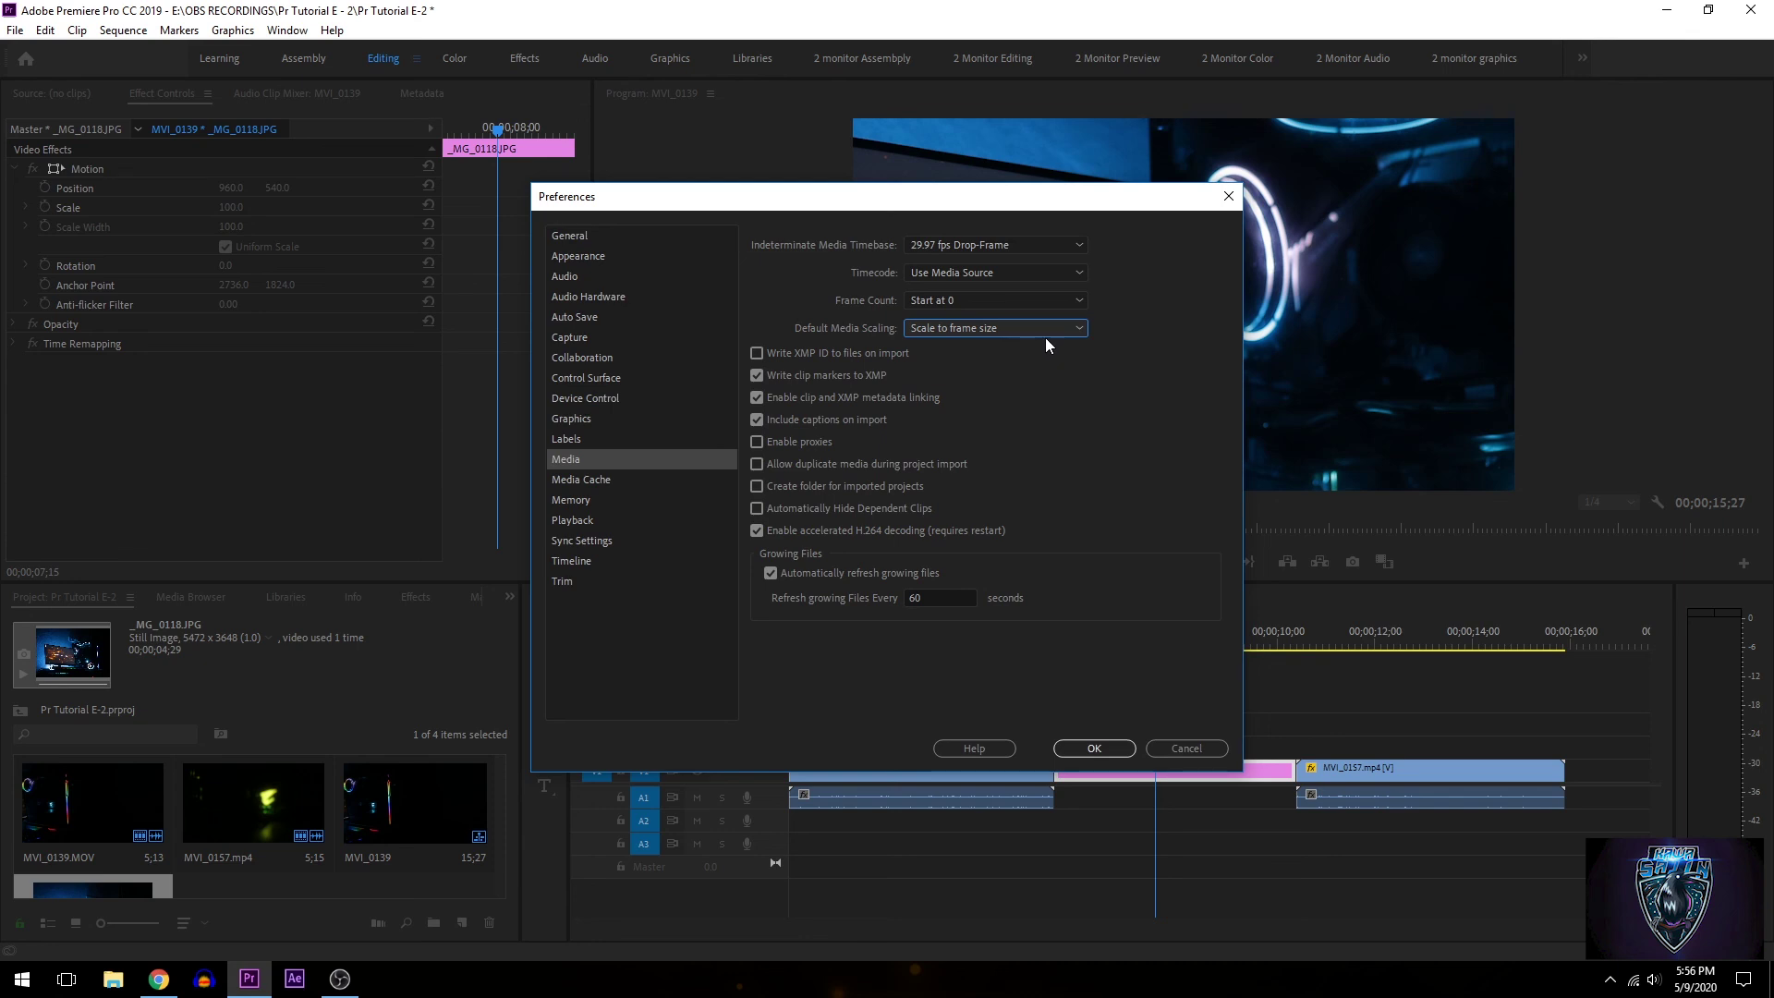
click(1046, 331)
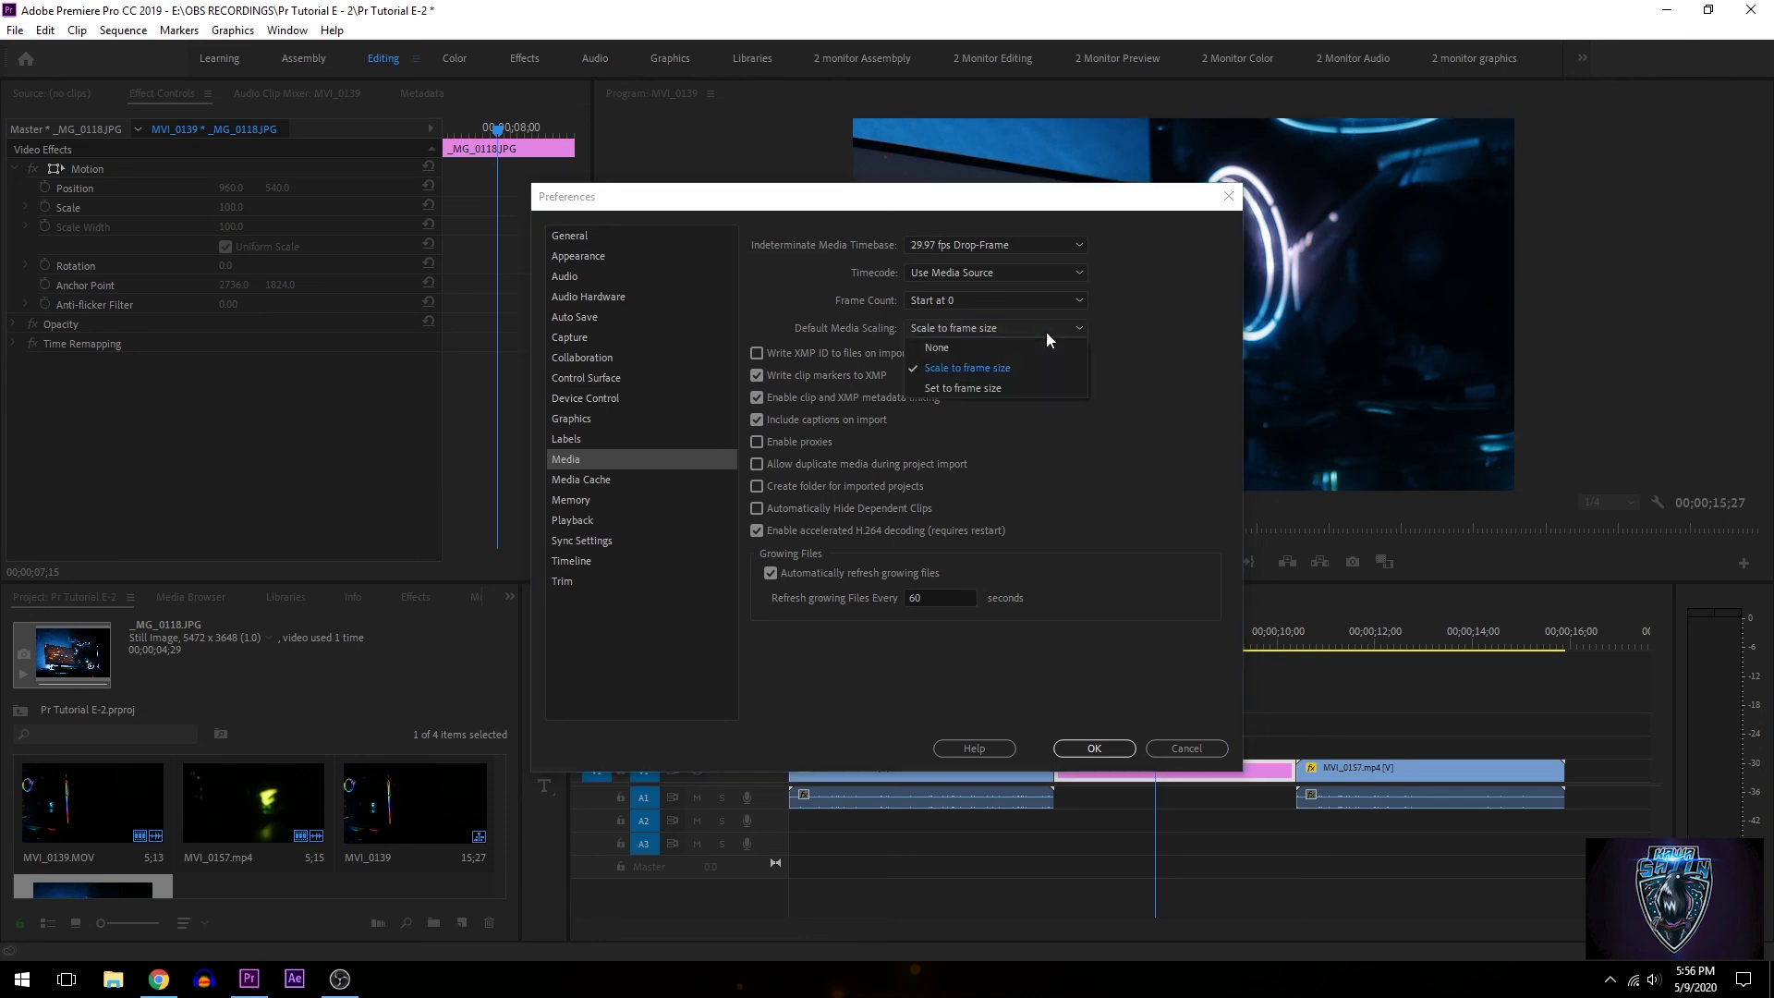
click(984, 394)
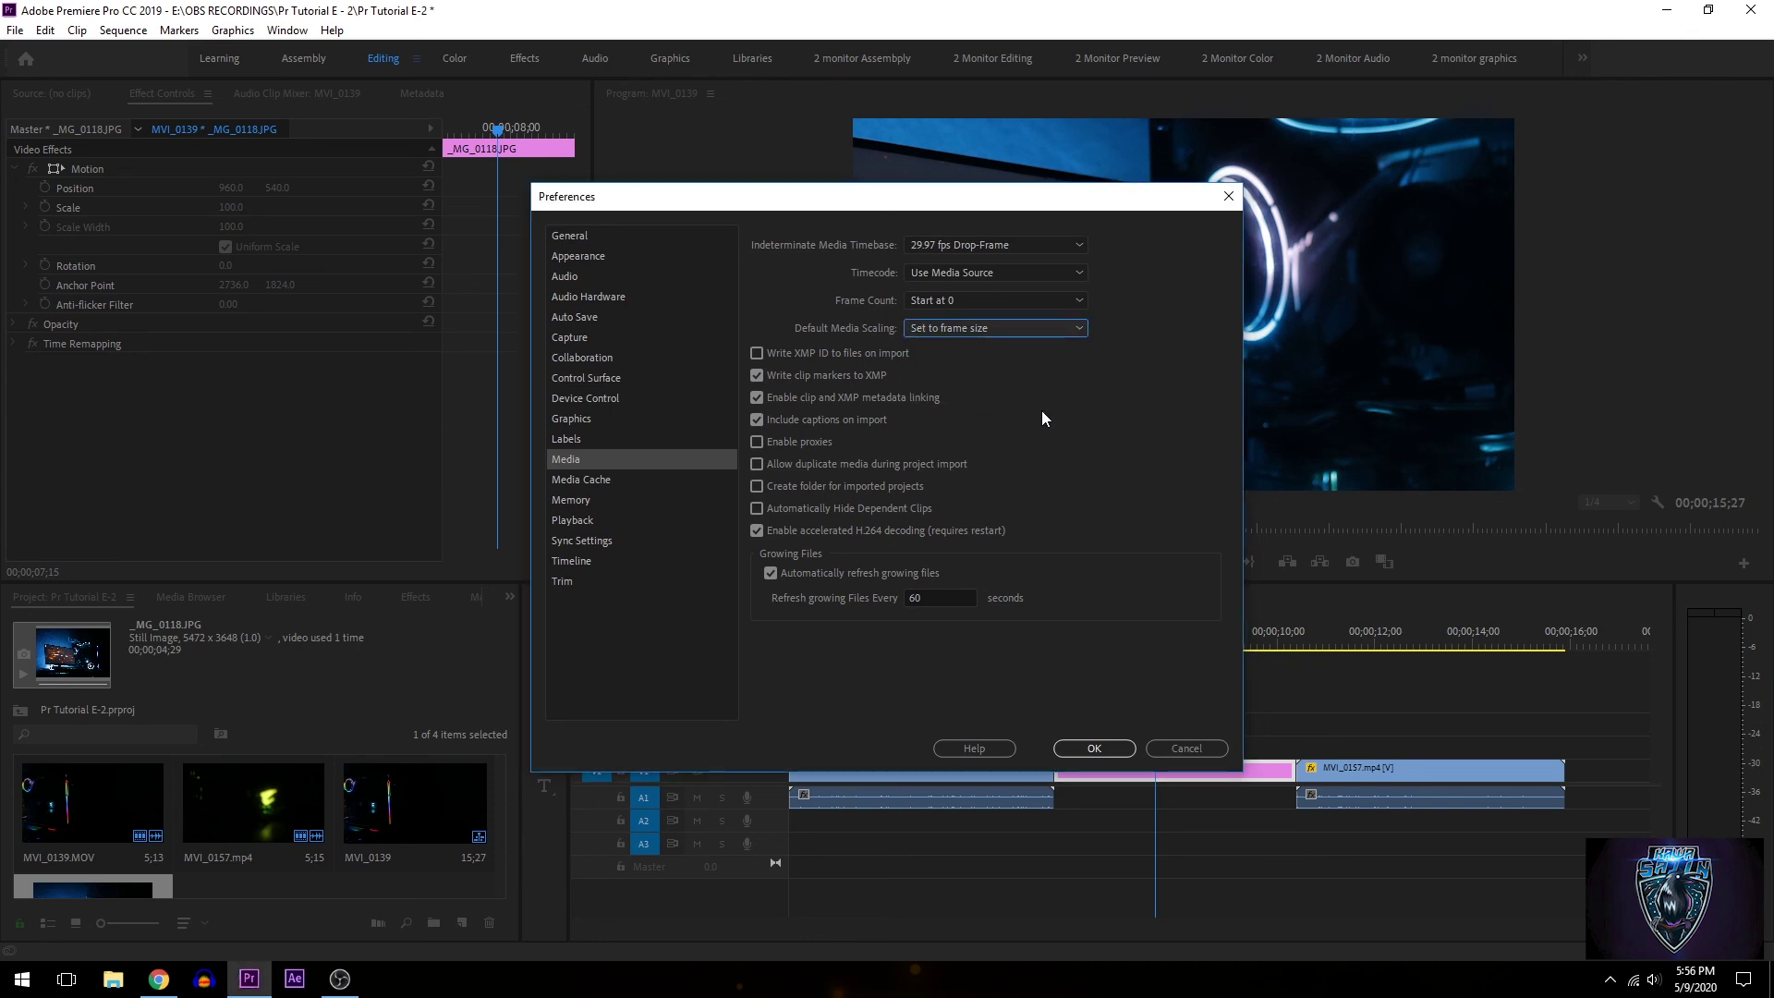
click(1094, 751)
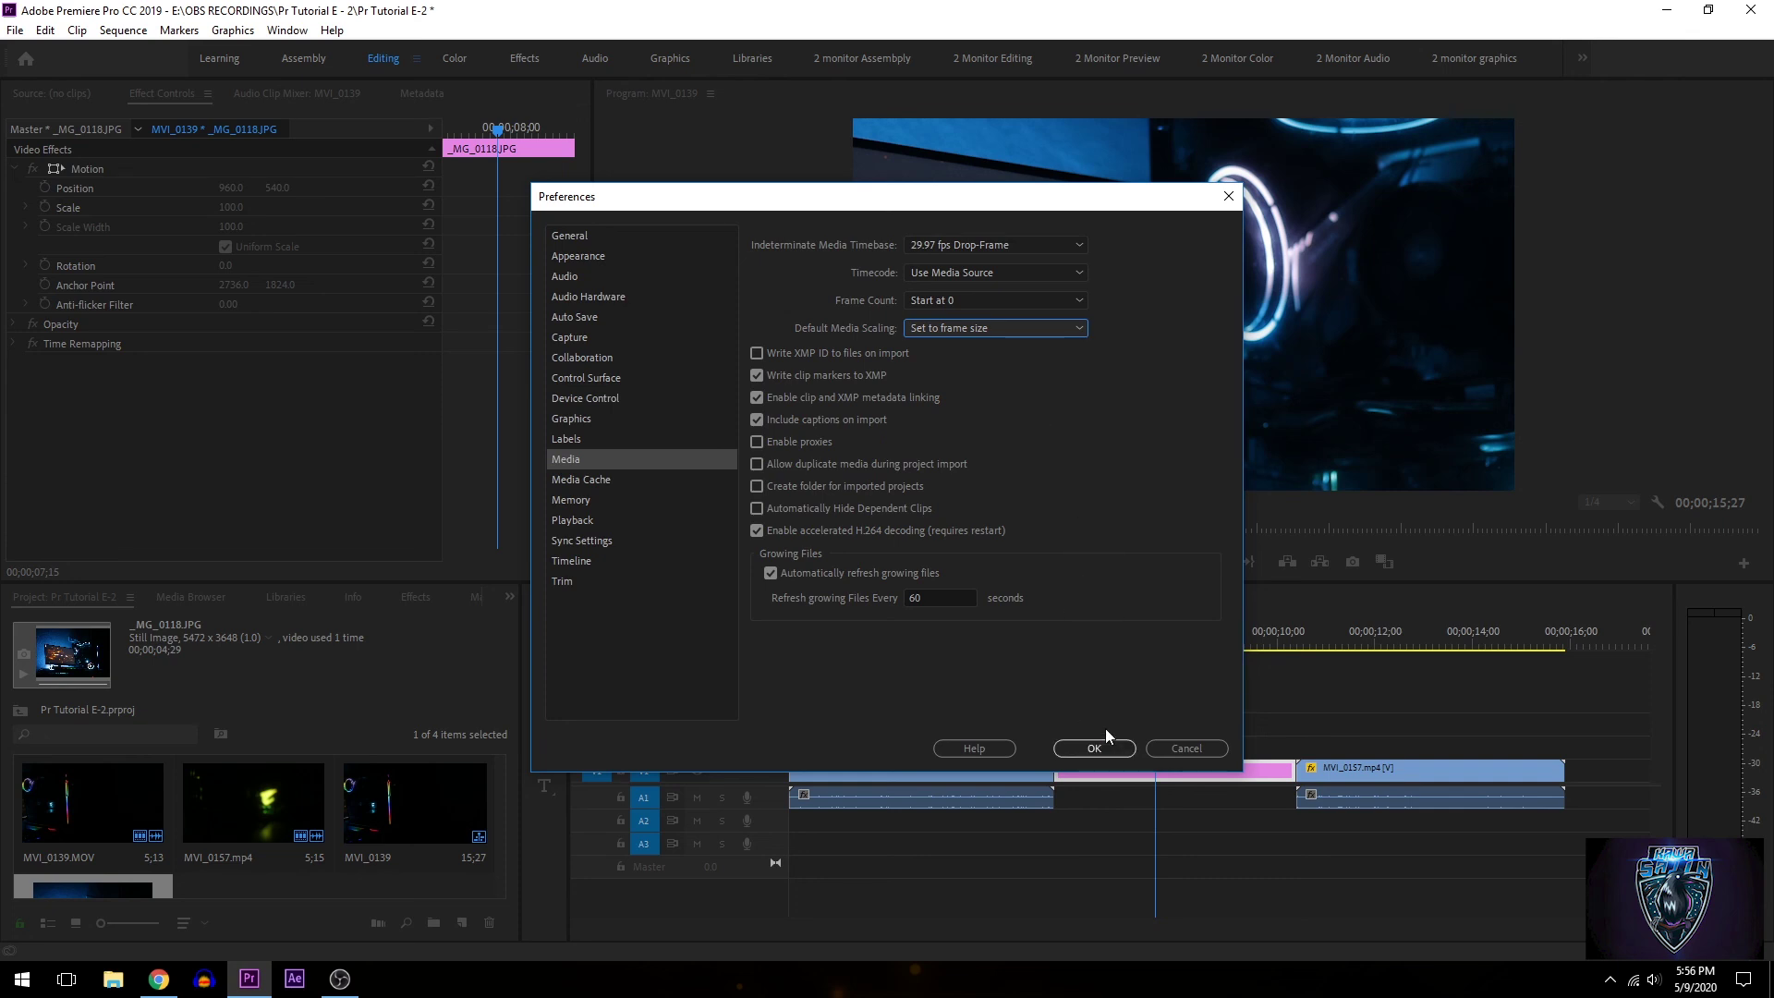